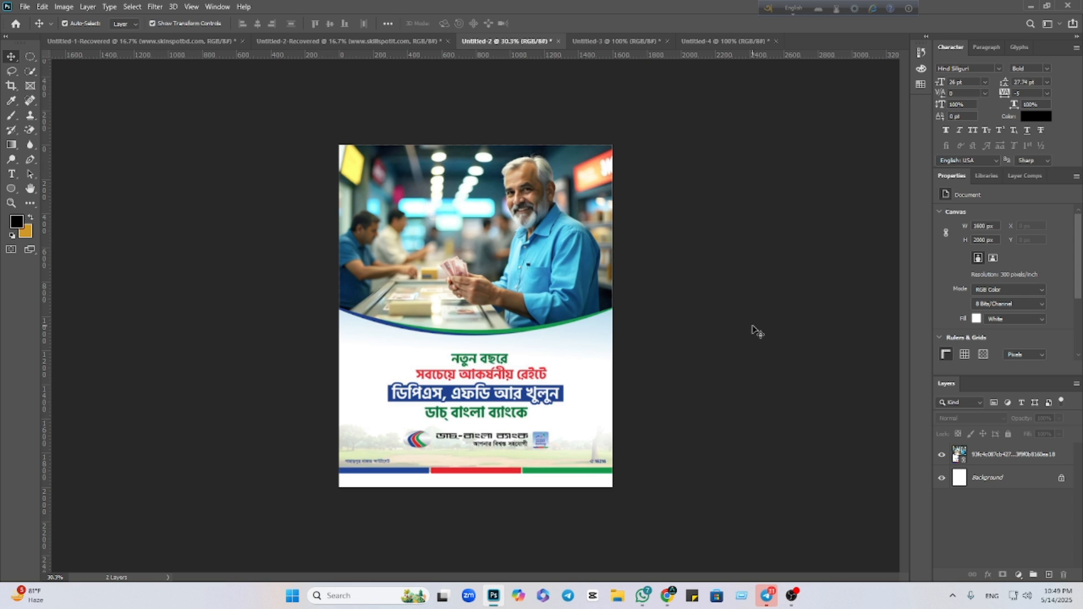
Examine the bank flyer reference image, from the photo's curved lower border to the headline text and logo.
left_click(504, 381)
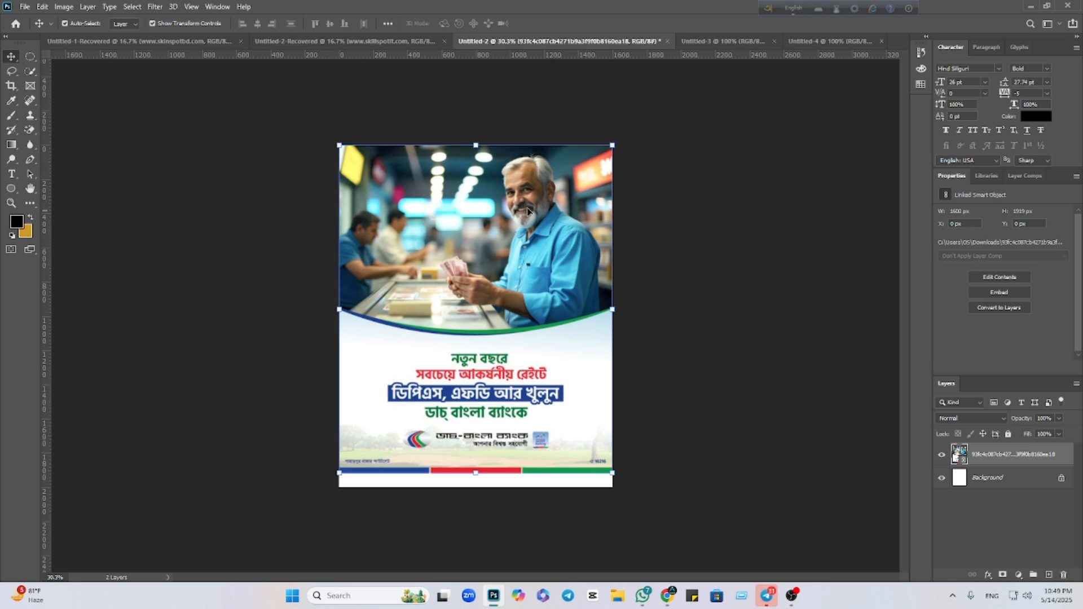
left_click(779, 318)
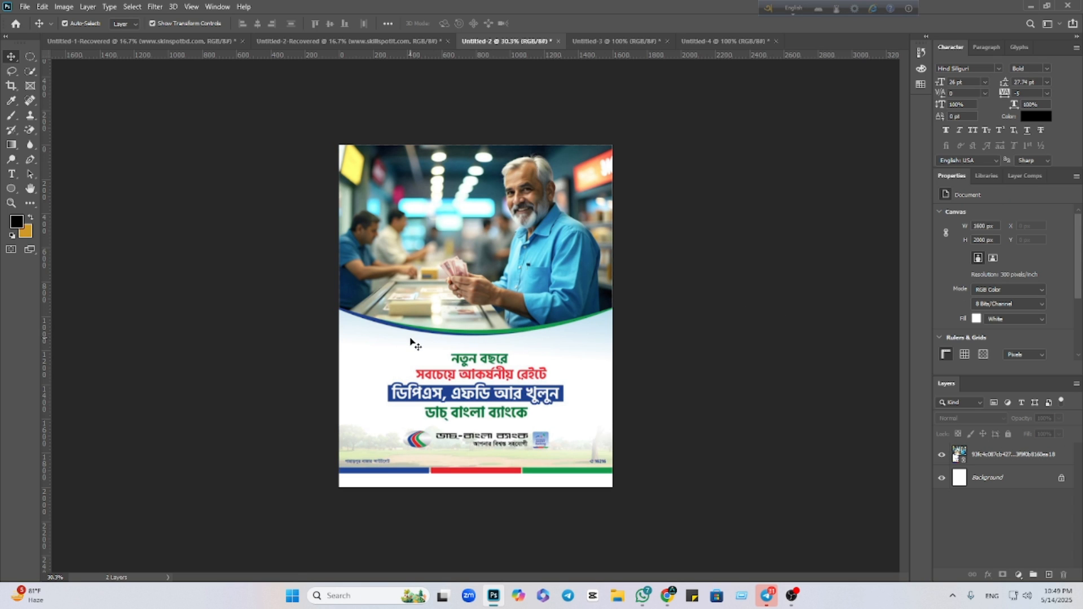
scroll(464, 367, "up", 3)
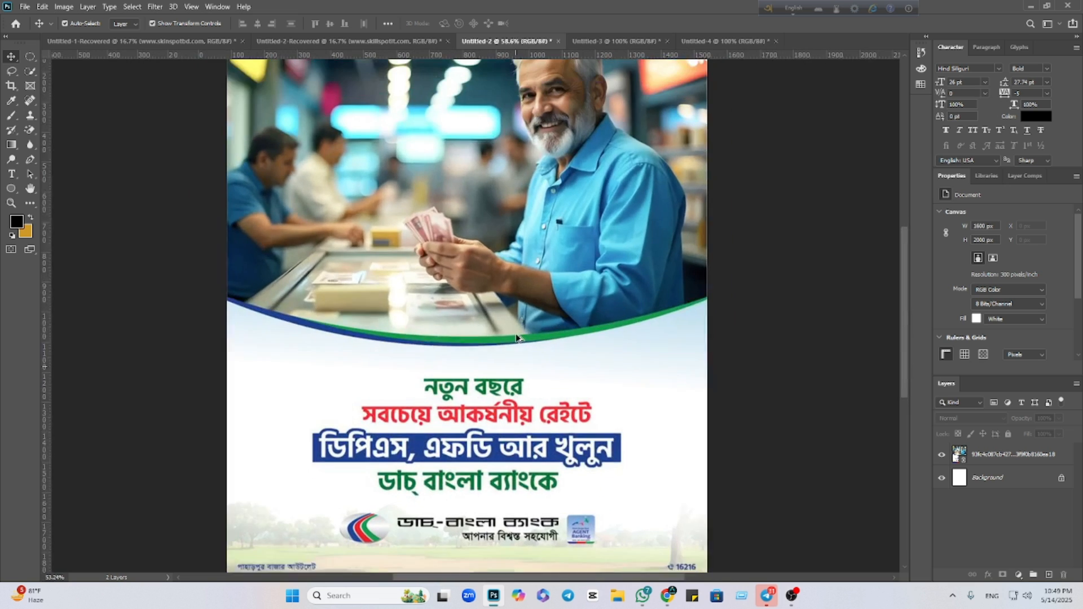
scroll(518, 330, "down", 2)
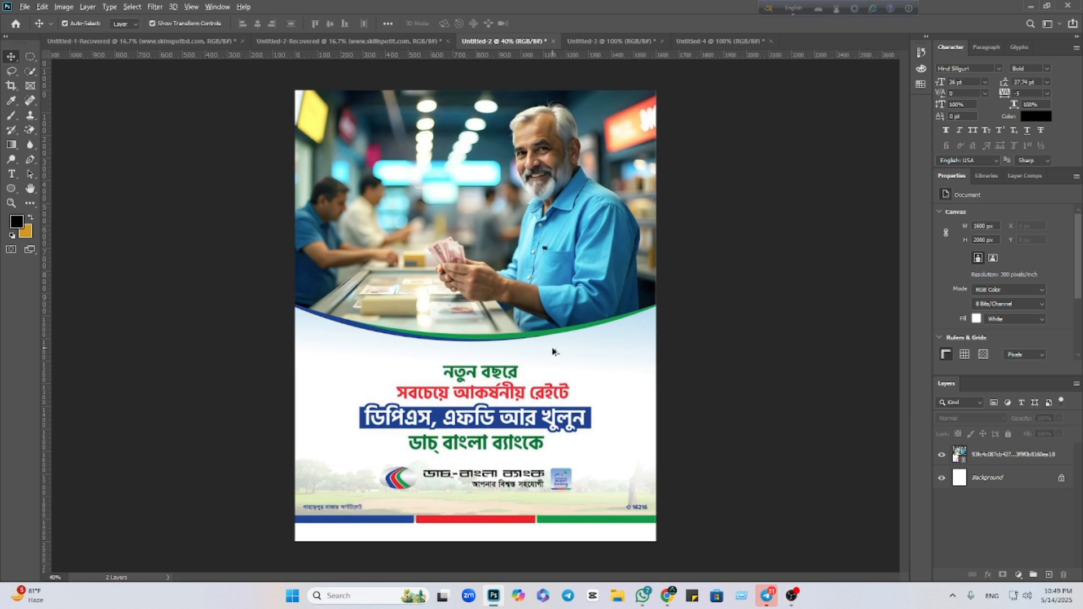
scroll(553, 352, "up", 2)
scroll(350, 372, "up", 3)
left_click(350, 372)
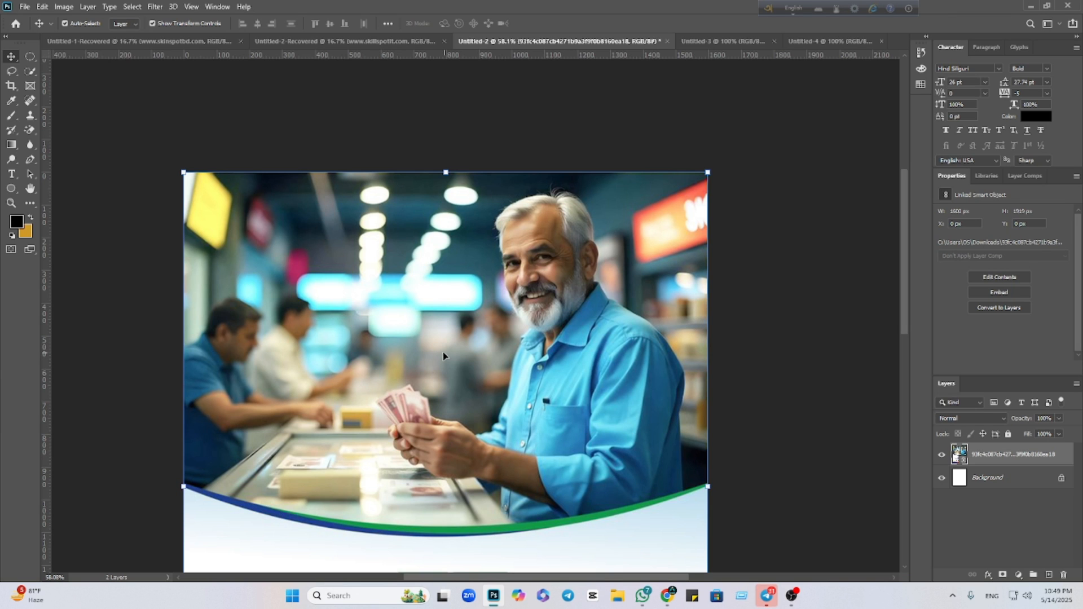
scroll(442, 352, "down", 5)
scroll(479, 324, "up", 2)
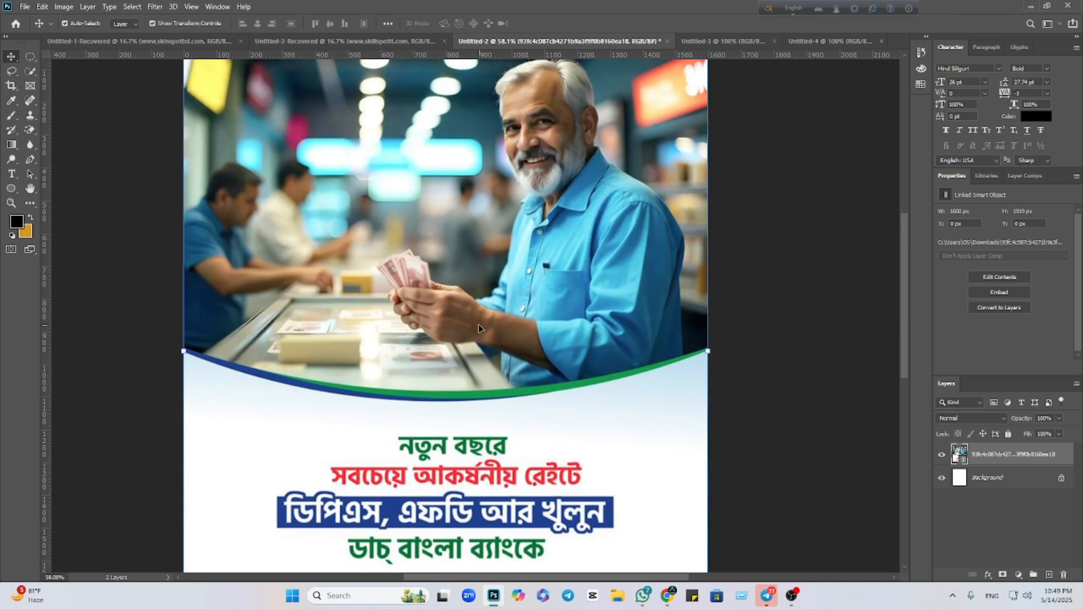
scroll(513, 329, "up", 1)
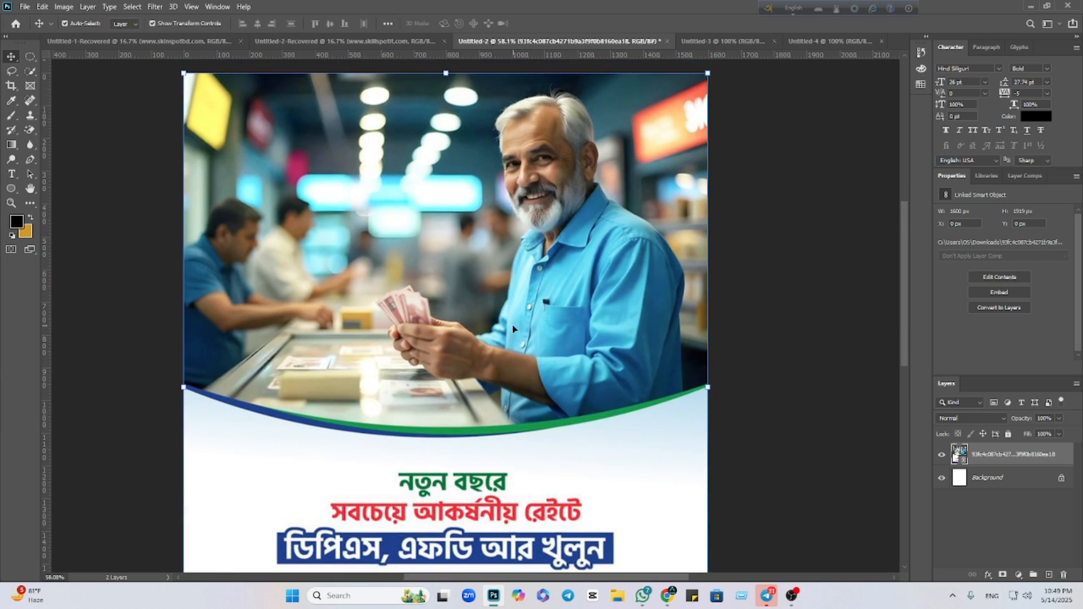
On a new layer, trace a closed Pen path around the photo area, curving along the photo's lower edge.
left_click(1050, 574)
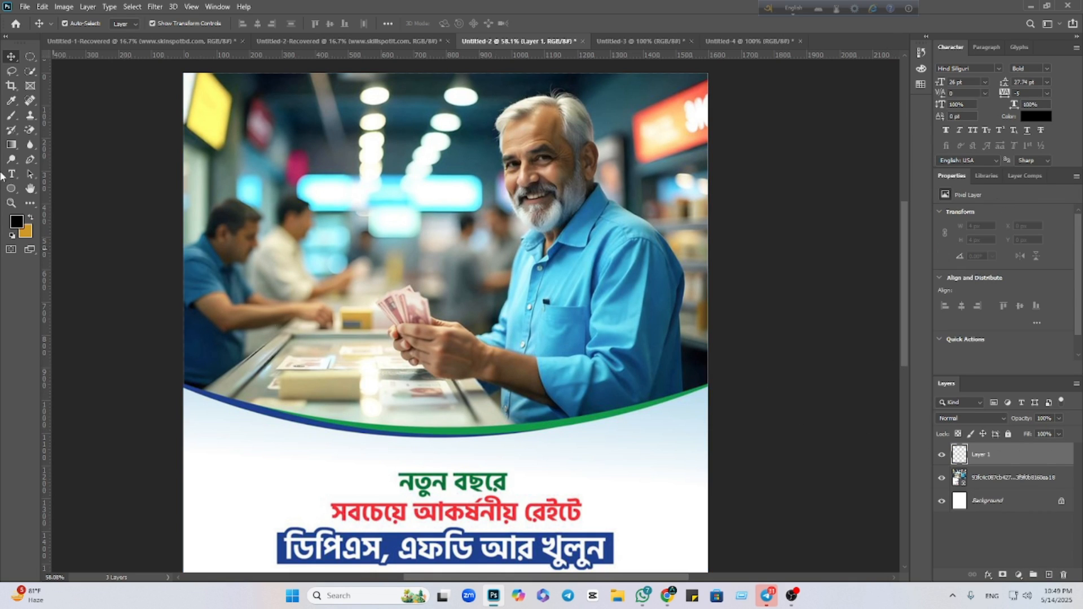
left_click(30, 160)
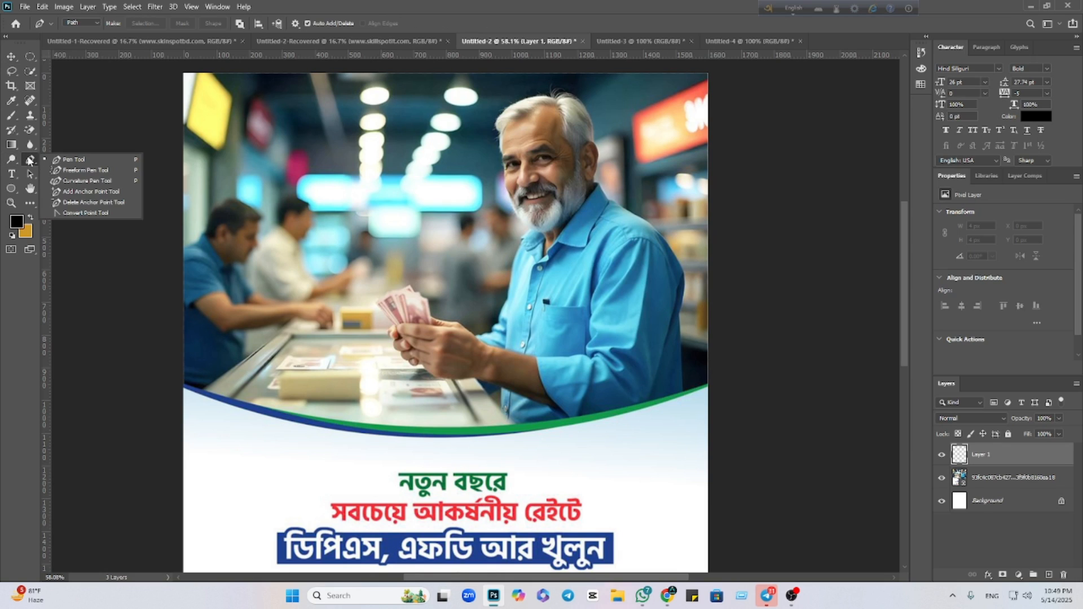
left_click(61, 161)
left_click(184, 73)
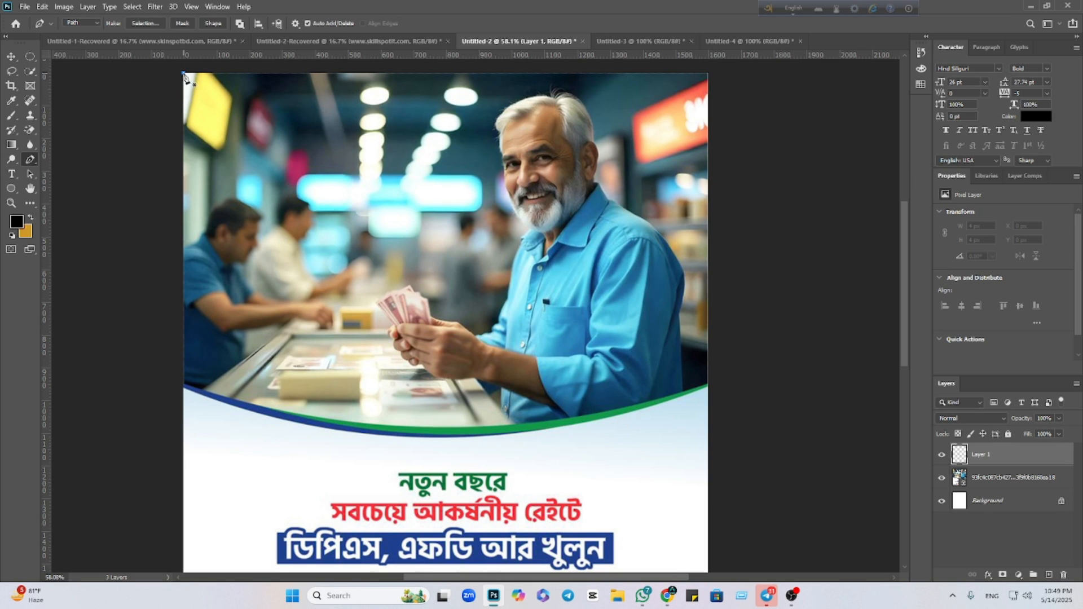
left_click(184, 388)
scroll(700, 393, "down", 3)
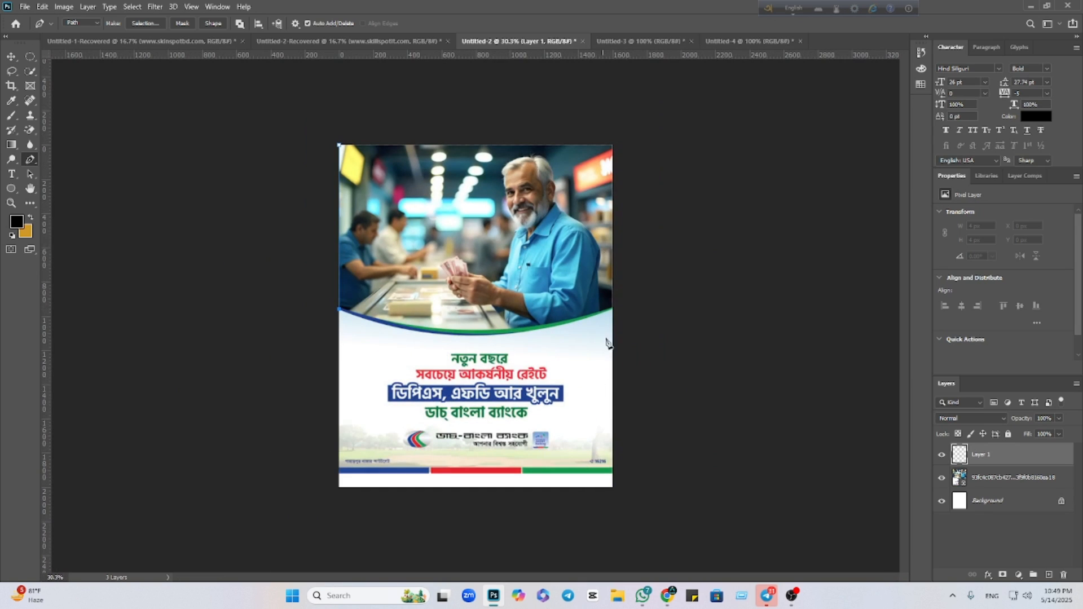
left_click_drag(614, 310, 757, 258)
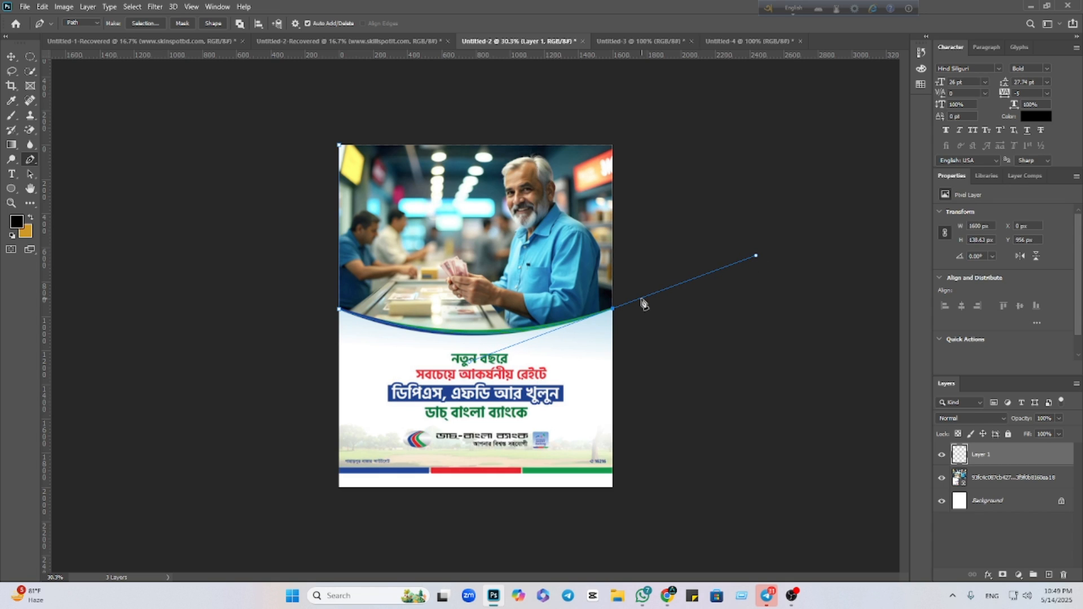
left_click(614, 310, "alt")
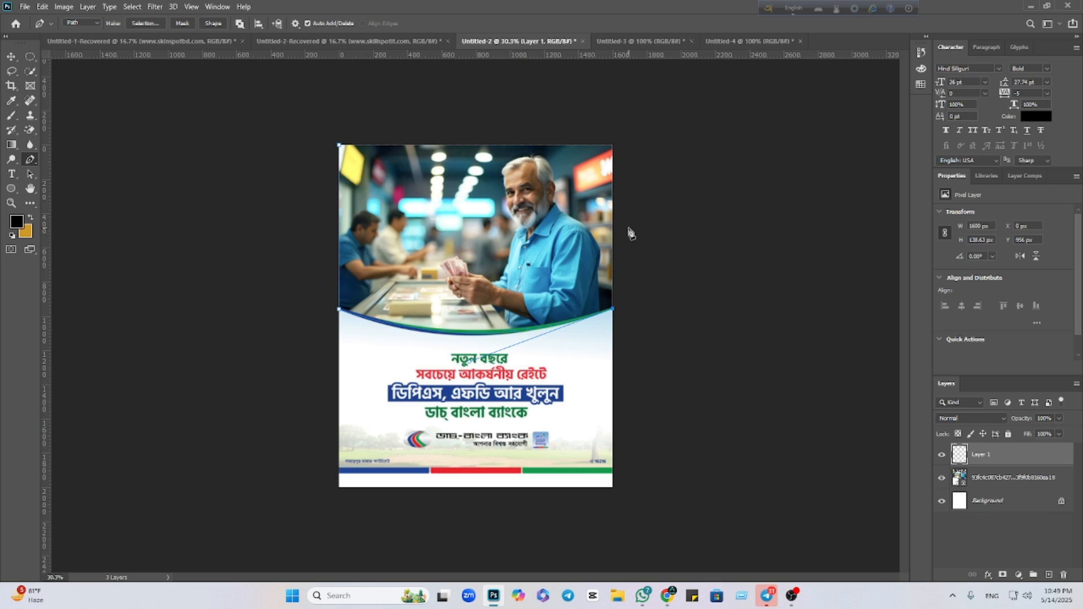
left_click(613, 145)
left_click(341, 147)
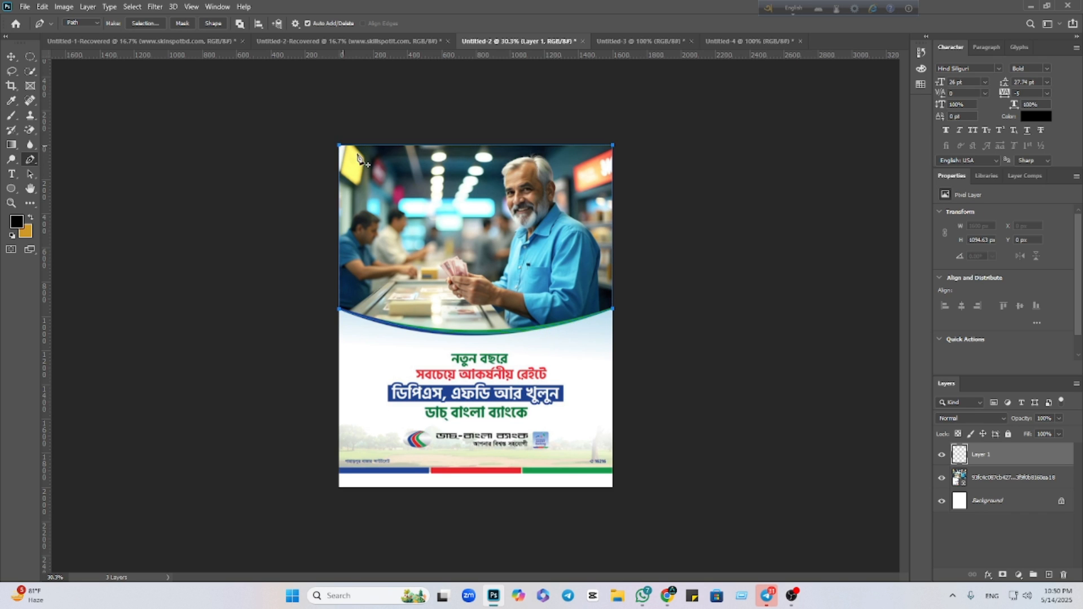
Convert the path around the photo into a new selection with a 0-pixel feather radius and anti-aliasing.
scroll(449, 268, "up", 2)
right_click(445, 268)
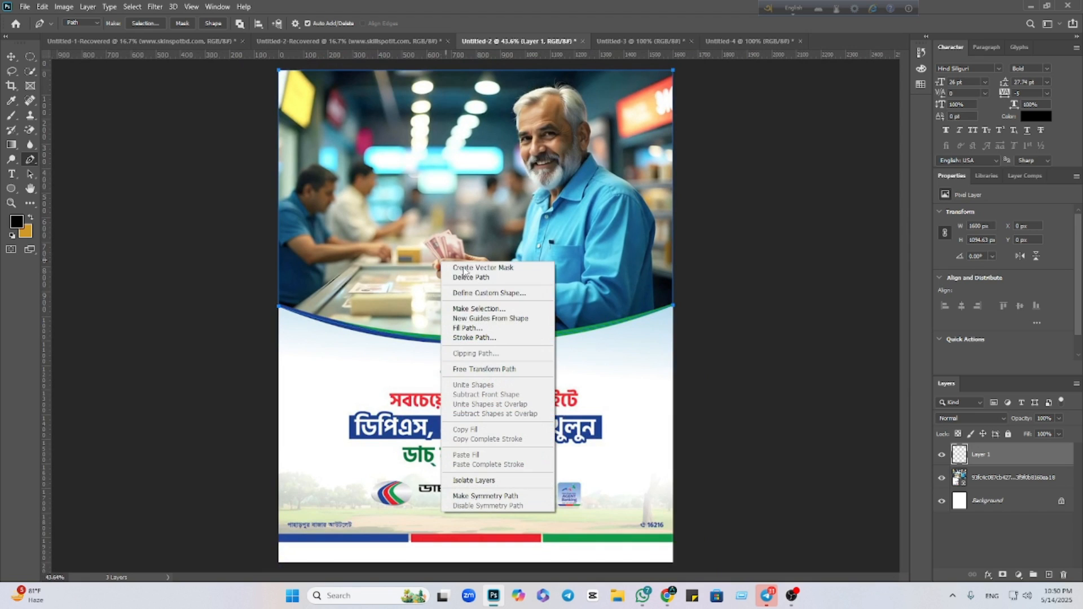
left_click(471, 310)
left_click(614, 159)
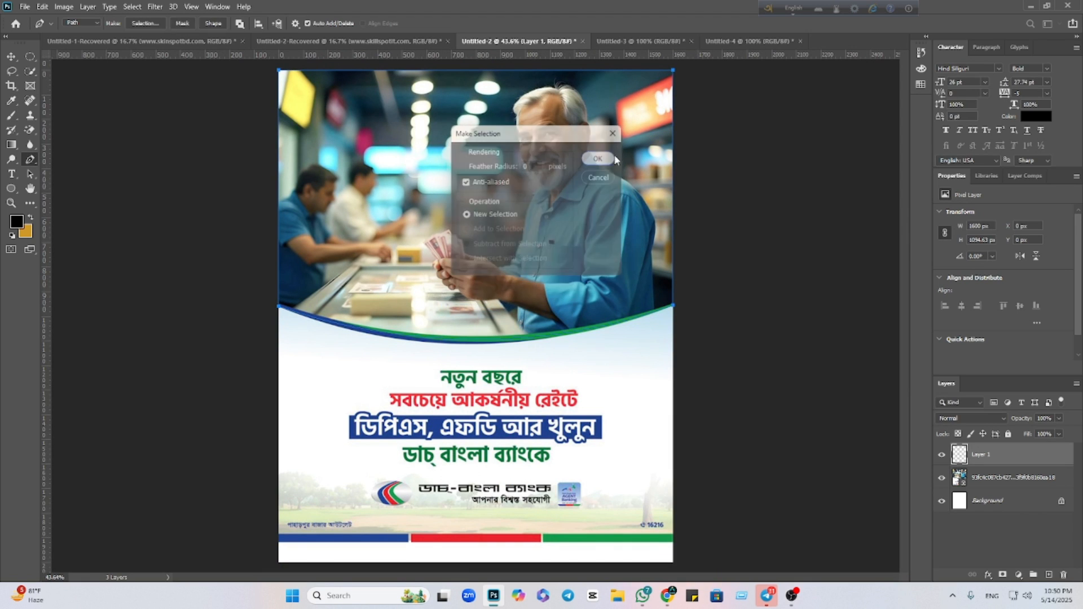
Paint the selected photo area solid black with the Brush tool, raising the flow to 100%.
left_click(11, 116)
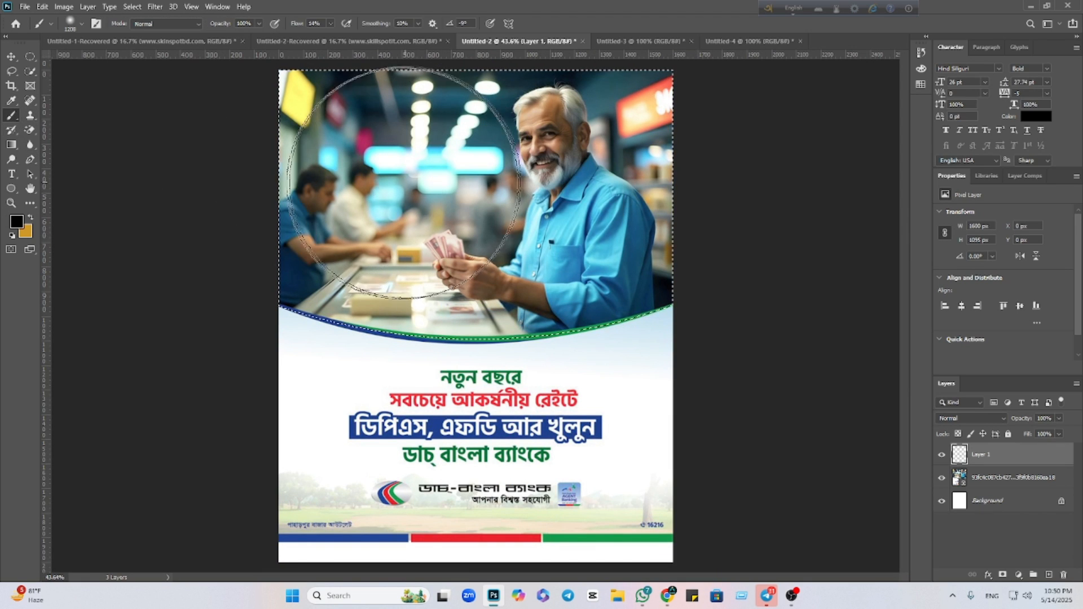
mouse_move(395, 187)
left_mouse_down()
mouse_move(219, 191)
mouse_move(483, 136)
left_mouse_up()
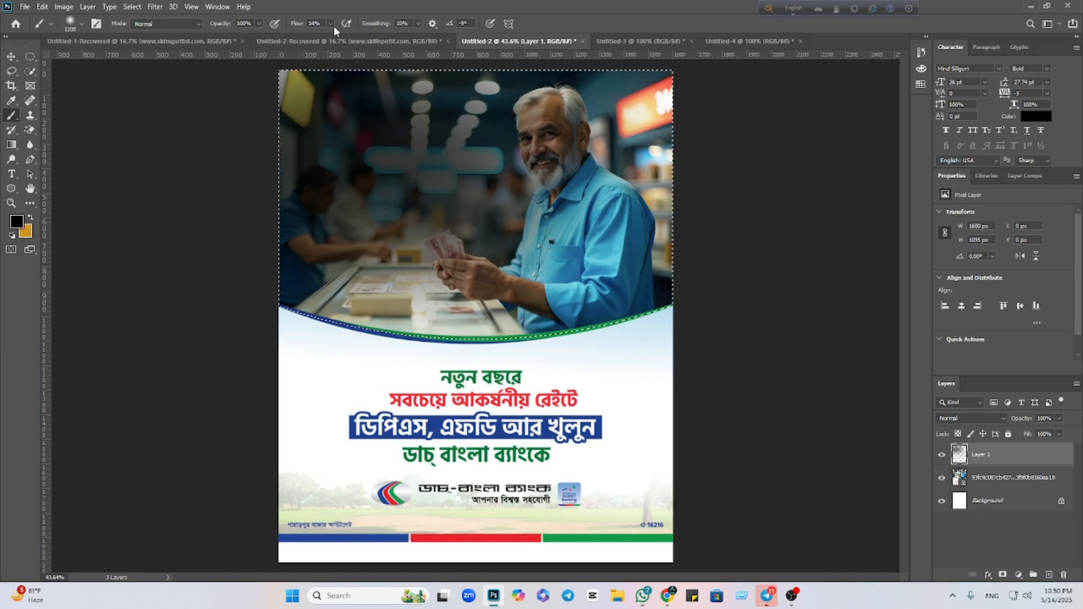
left_click(331, 23)
left_click_drag(331, 35, 408, 56)
mouse_move(202, 157)
left_mouse_down()
mouse_move(273, 150)
mouse_move(462, 187)
mouse_move(578, 247)
mouse_move(206, 302)
left_mouse_up()
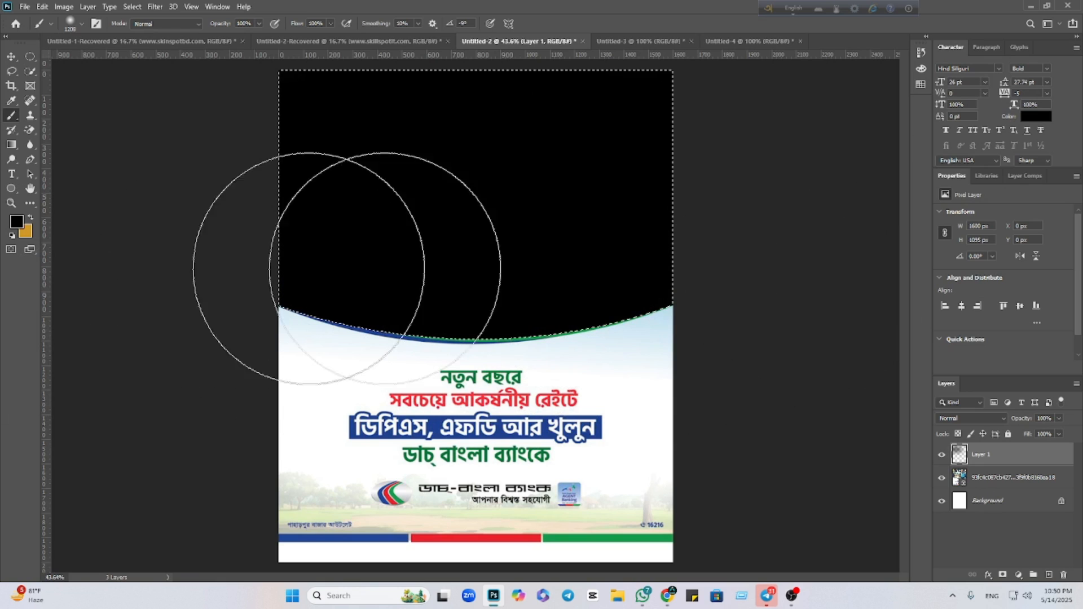
Deselect the painted area and hide the black shape's layer.
left_click(10, 57)
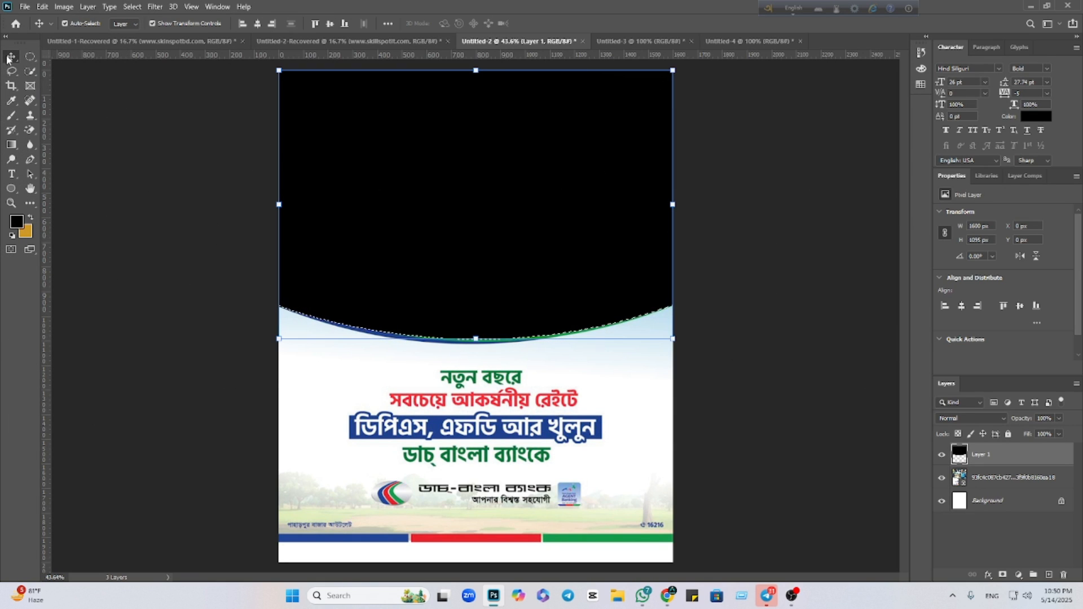
key("ctrl+d")
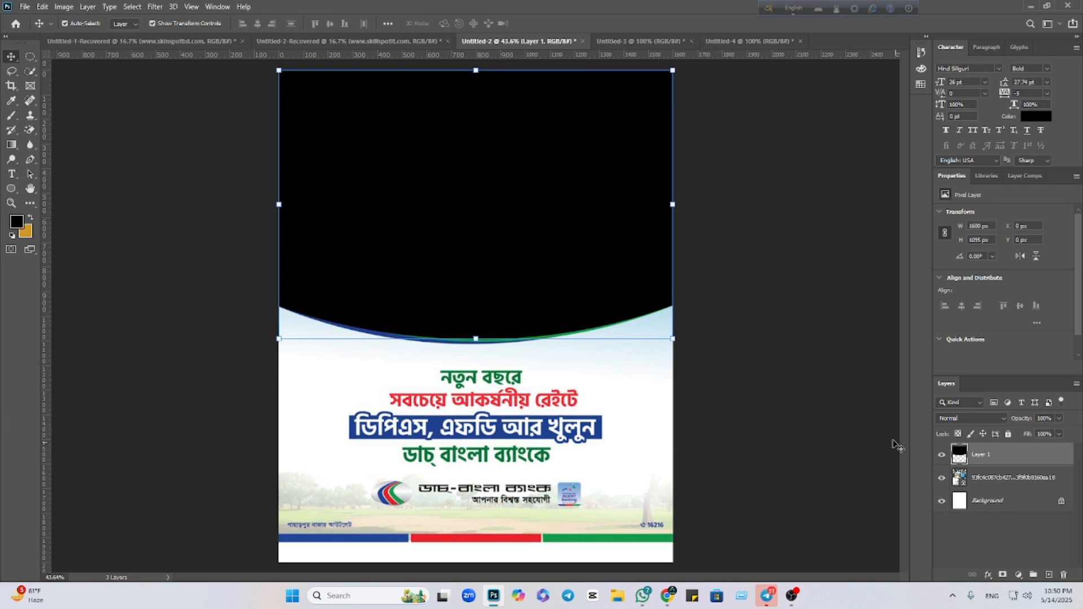
left_click(940, 454)
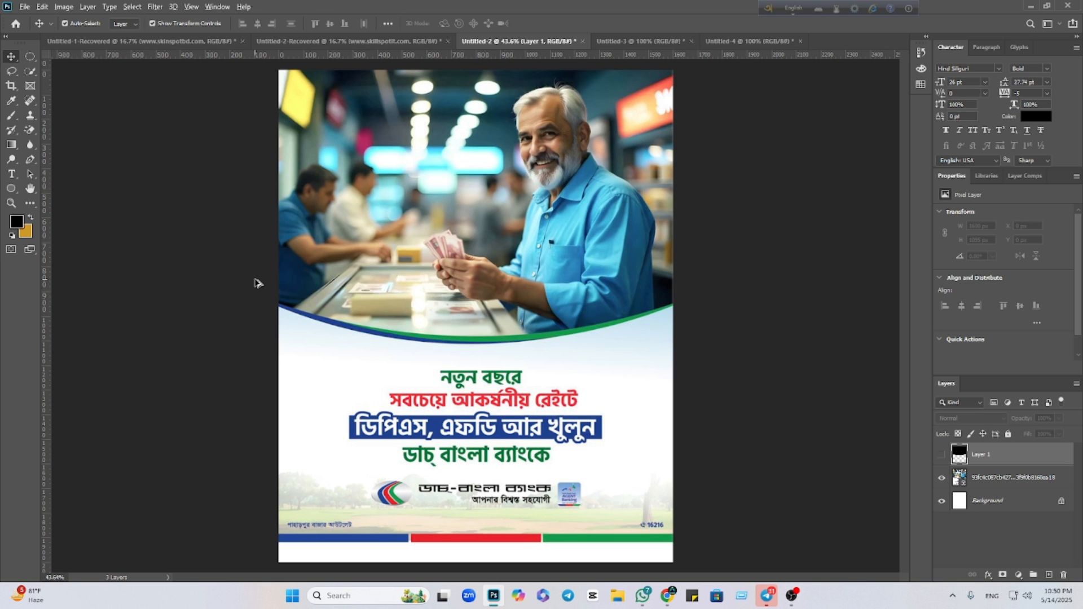
Start a second Pen path from the photo's upper-left corner down its left edge, curving along the lower edge of the blue band.
scroll(257, 283, "up", 3)
left_click_drag(551, 364, 310, 309)
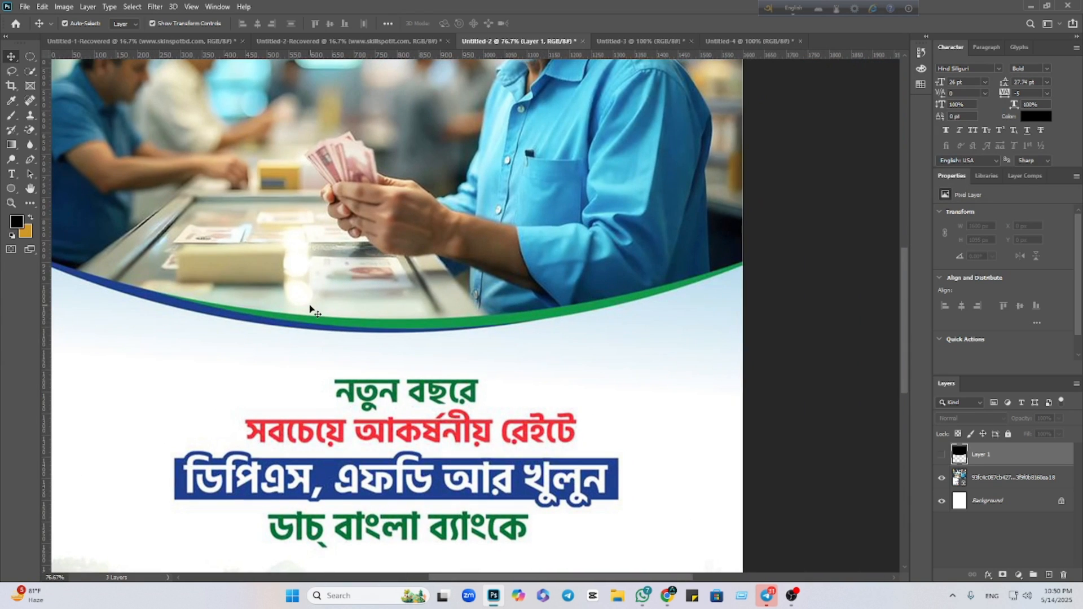
scroll(361, 338, "left", 5)
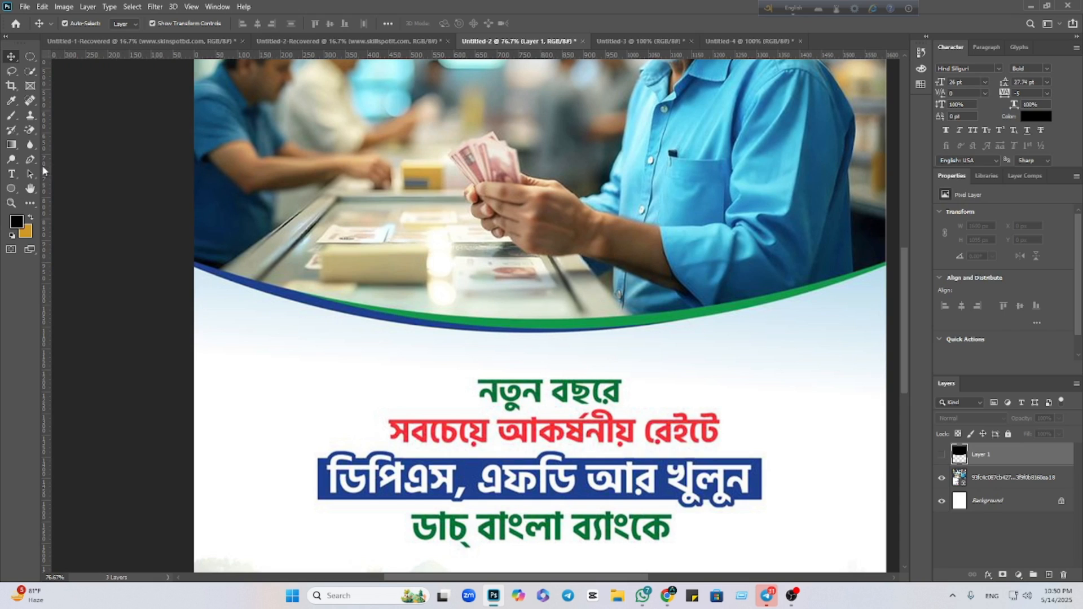
left_click(31, 159)
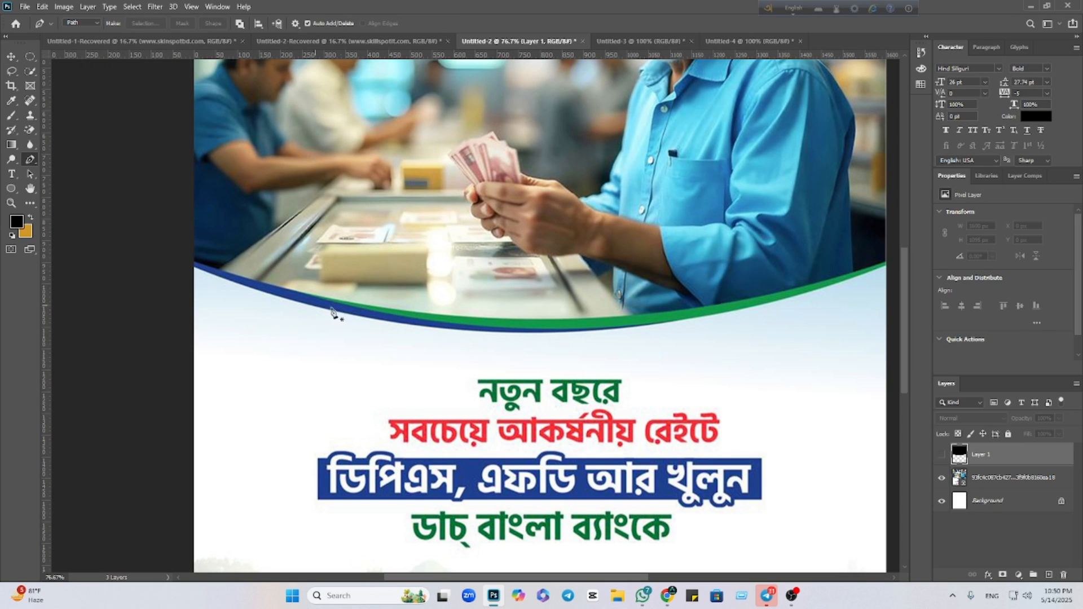
scroll(364, 302, "down", 3)
scroll(385, 285, "down", 1)
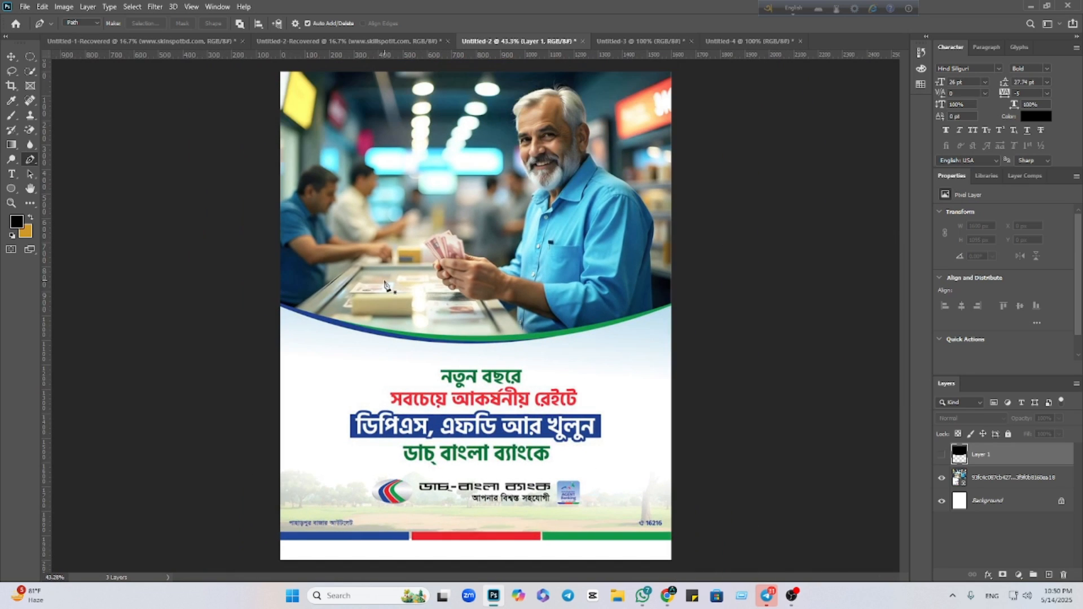
left_click(280, 72)
left_click(281, 308)
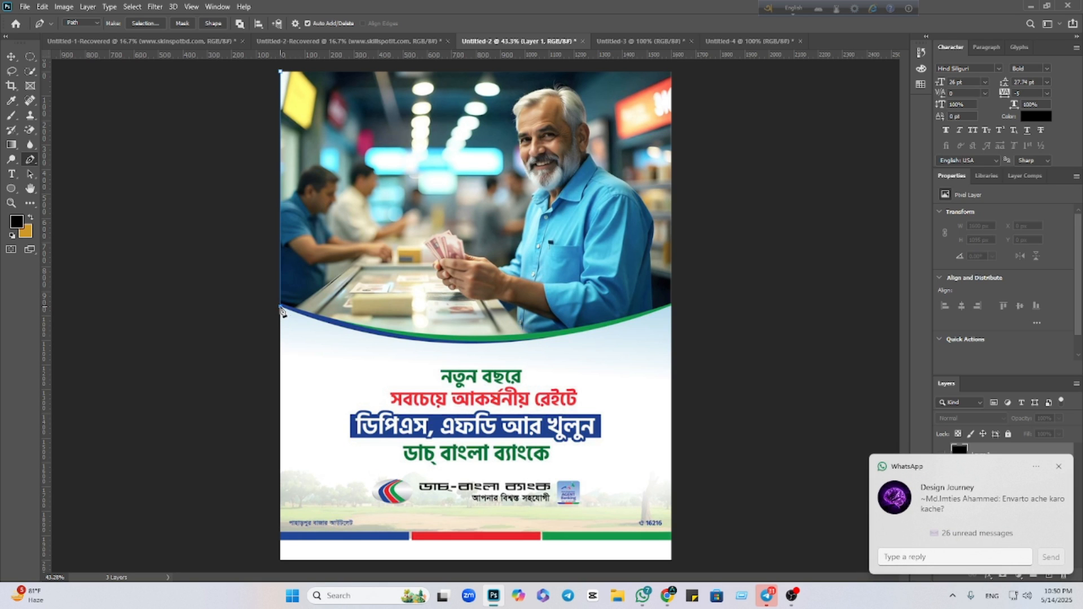
scroll(389, 324, "up", 5)
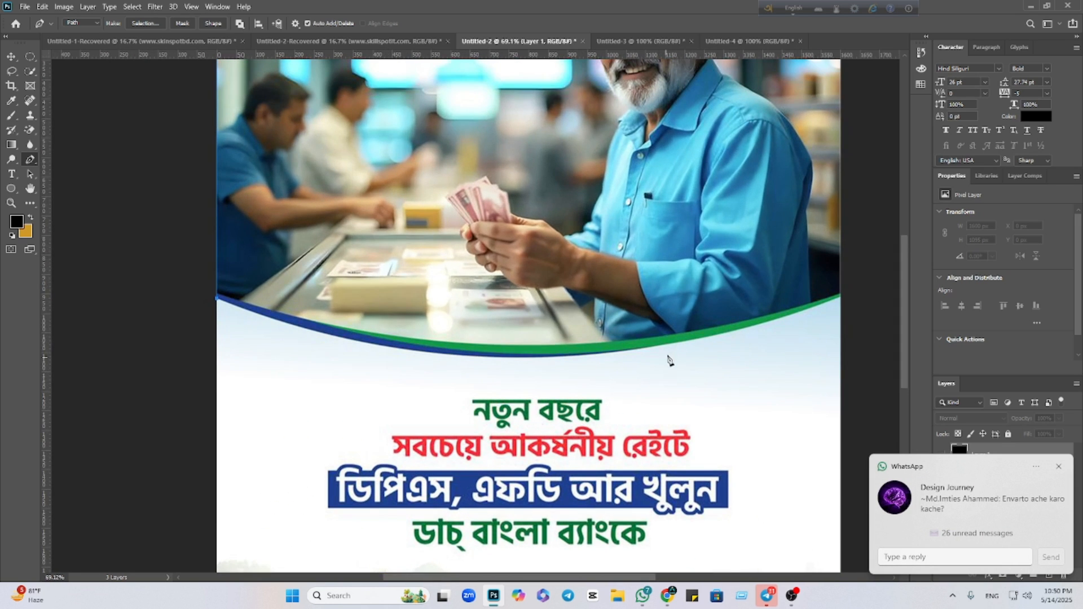
scroll(668, 351, "down", 1)
scroll(700, 362, "down", 2)
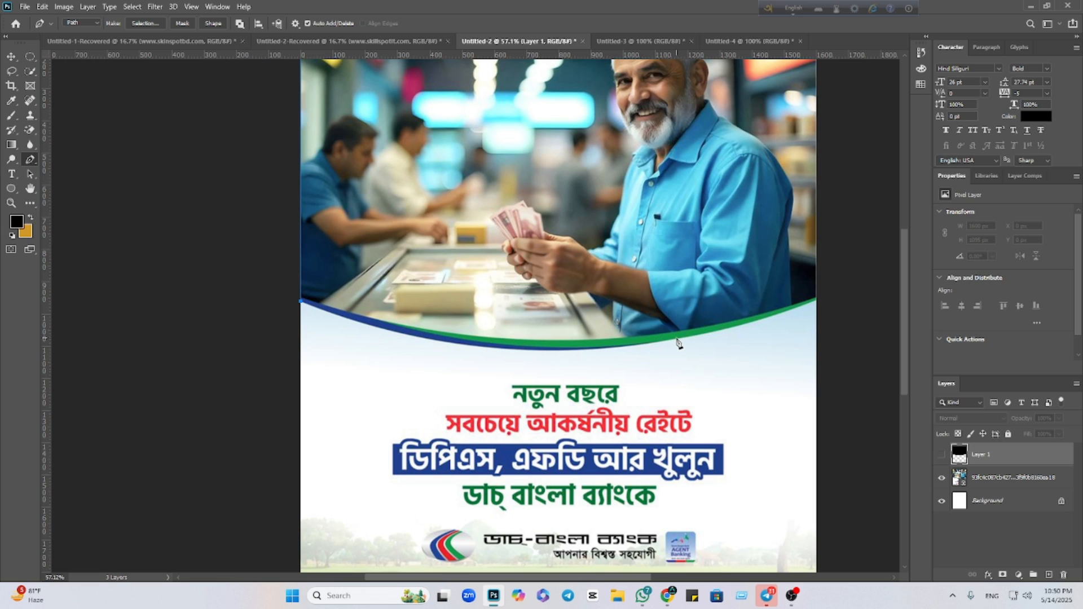
left_click_drag(677, 339, 888, 296)
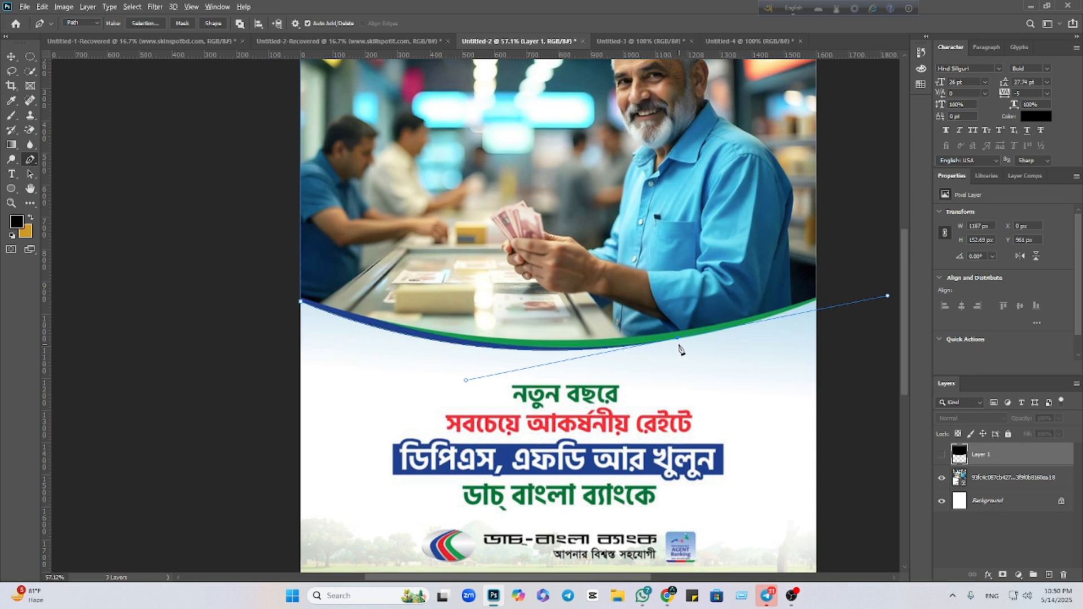
Extend the path to the photo's right edge and upper-right corner, and close it at the upper-left starting point.
scroll(681, 349, "up", 3)
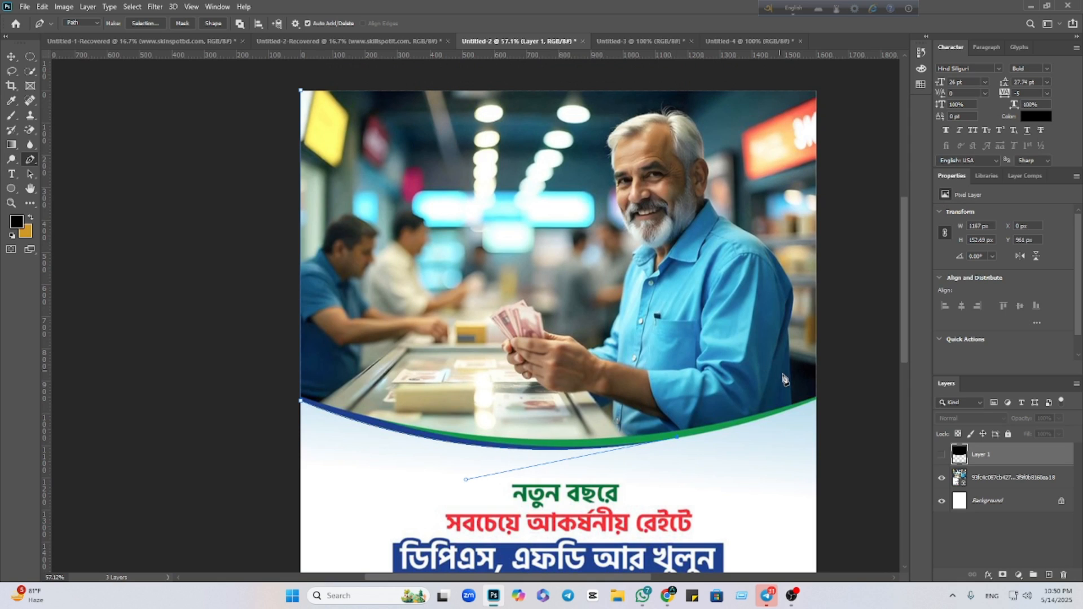
left_click(817, 394)
scroll(819, 395, "up", 4)
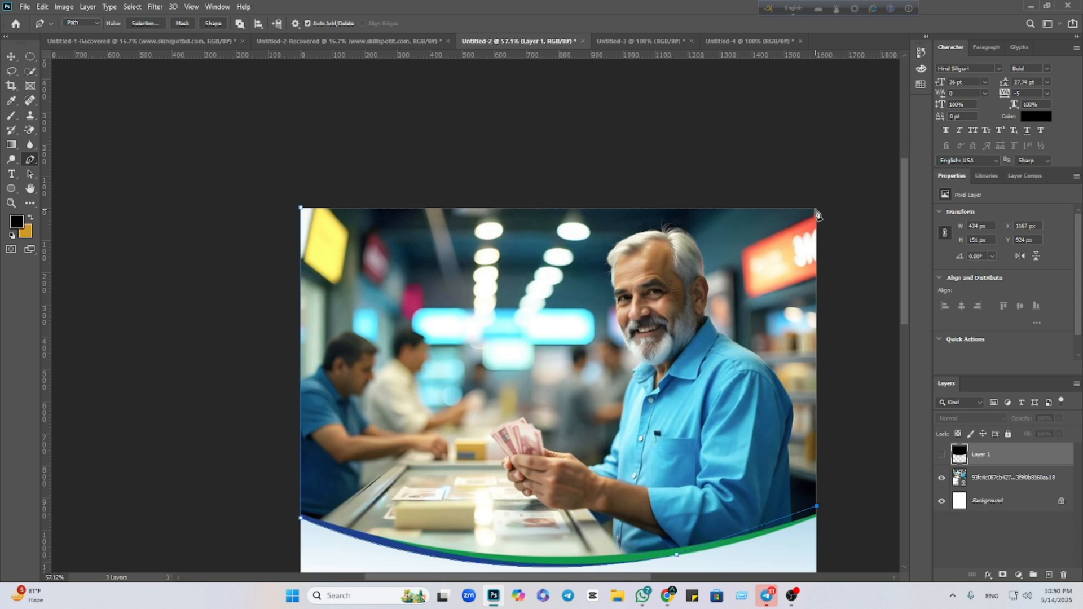
left_click(817, 210)
left_click(301, 209)
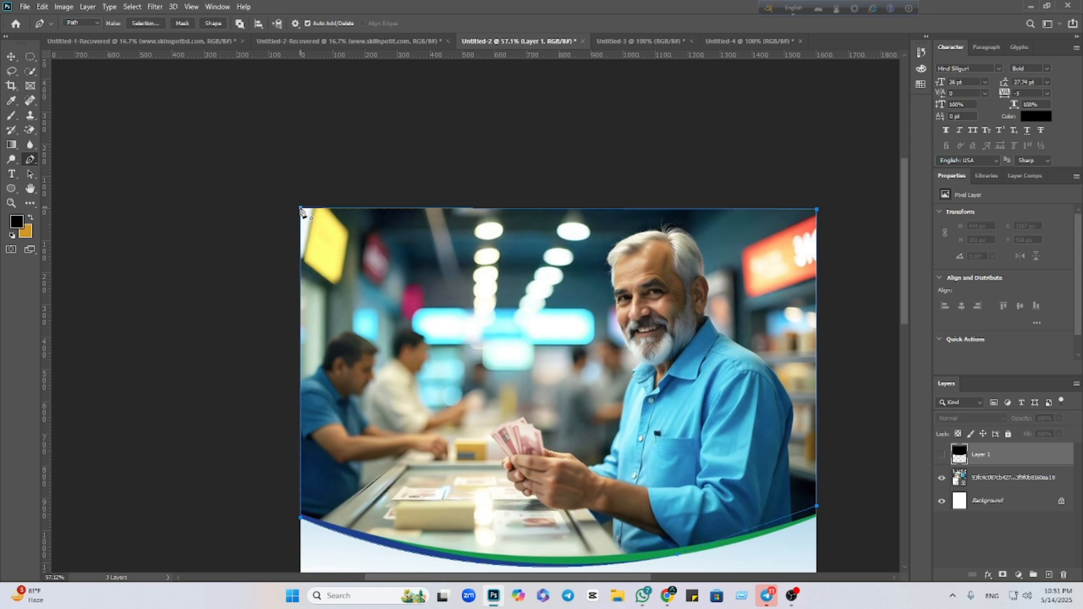
Convert the closed path into a new selection with a 0-pixel feather radius and add a new layer for it.
right_click(370, 266)
left_click(398, 309)
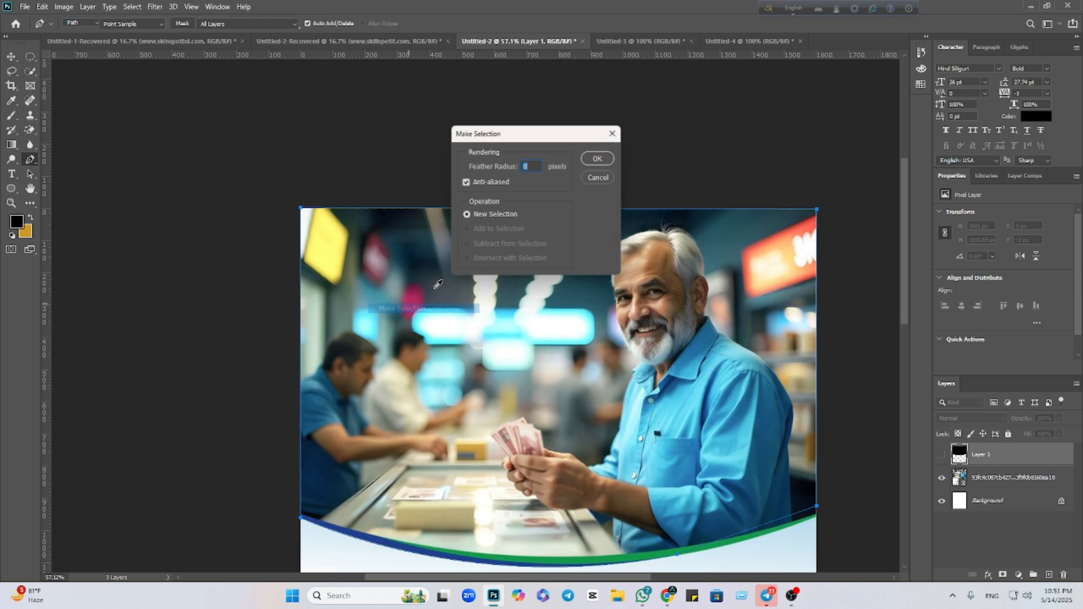
left_click(599, 158)
left_click(1049, 575)
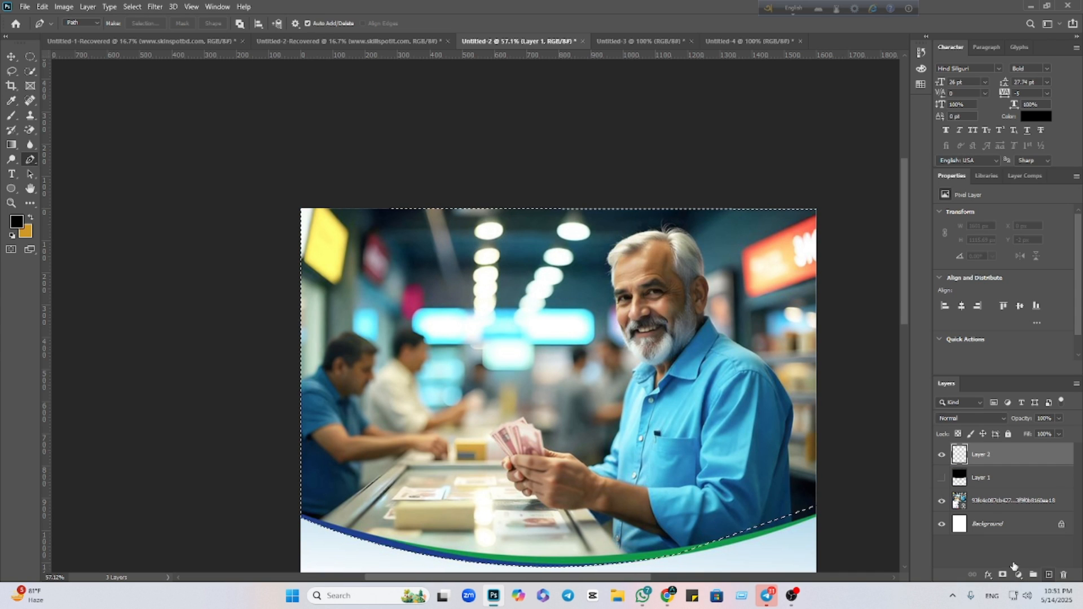
Set the foreground colour to blue 184691, sampled from the blue band of the reference image.
scroll(477, 385, "down", 2)
scroll(477, 385, "down", 1)
left_click(16, 221)
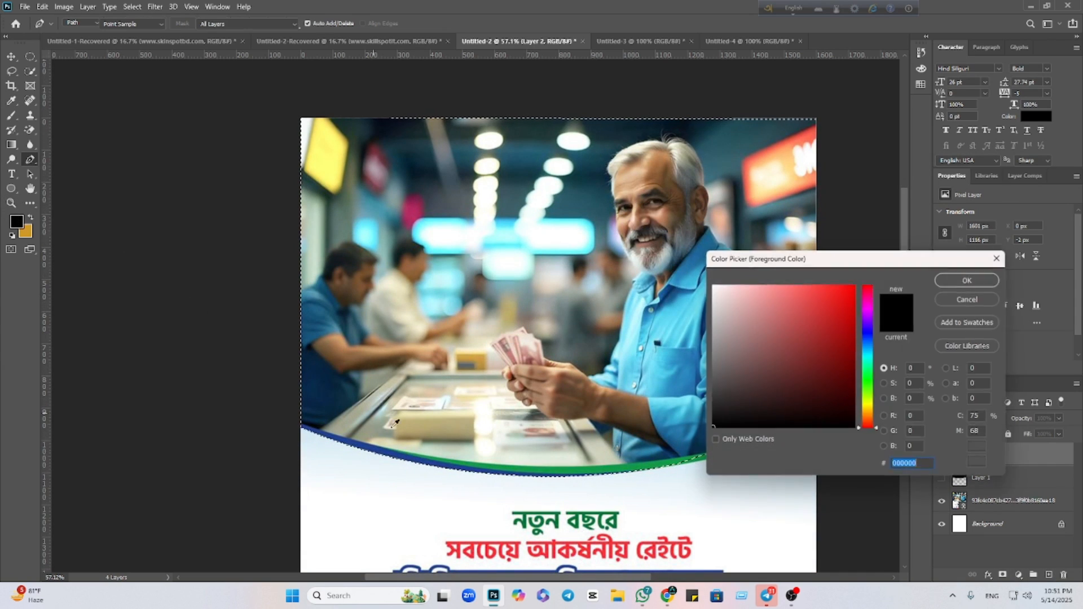
left_click(403, 449)
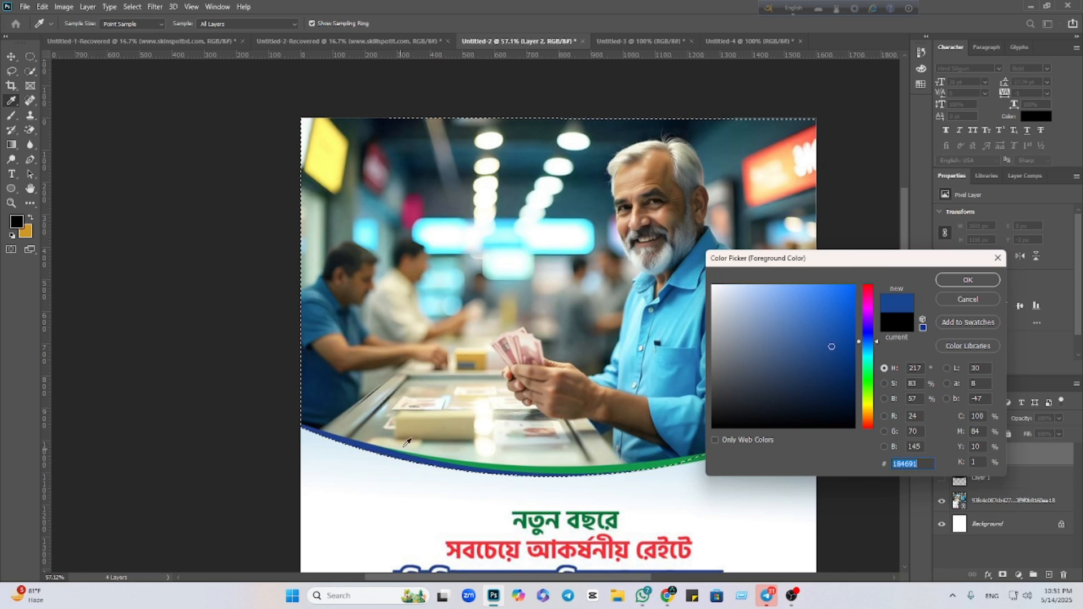
left_click(968, 280)
Paint the whole selection blue with the Brush on the new layer and deselect it.
left_click(10, 116)
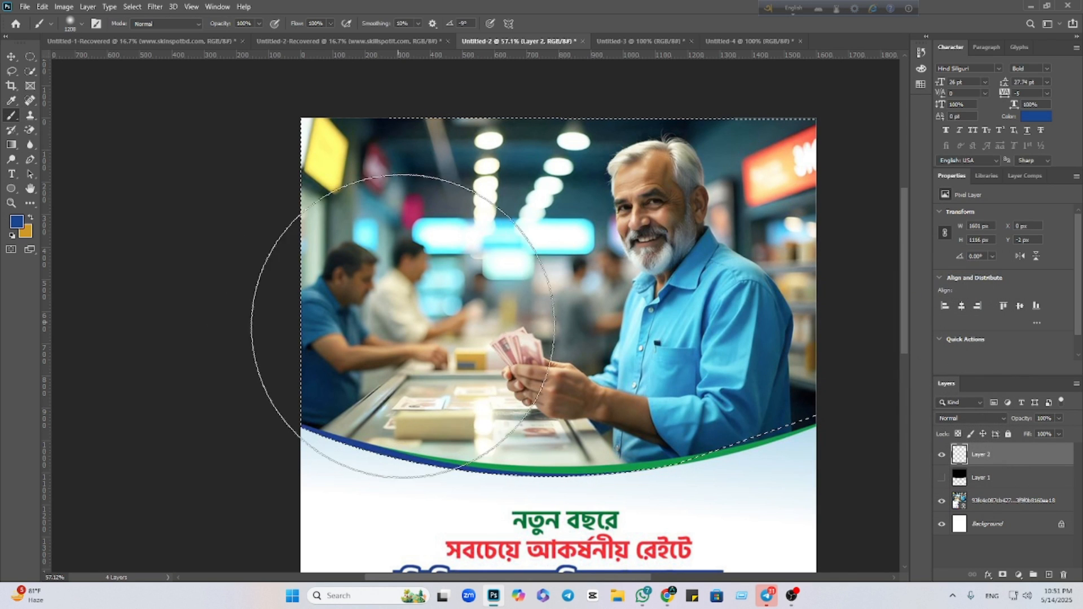
left_click(300, 333)
mouse_move(714, 487)
left_mouse_down()
mouse_move(201, 449)
mouse_move(795, 462)
mouse_move(865, 438)
mouse_move(458, 404)
mouse_move(431, 305)
mouse_move(210, 276)
mouse_move(264, 237)
mouse_move(470, 205)
mouse_move(1030, 190)
mouse_move(875, 89)
mouse_move(838, 188)
mouse_move(641, 337)
mouse_move(283, 322)
mouse_move(230, 522)
left_mouse_up()
key("ctrl+d")
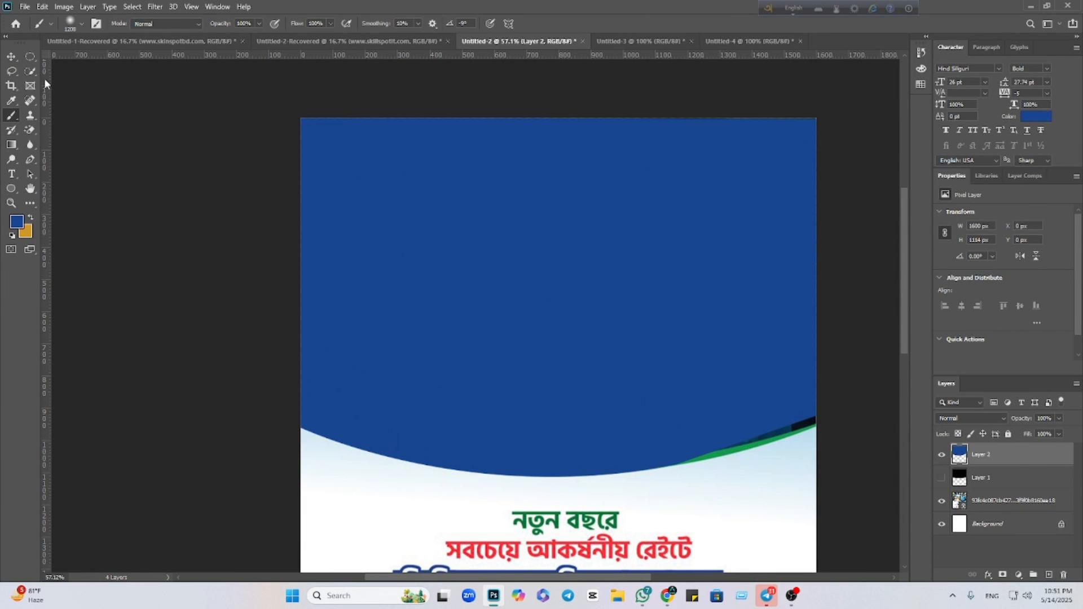
Move the blue shape's layer below the black shape's layer and hide both of them.
key("v")
left_click_drag(988, 456, 982, 481)
left_click(942, 478)
left_click(942, 478)
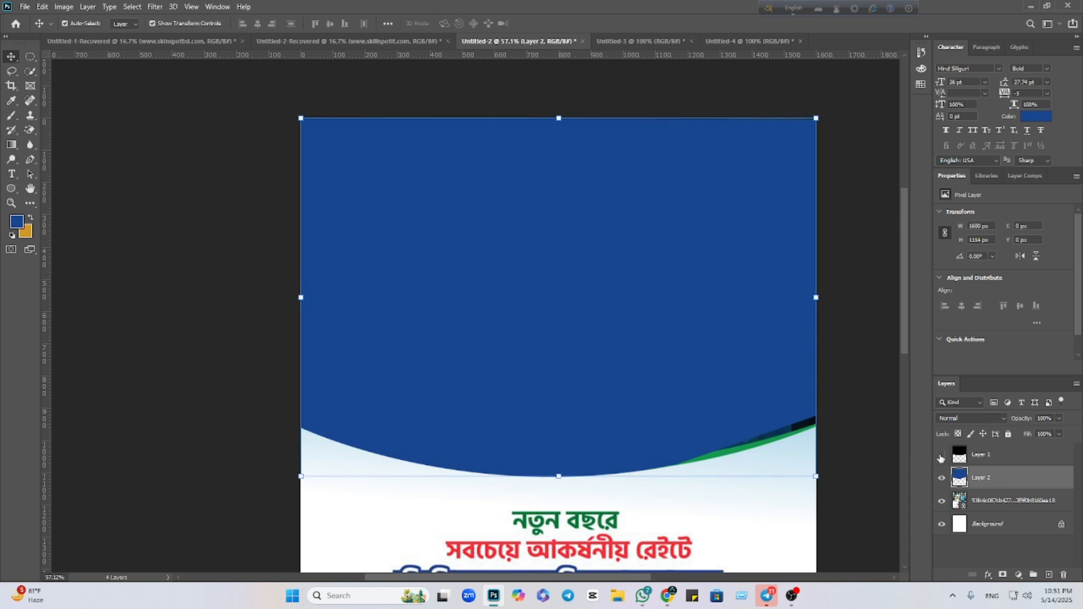
left_click(942, 455)
left_click(942, 455)
left_click(943, 477)
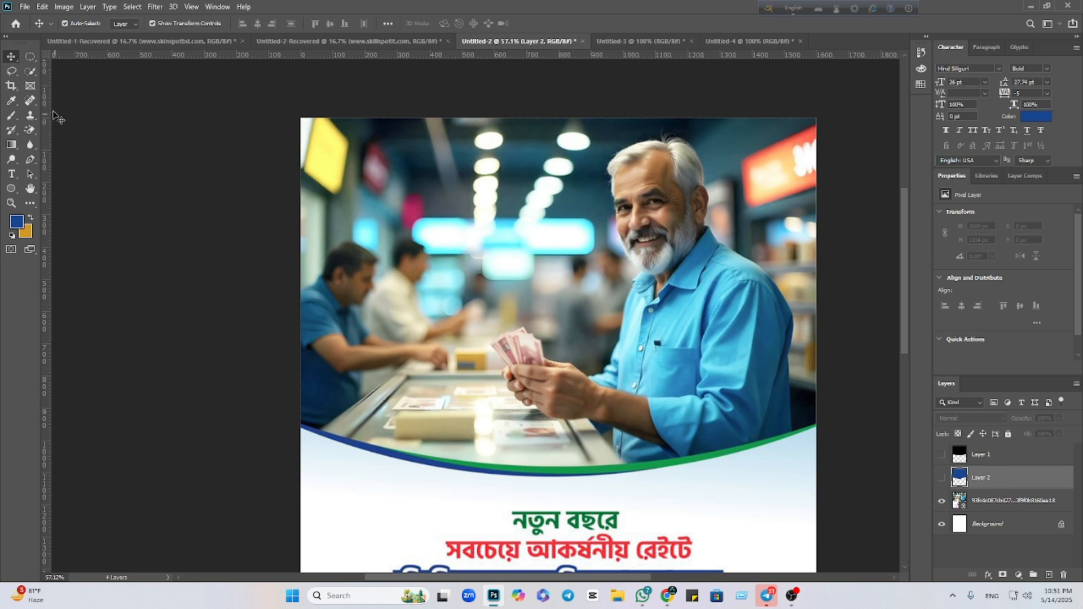
Add a new layer and start a Pen path from the photo's upper-right corner down to the green band's right end.
left_click(1050, 575)
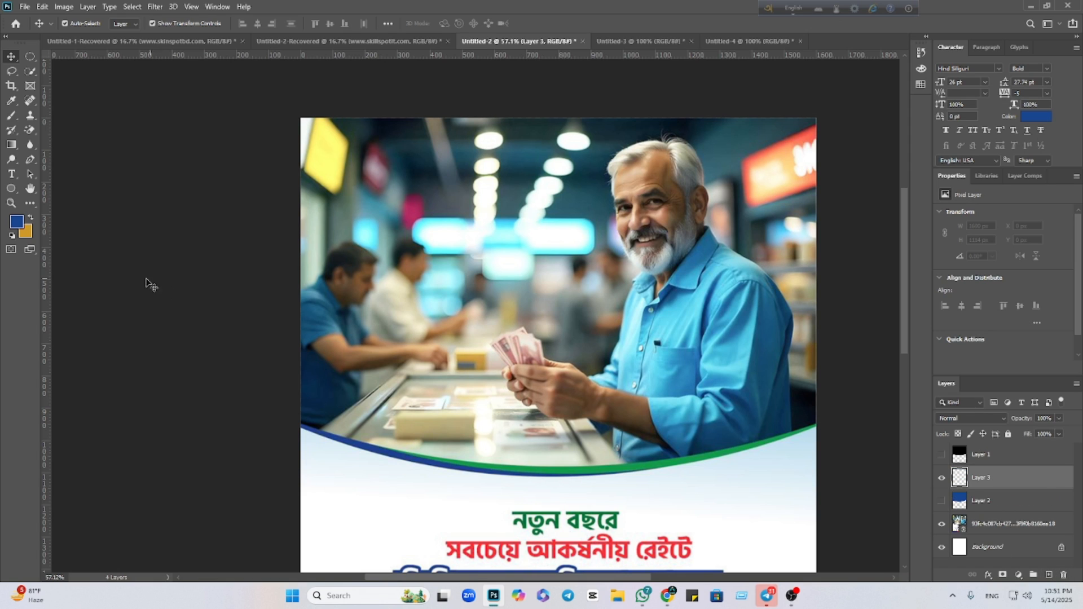
left_click(31, 160)
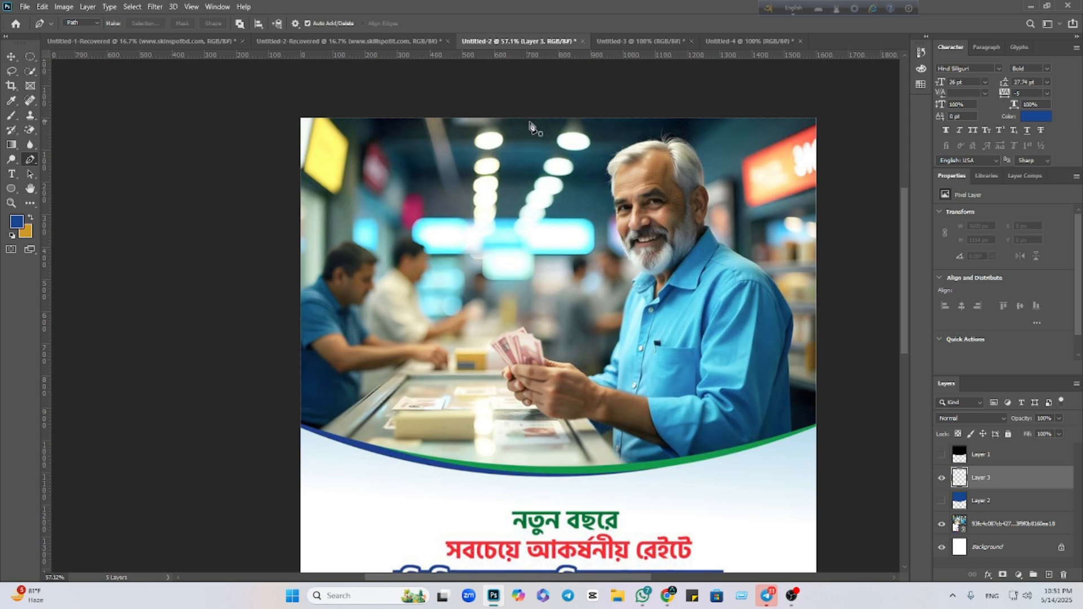
left_click(817, 119)
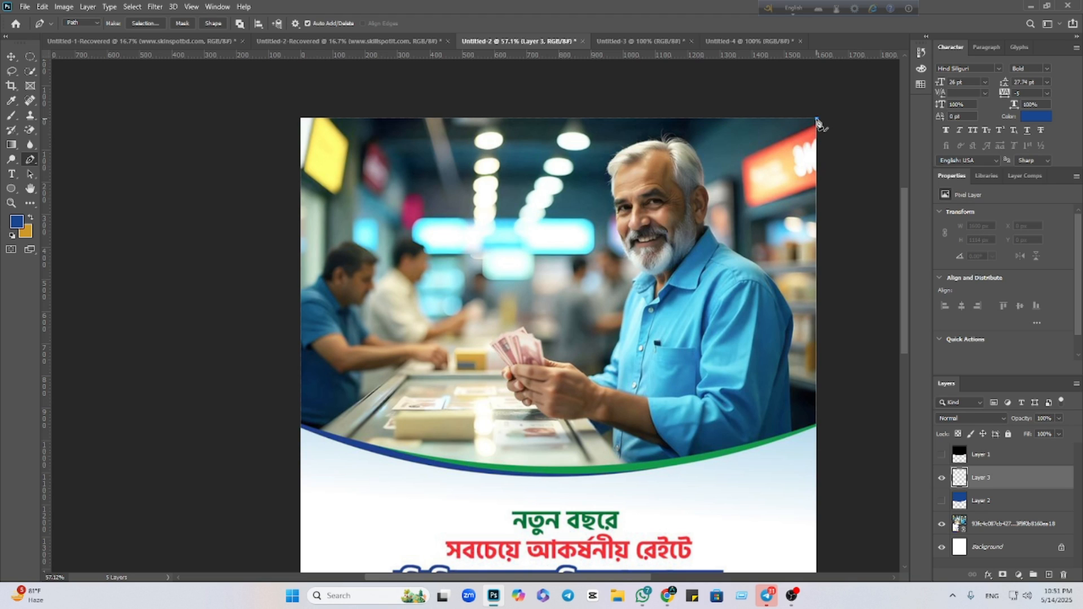
left_click(818, 428)
scroll(840, 426, "up", 3)
scroll(788, 492, "down", 3)
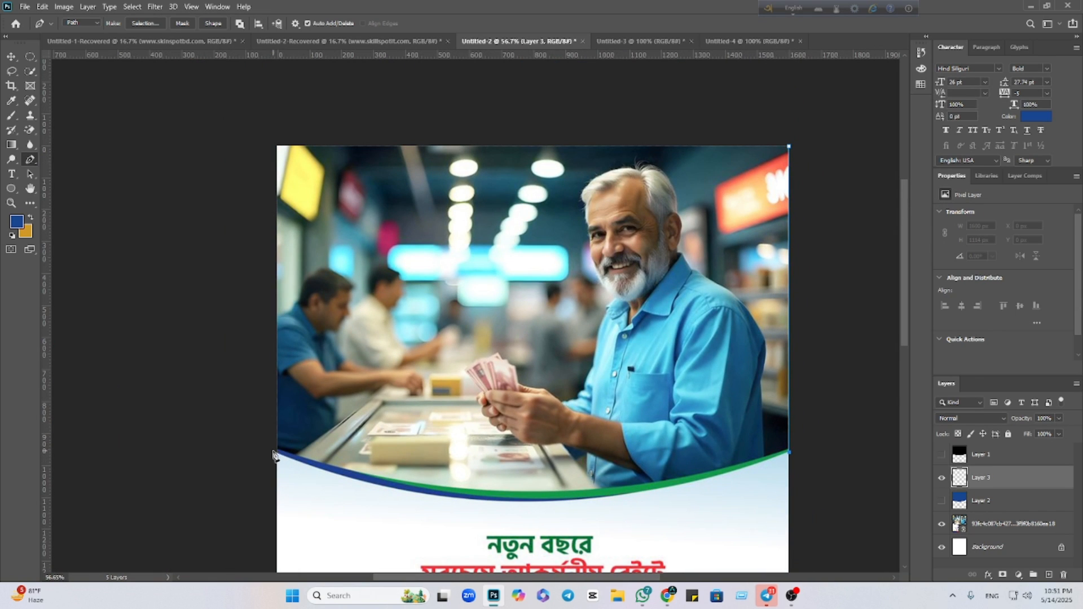
left_click_drag(278, 454, 58, 340)
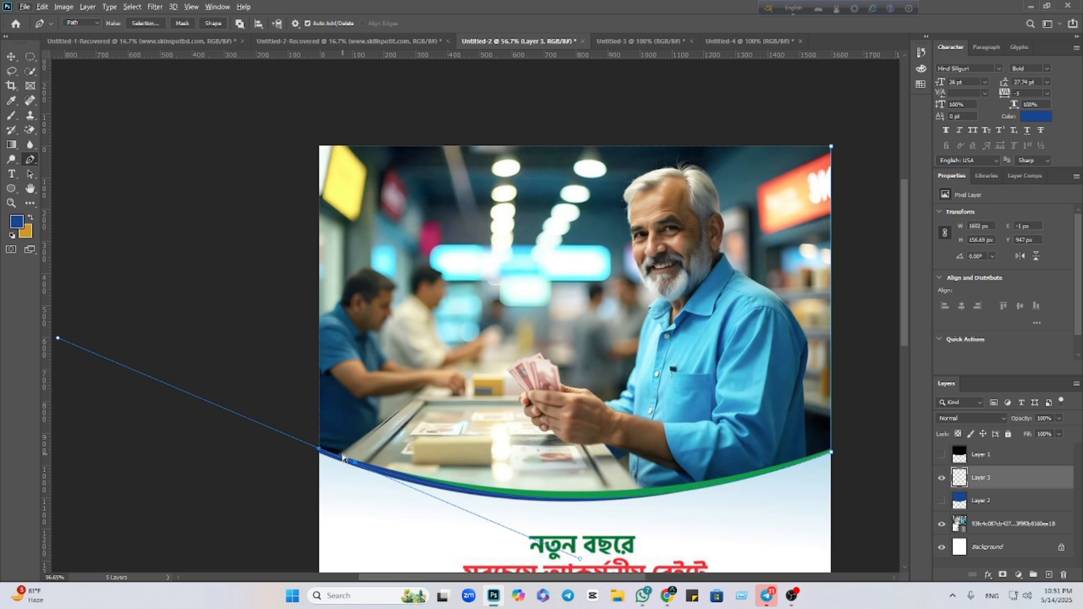
key("ctrl+z")
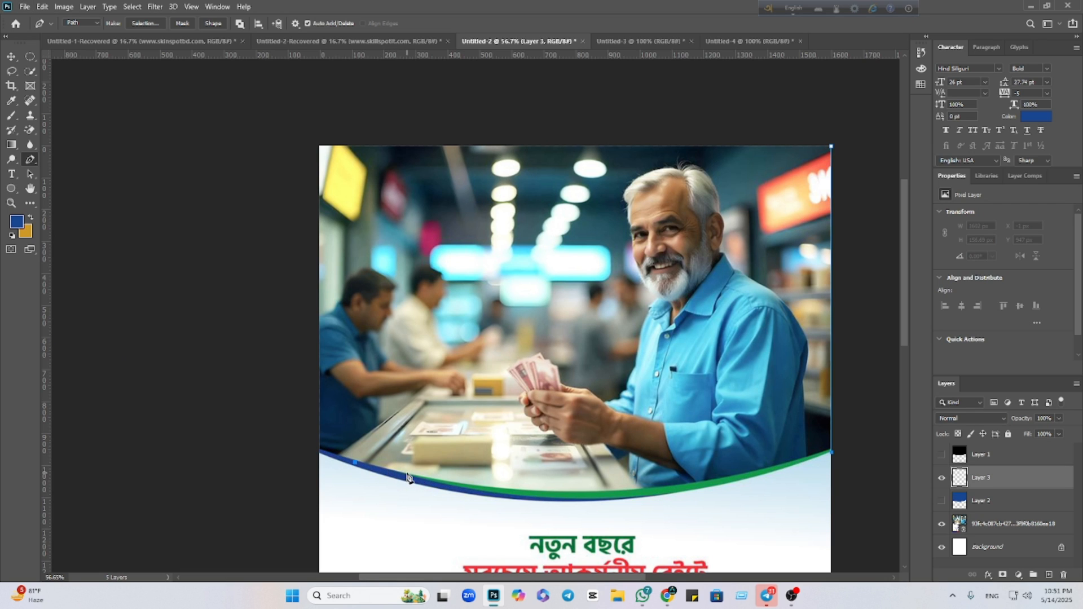
left_click_drag(399, 473, 150, 407)
key("ctrl+z")
Curve the path along the lower edge of the green band and continue it to the photo's left edge.
left_click_drag(624, 500, 573, 505)
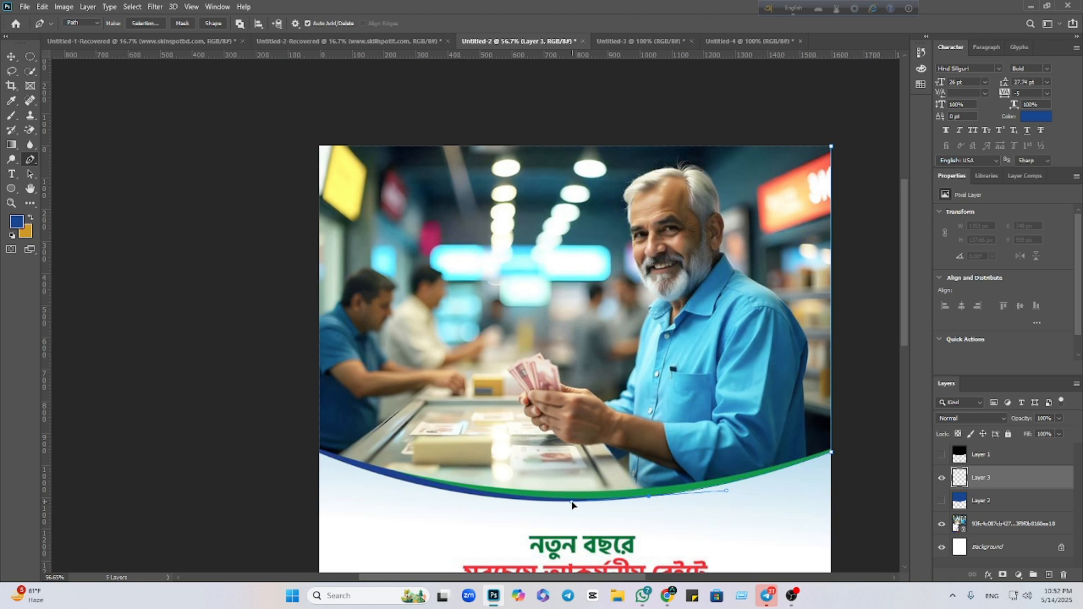
left_click(649, 500)
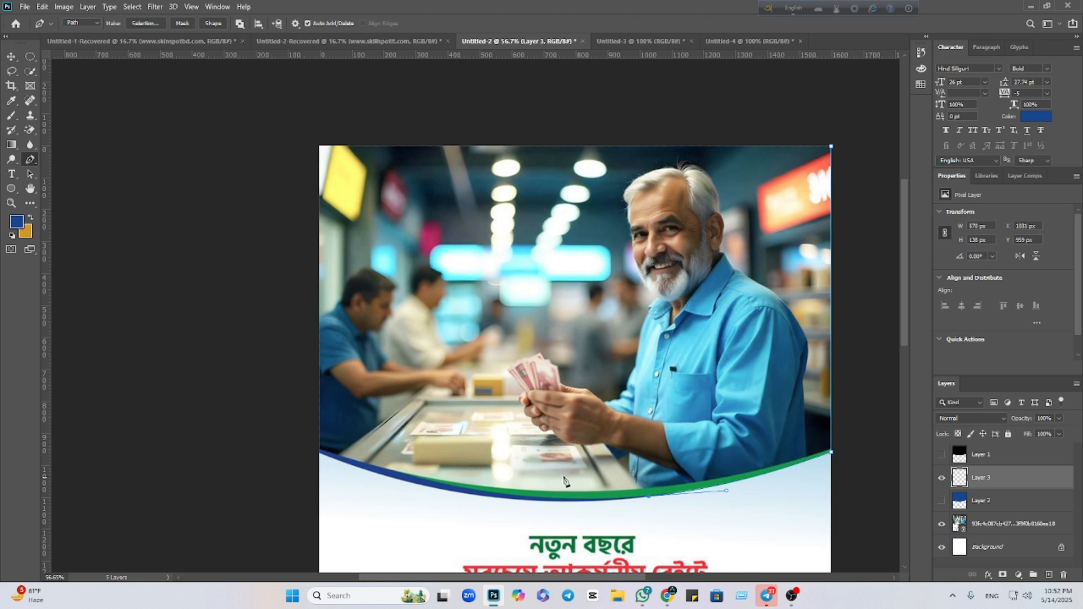
left_click_drag(408, 479, 271, 436)
left_click(407, 474, "alt")
left_click(322, 444)
Close the path through the photo's upper-left corner and convert it into a new selection with a 0-pixel feather radius.
scroll(325, 350, "up", 3)
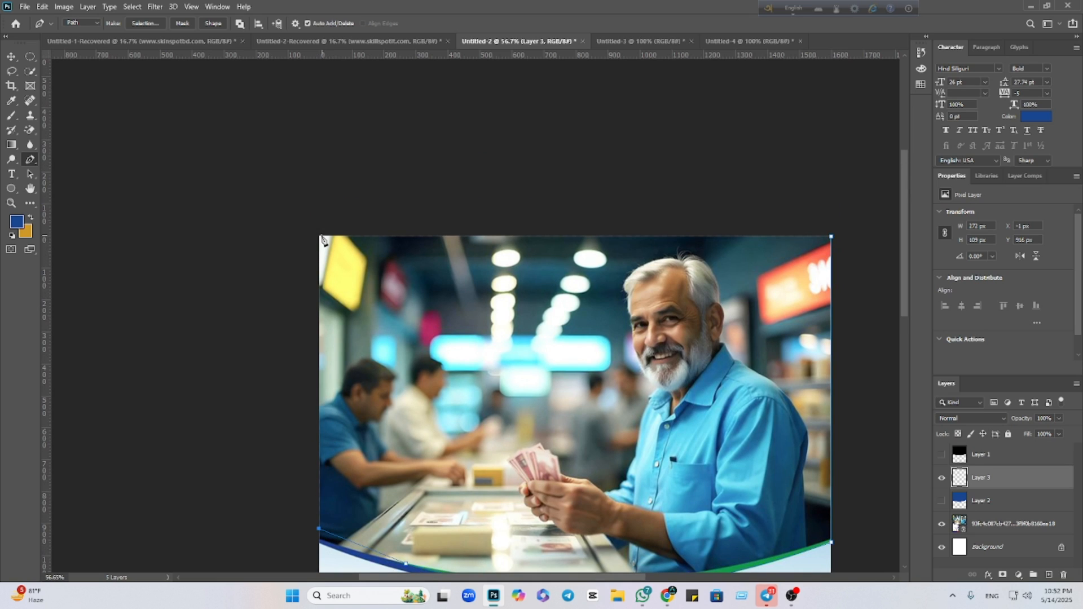
left_click(321, 239)
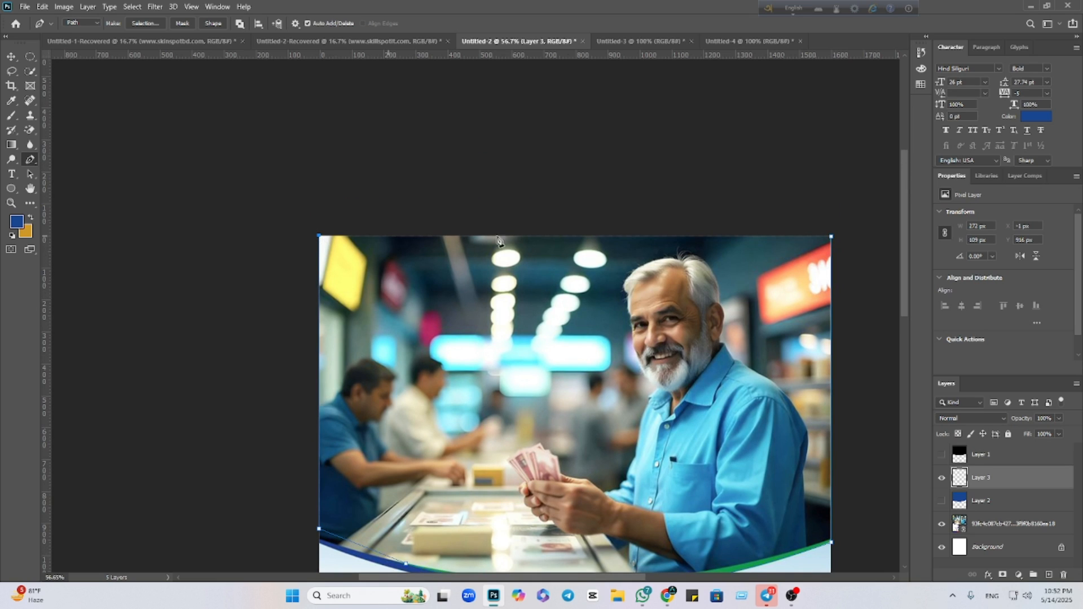
left_click(833, 237)
right_click(833, 235)
right_click(687, 309)
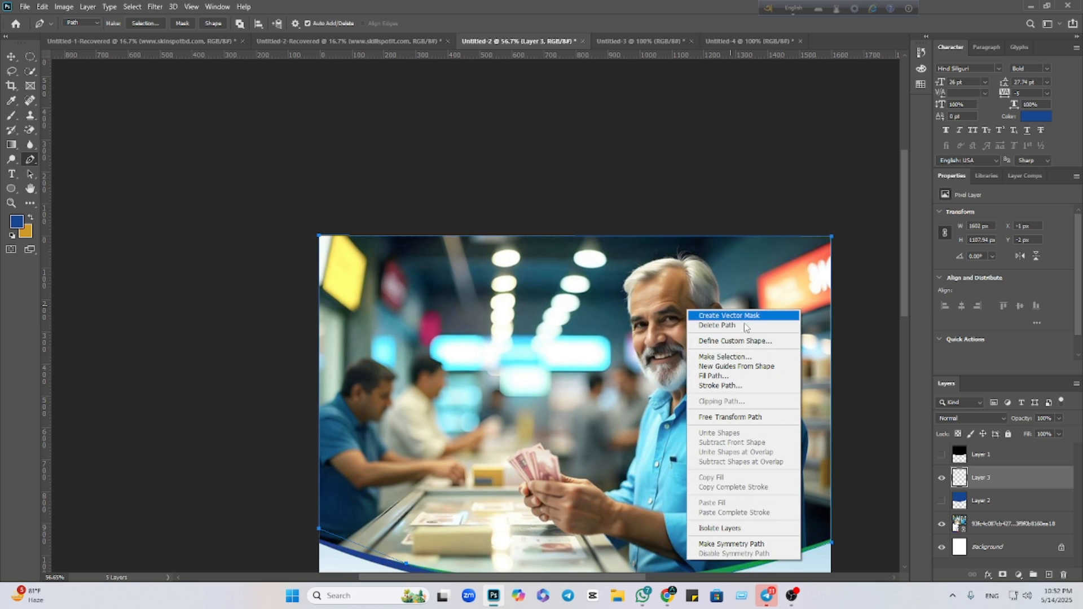
left_click(722, 357)
left_click(597, 160)
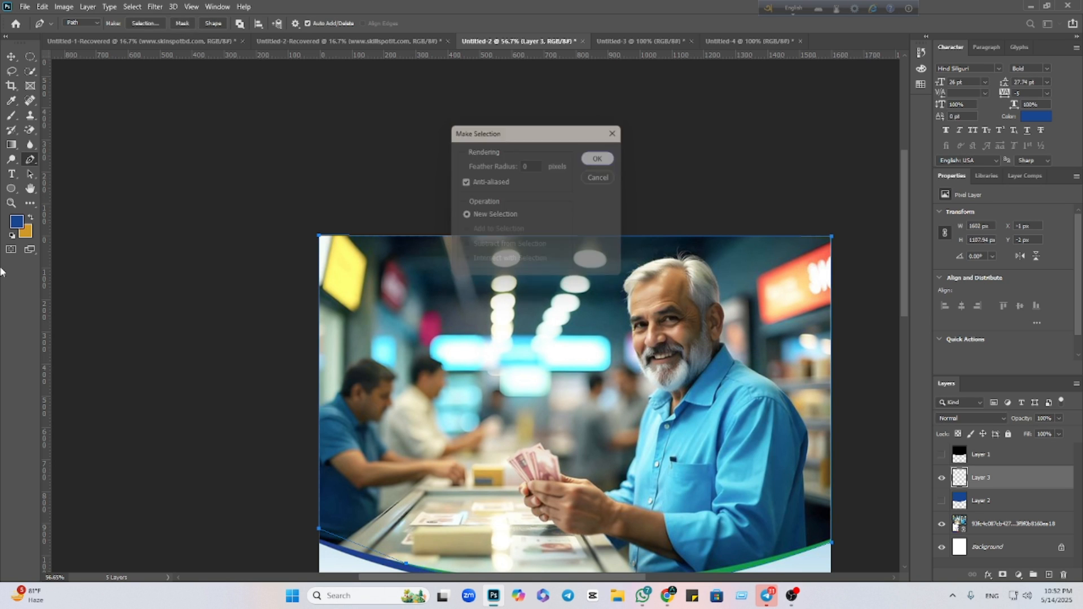
Set the foreground colour to green 12964e, sampled from the green band of the reference image.
scroll(412, 325, "down", 3)
left_click(18, 219)
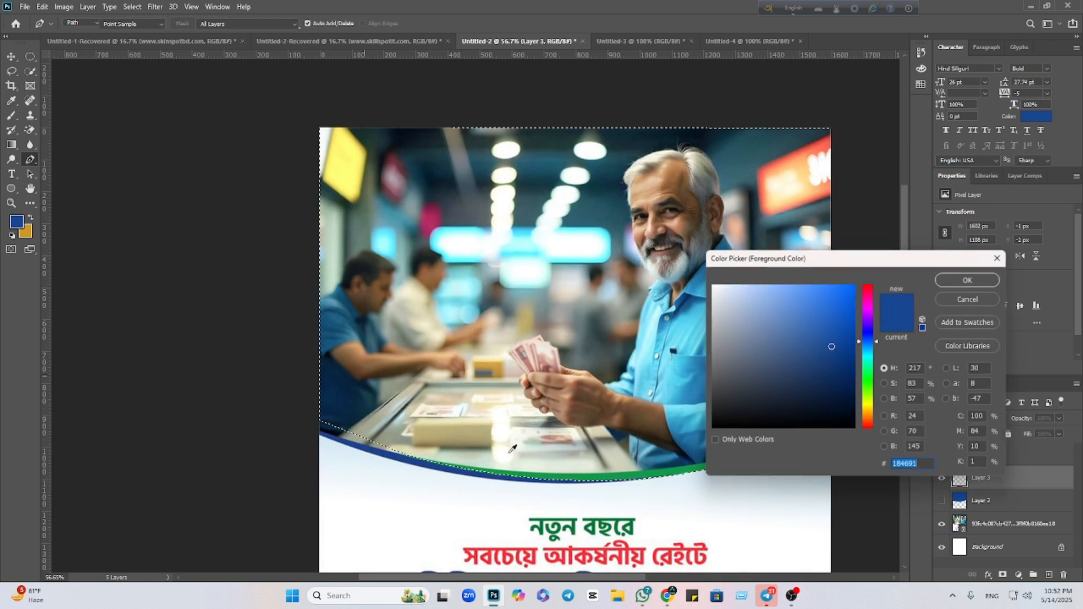
left_click(646, 471)
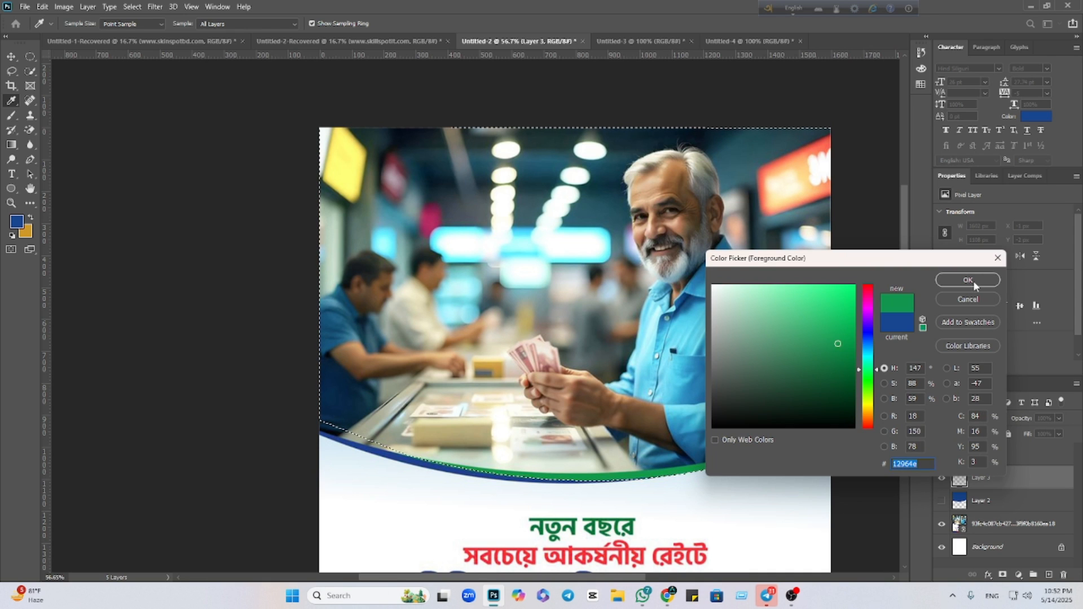
key("Return")
Paint the whole selection green with the Brush and deselect both the area and the layer.
left_click(9, 116)
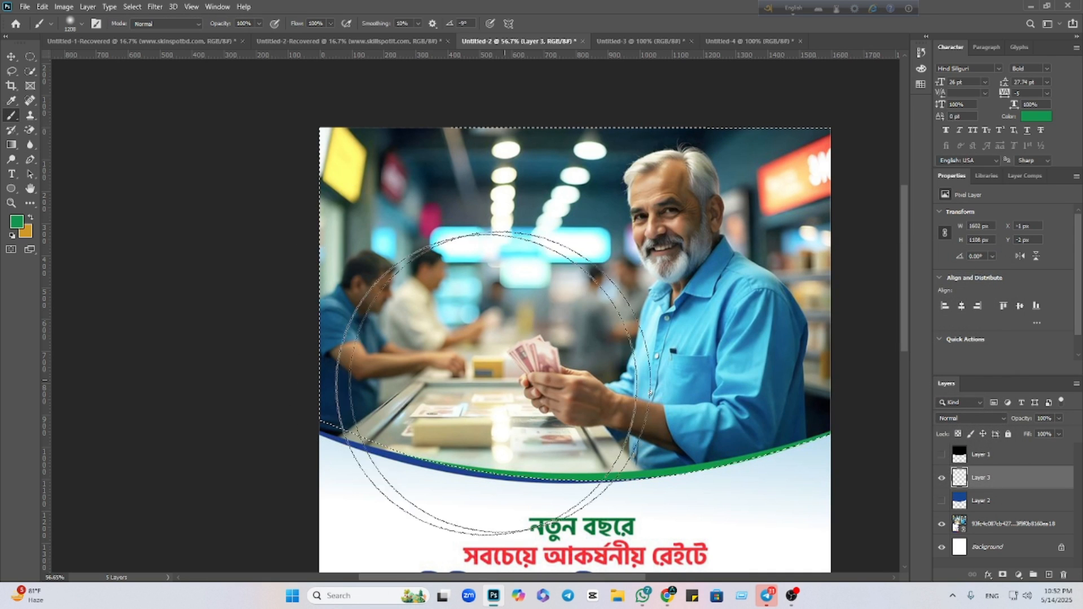
mouse_move(557, 290)
left_mouse_down()
mouse_move(362, 411)
mouse_move(895, 472)
mouse_move(442, 314)
mouse_move(798, 265)
mouse_move(181, 169)
left_mouse_up()
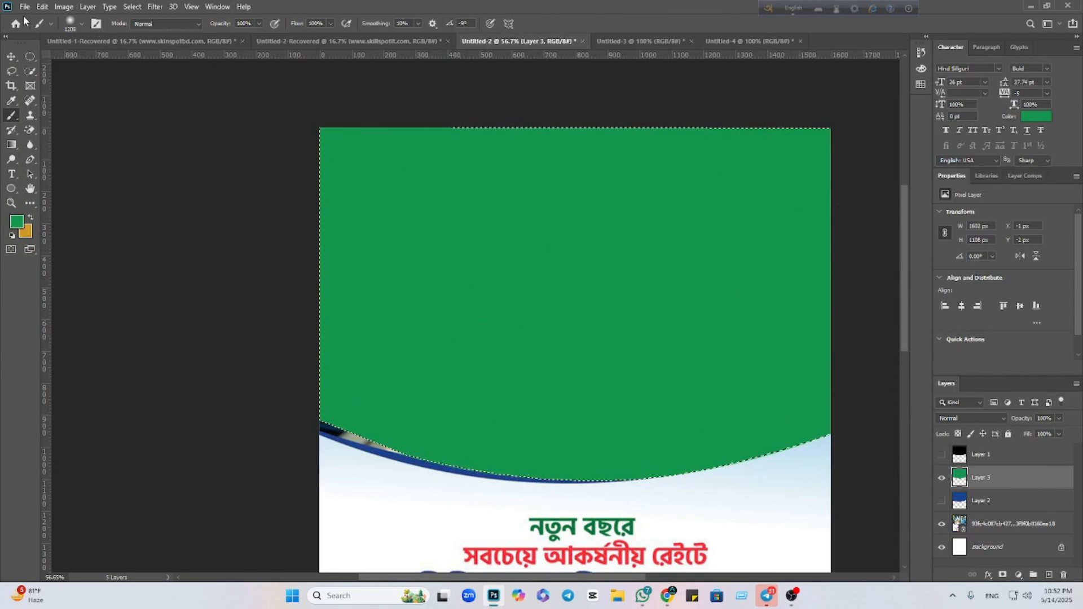
left_click(12, 57)
key("ctrl+d")
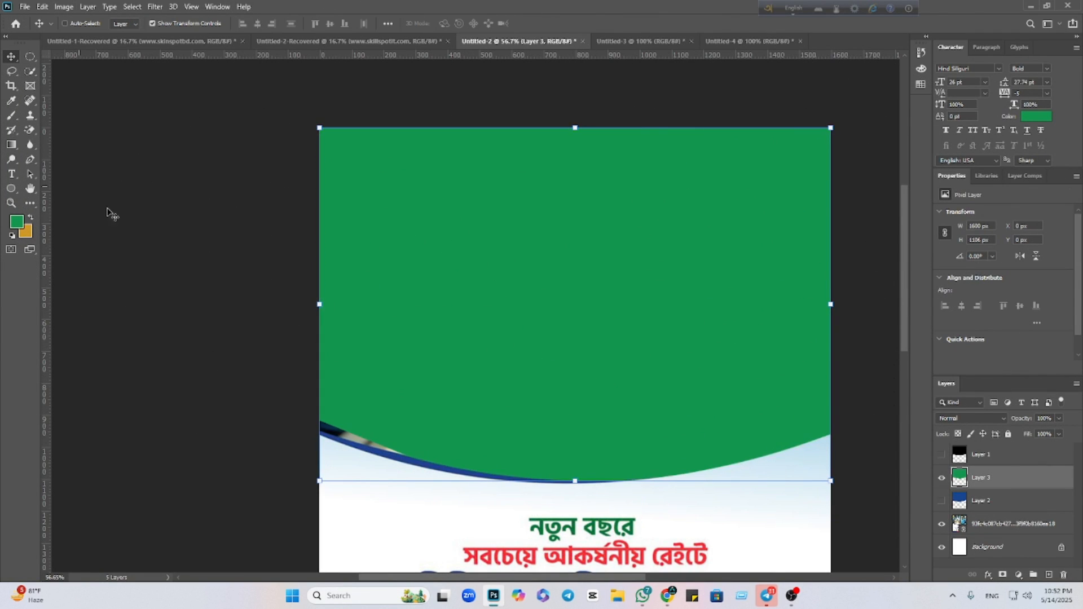
left_click(230, 243, "ctrl")
Hide the reference image and show the blue, green and black shape layers together.
scroll(588, 367, "down", 3)
left_click(1005, 527)
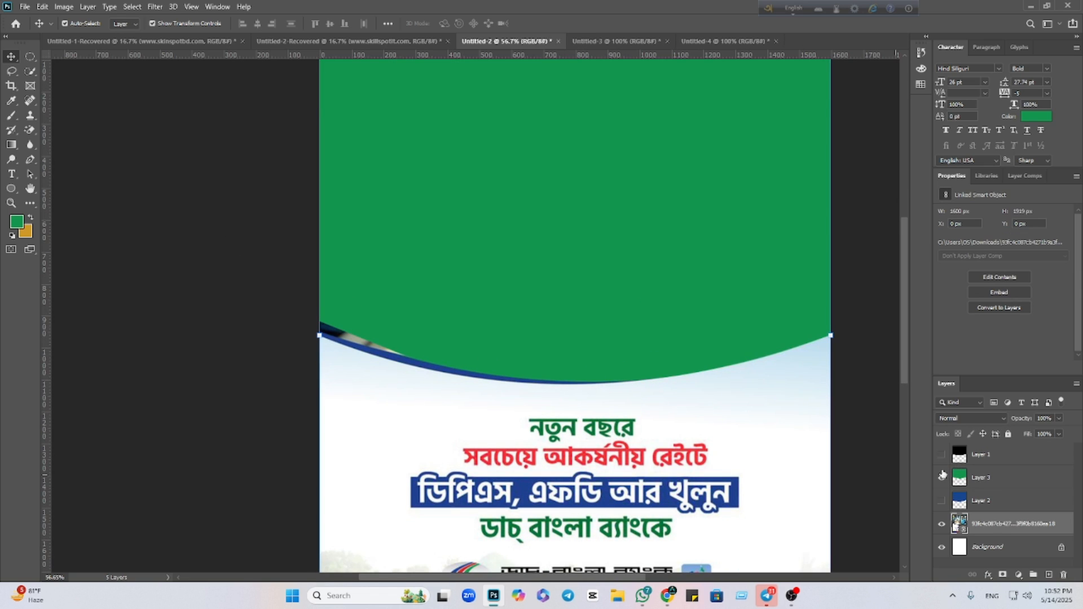
left_click(942, 524)
left_click(942, 501)
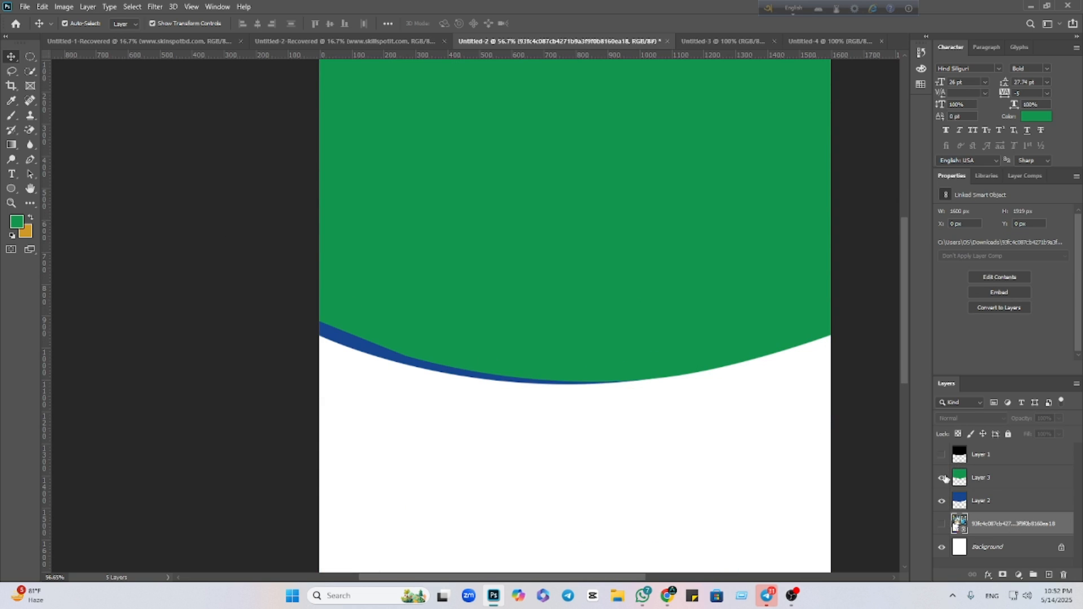
left_click(941, 478)
left_click(941, 454)
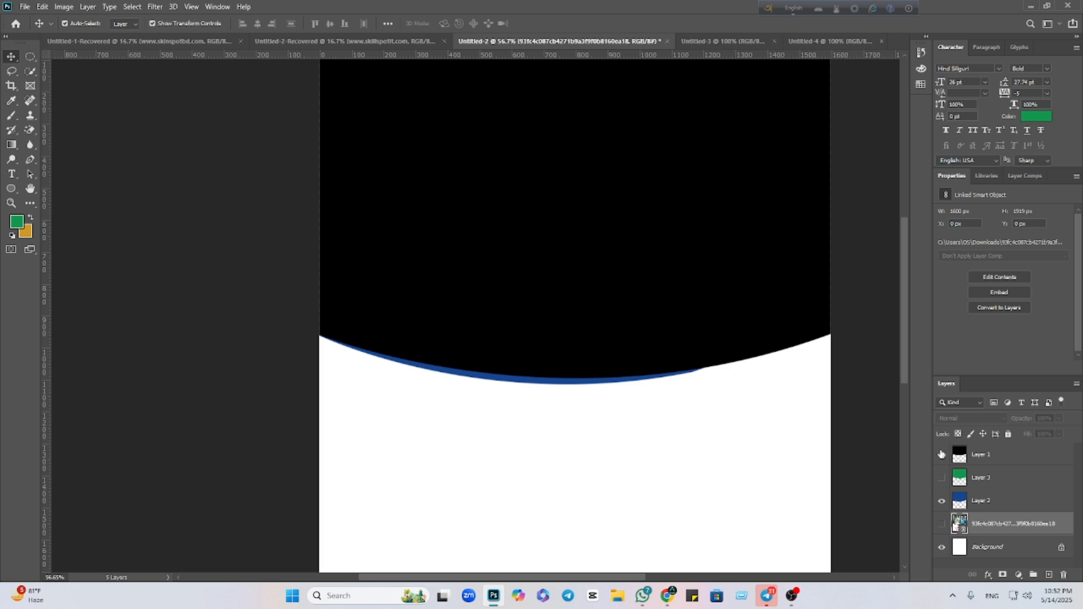
left_click(942, 480)
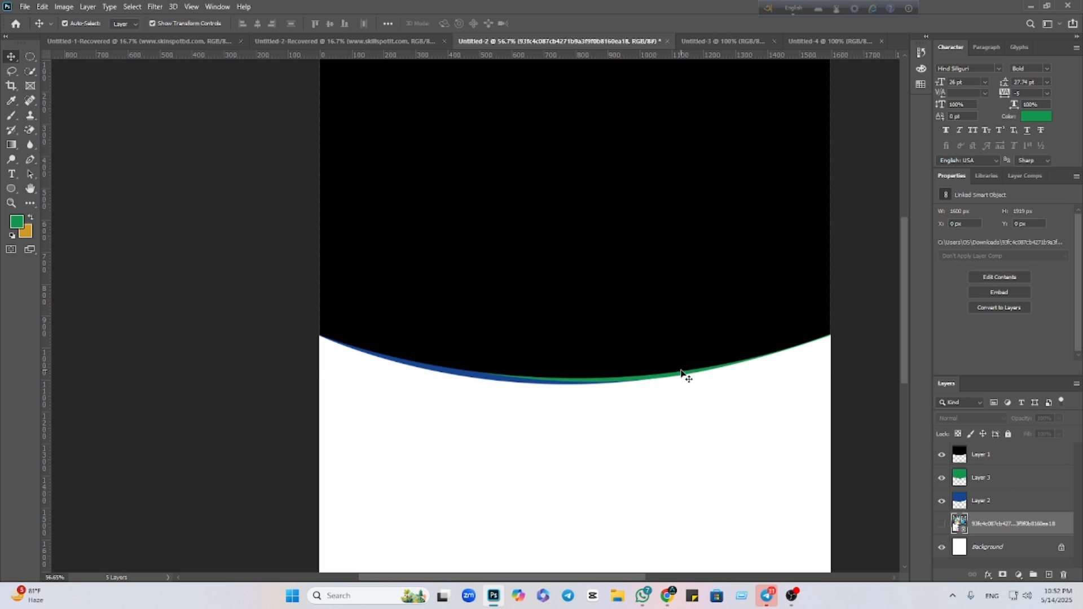
Nudge the blue shape's layer down to a Y position of 3 px.
scroll(681, 371, "up", 2)
left_click(457, 414)
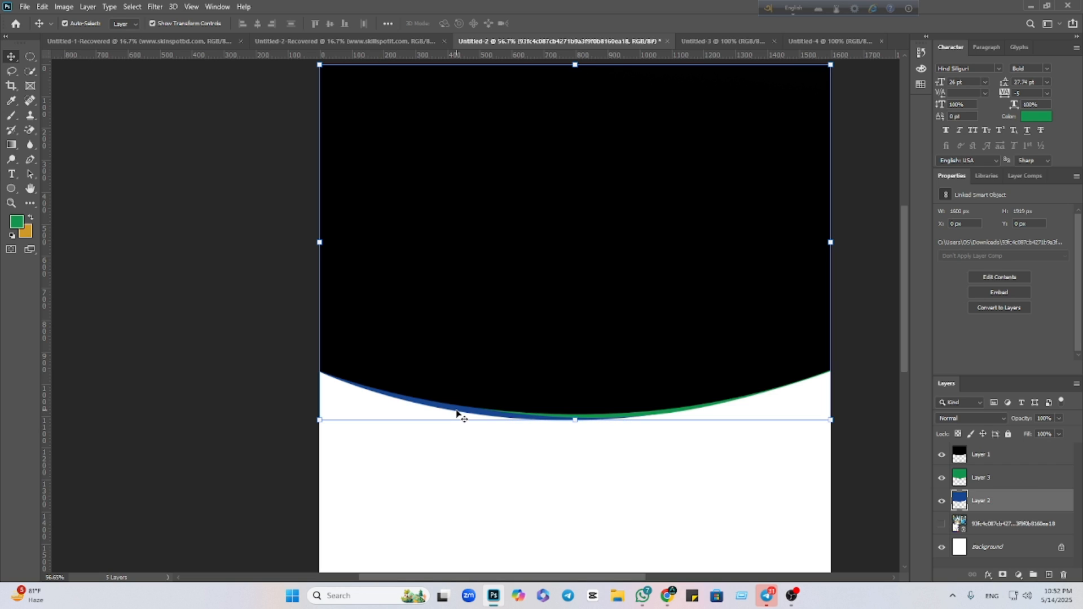
key("Down")
key("Down")
key("Down")
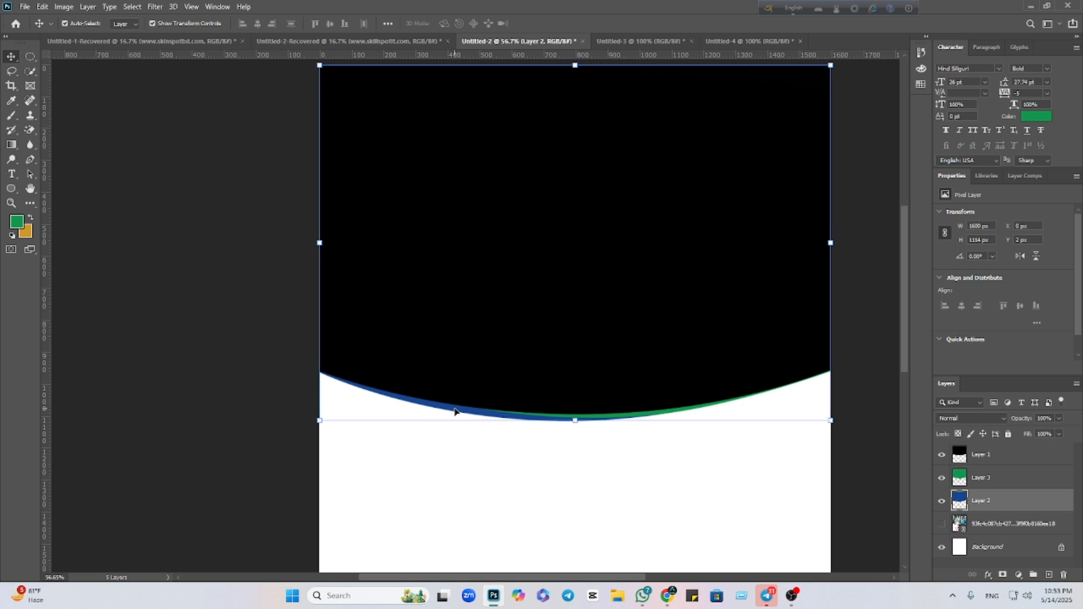
left_click(571, 427)
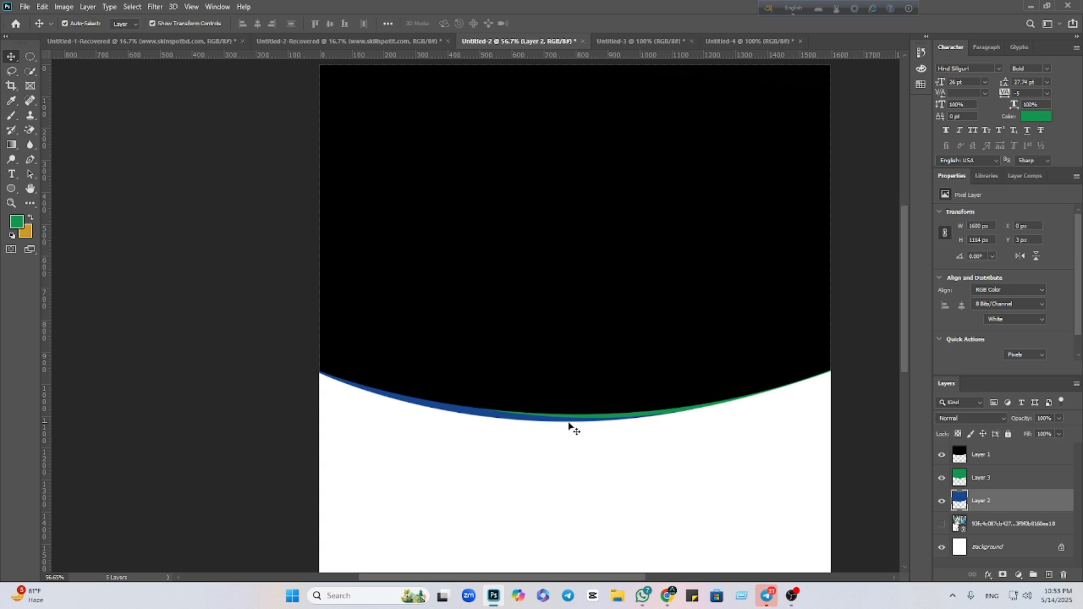
Nudge the green shape's layer down to a Y position of 9 px.
left_click(603, 417)
key("Down")
key("Down")
key("Down")
key("Down")
key("Down")
key("Down")
key("Down")
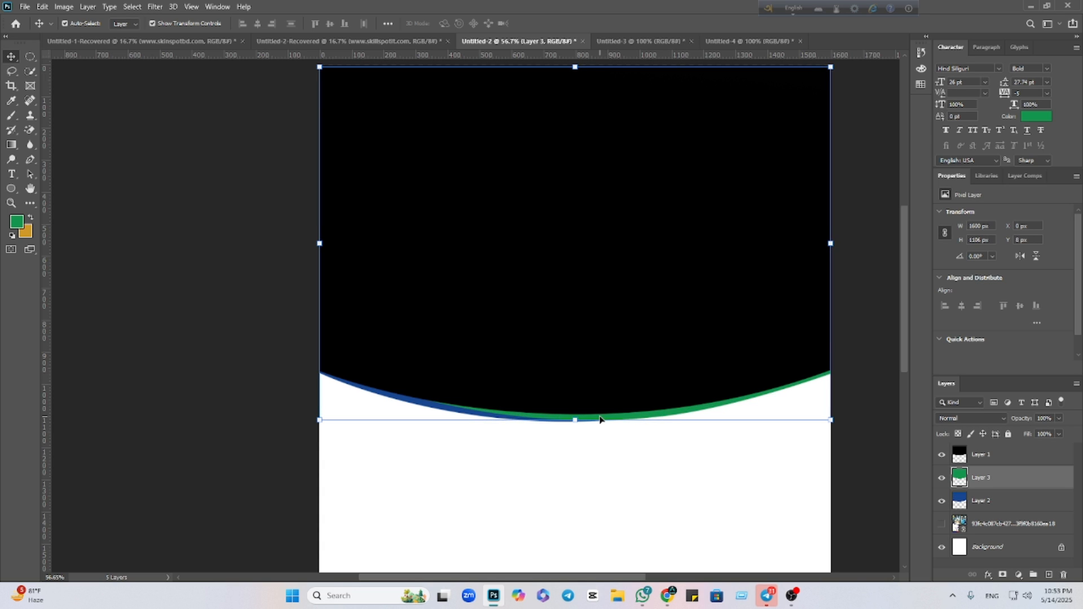
key("Down")
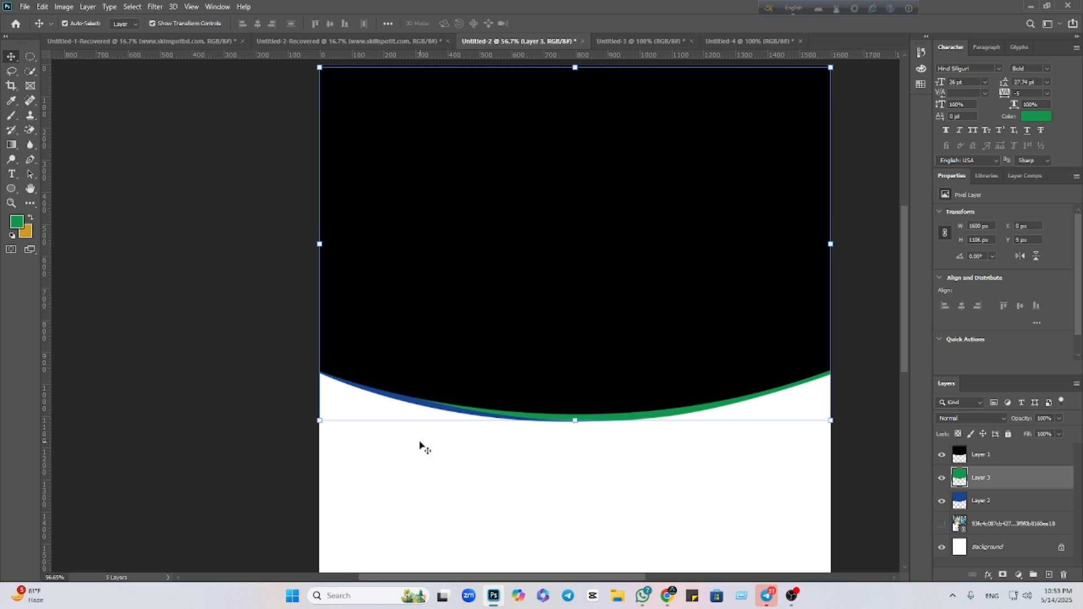
Deselect the green layer and show the reference image layer again.
left_click(272, 483)
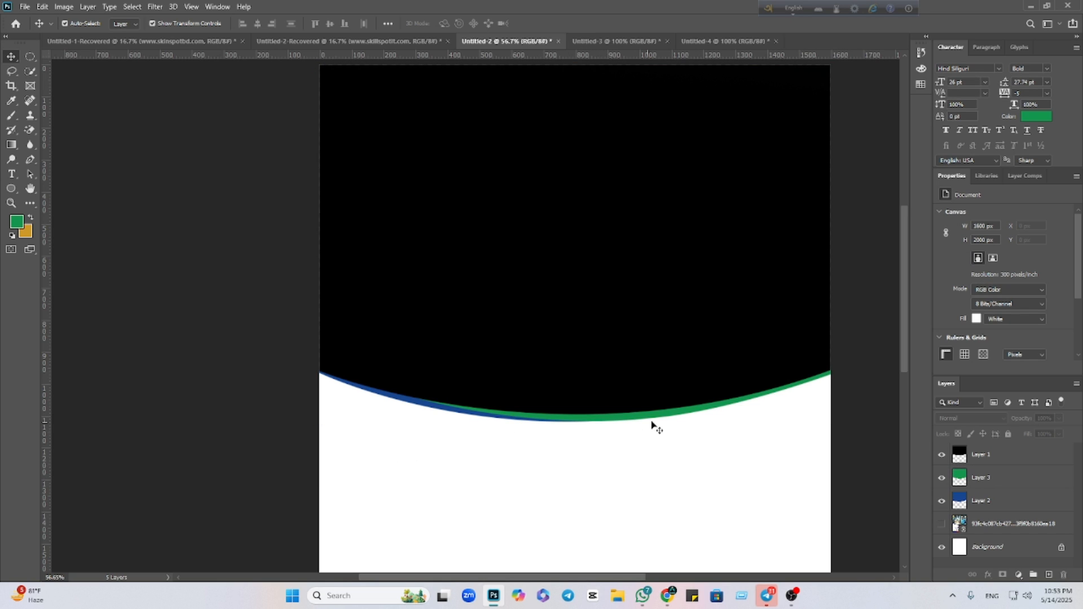
scroll(652, 425, "down", 2)
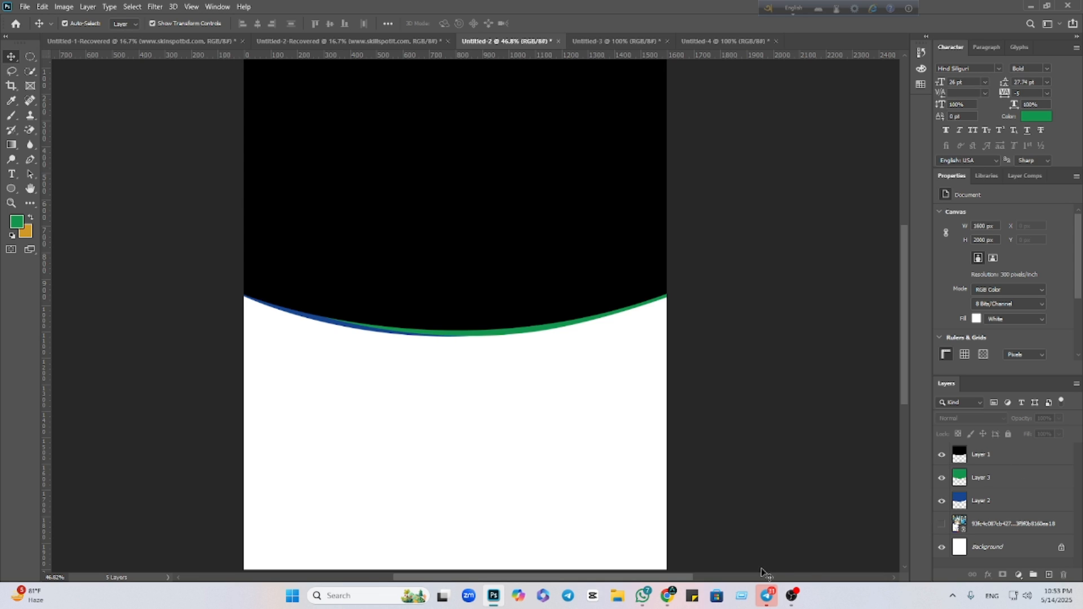
left_click(942, 525)
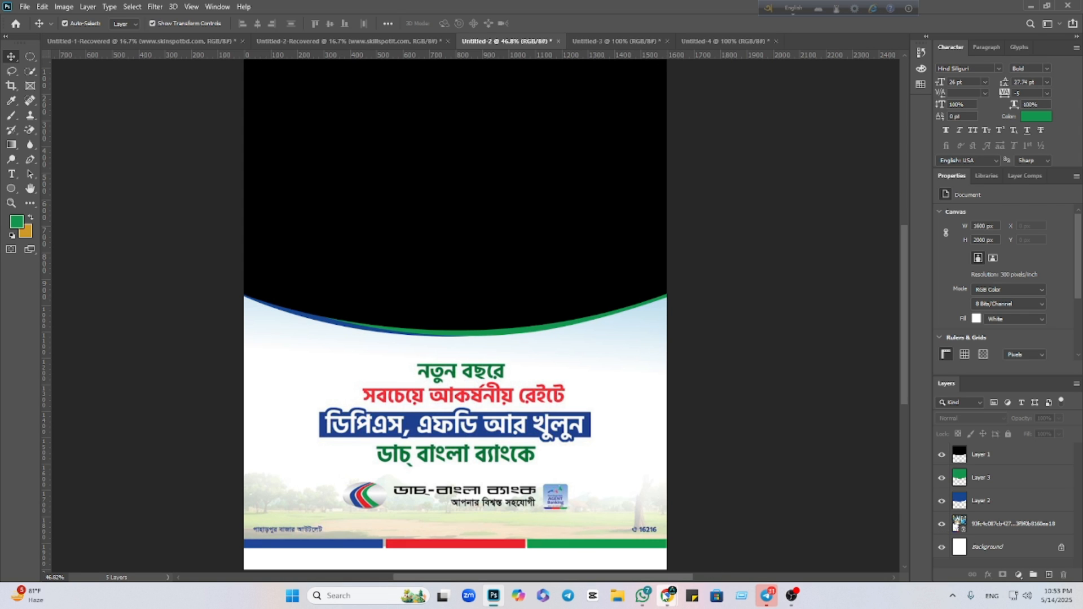
Switch to Chrome and open Google Translate in the empty tab.
mouse_move(668, 596)
left_click(646, 536)
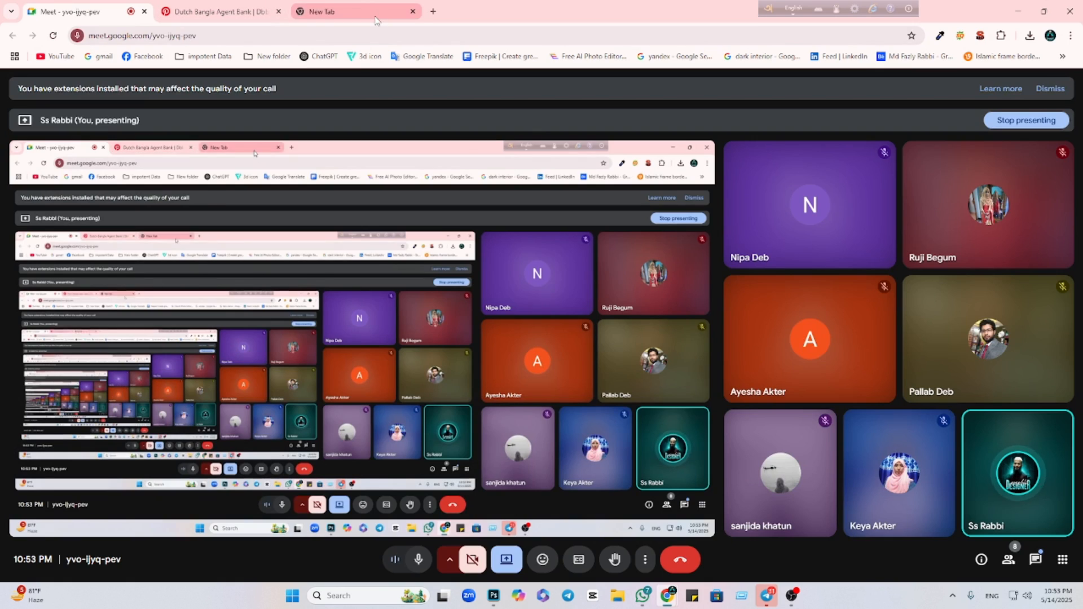
left_click(375, 17)
left_click(422, 56)
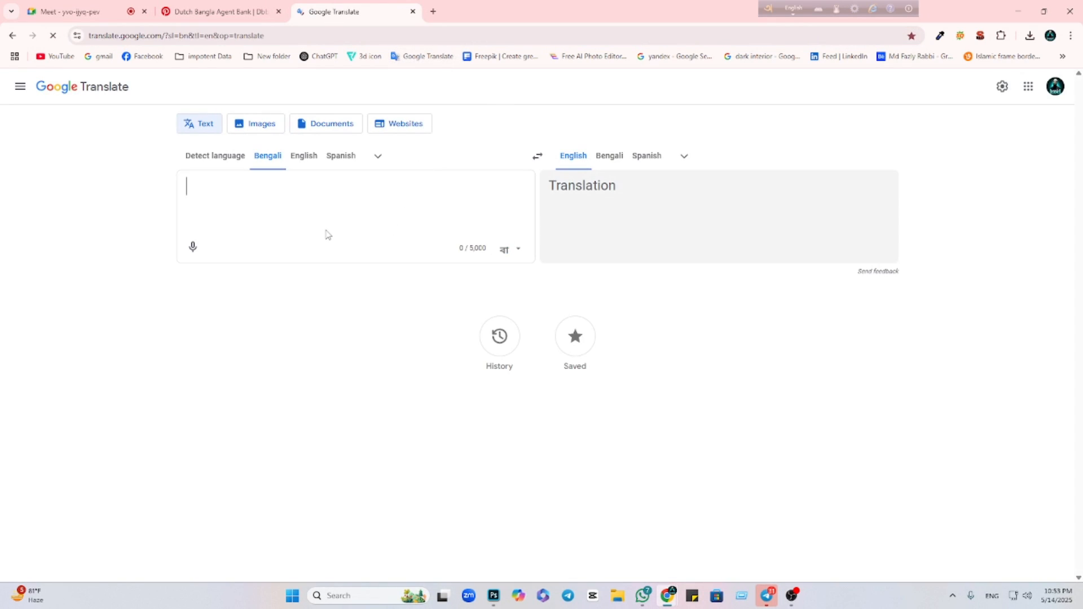
type("da")
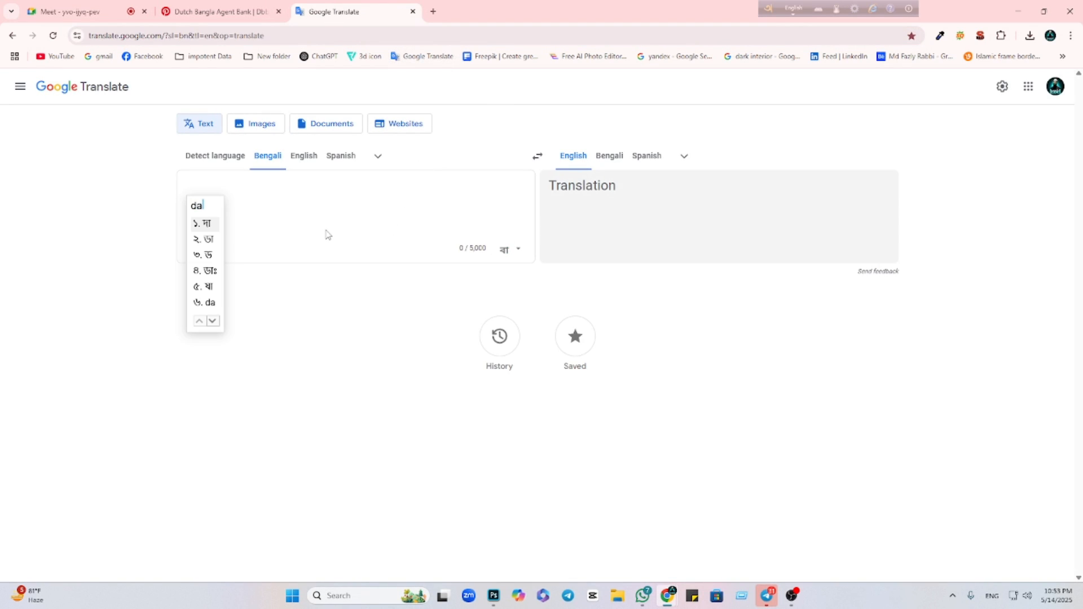
type("tc")
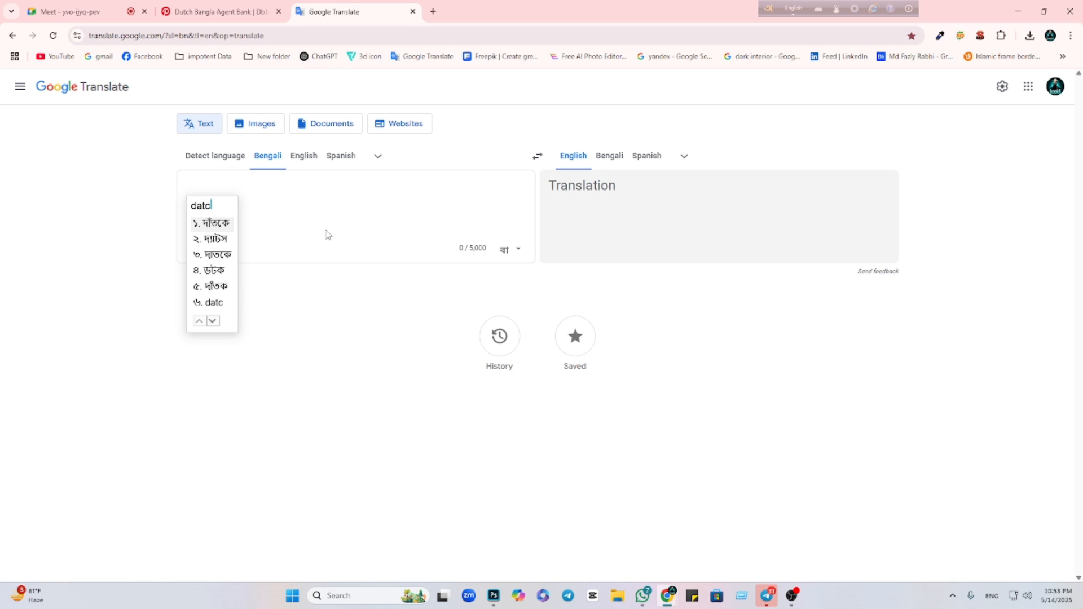
key("BackSpace")
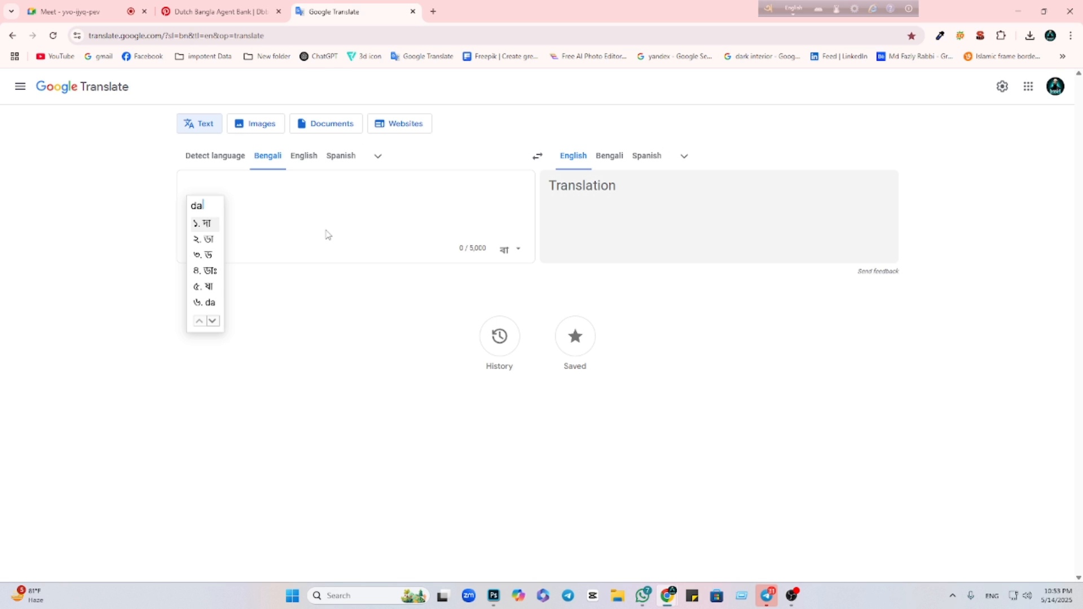
key("BackSpace")
key("BackSpace")
key("BackSpace")
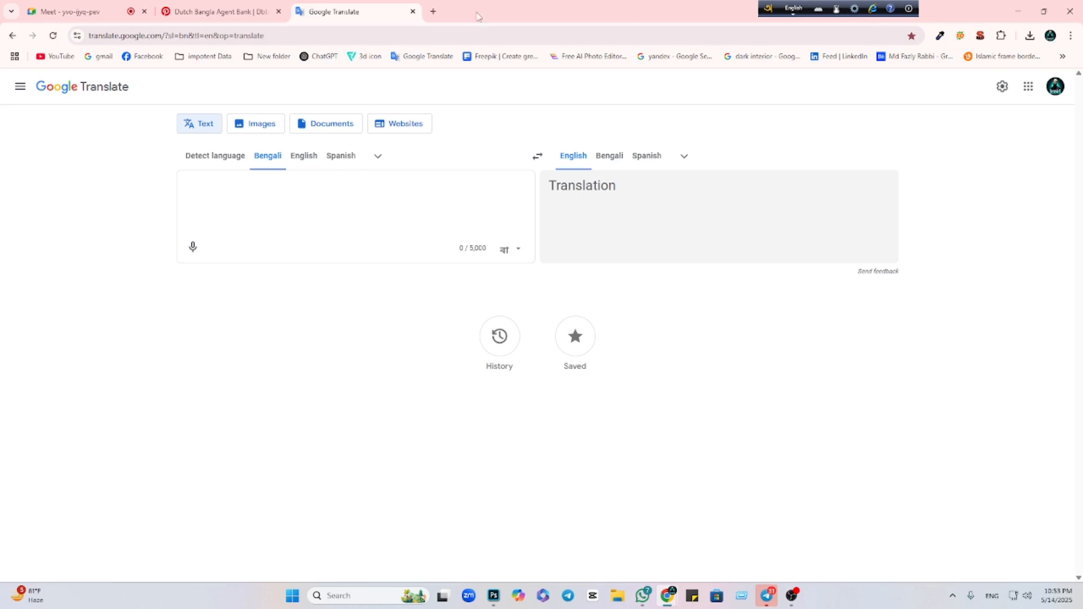
Run a Google image search in a new tab with the bank flyer from Downloads and copy the bank name from its logo.
left_click(434, 11)
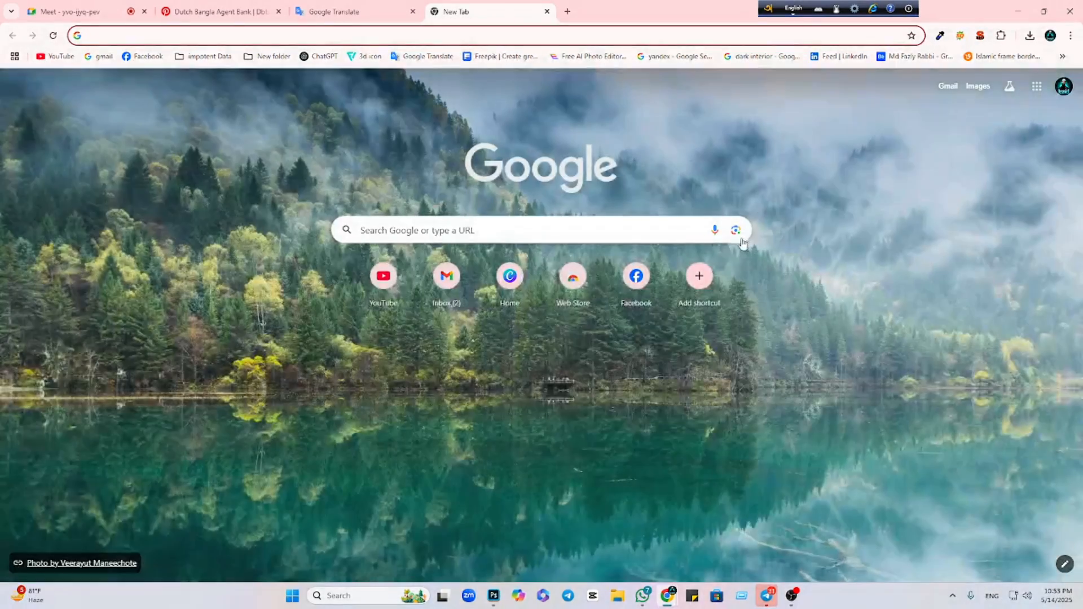
left_click(736, 230)
left_click(609, 311)
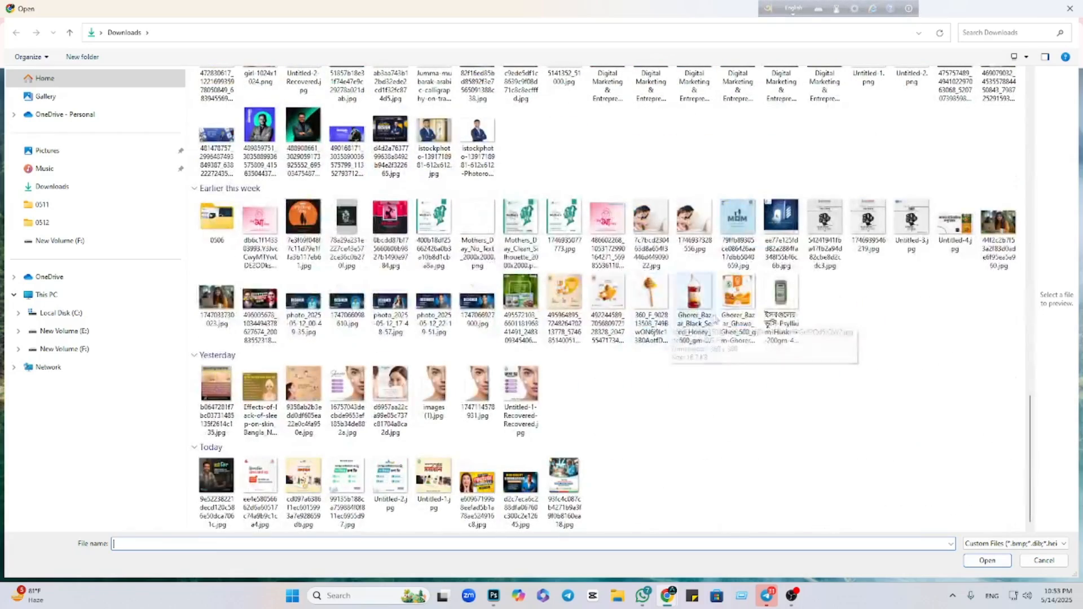
left_click(573, 505)
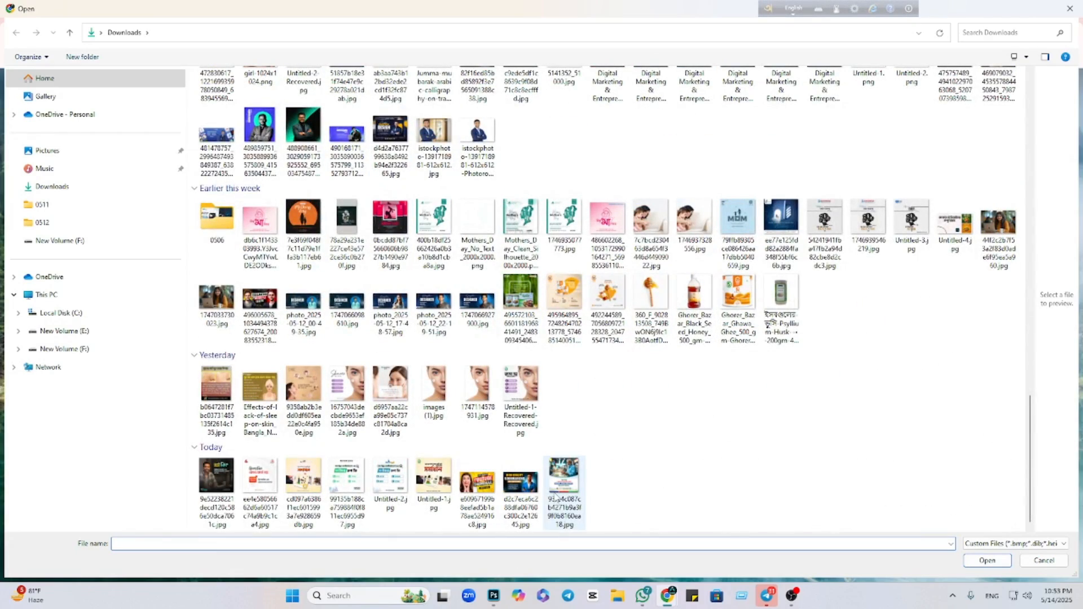
left_click(989, 562)
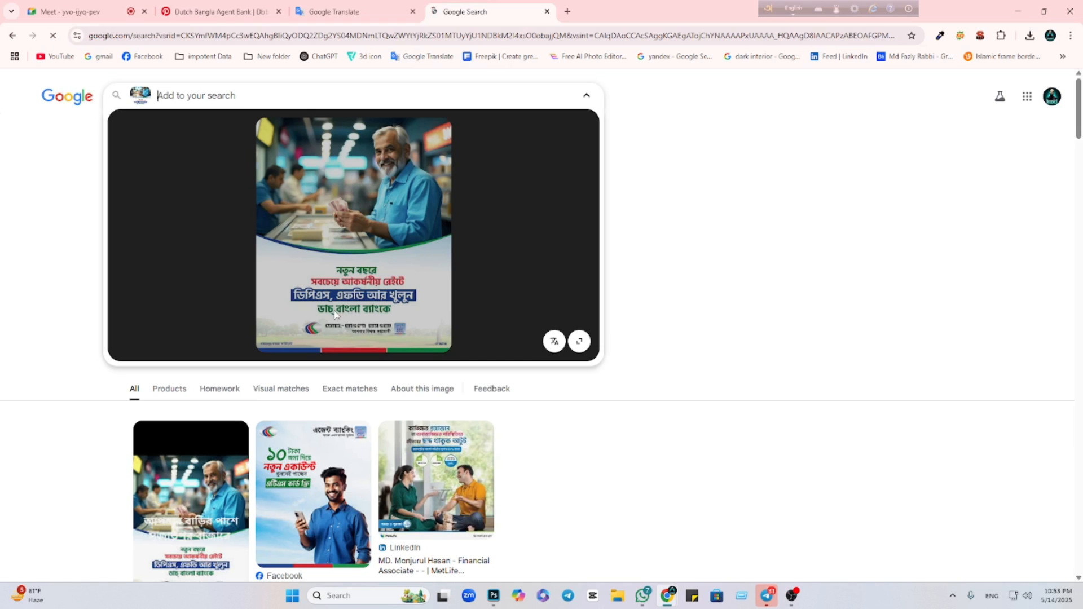
left_click_drag(326, 326, 391, 326)
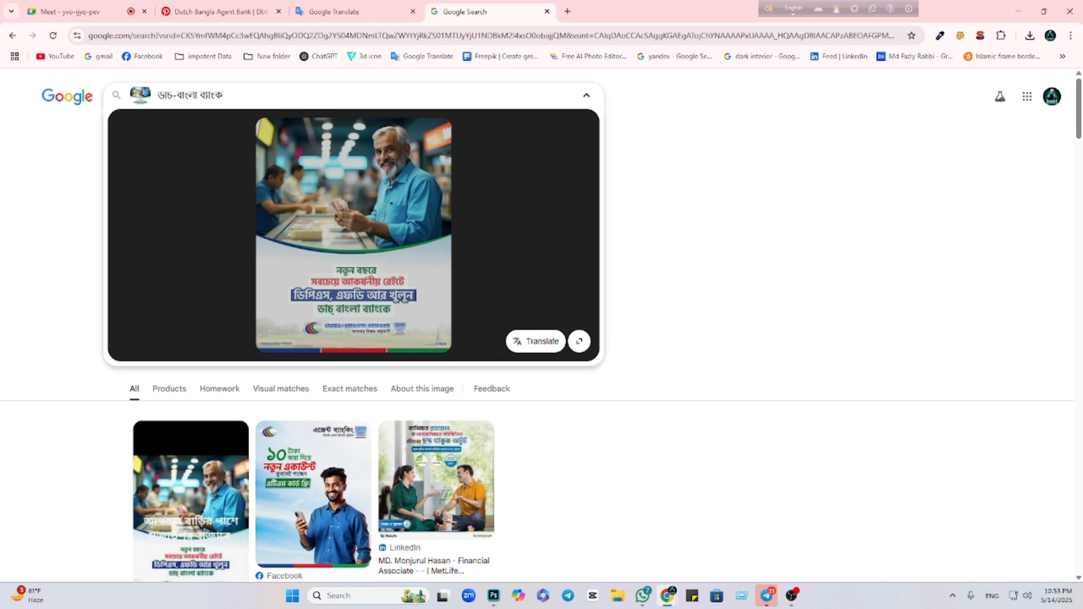
left_click(304, 308)
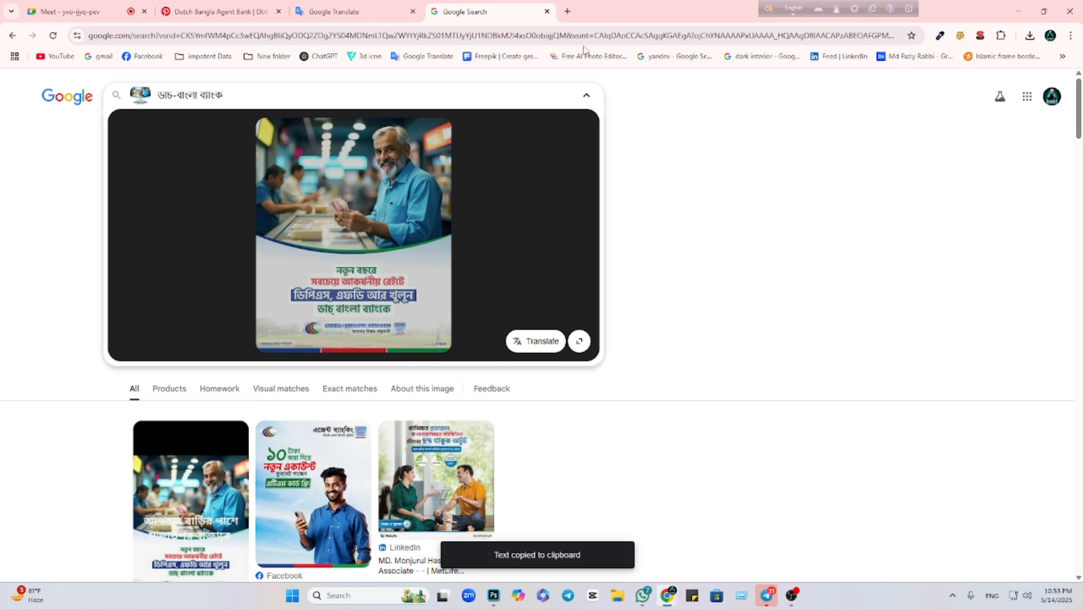
Search Google in another new tab for the copied bank name ডাচ্-বাংলা ব্যাংক and show the image results.
left_click(567, 12)
left_click(465, 232)
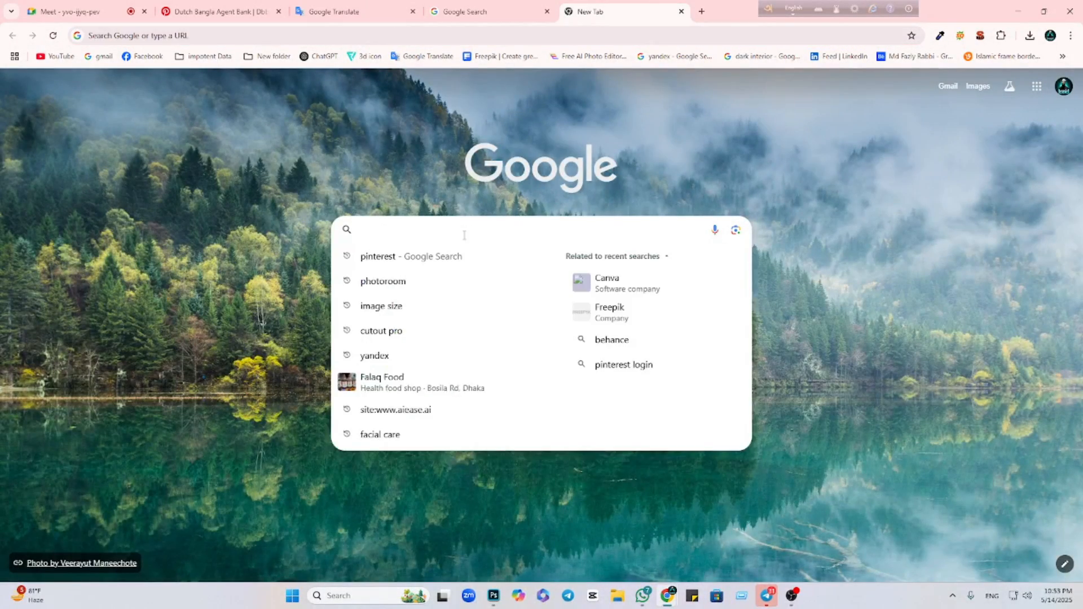
key("Return")
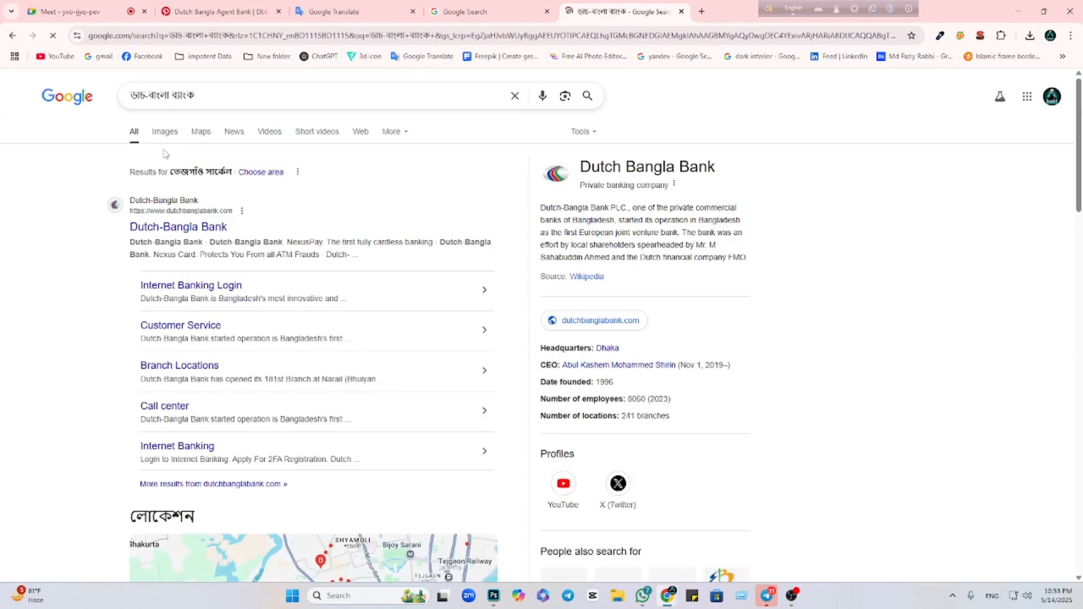
left_click(166, 132)
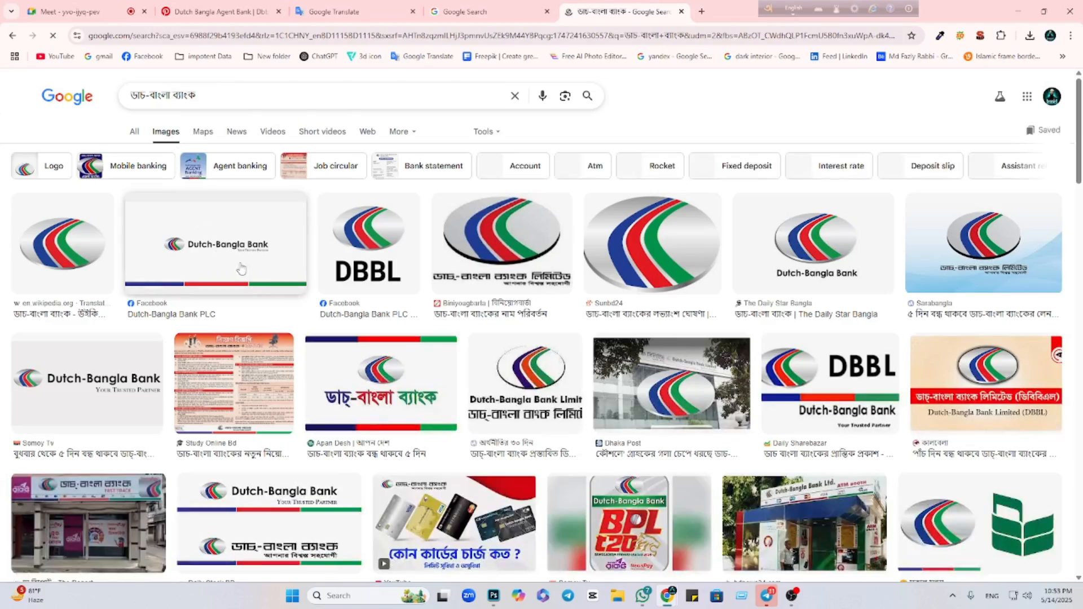
Look through the bank's image results for photos of people and preview two ribbon-cutting pictures.
scroll(552, 374, "down", 3)
scroll(551, 374, "down", 7)
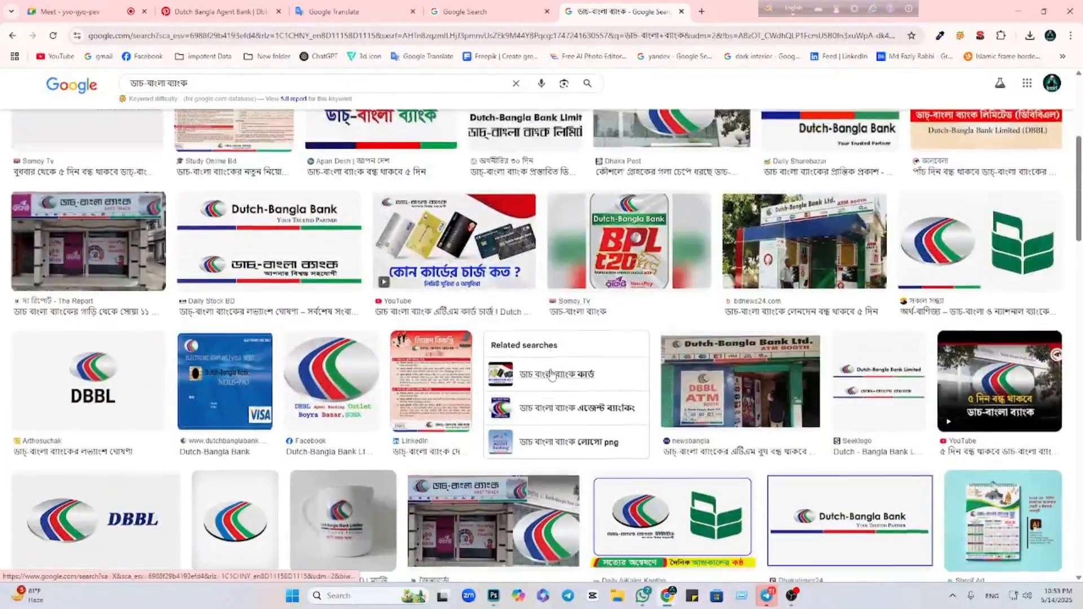
scroll(572, 382, "down", 10)
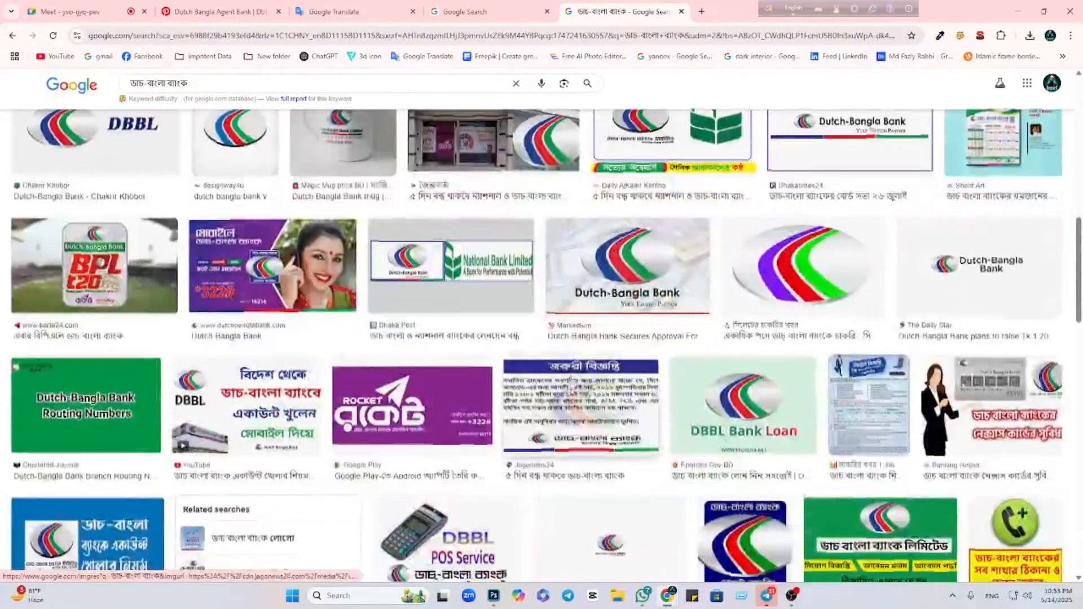
scroll(573, 382, "down", 10)
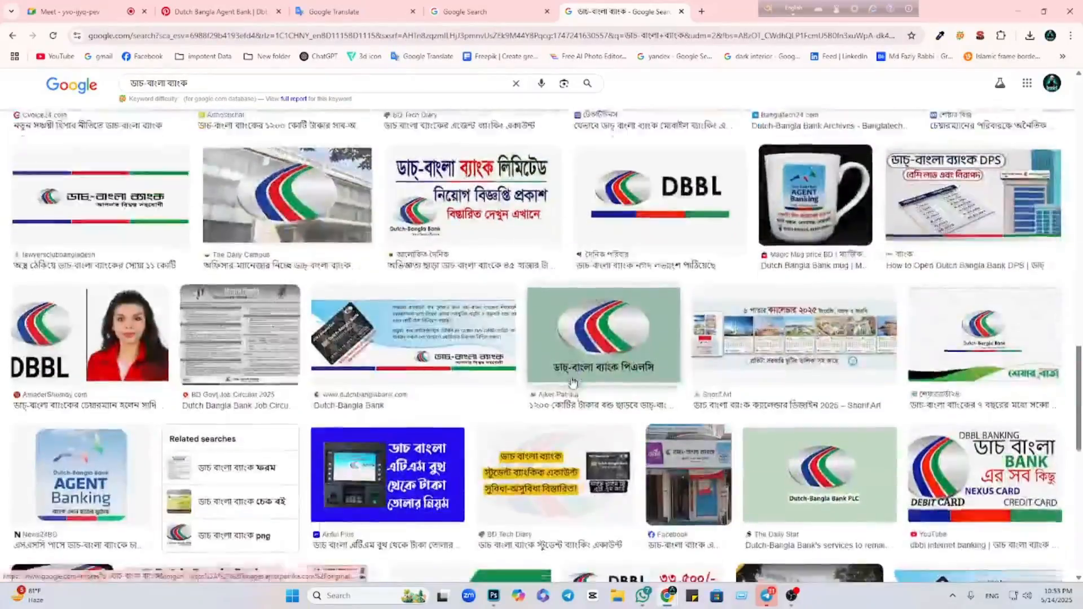
scroll(572, 382, "down", 10)
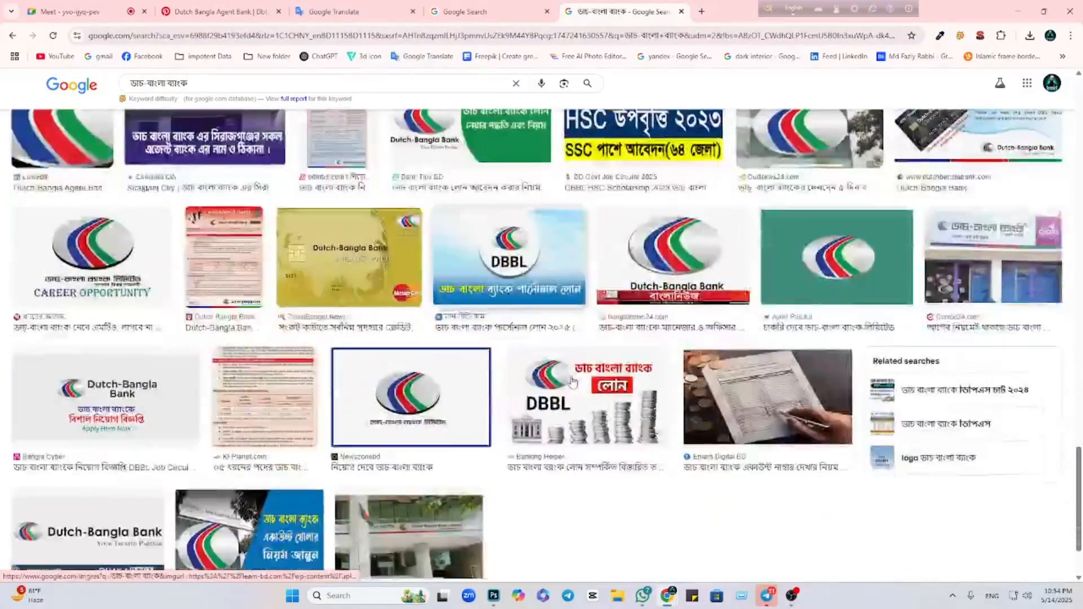
scroll(573, 382, "down", 7)
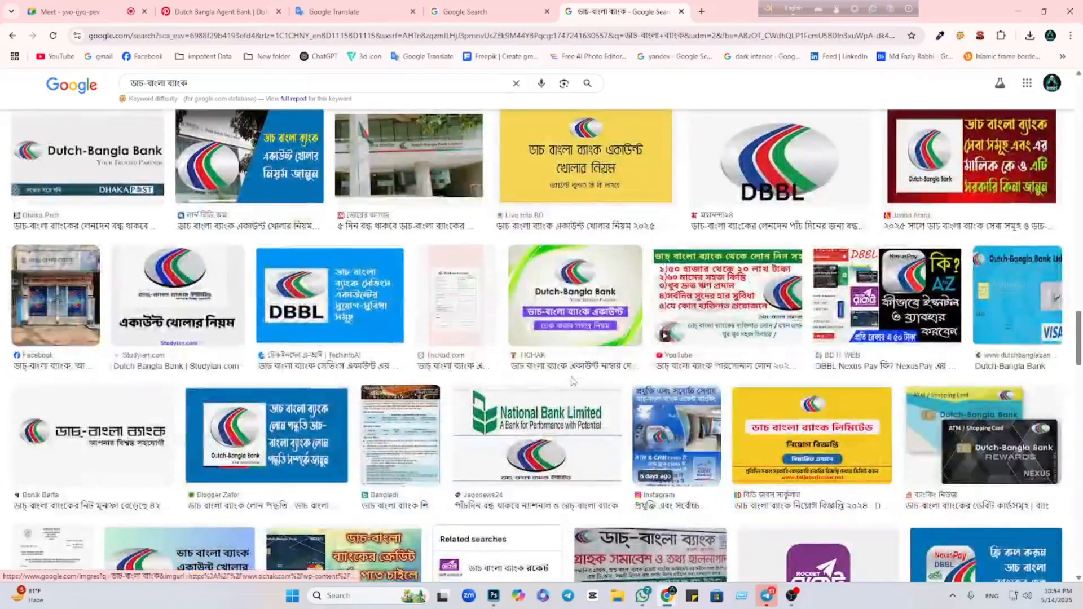
scroll(573, 383, "down", 4)
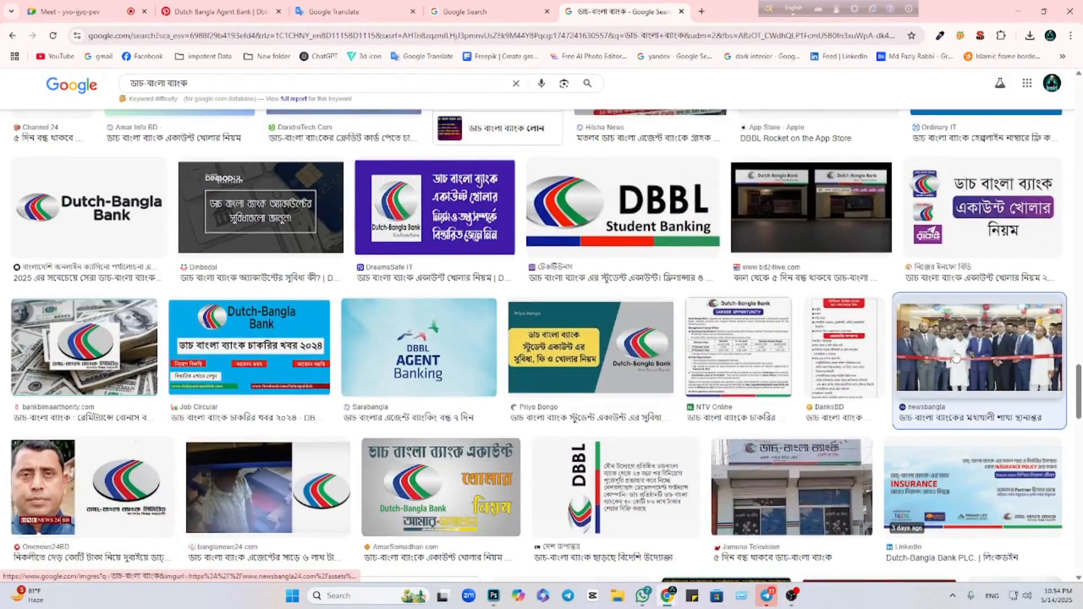
left_click(956, 357)
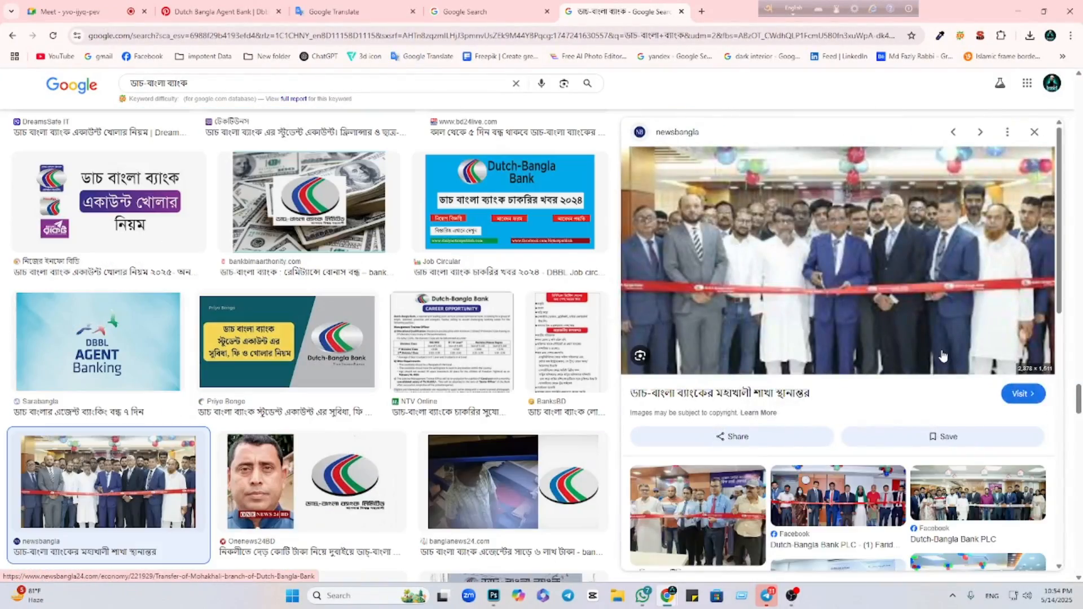
left_click(868, 361)
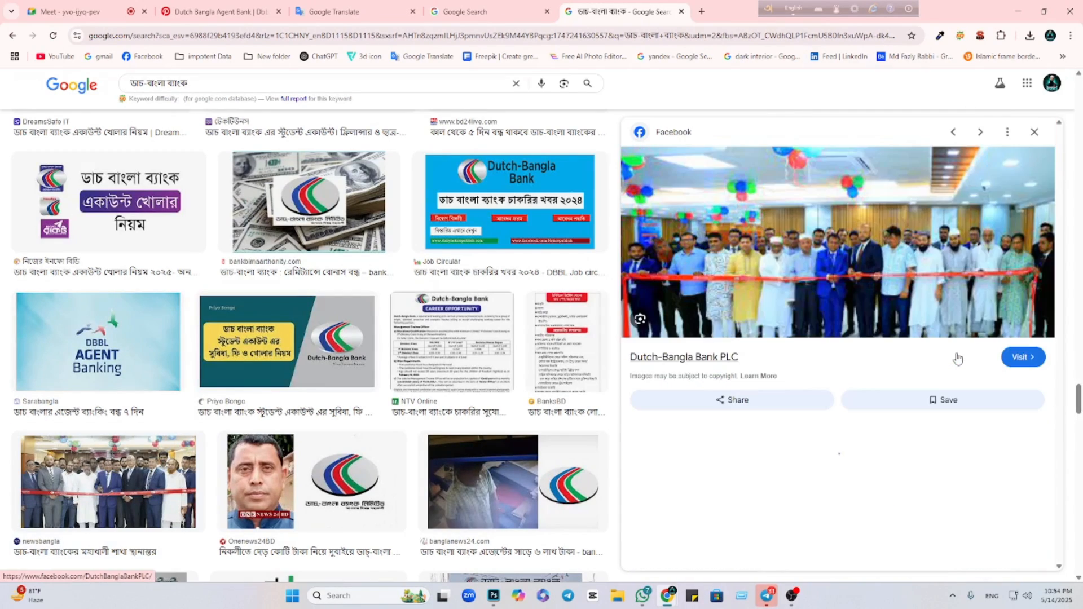
Open the full set of images related to the ribbon-cutting photo and preview the branch-opening prayer gathering picture.
scroll(808, 357, "down", 5)
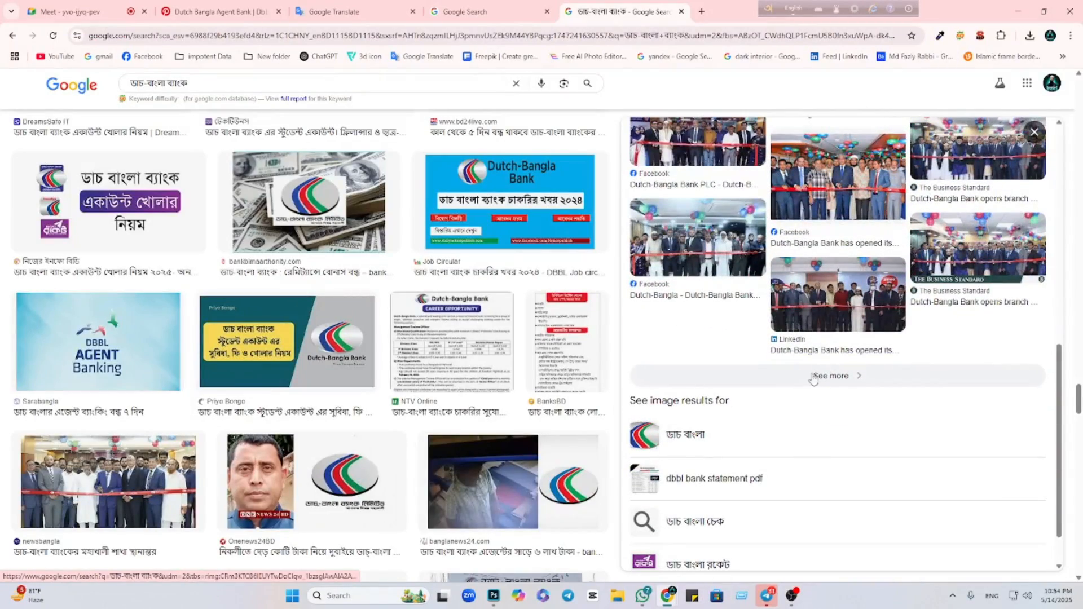
left_click(810, 379)
scroll(590, 398, "down", 5)
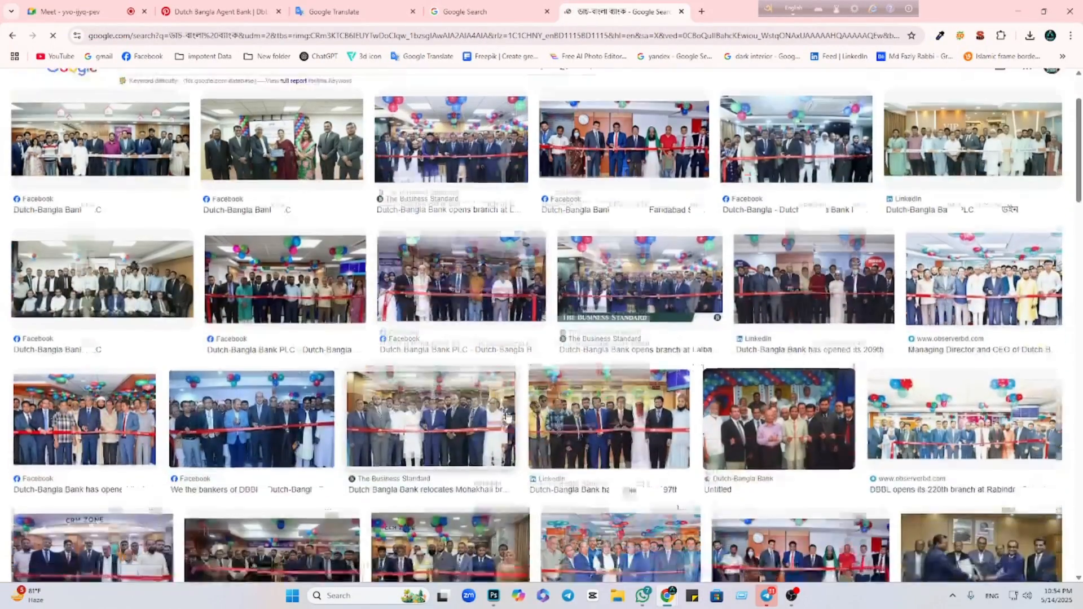
scroll(618, 382, "down", 10)
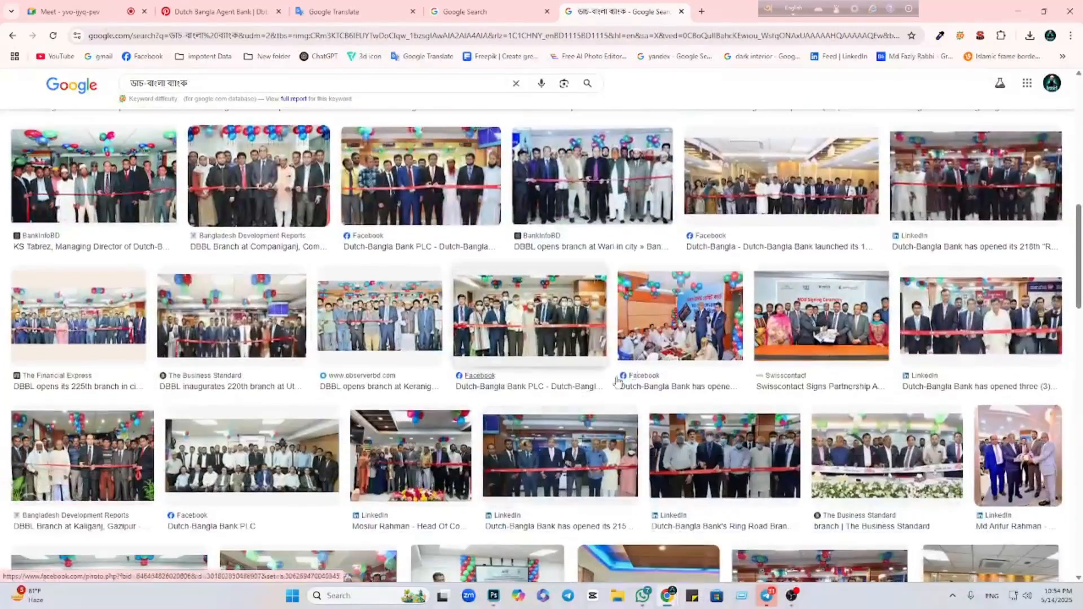
left_click(651, 340)
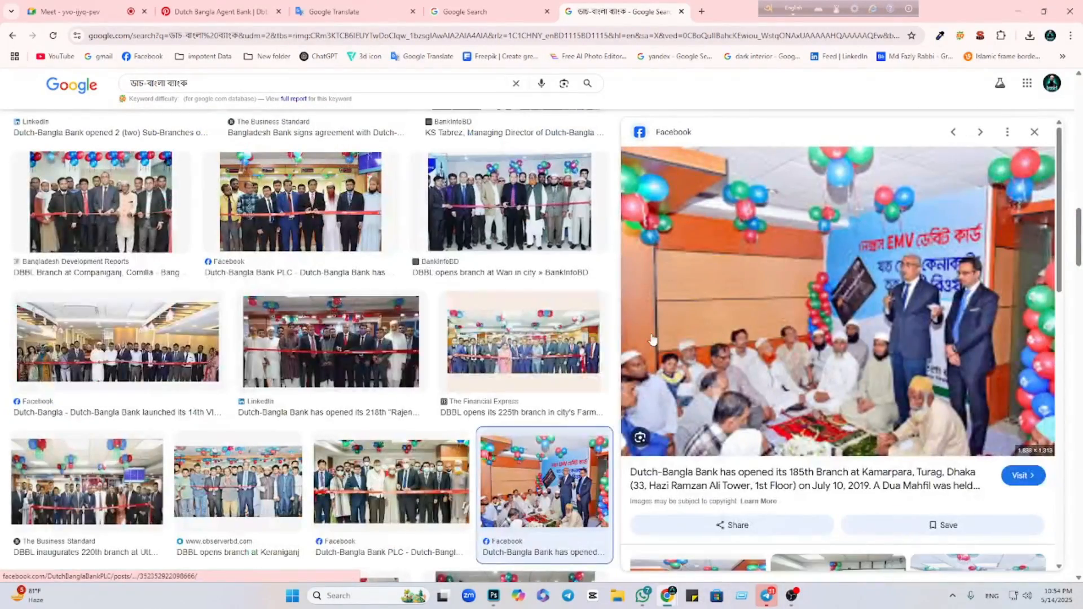
Browse the photos related to the prayer gathering and preview the ribbon-cutting picture with the balloon arch.
scroll(723, 327, "down", 1)
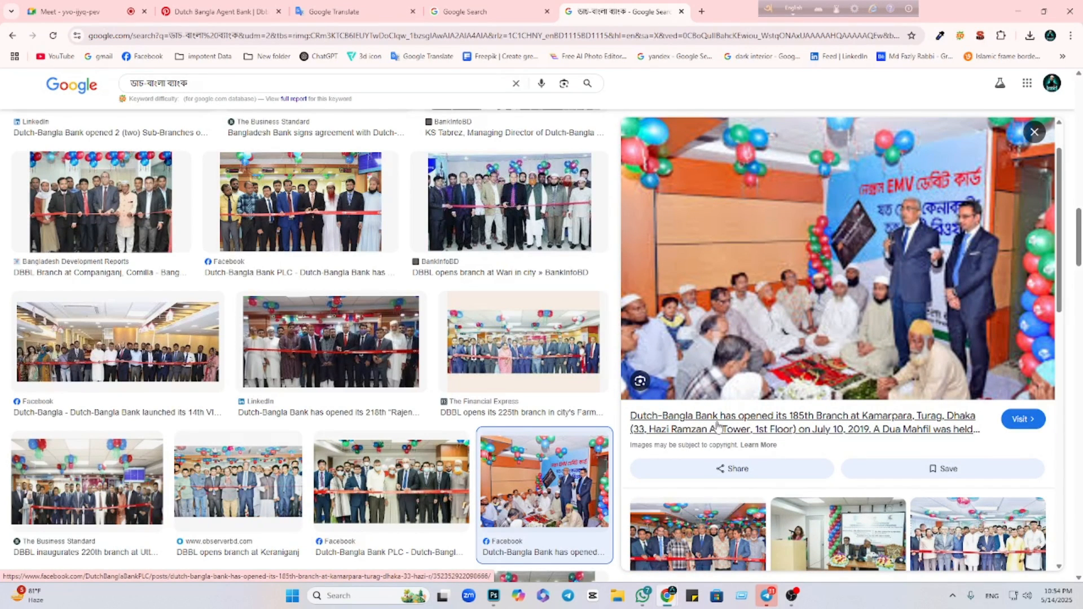
scroll(756, 415, "down", 3)
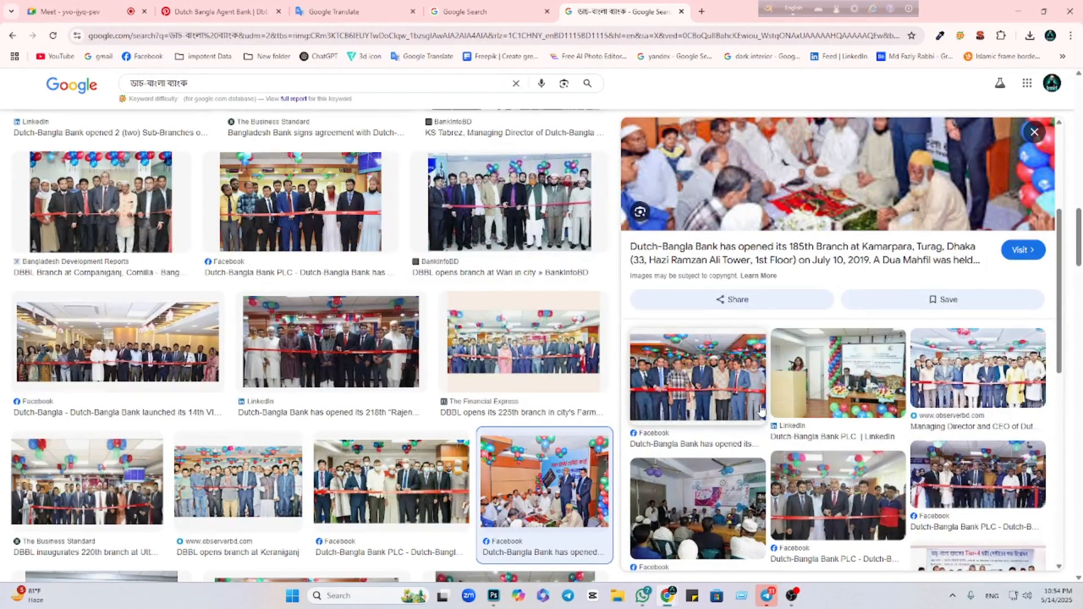
scroll(761, 411, "down", 2)
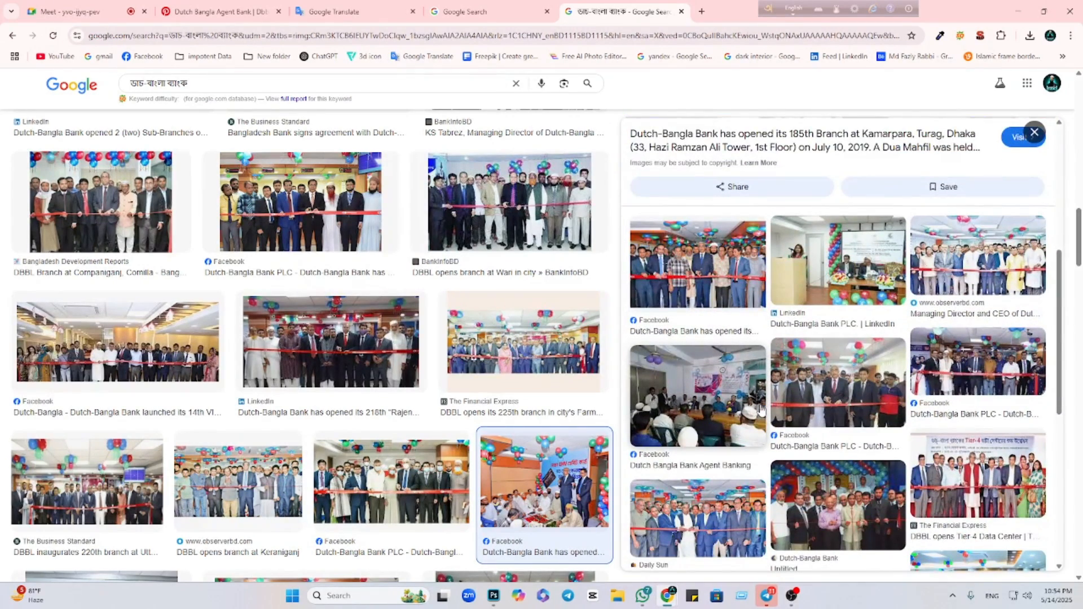
scroll(761, 410, "down", 2)
left_click(827, 393)
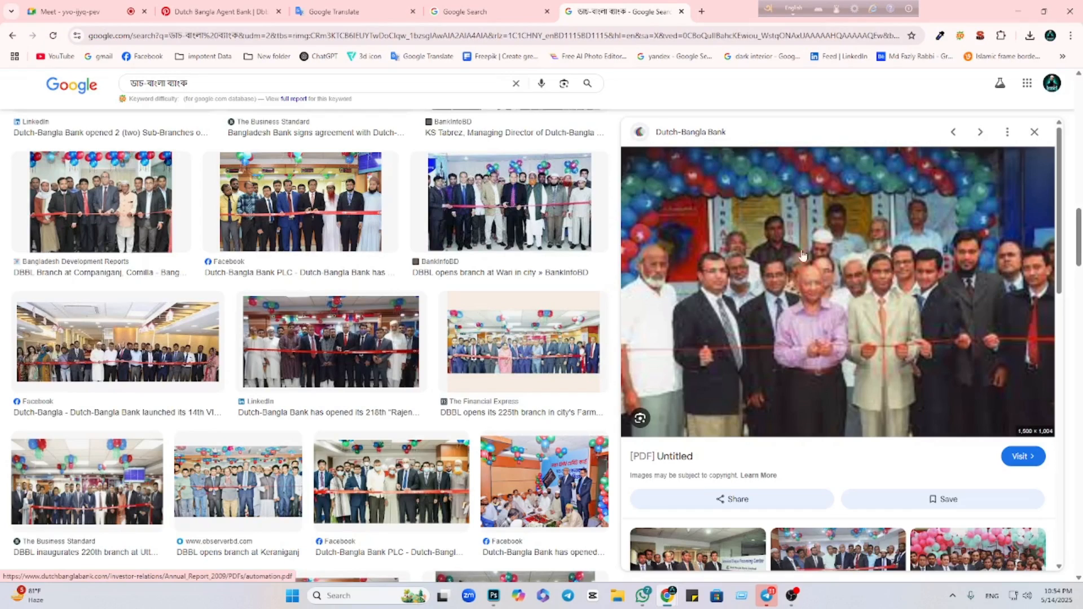
Check the images related to the balloon-arch ribbon-cutting photo and open that photo's source document.
scroll(770, 281, "down", 3)
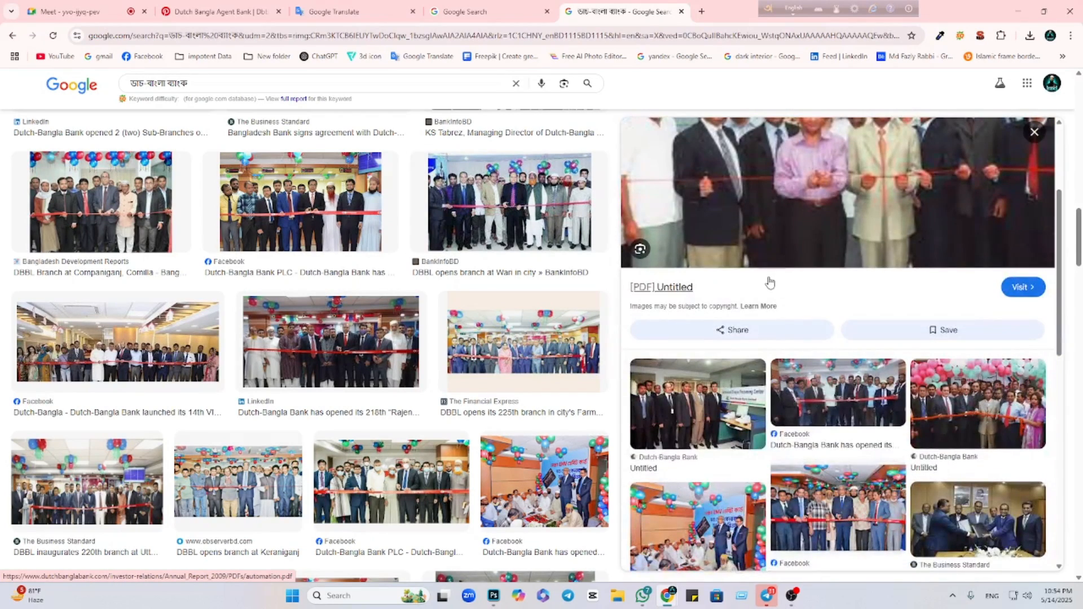
scroll(769, 282, "up", 3)
scroll(771, 280, "down", 10)
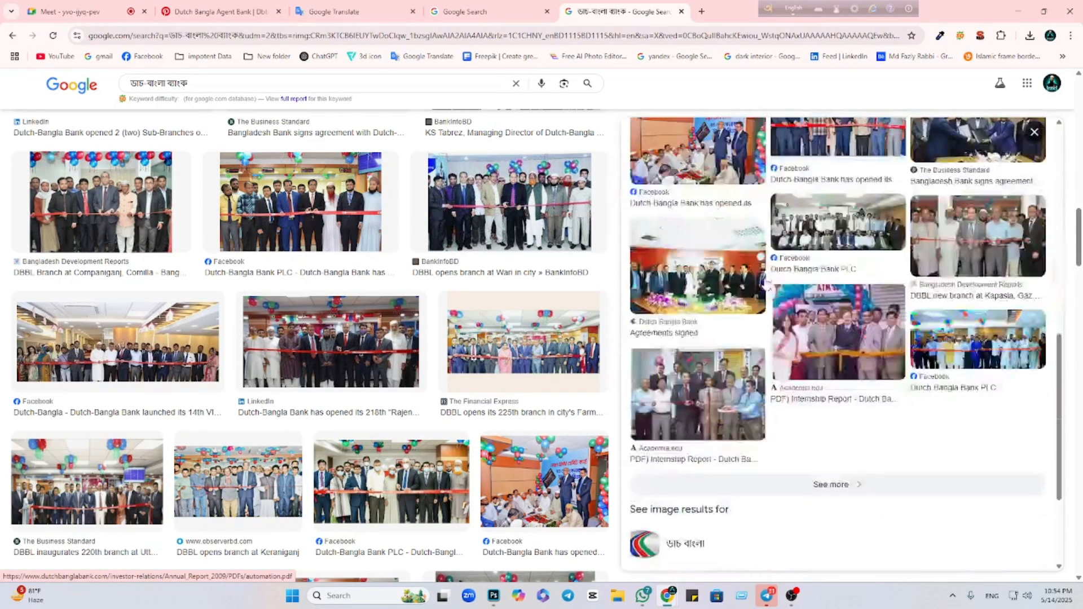
scroll(766, 284, "up", 10)
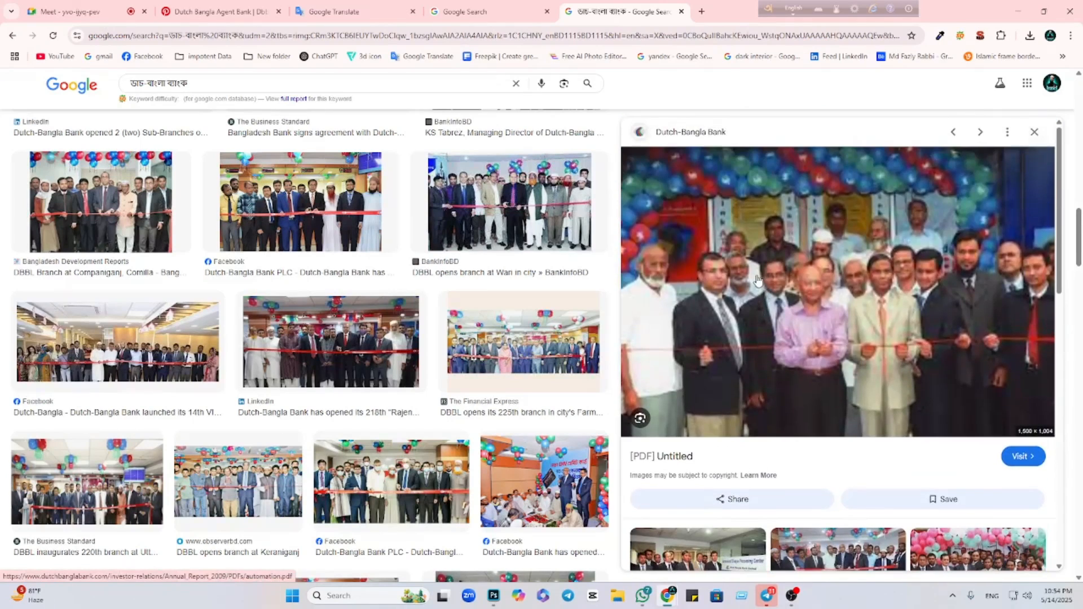
left_click(759, 302)
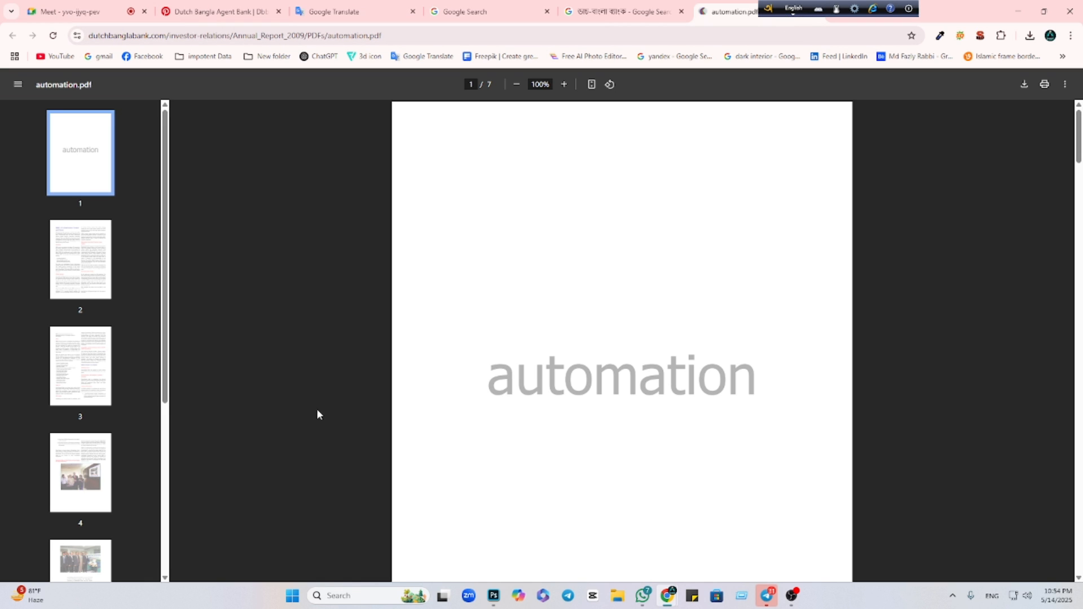
Examine the photo on page 4 of automation.pdf and close the document.
left_click(80, 561)
left_click(96, 451)
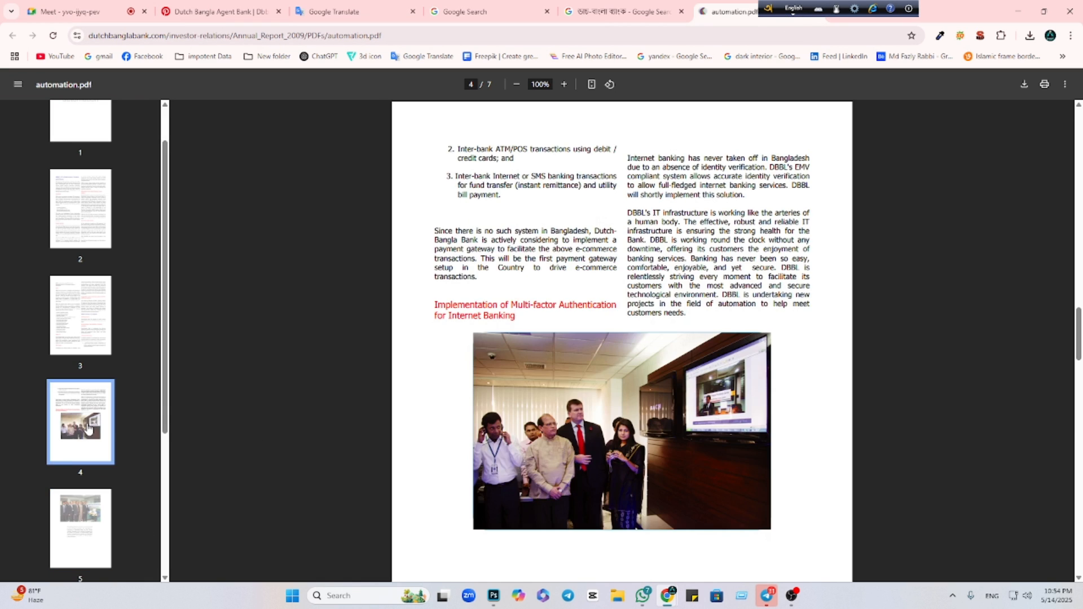
left_click_drag(771, 12, 880, 11)
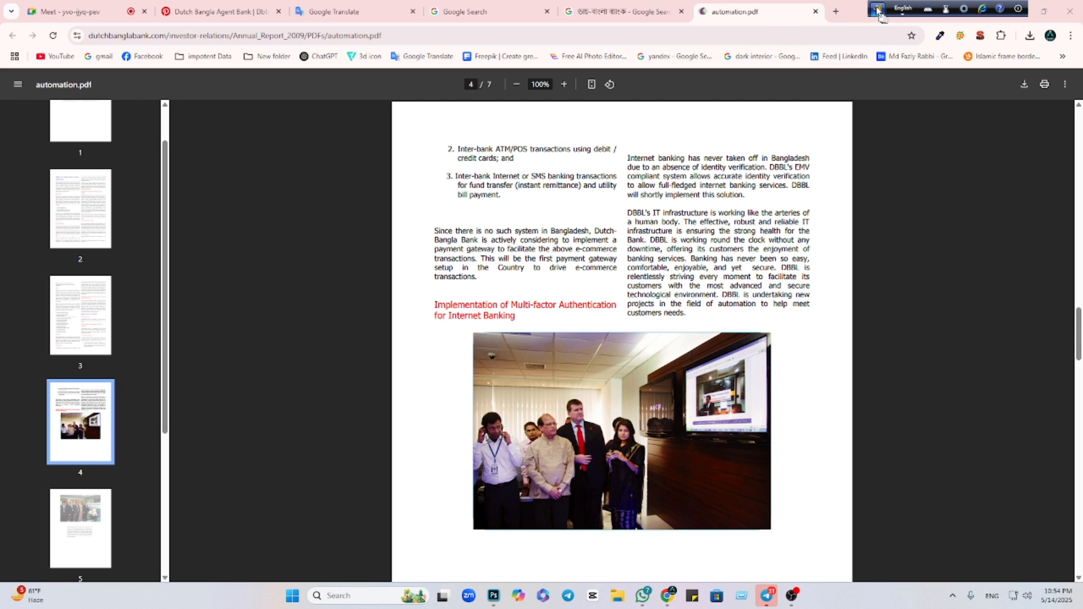
left_click(816, 12)
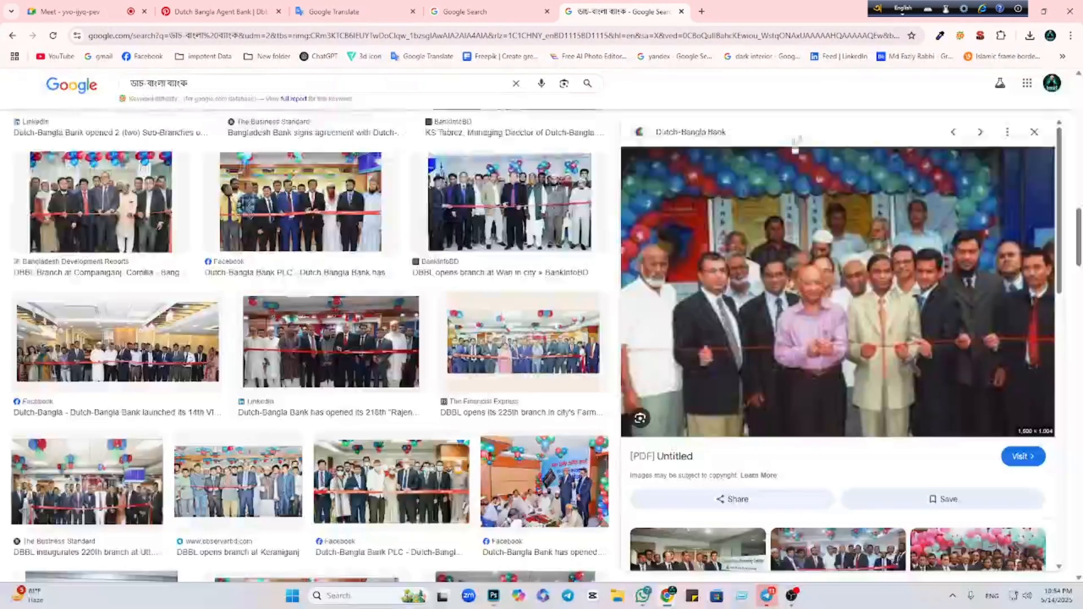
Reopen the source document of the balloon-arch ribbon-cutting photo and return to the image results.
left_click(787, 266)
left_click(816, 11)
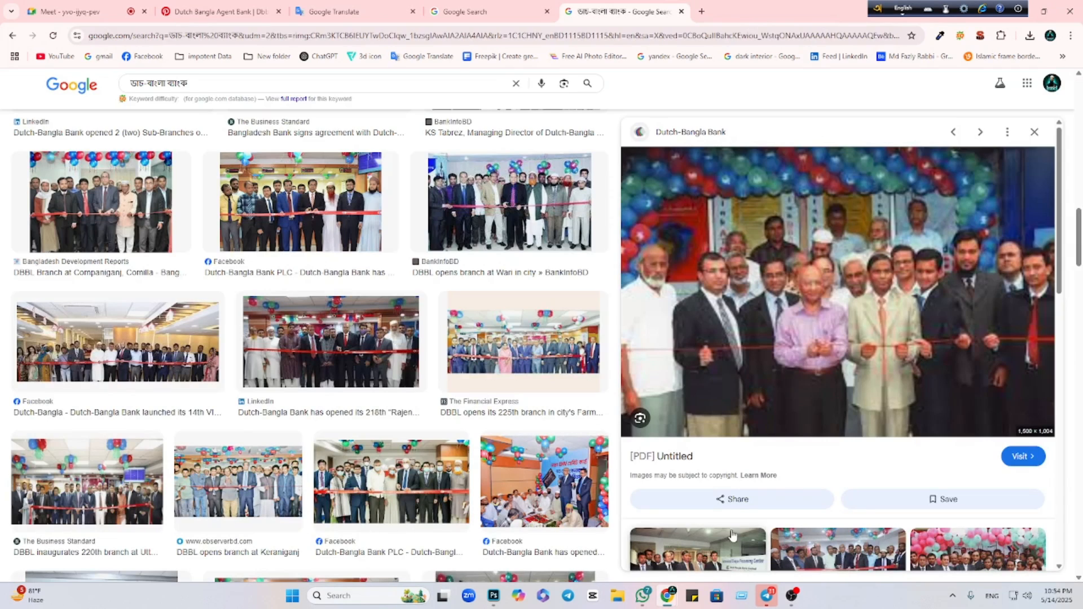
left_click(672, 460)
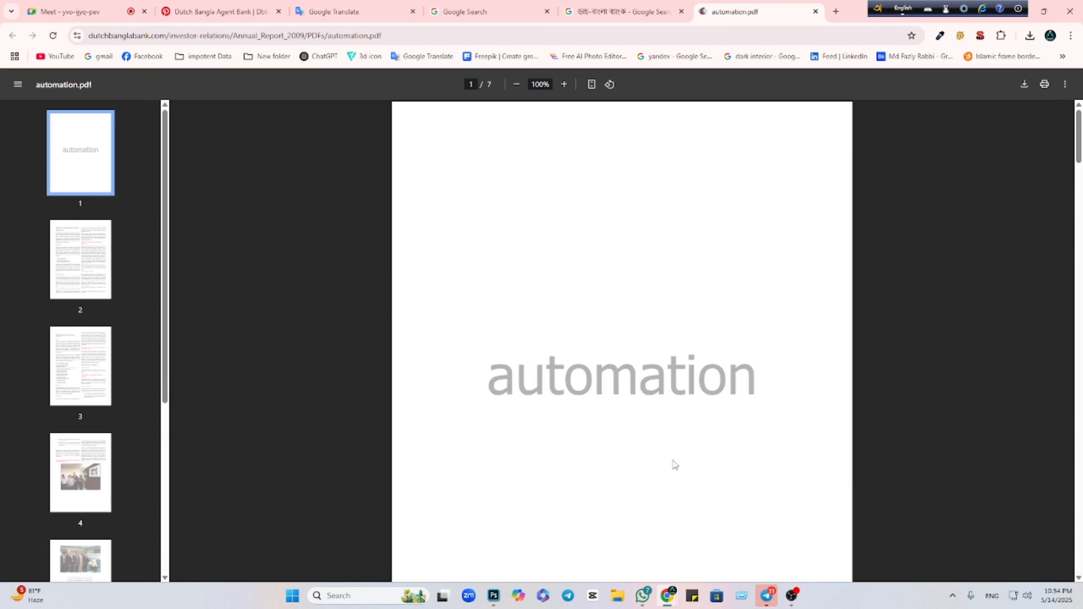
left_click(816, 13)
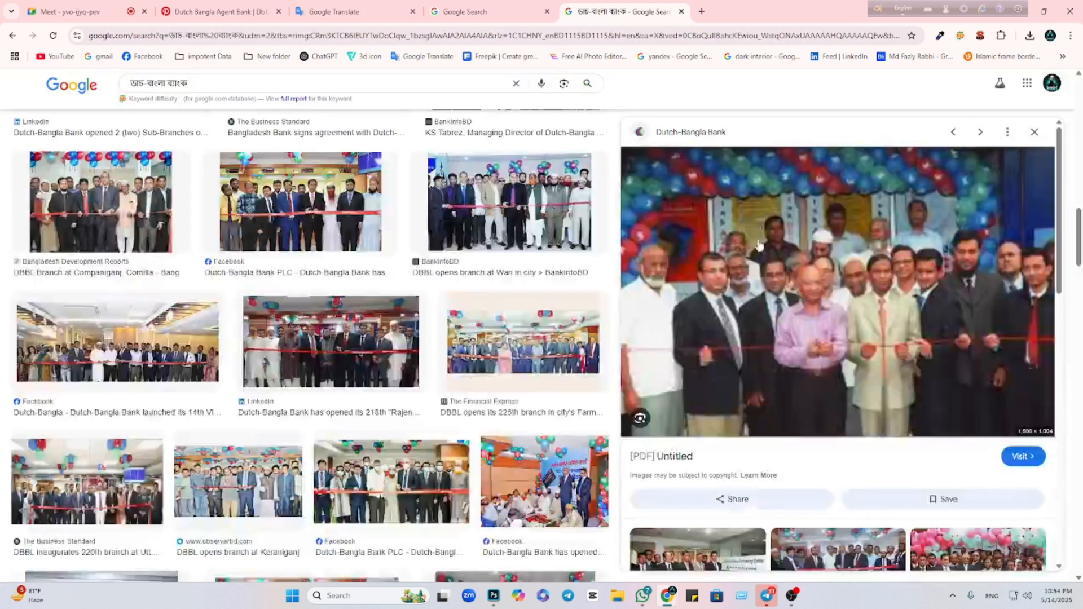
Preview the related ribbon-cutting photo with pink and mint balloons and open its source document.
scroll(692, 352, "down", 4)
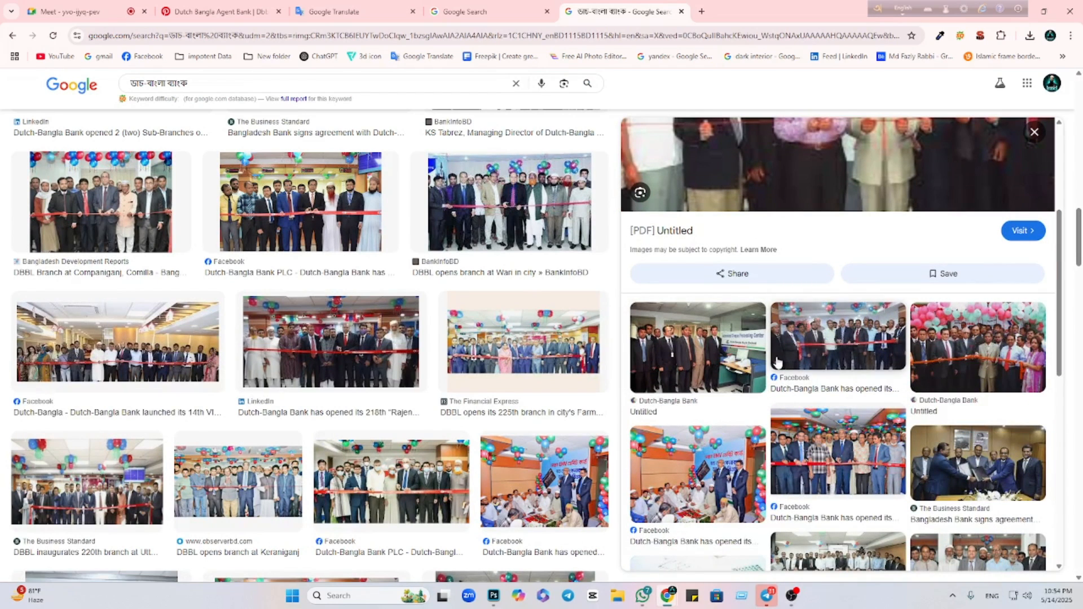
left_click(930, 341)
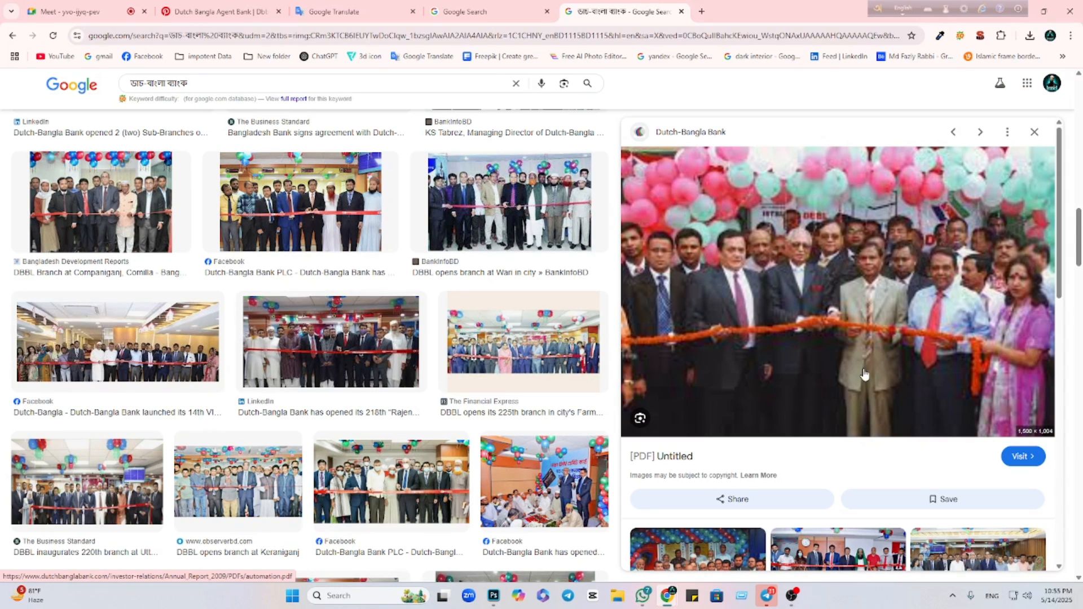
scroll(864, 374, "down", 2)
scroll(781, 332, "up", 2)
left_click(681, 130)
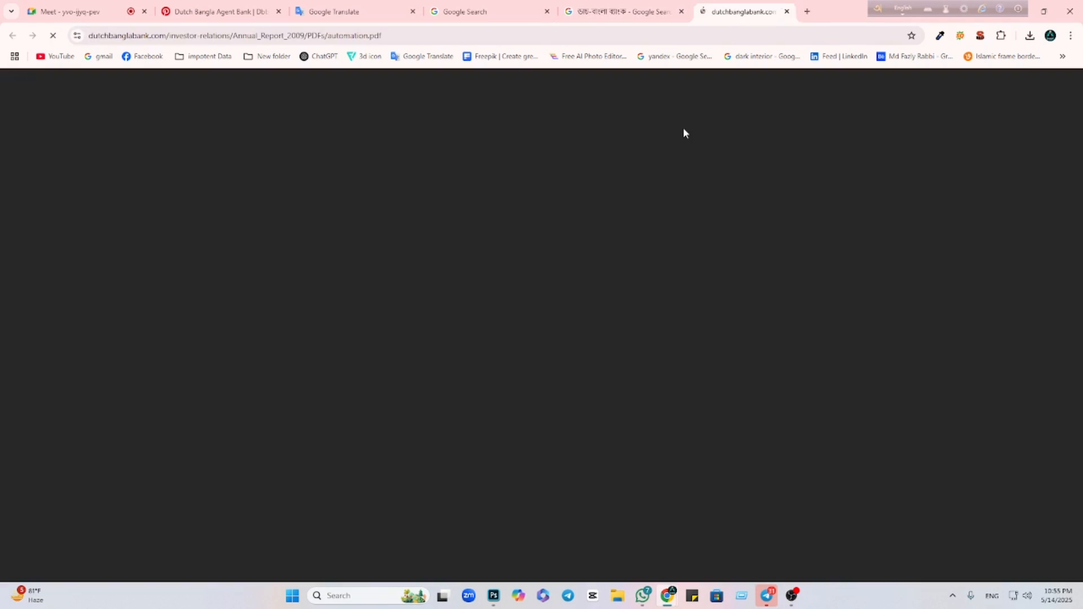
Find the pink-balloon ribbon-cutting photo on page 6 of automation.pdf and check whether it can be copied.
scroll(87, 422, "down", 5)
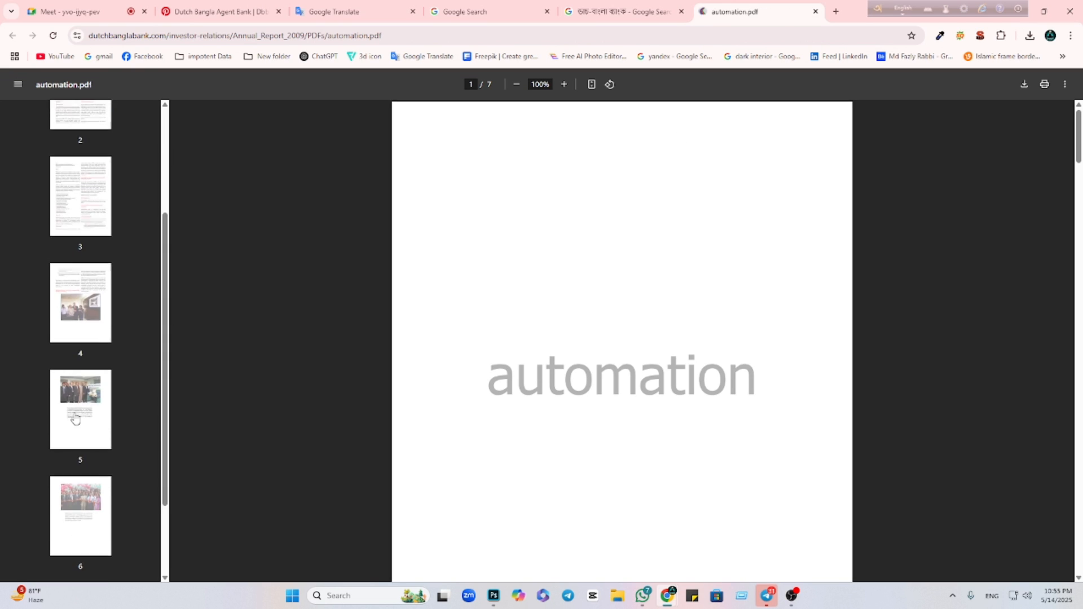
left_click(90, 406)
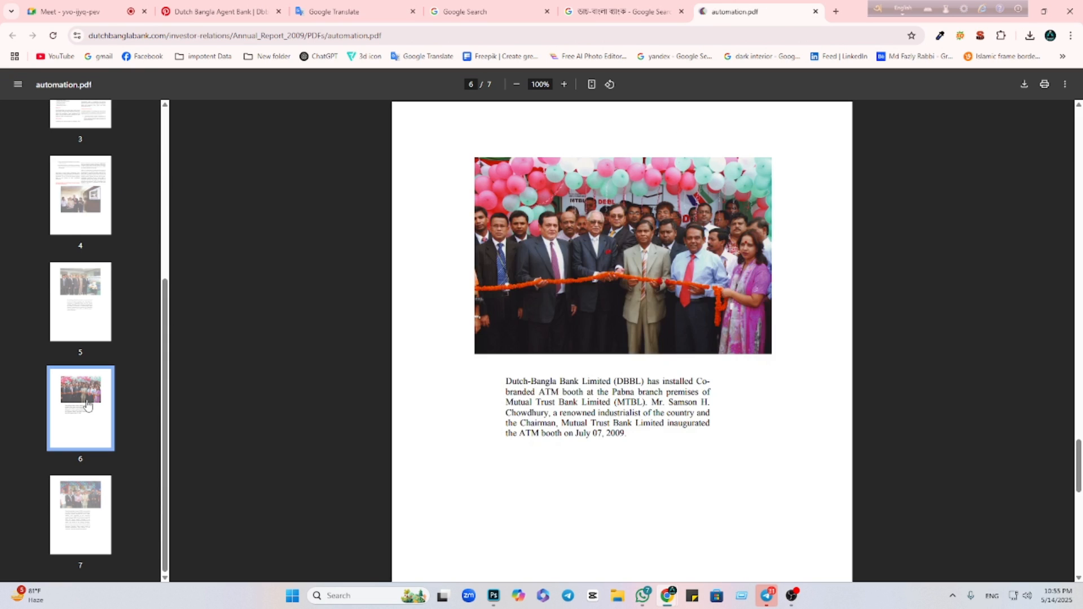
right_click(529, 213)
left_click(499, 321)
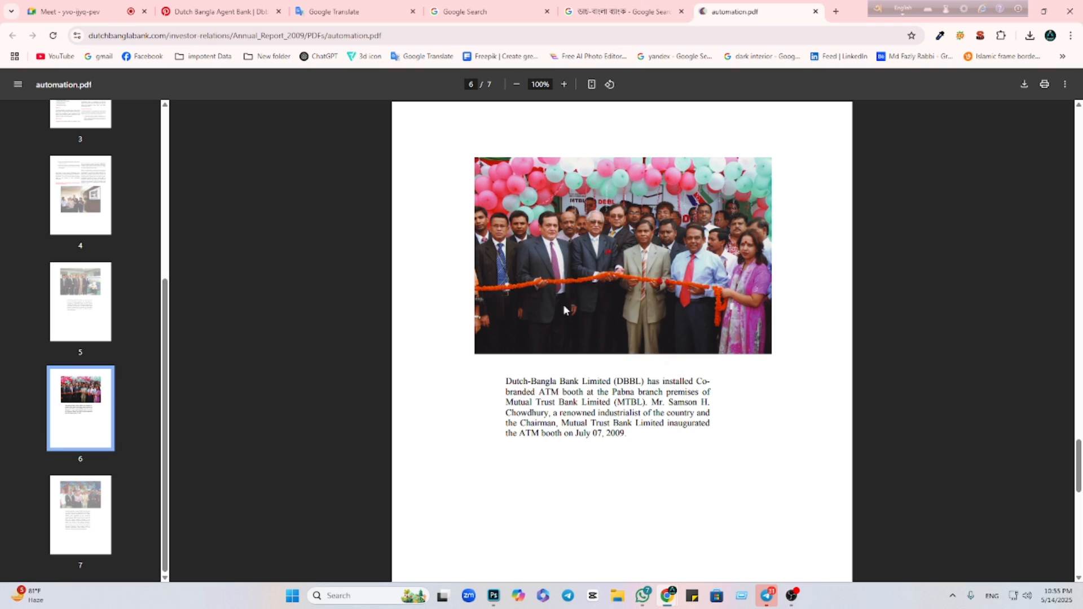
left_click(1024, 84)
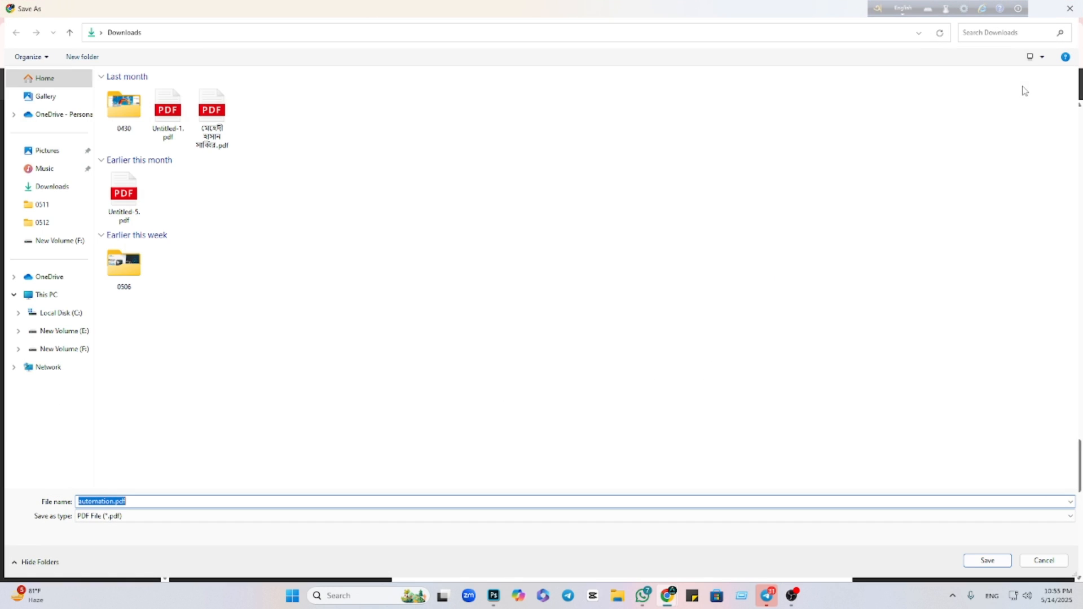
left_click(57, 187)
left_click(1064, 10)
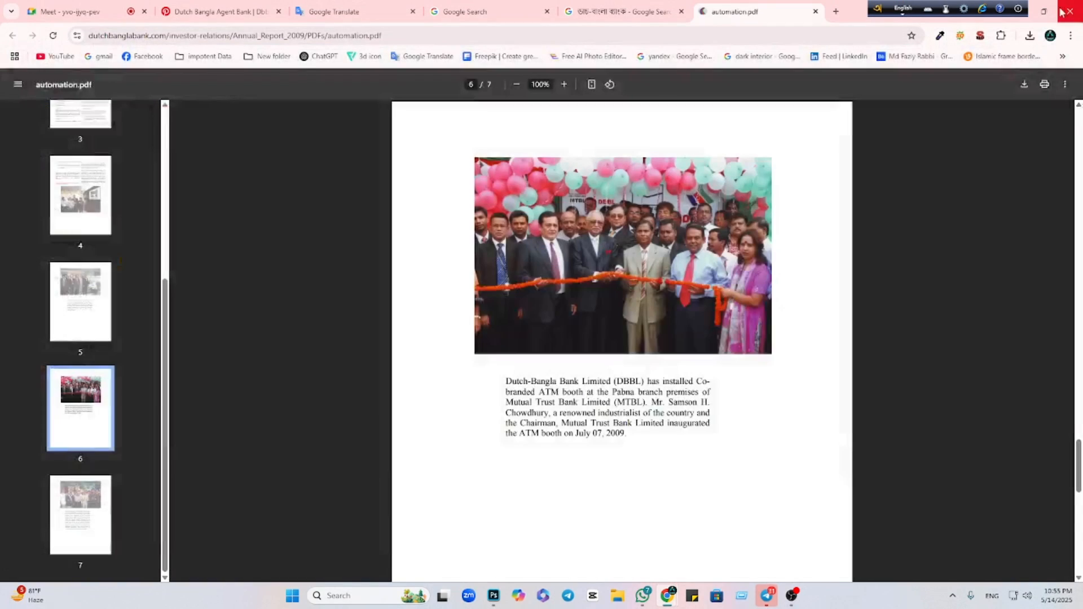
Return to the bank's image results, copy the photo of the group holding a framed pink artwork and browse its related images.
left_click(816, 11)
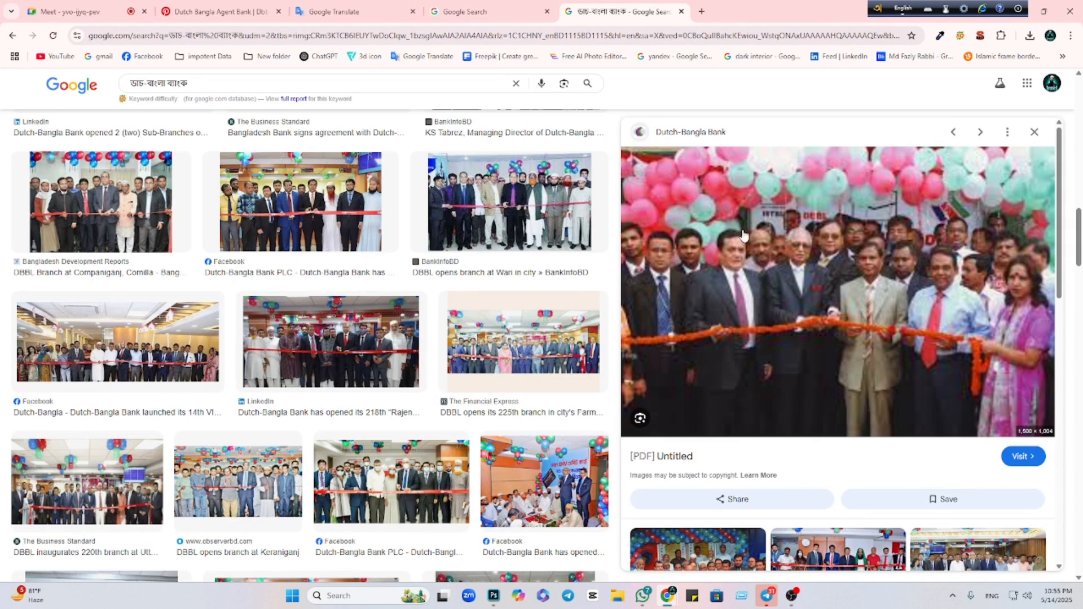
left_click(1035, 134)
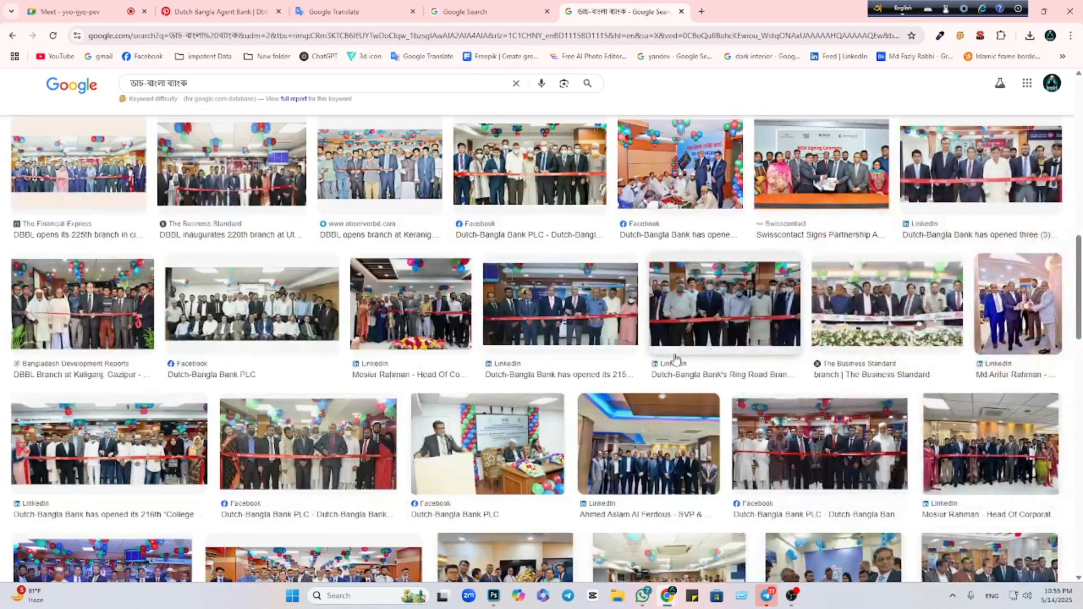
scroll(674, 362, "down", 5)
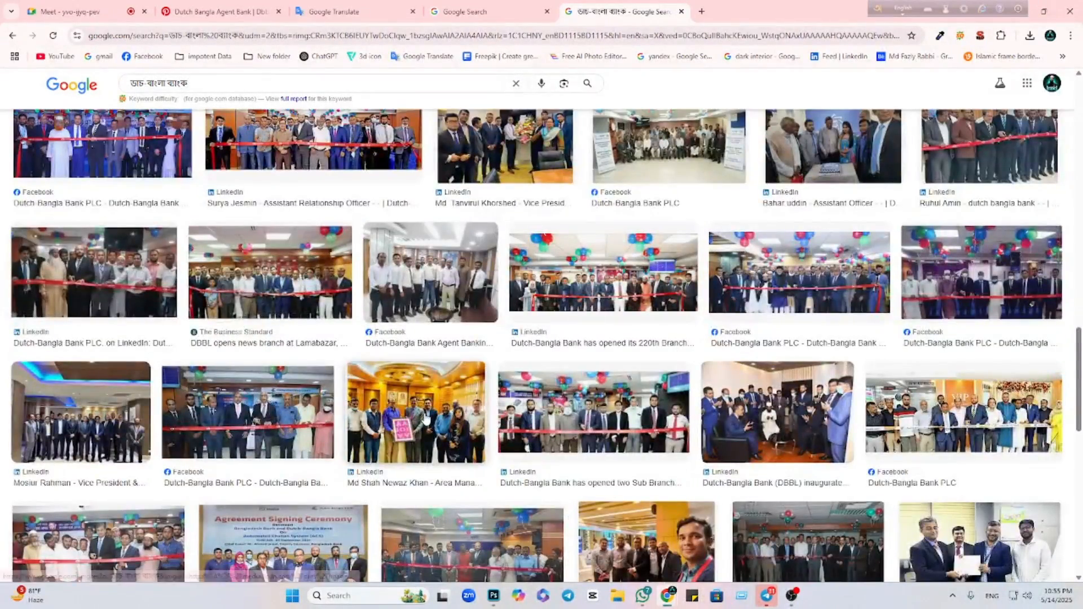
left_click(417, 414)
right_click(807, 315)
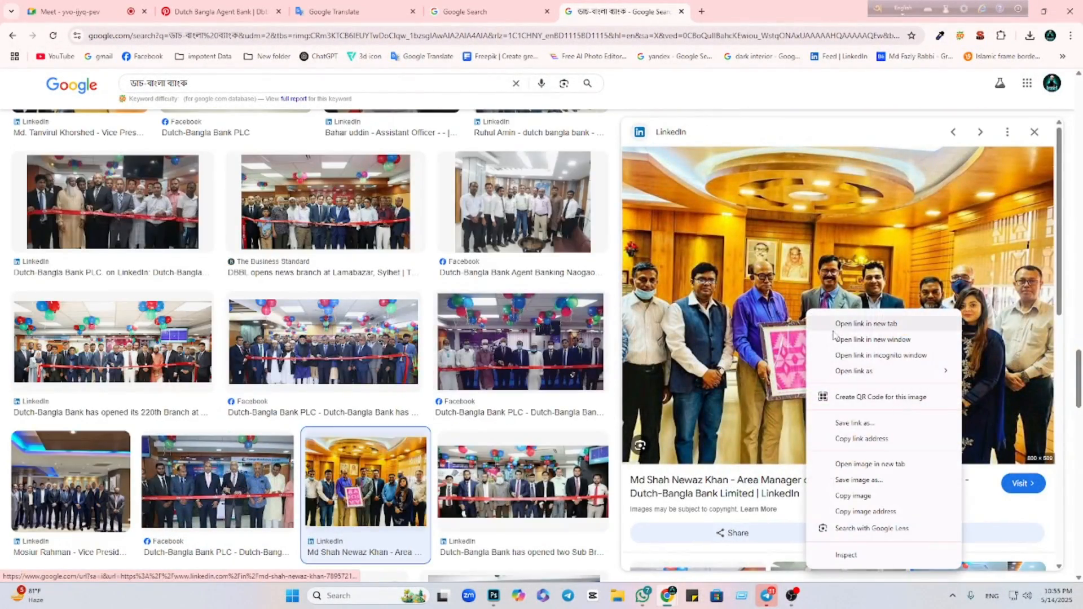
left_click(851, 497)
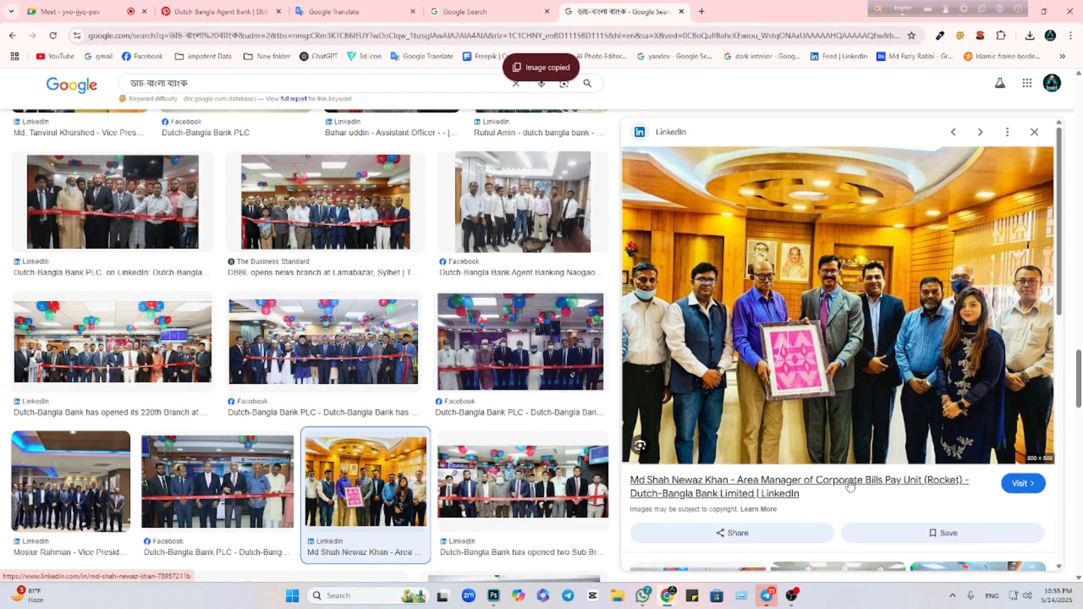
scroll(850, 485, "down", 6)
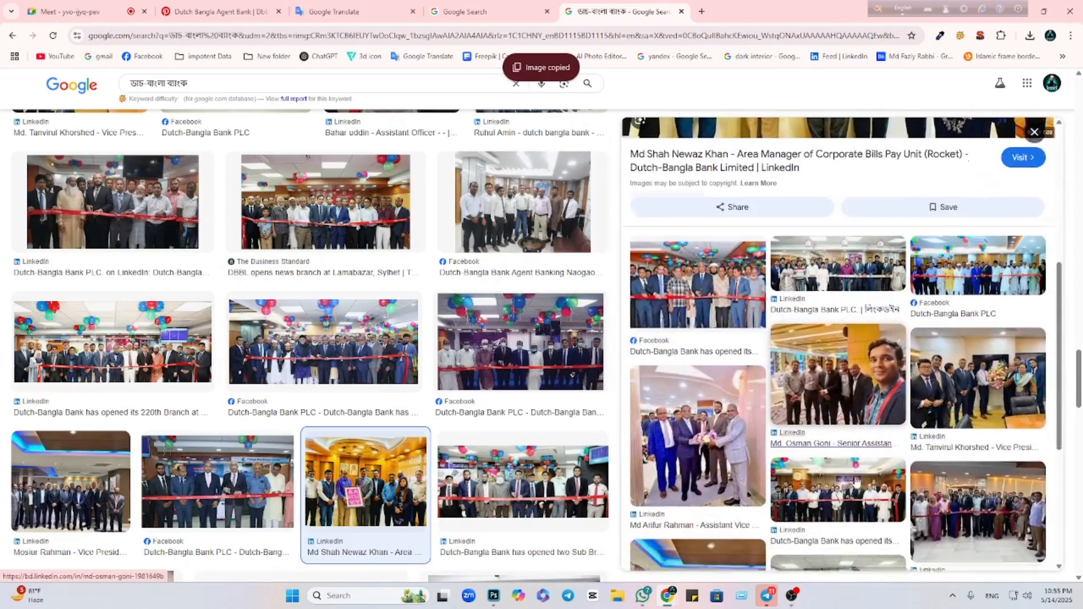
scroll(856, 480, "down", 5)
Narrow the sample flyer's reverse image search to the blurred service counter beside the man in the blue shirt.
left_click(483, 16)
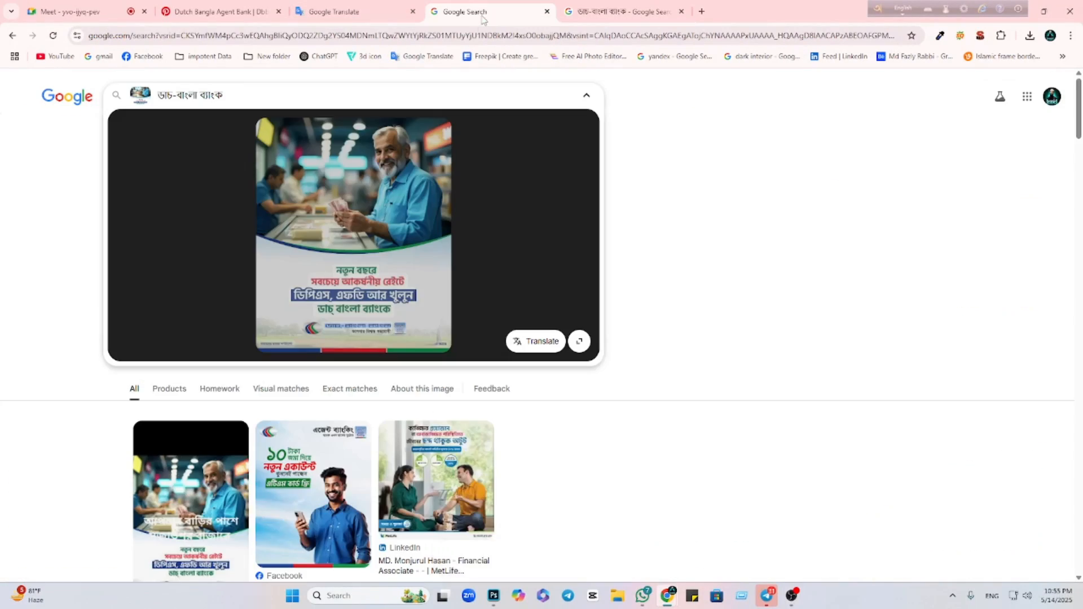
left_click(362, 219)
left_click_drag(339, 157, 253, 110)
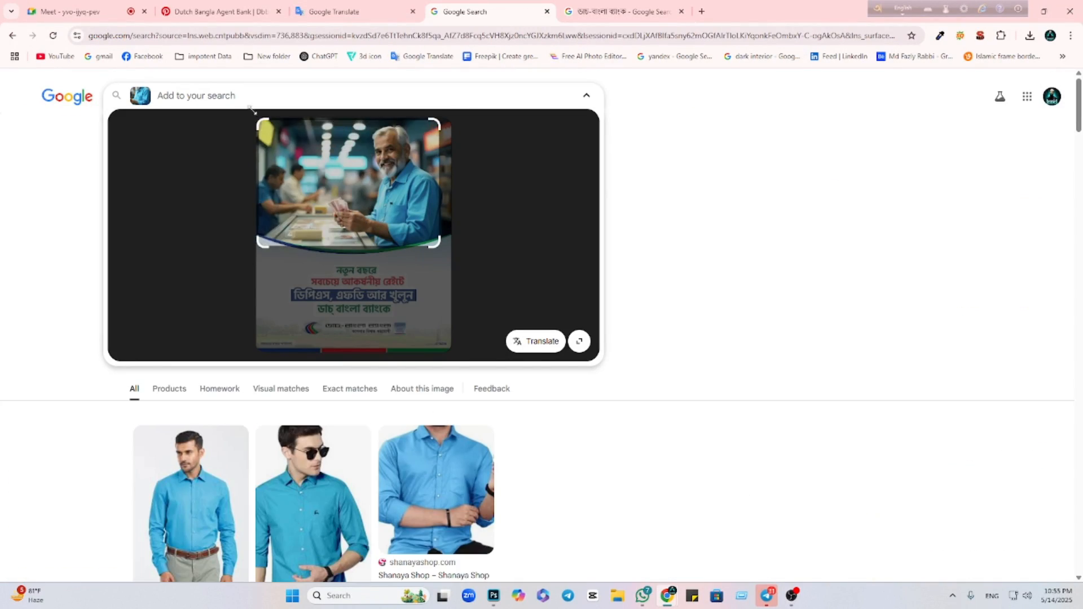
left_click_drag(439, 246, 464, 248)
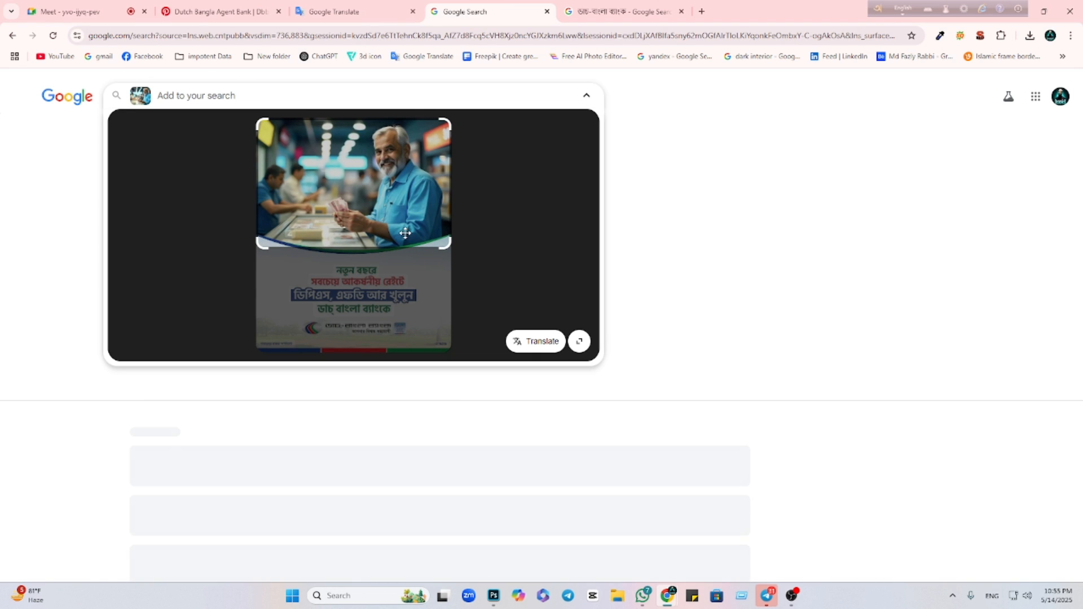
left_click(399, 202)
left_click(326, 195)
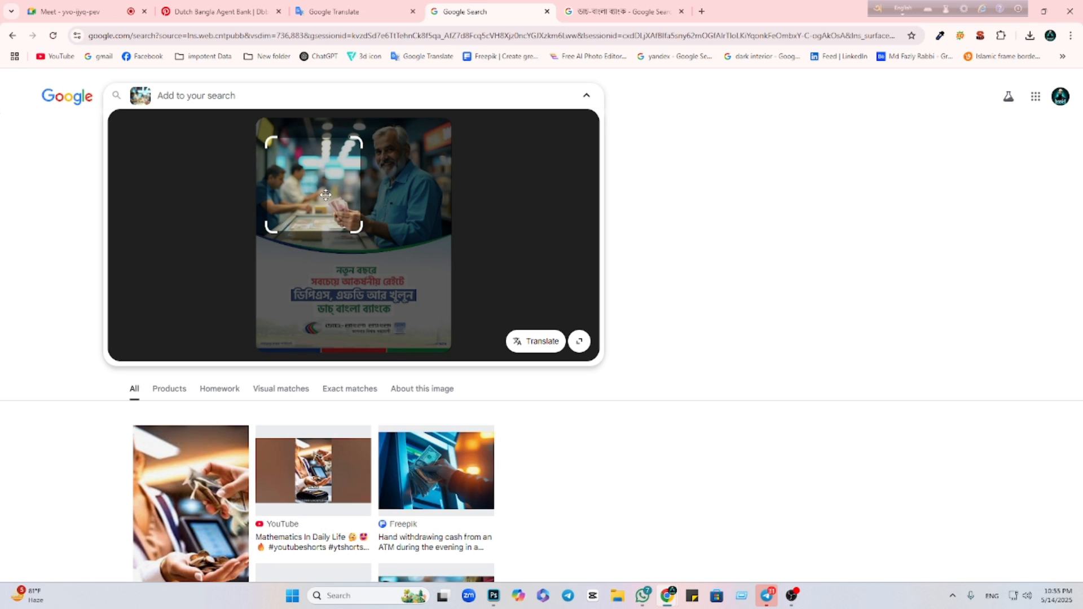
Preview the Freepik picture of guests getting a key card in the visual matches and copy the image.
scroll(479, 384, "down", 10)
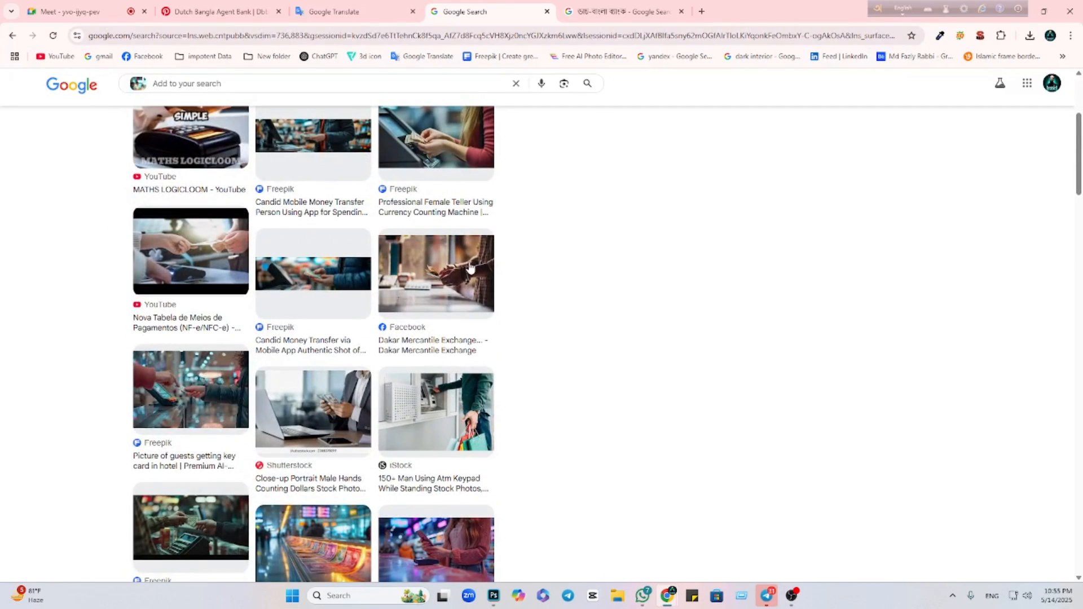
left_click(201, 390)
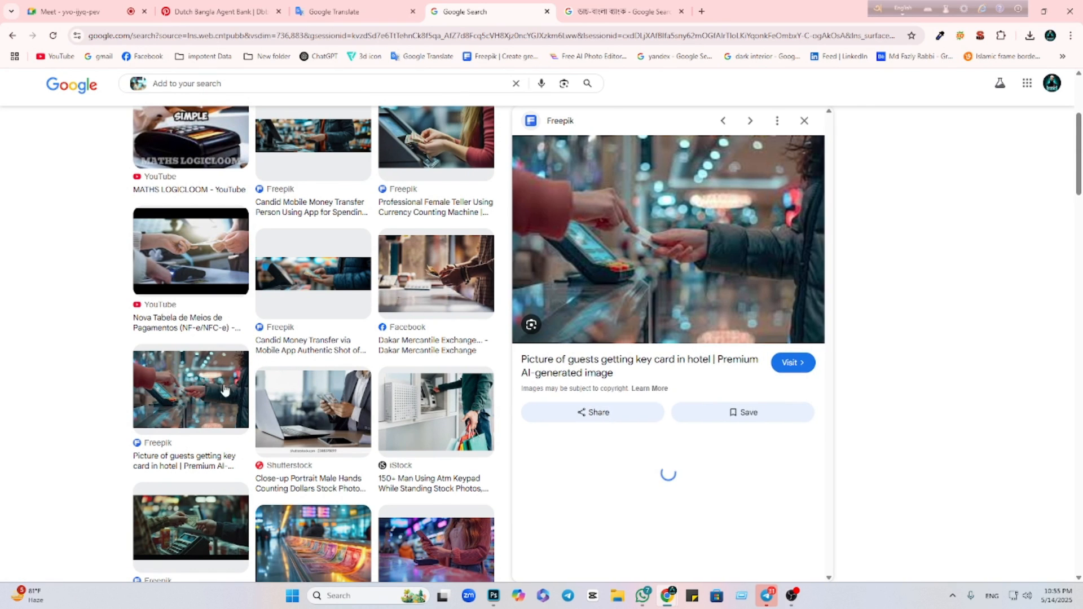
right_click(662, 262)
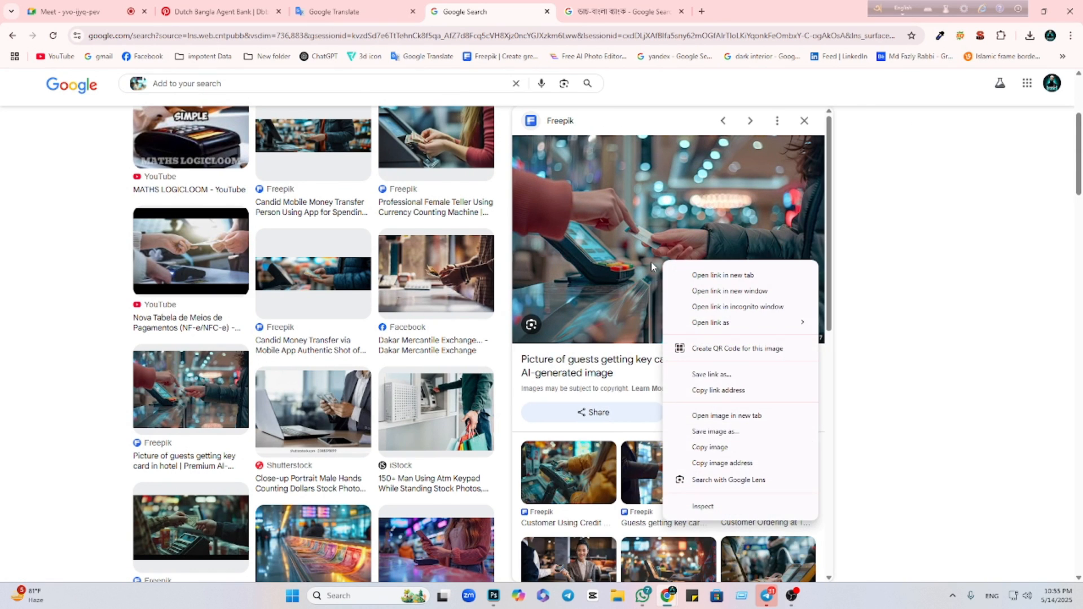
left_click(712, 448)
Switch to Photoshop, paste the copied picture into the flyer, enlarge it to about 284% and place it over the black curved frame.
left_click(494, 596)
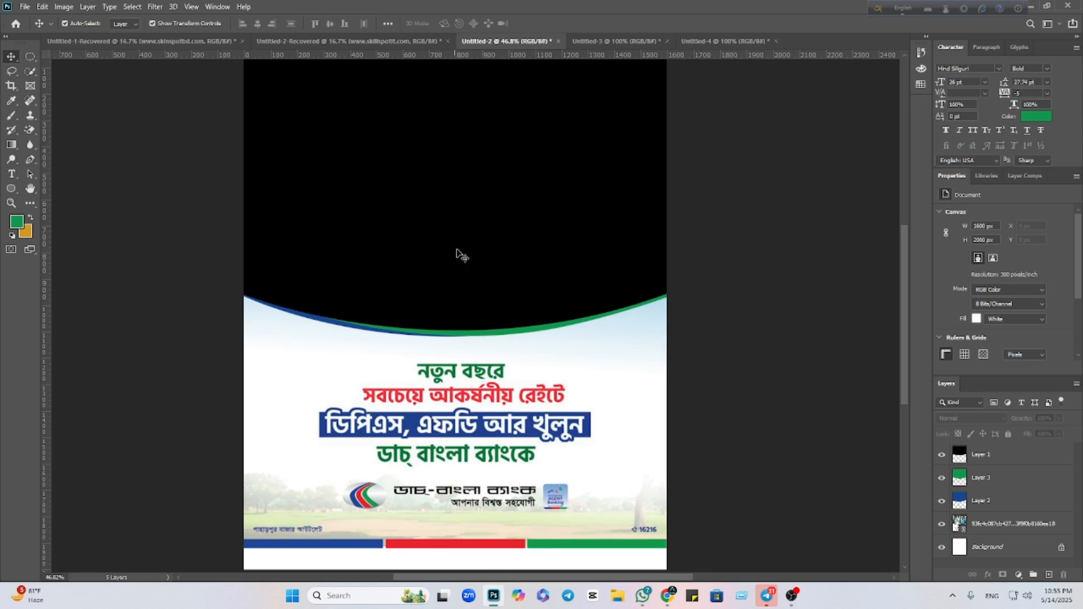
key("ctrl+v")
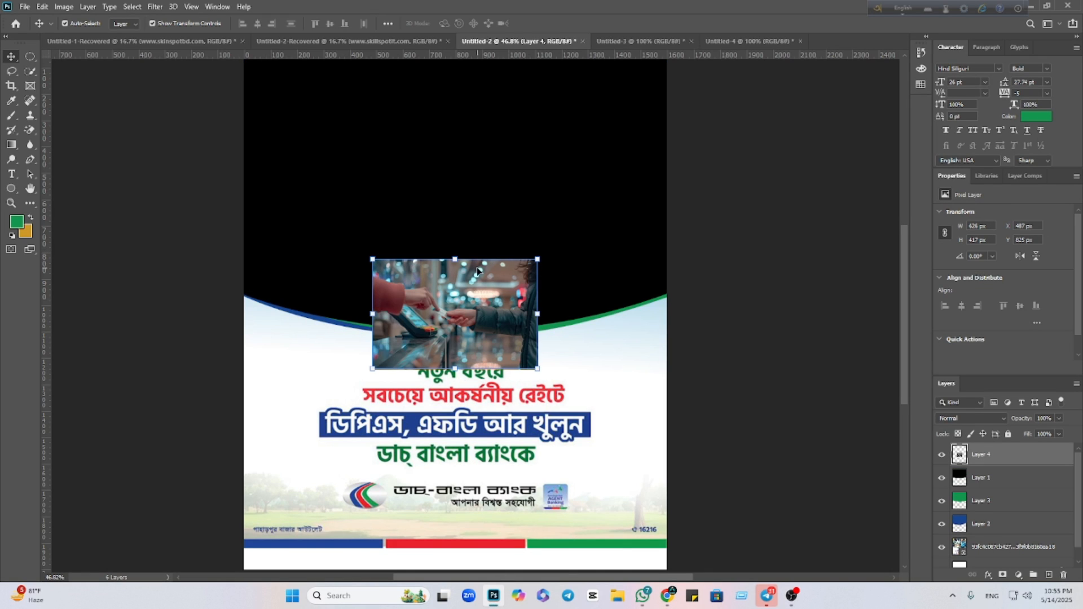
left_click_drag(457, 258, 473, 77)
left_click_drag(480, 166, 481, 131)
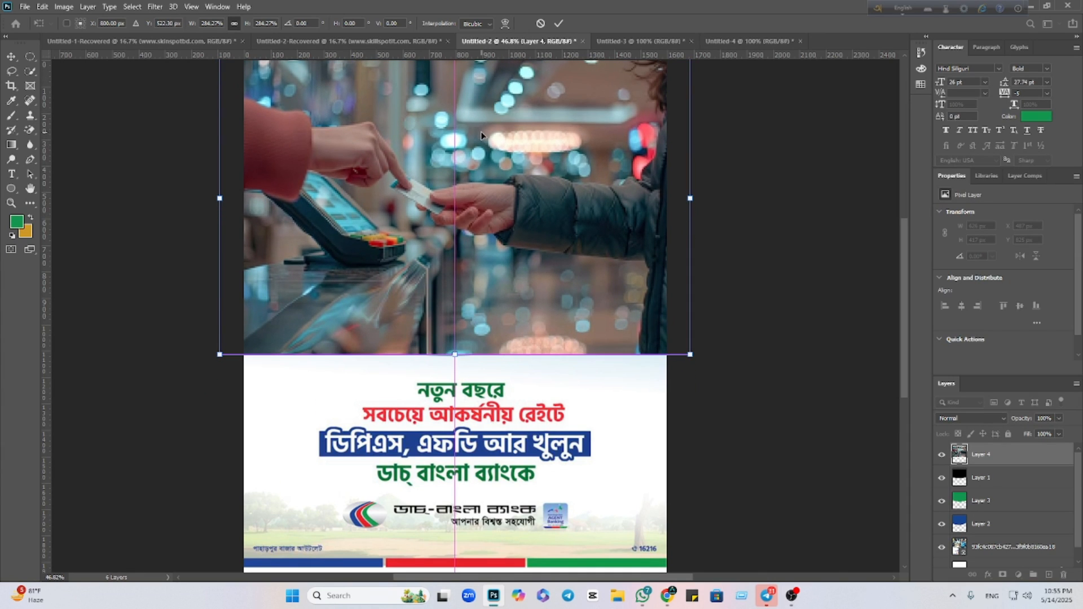
left_click(559, 23)
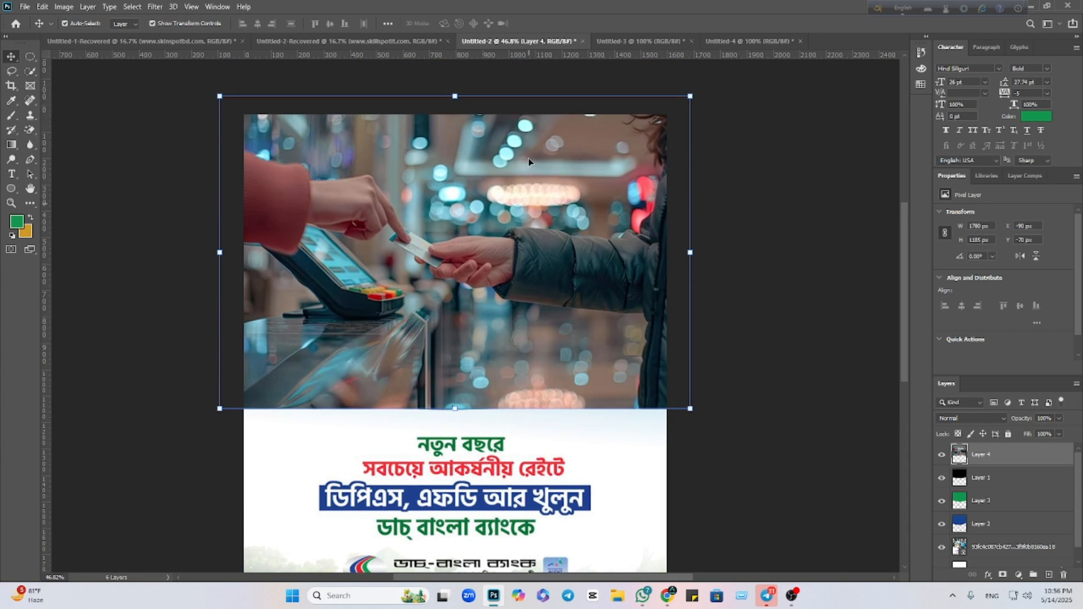
Clip the pasted photo to the black curved shape and convert the two layers into one smart object.
left_click(985, 462, "alt")
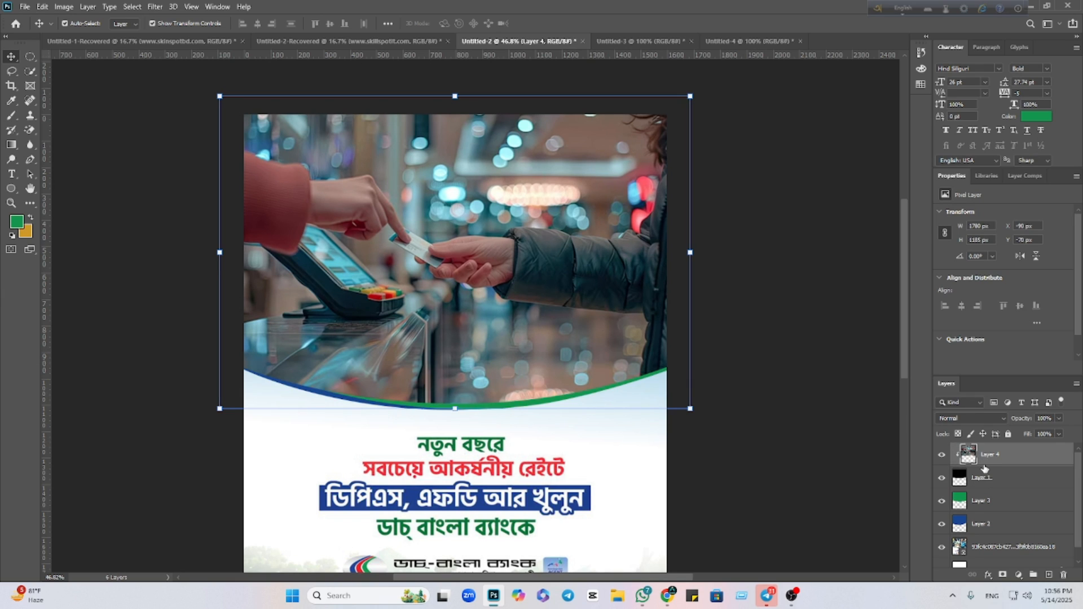
right_click(1007, 479)
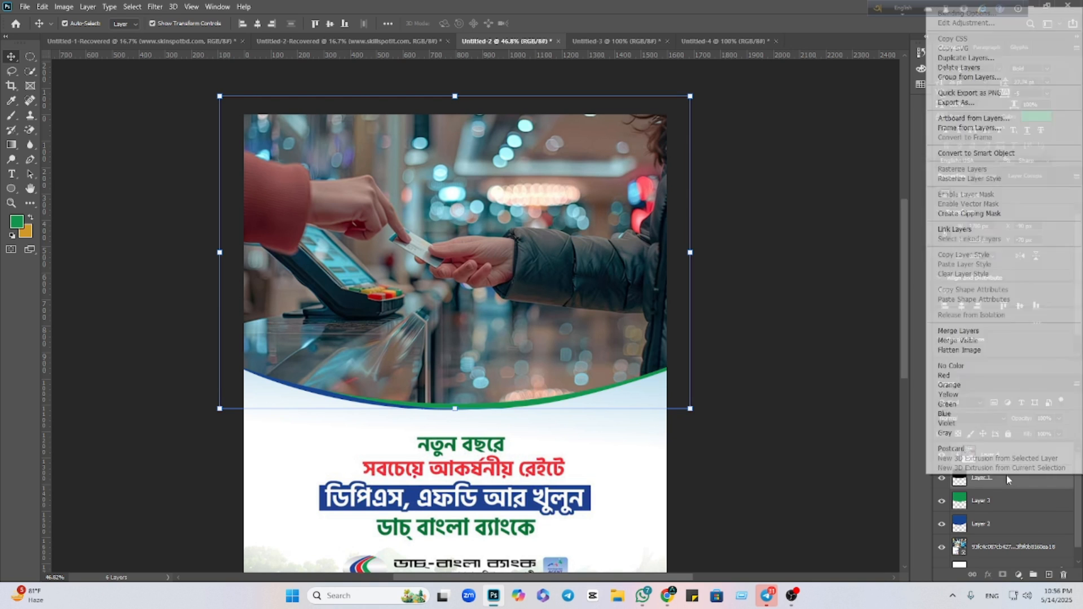
left_click(985, 150)
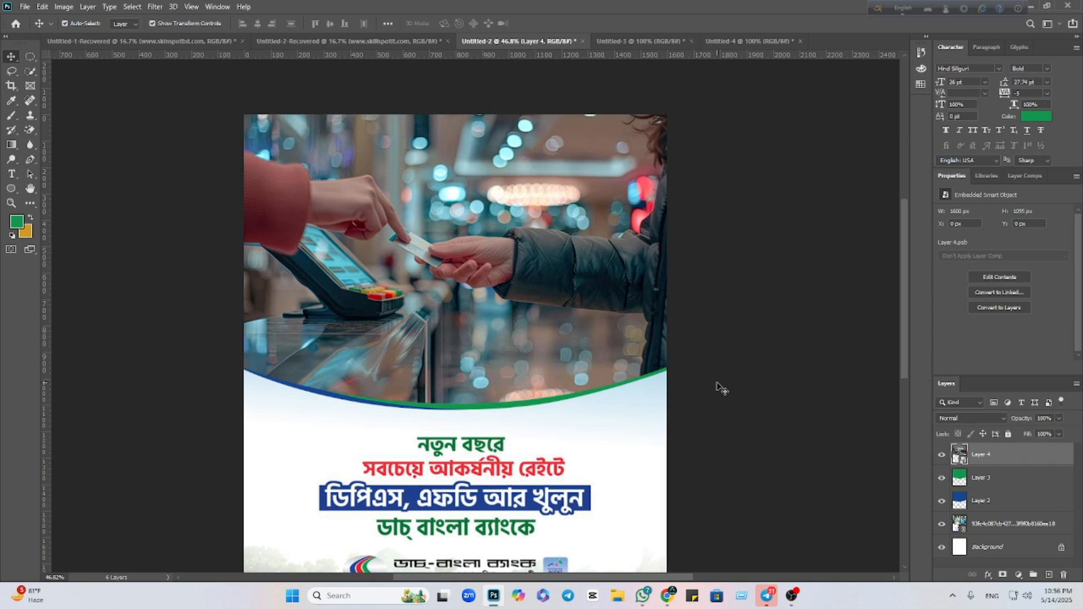
Hide and show the sample flyer layer to compare the rebuilt artwork with the original.
left_click(545, 460)
scroll(580, 477, "down", 1)
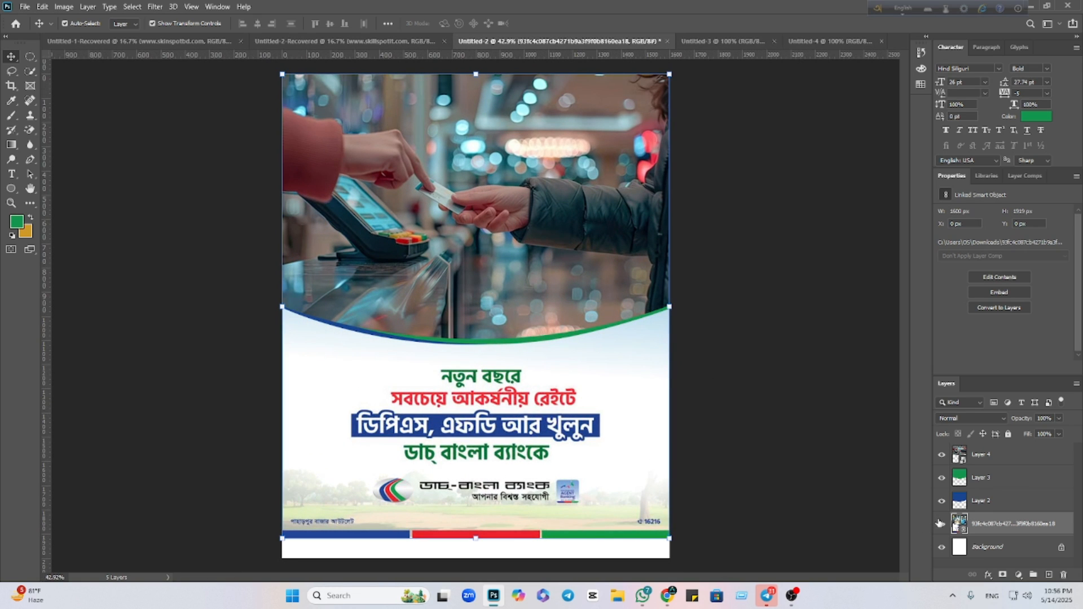
left_click(939, 523)
left_click(939, 523)
left_click(940, 524)
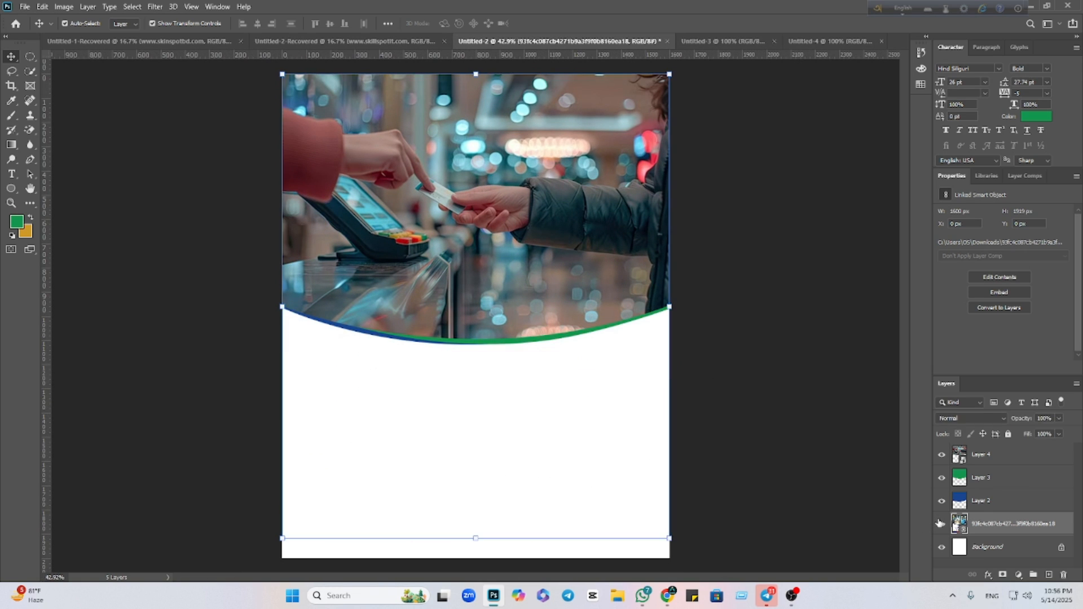
left_click(940, 524)
left_click(940, 523)
left_click(940, 523)
left_click(815, 485)
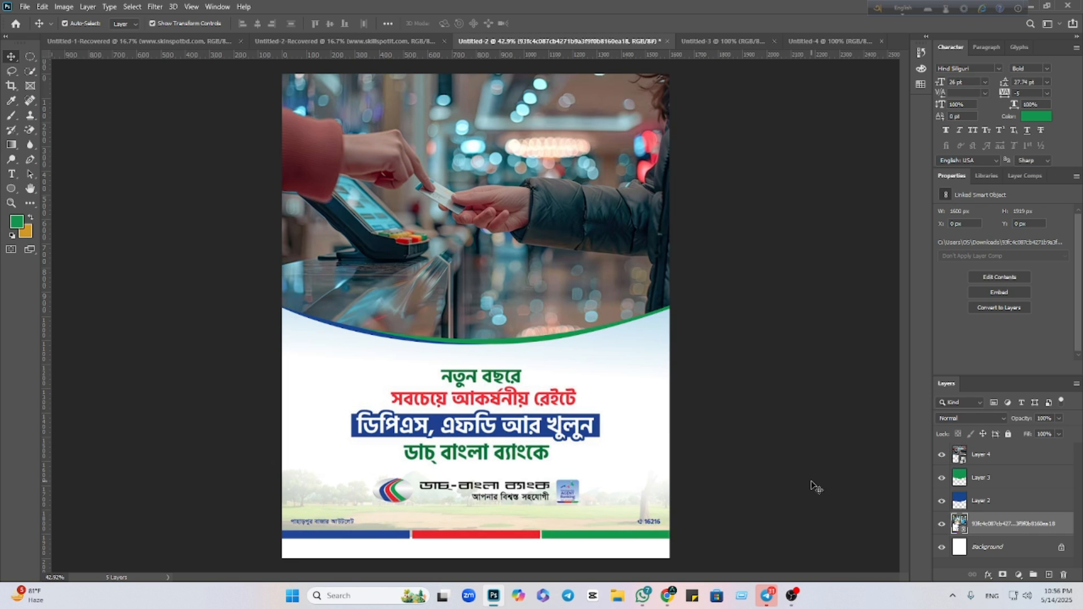
Switch to Chrome and copy the first headline line "নতুন বছরে" from the flyer image in Google's visual search.
left_click(668, 596)
left_click(610, 542)
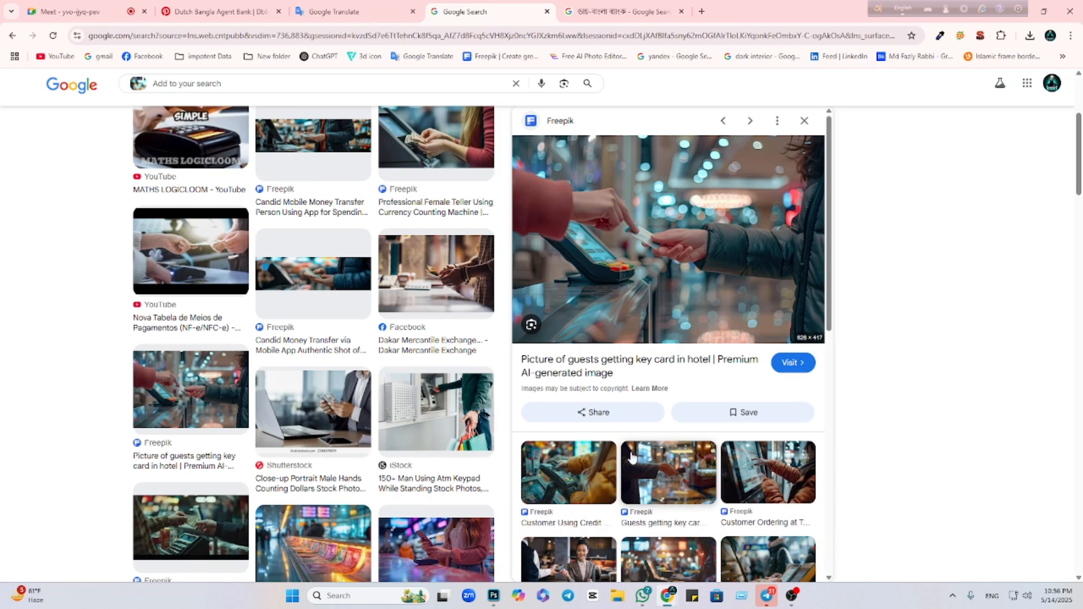
left_click(140, 83)
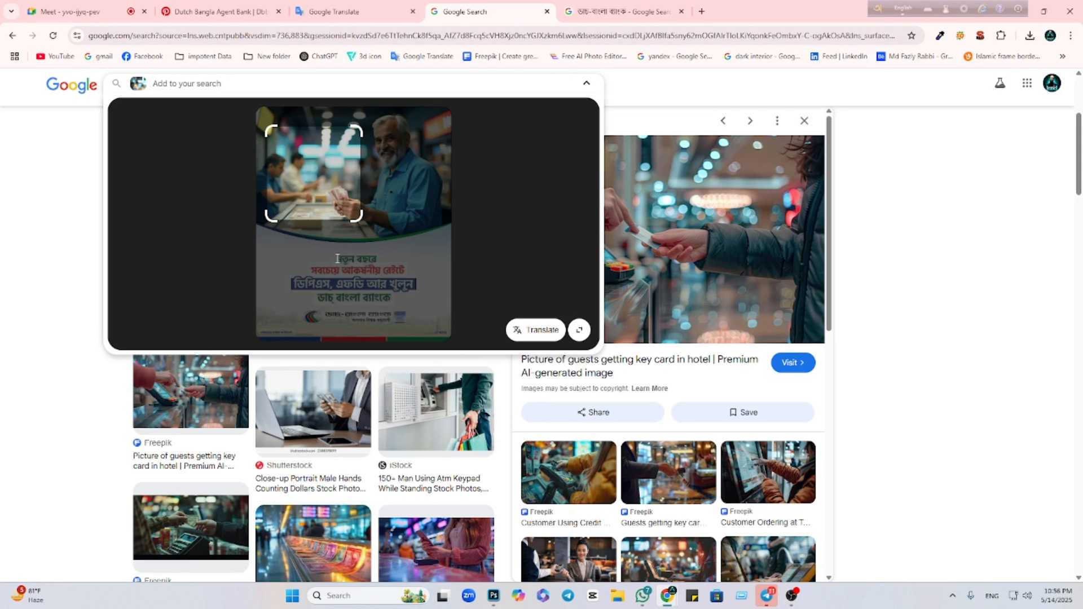
left_click_drag(338, 259, 388, 258)
left_click(307, 237)
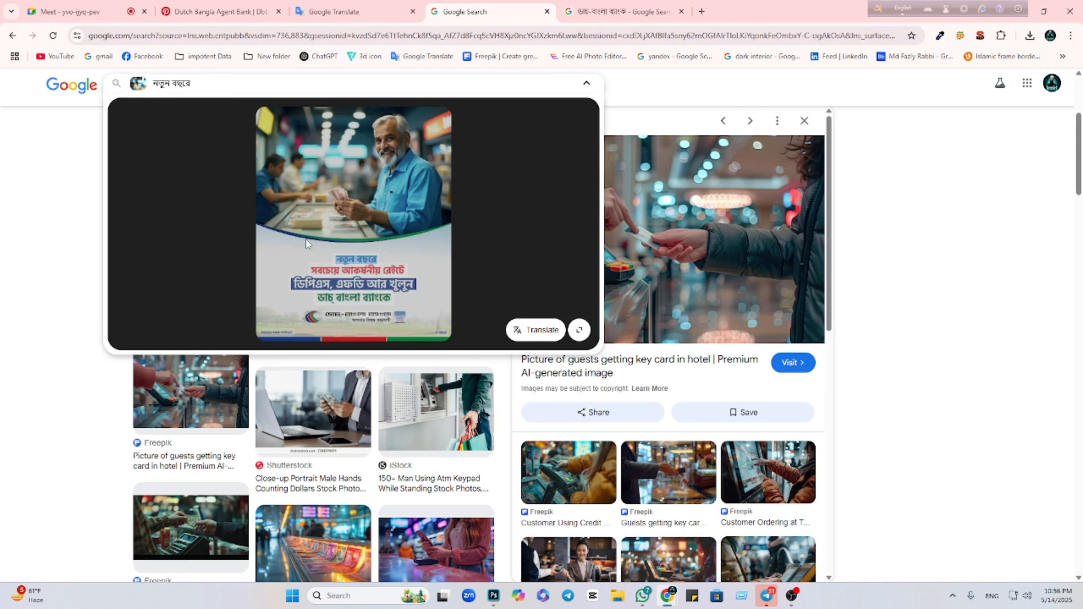
Switch to Photoshop and paste the copied line "নতুন বছরে" as a new text layer beside the sample's headline.
left_click(493, 596)
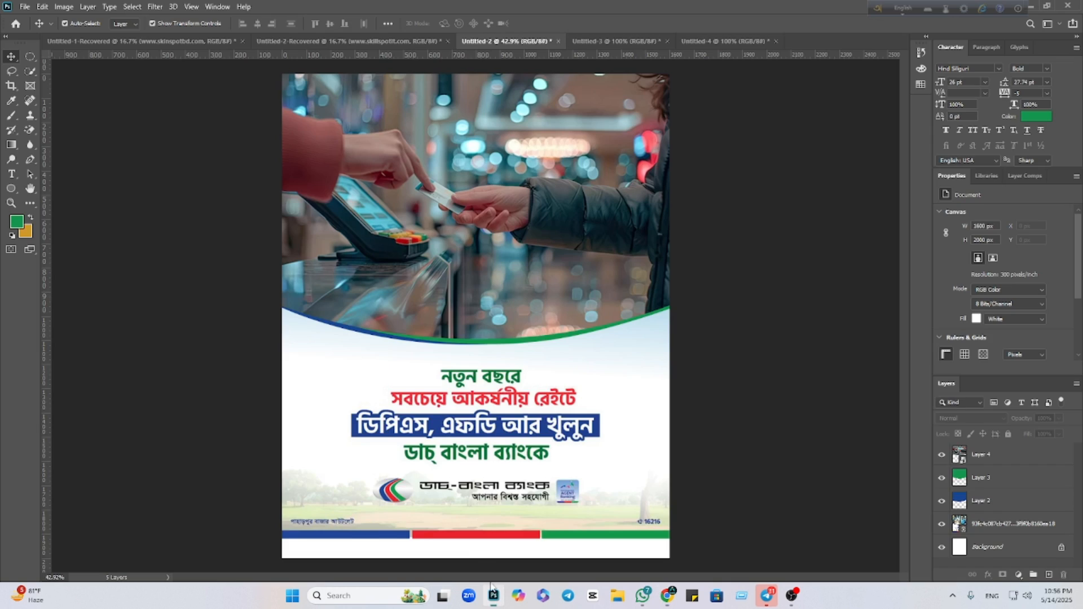
left_click(11, 174)
left_click(323, 365)
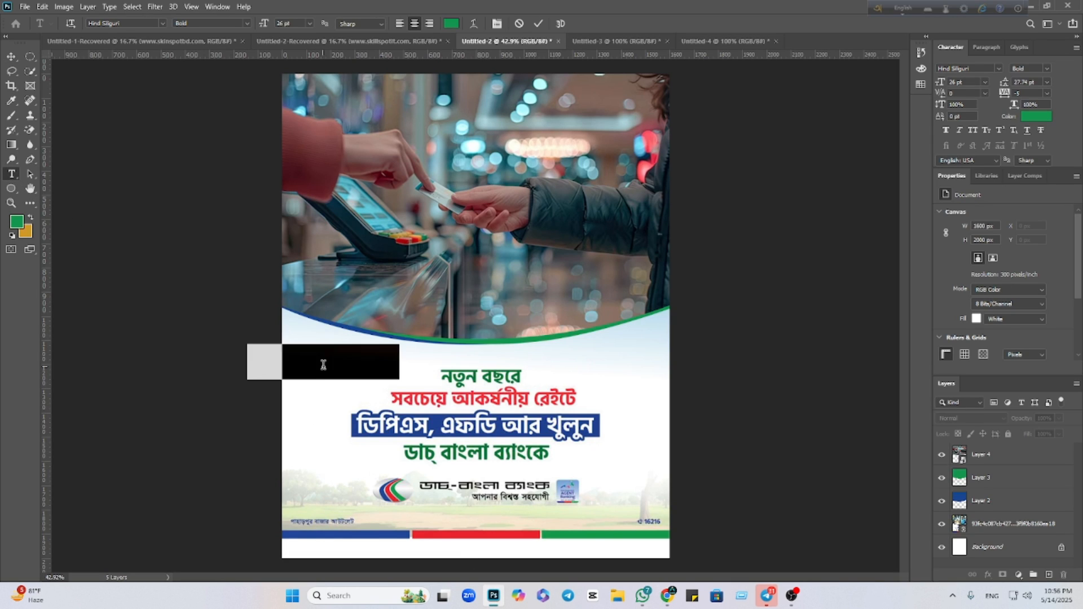
key("ctrl+v")
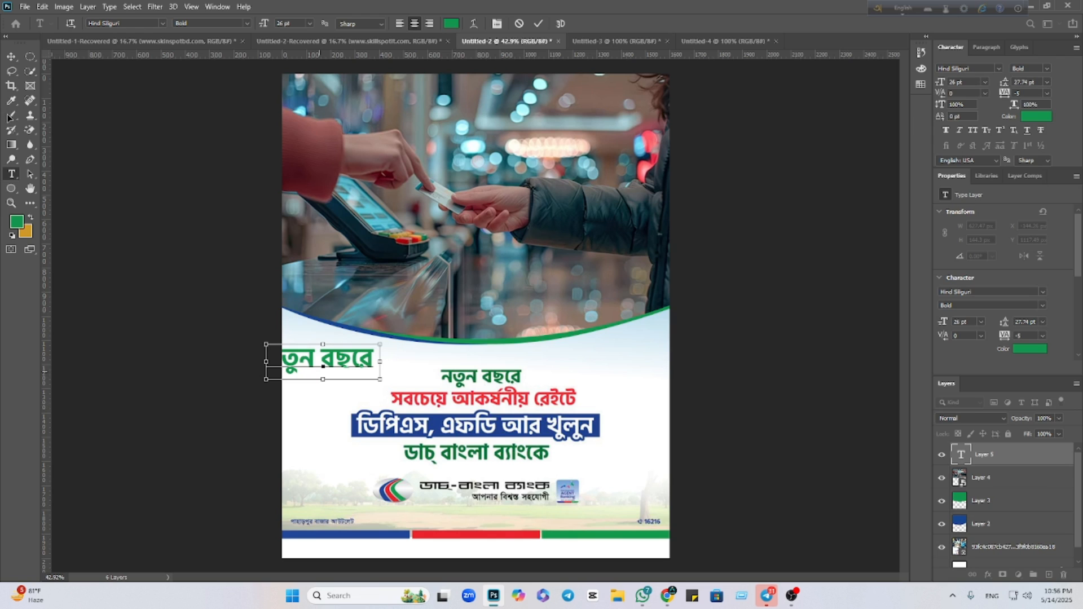
Scale the "নতুন বছরে" text to about 73.76% and place it exactly over the sample's first headline line.
left_click(12, 57)
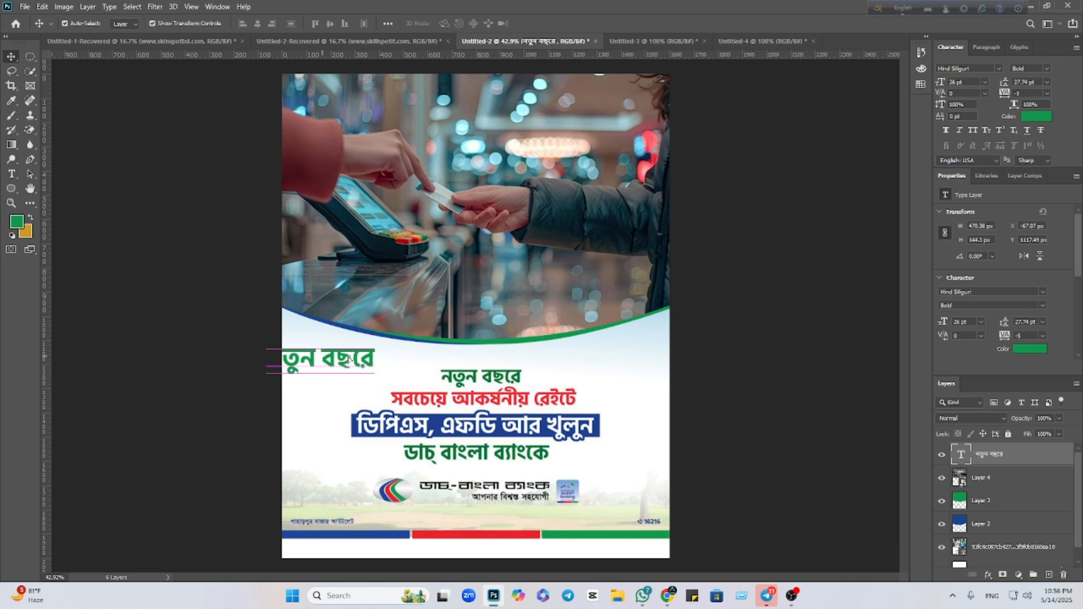
left_click_drag(348, 359, 444, 361)
left_click_drag(459, 364, 526, 378)
left_click(564, 23)
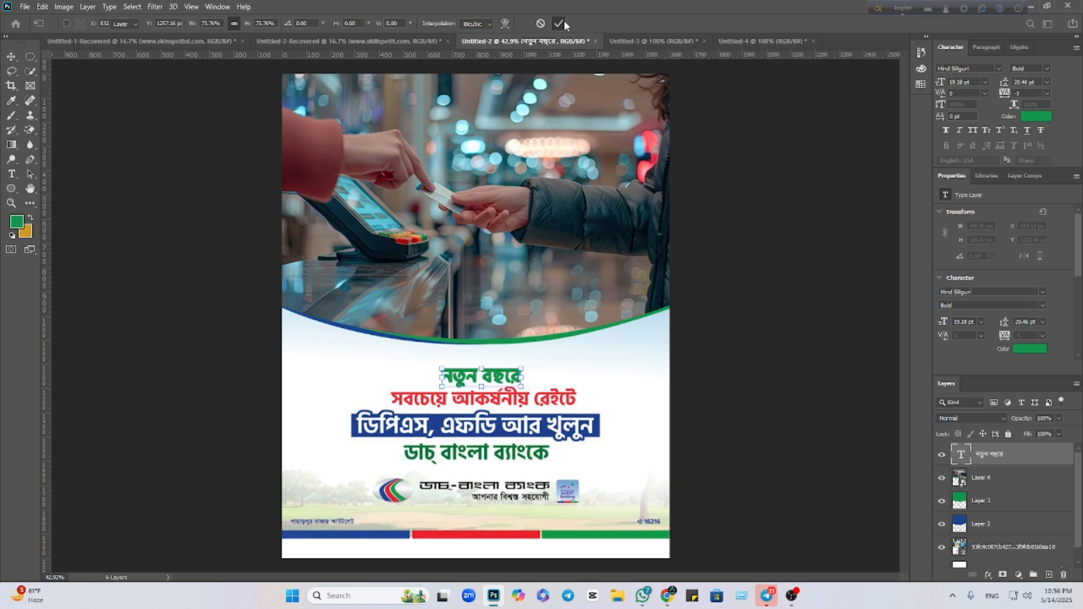
Change the "নতুন বছরে" text color to the darker green 046530.
left_click(1029, 350)
left_click_drag(846, 356, 850, 373)
left_click(957, 280)
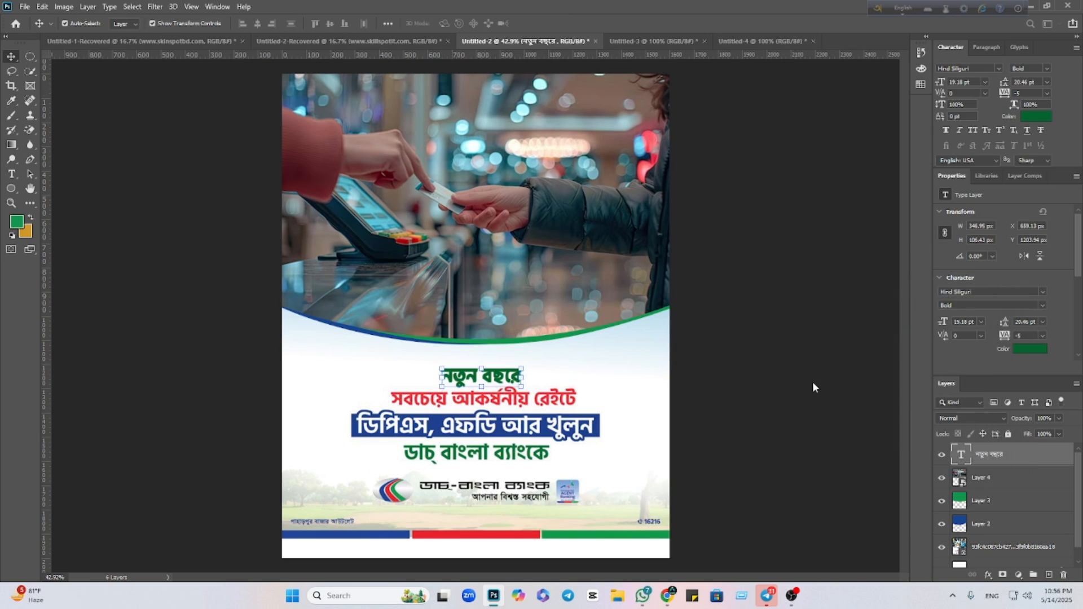
left_click(781, 395)
Switch to Chrome and copy the second headline line "সবচেয়ে আকর্ষনীয় রেইটে" from the flyer image.
mouse_move(664, 601)
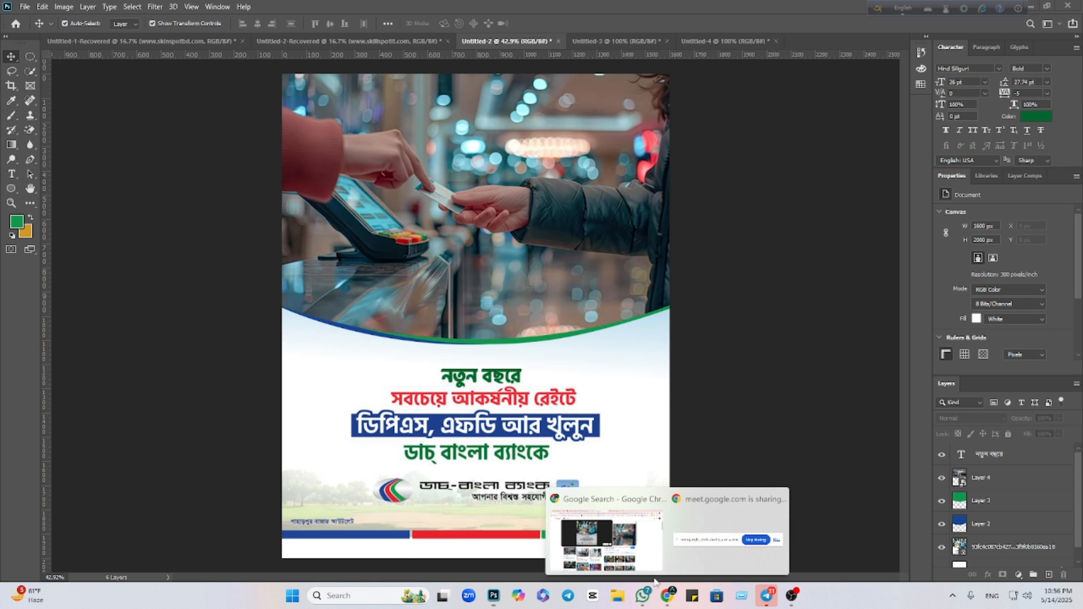
left_click(599, 530)
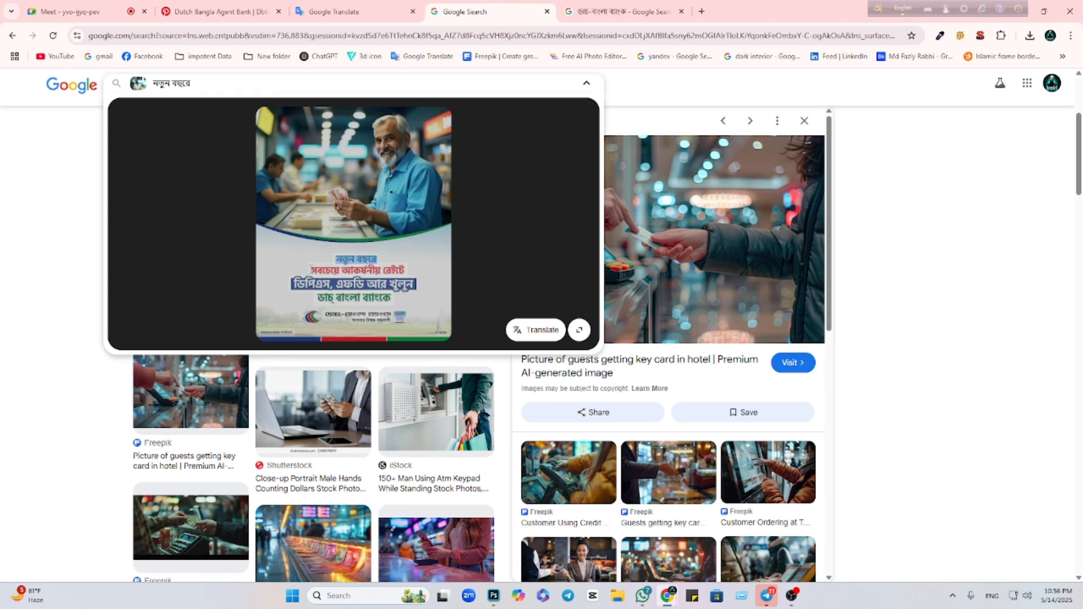
left_click_drag(311, 270, 405, 270)
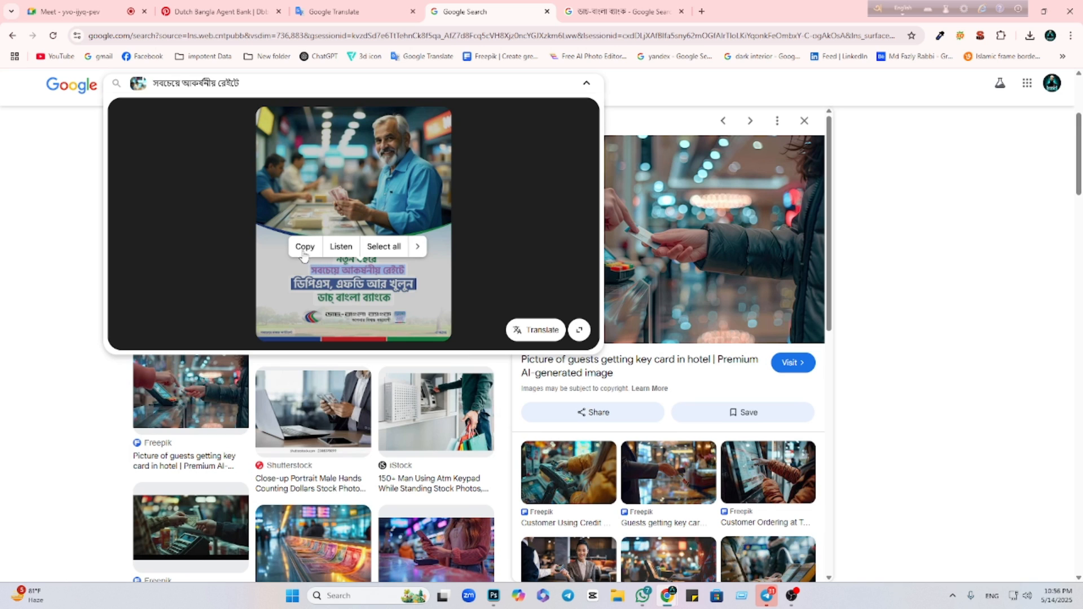
left_click(304, 247)
Switch to Photoshop, duplicate the "নতুন বছরে" text layer and replace the copy's text with "সবচেয়ে আকর্ষনীয় রেইটে".
left_click(494, 596)
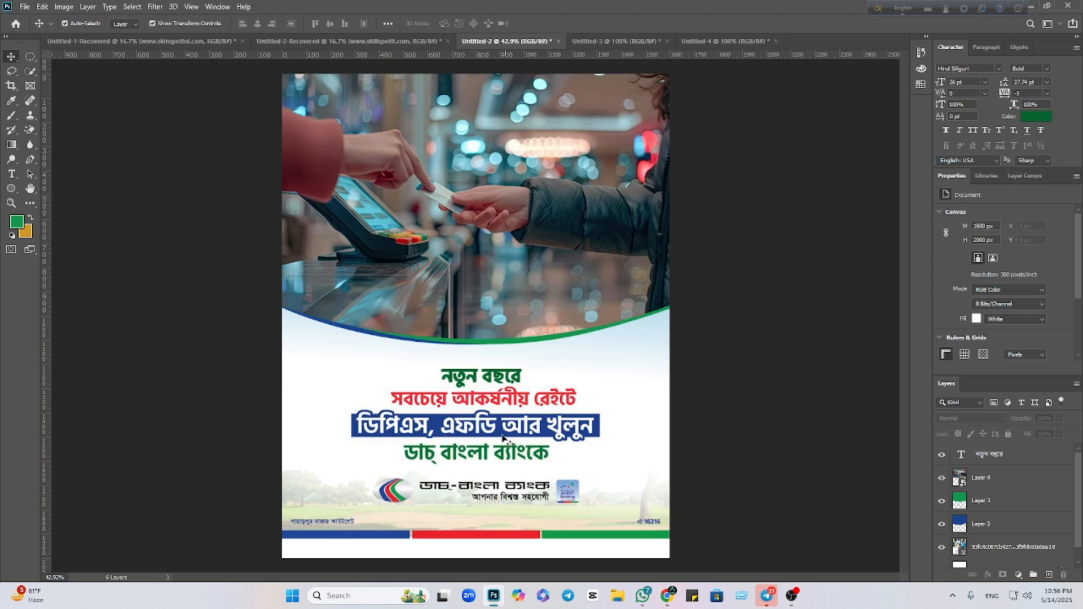
left_click(489, 383)
left_click_drag(479, 378, 353, 397)
double_click(353, 396)
key("ctrl+v")
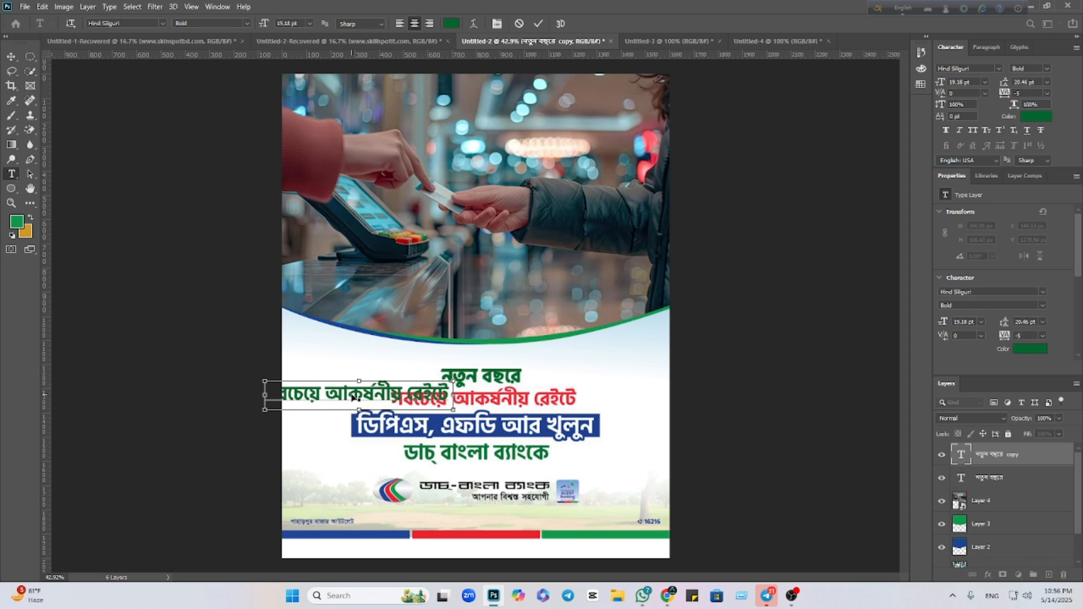
left_click(10, 57)
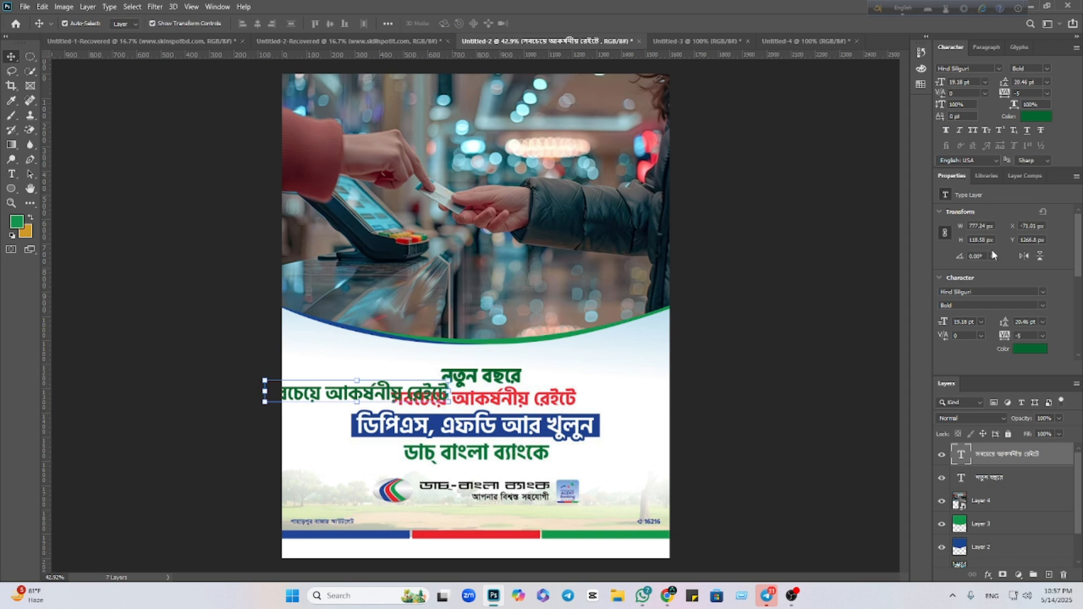
Recolor the second headline line with the red f03954 sampled from the flyer and place it over the sample's red line.
left_click(1024, 349)
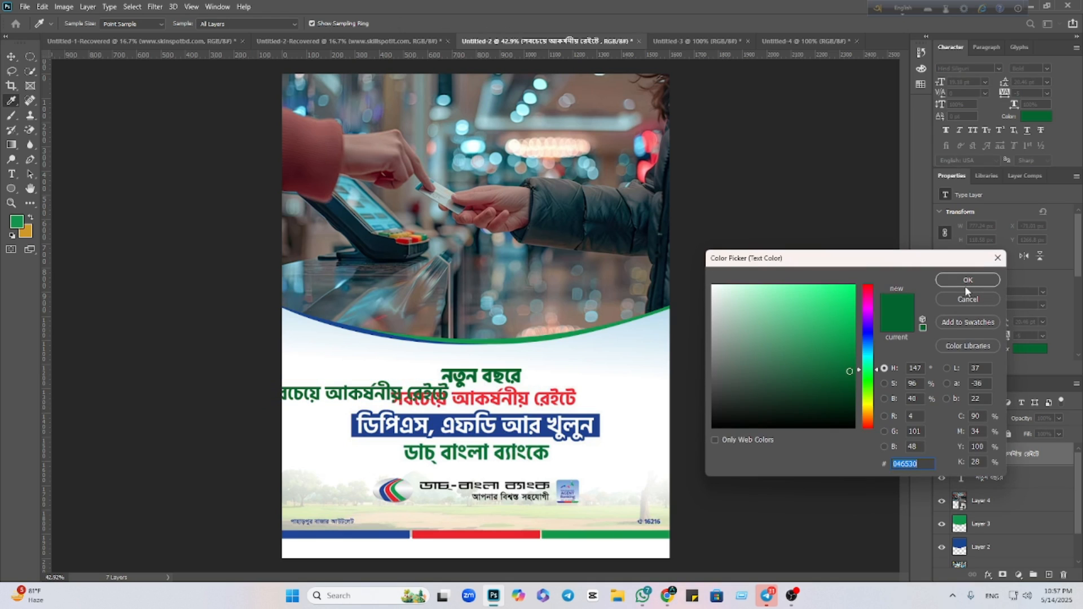
left_click(549, 398)
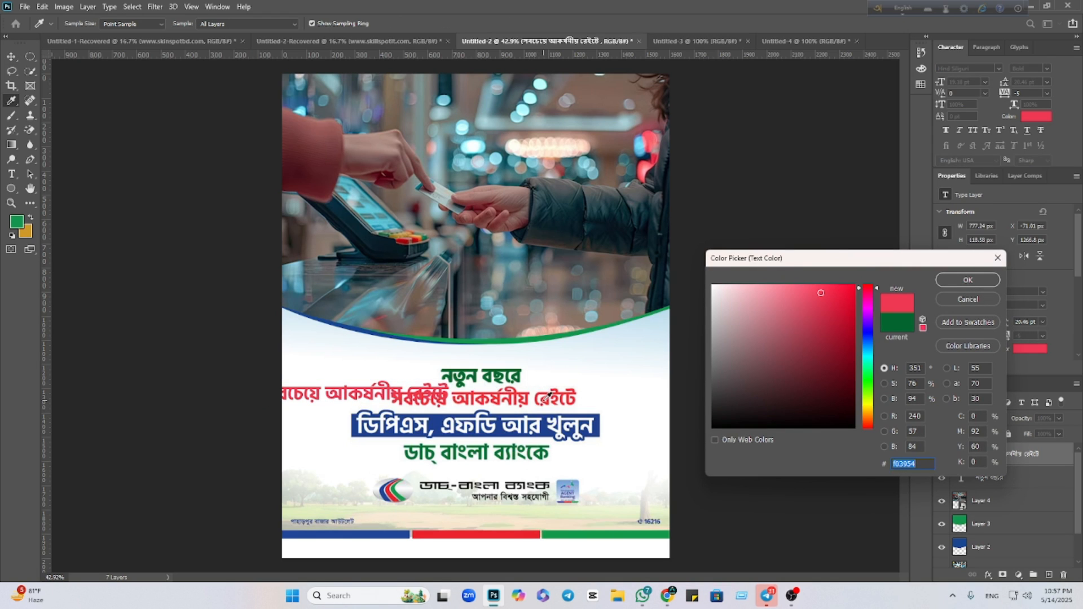
left_click(968, 280)
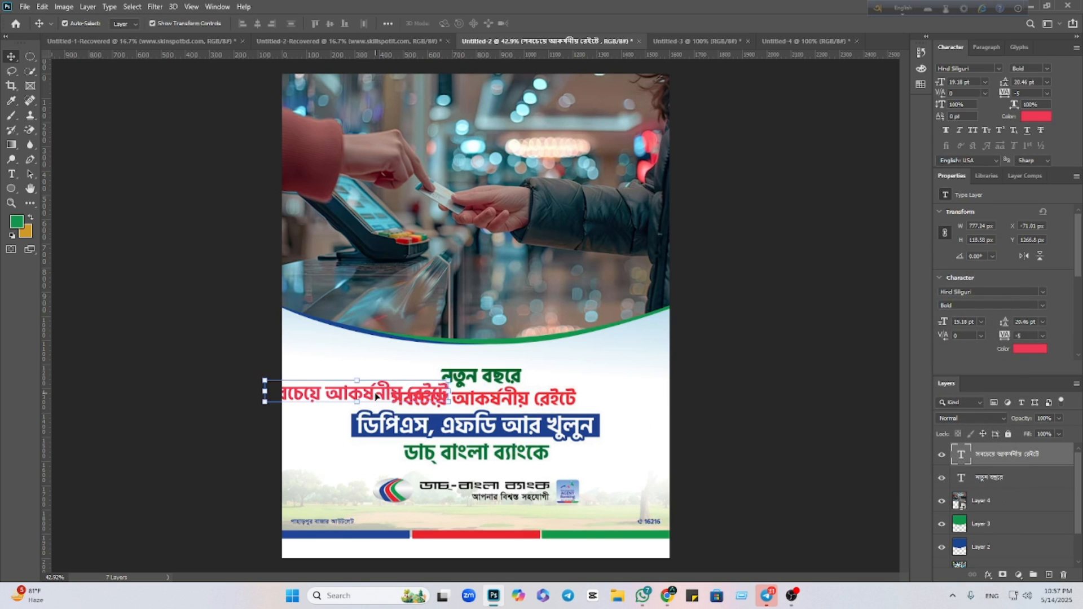
left_click_drag(377, 395, 500, 402)
left_click(744, 419)
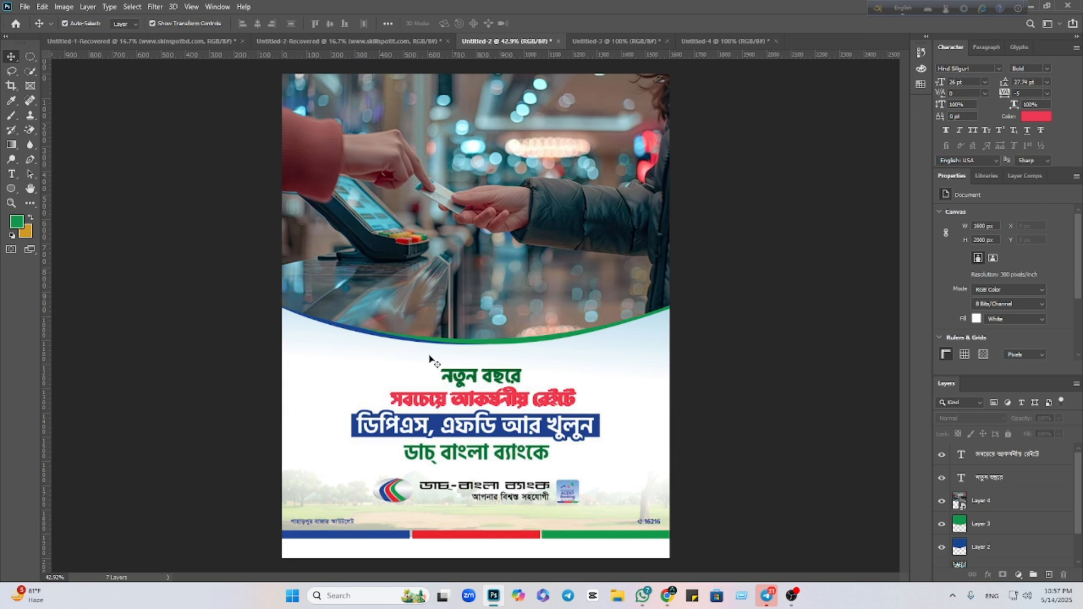
Draw a rectangle shape about 1026 by 92 px over the sample's blue bar behind the third headline line.
left_click(11, 189)
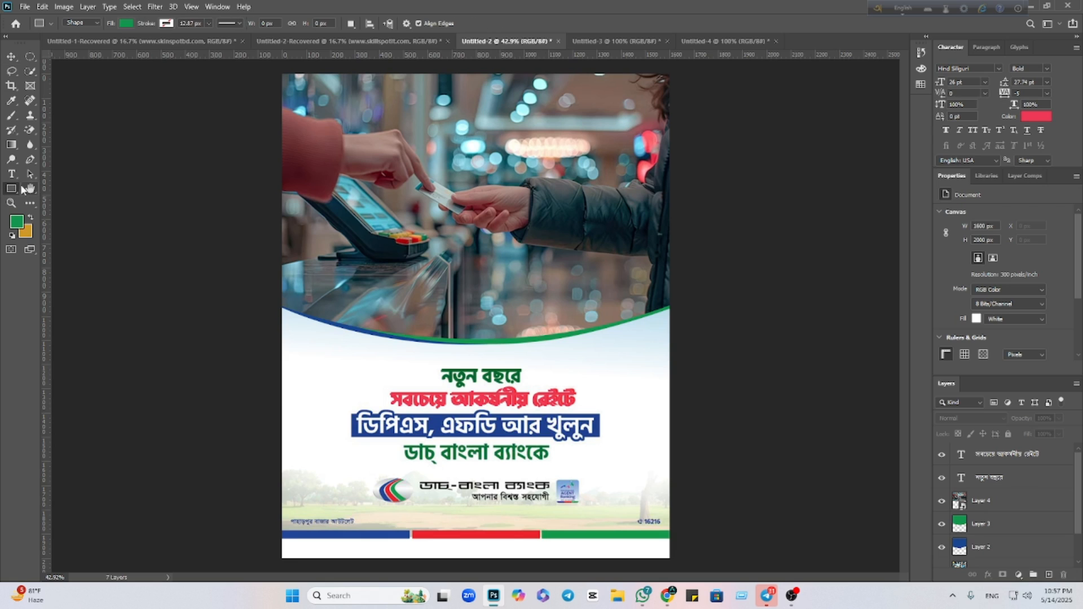
right_click(11, 188)
left_click(56, 191)
left_click_drag(350, 413, 600, 435)
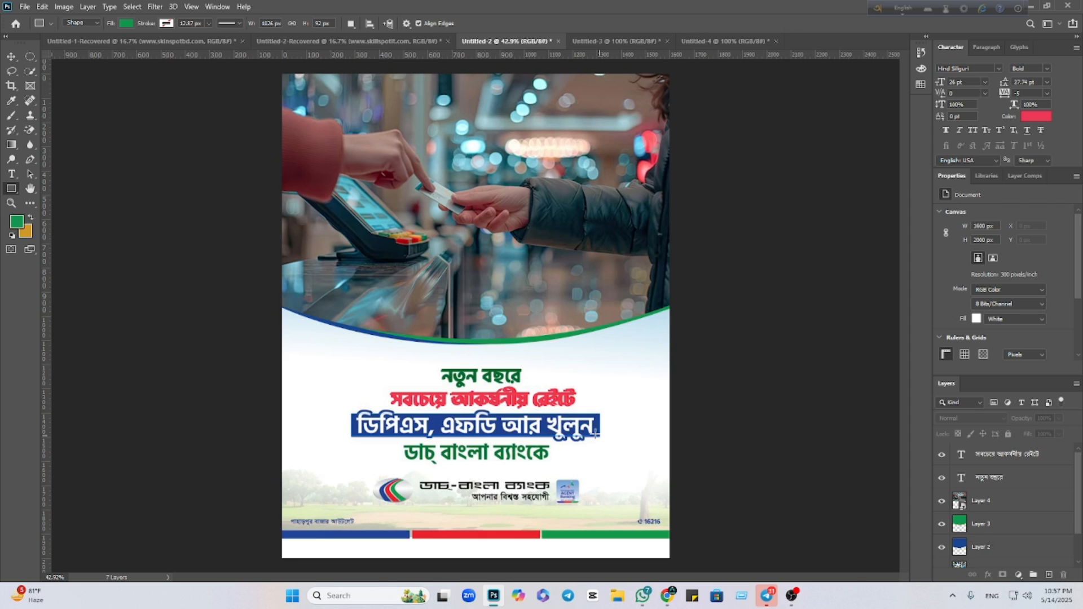
Fill the new rectangle with the blue 204791 sampled from the flyer's bottom strip.
left_click(129, 23)
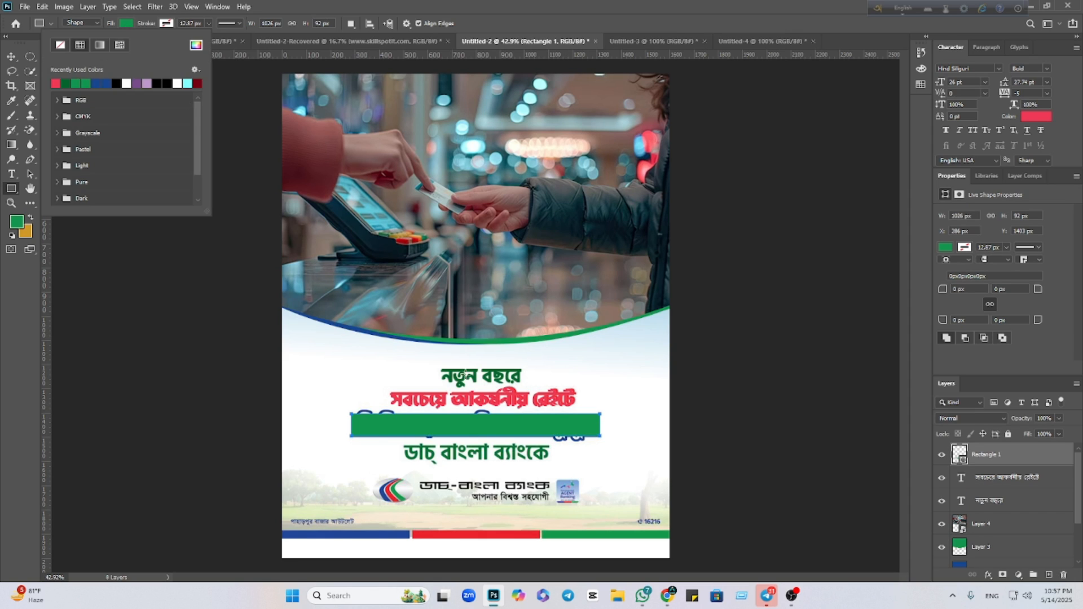
left_click(196, 45)
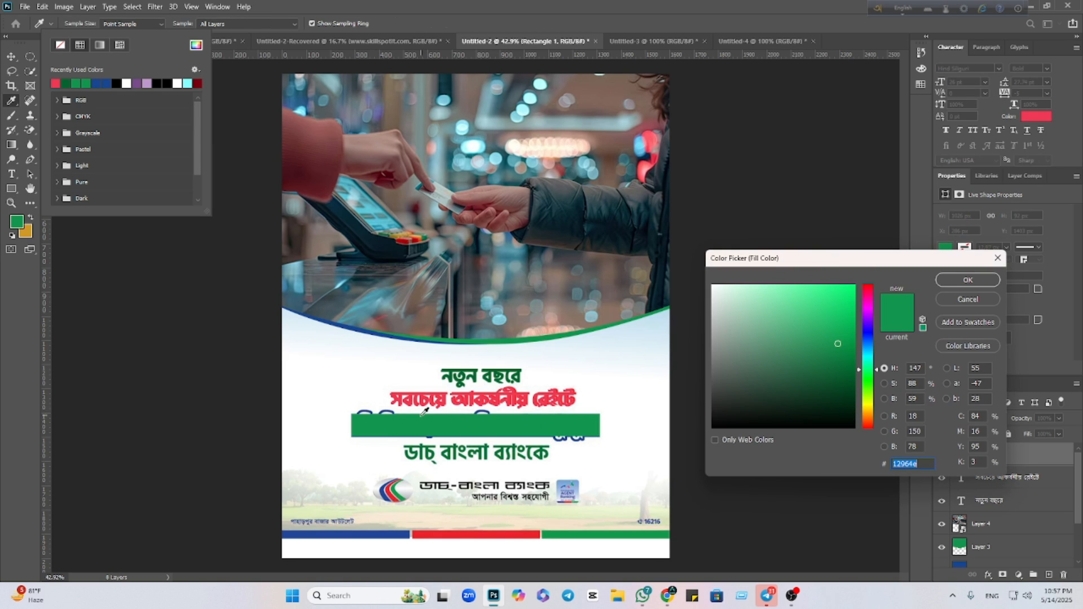
left_click(370, 533)
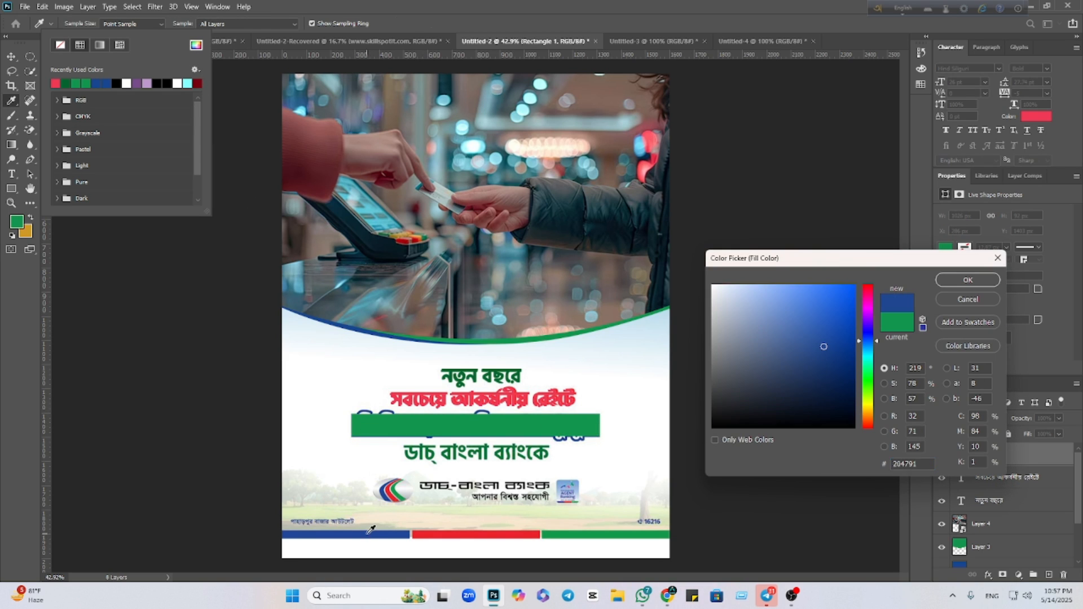
left_click(967, 280)
left_click_drag(159, 313, 162, 314)
left_click(502, 219)
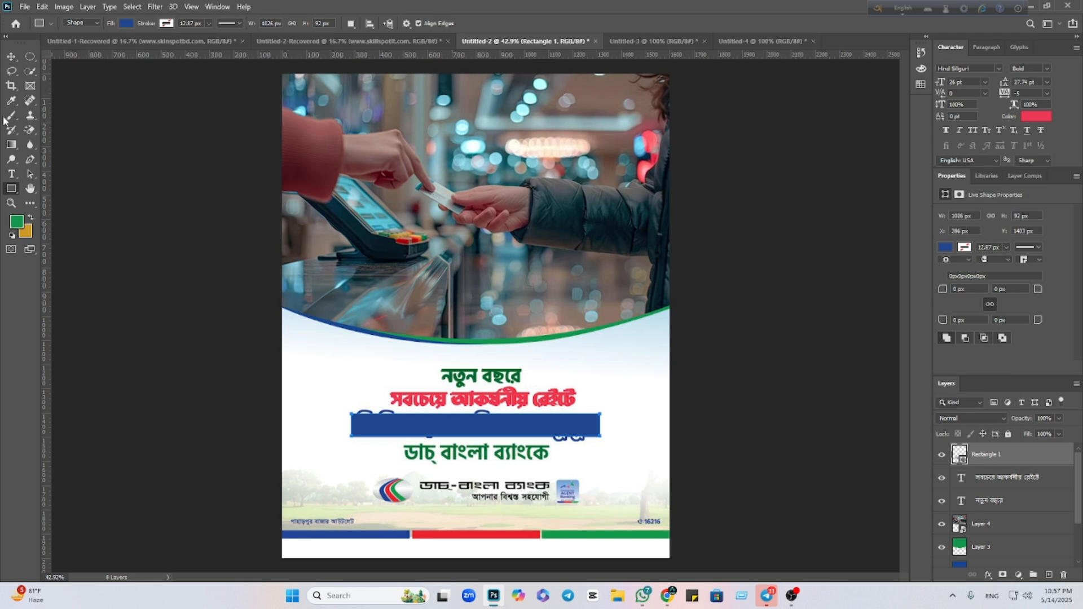
Hide and show the sample flyer layer to check the two headline lines and the blue bar on their own.
left_click(10, 56)
left_click(136, 253)
left_click(601, 468)
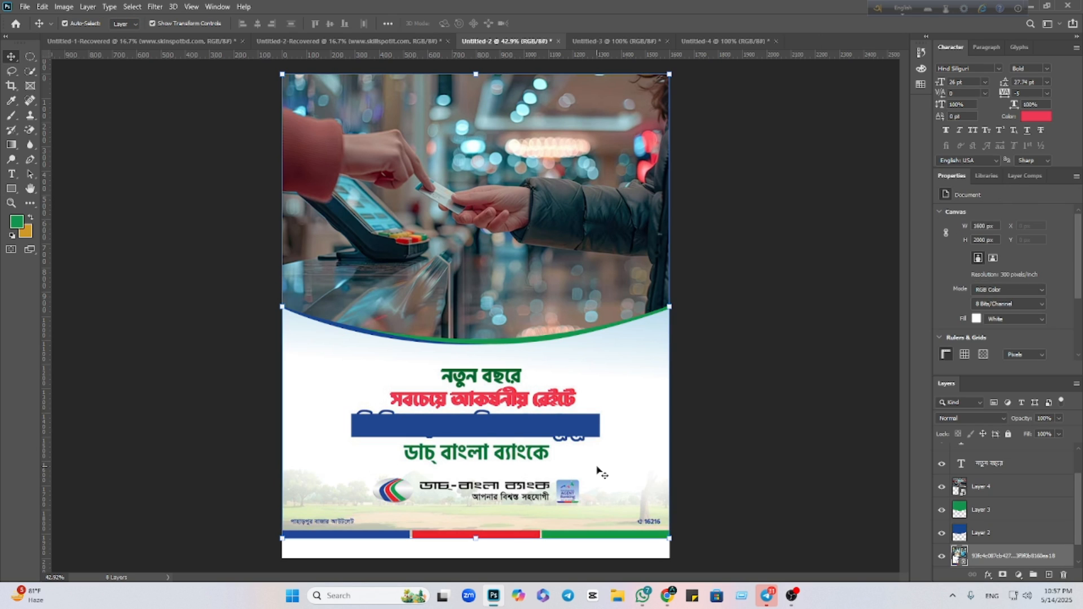
left_click(942, 556)
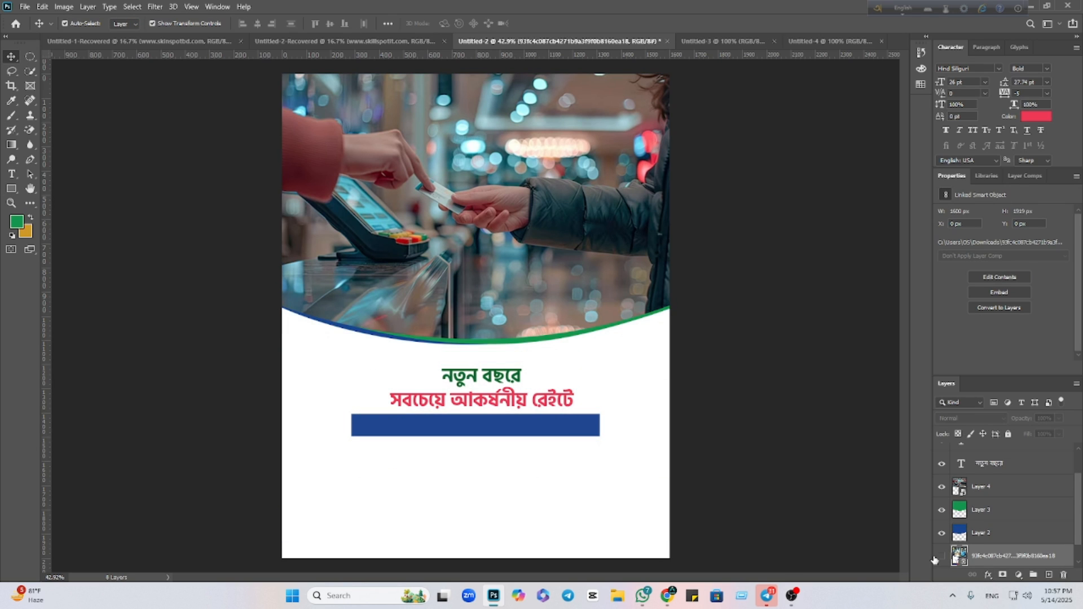
left_click(941, 557)
Switch to Chrome and copy the third headline line "ডিপিএস, এফডি আর খুলুন" from the flyer image.
mouse_move(679, 596)
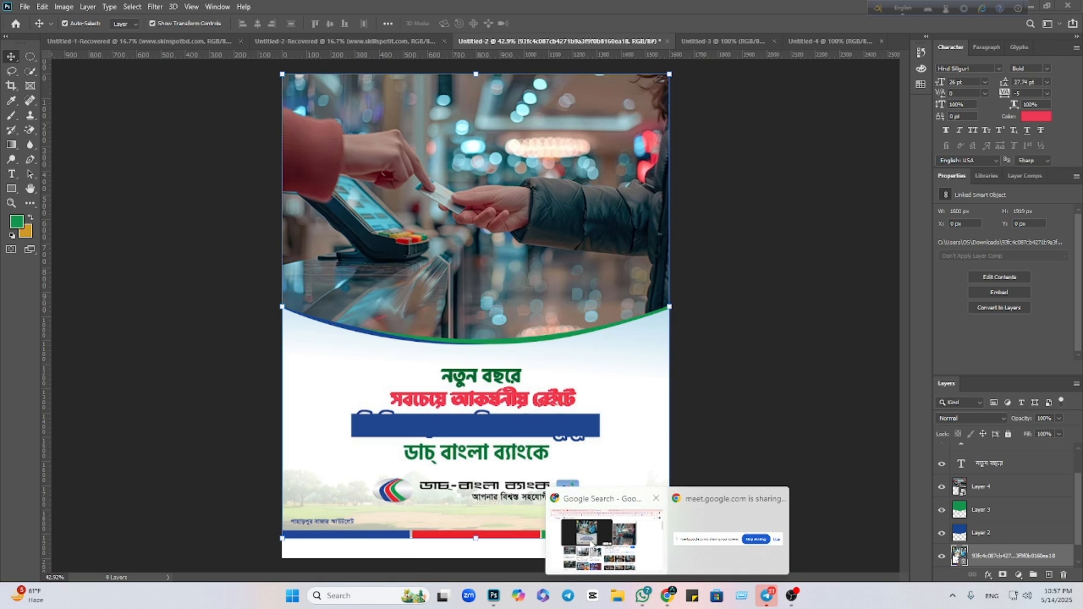
left_click(593, 545)
left_click_drag(294, 283, 397, 285)
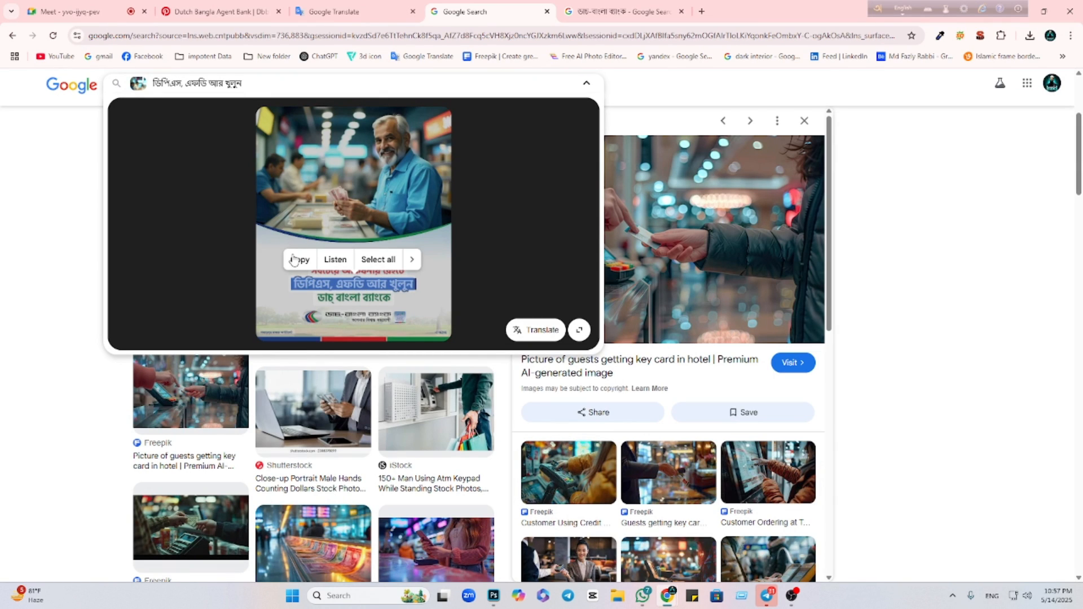
left_click(292, 260)
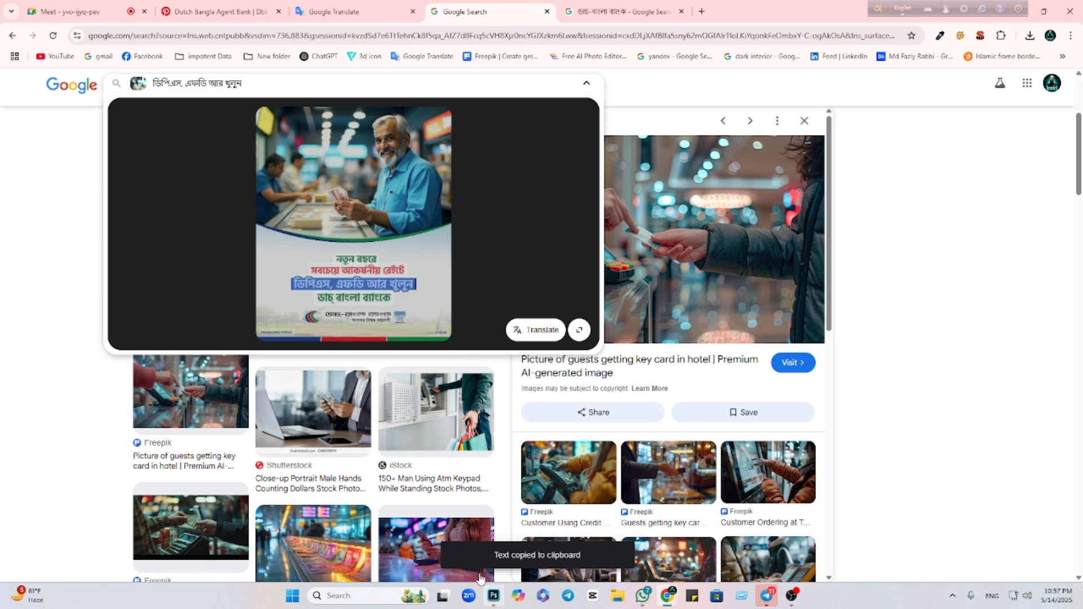
Switch to Photoshop, duplicate the red second headline line, and stack the copy's layer above the blue rectangle.
left_click(493, 596)
left_click(458, 405)
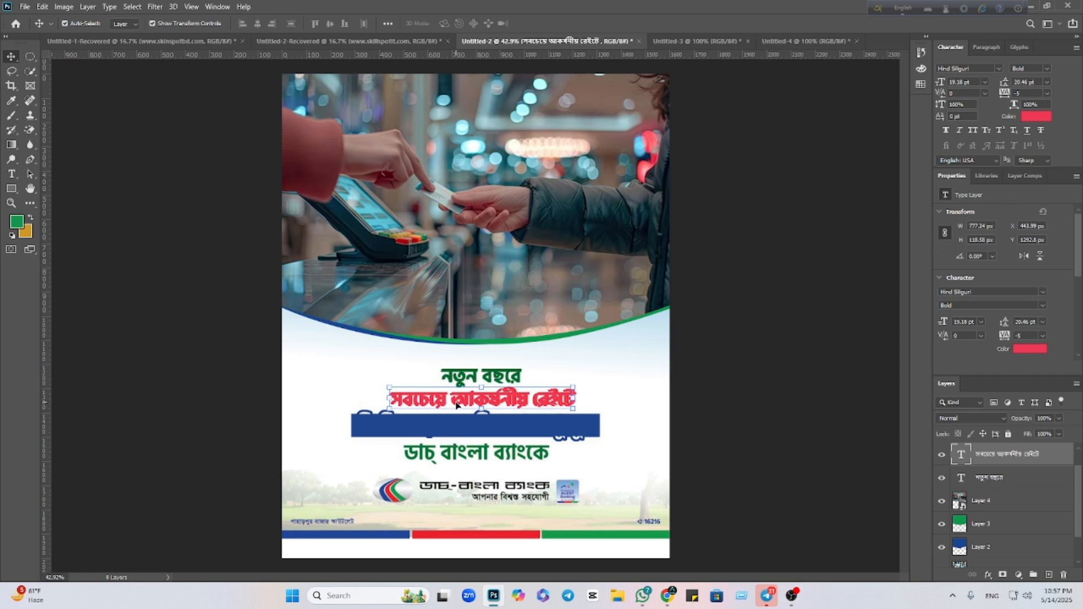
left_click_drag(446, 404, 372, 488)
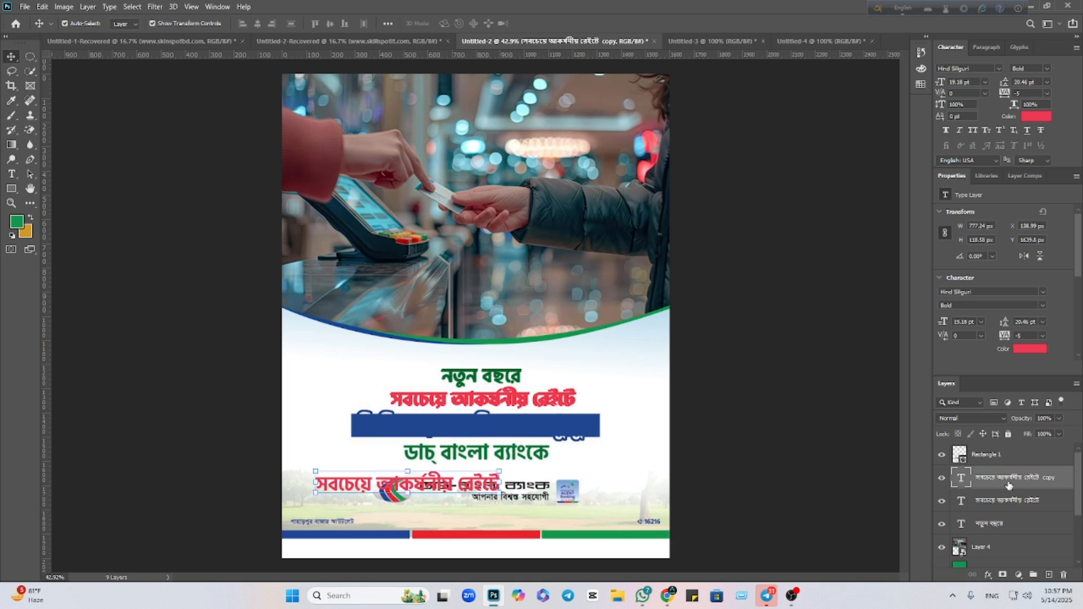
left_click_drag(1009, 486, 998, 458)
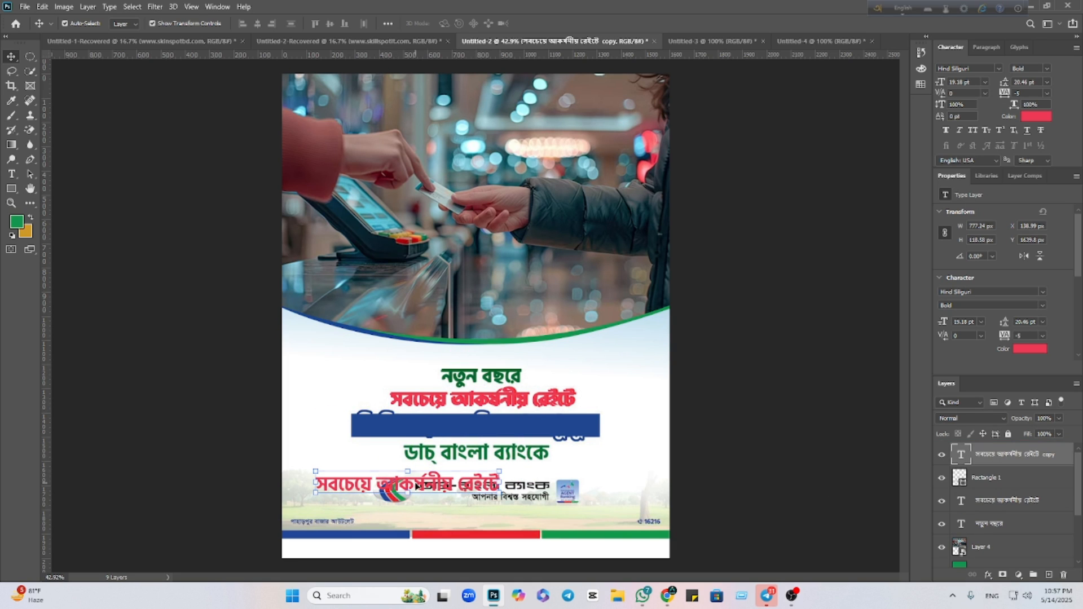
Replace the duplicated line's text with the copied "ডিপিএস, এফডি আর খুলুন".
double_click(417, 485)
key("ctrl+v")
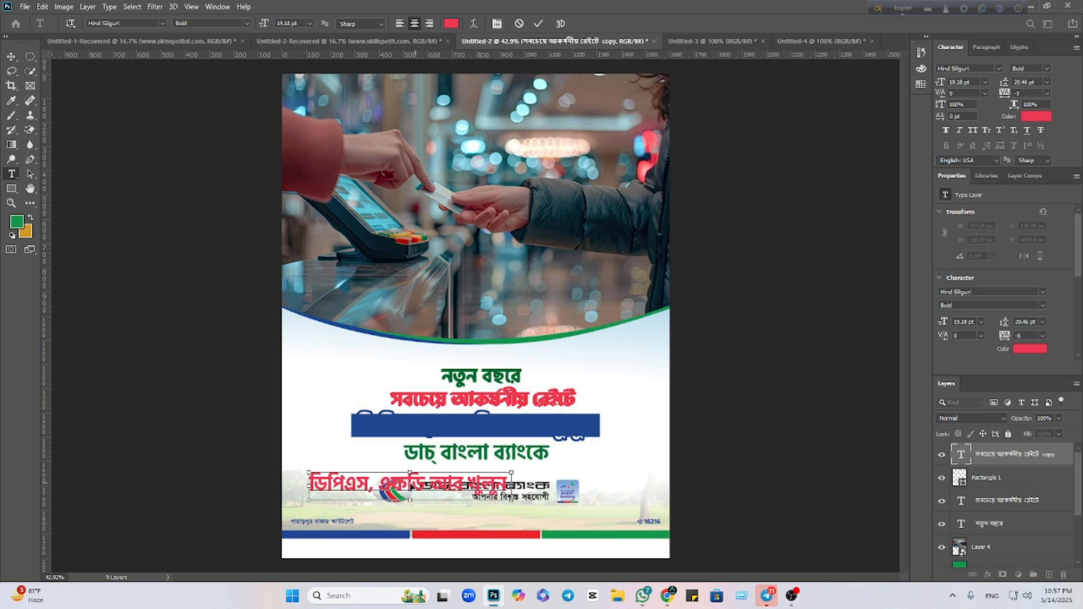
left_click(11, 56)
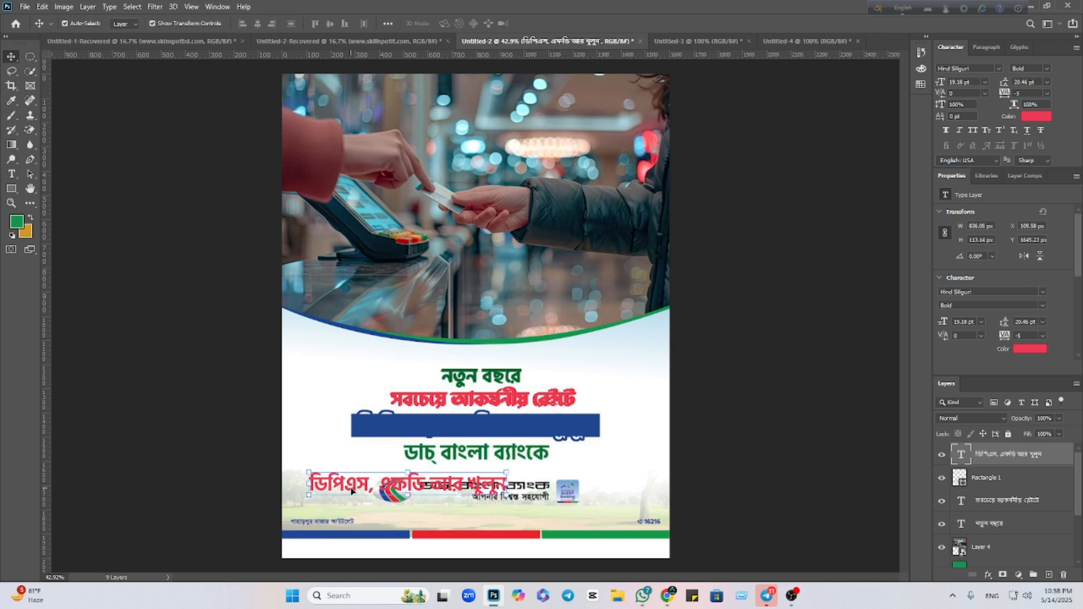
Move the third headline line onto the blue bar and scale it to about 122.77% to span the bar.
left_click_drag(360, 482, 398, 427)
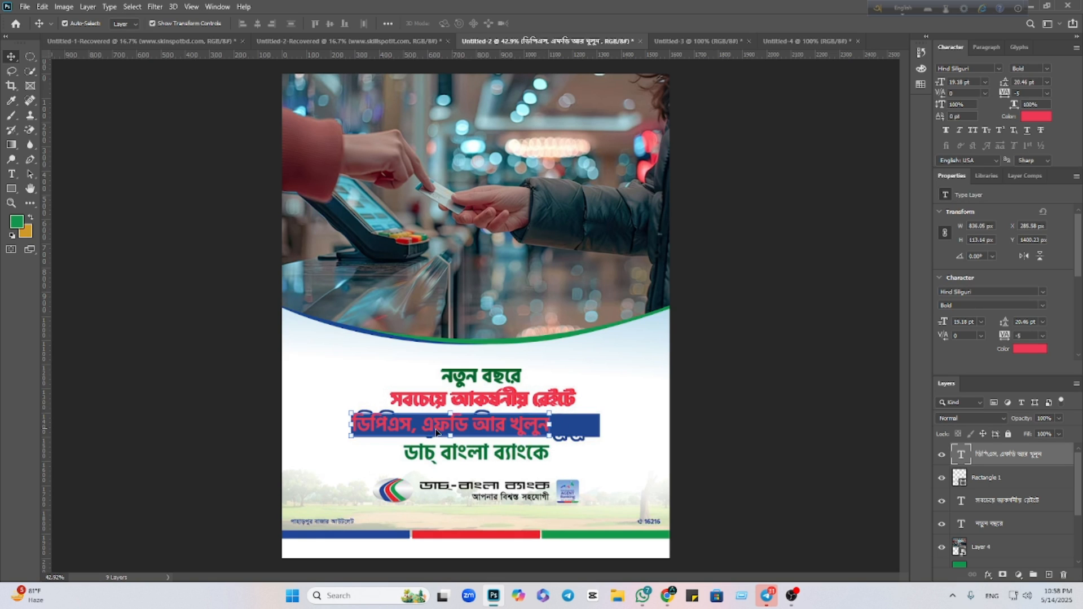
left_click_drag(554, 425, 599, 424)
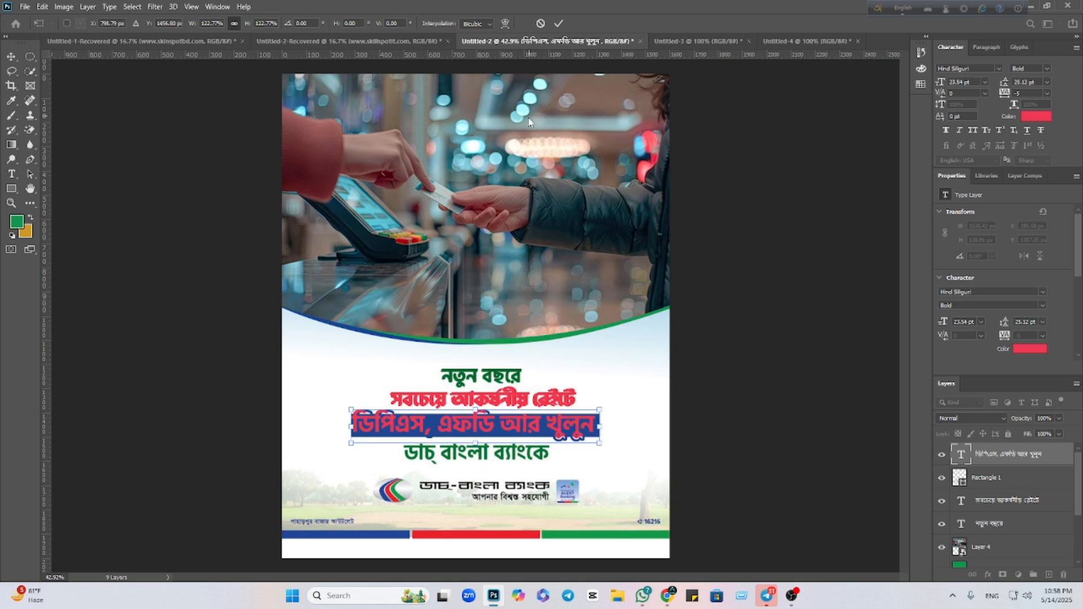
left_click(559, 23)
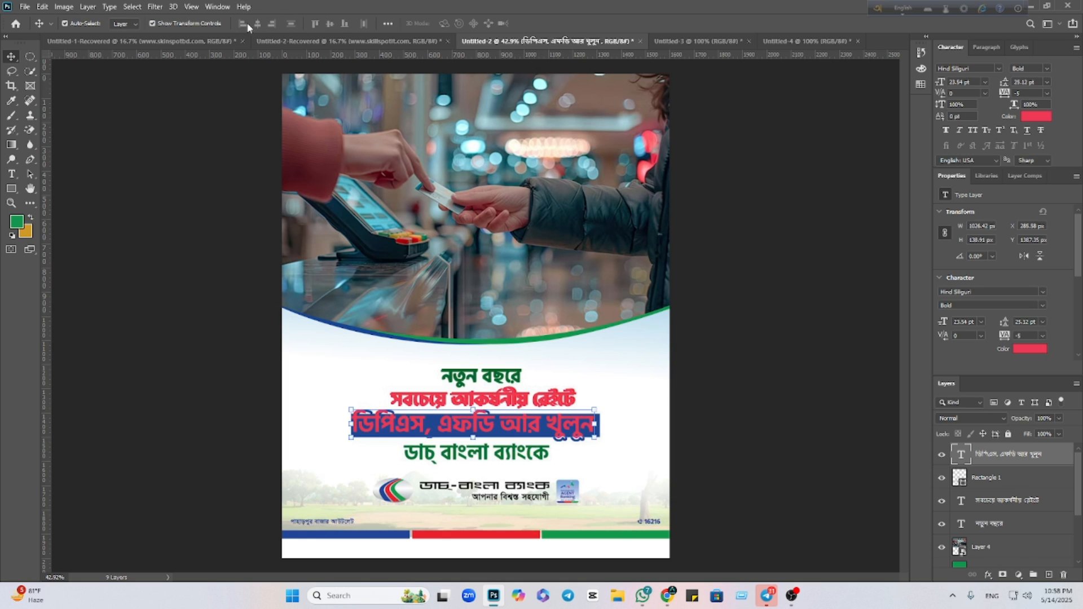
Set alignment to the canvas and center the third headline line horizontally.
left_click(388, 23)
left_click(421, 125)
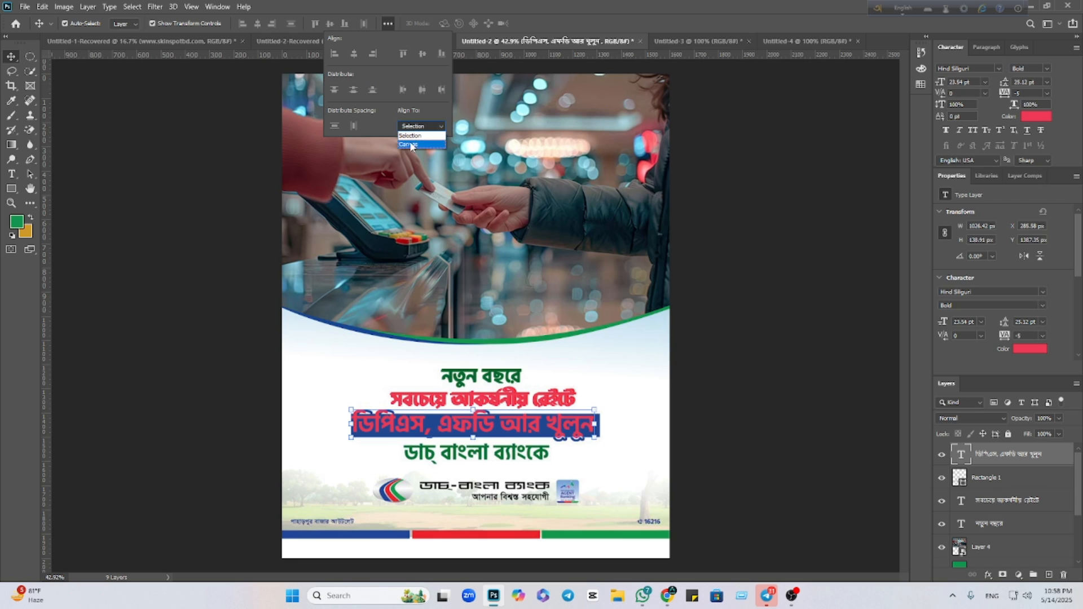
left_click(416, 145)
left_click(262, 26)
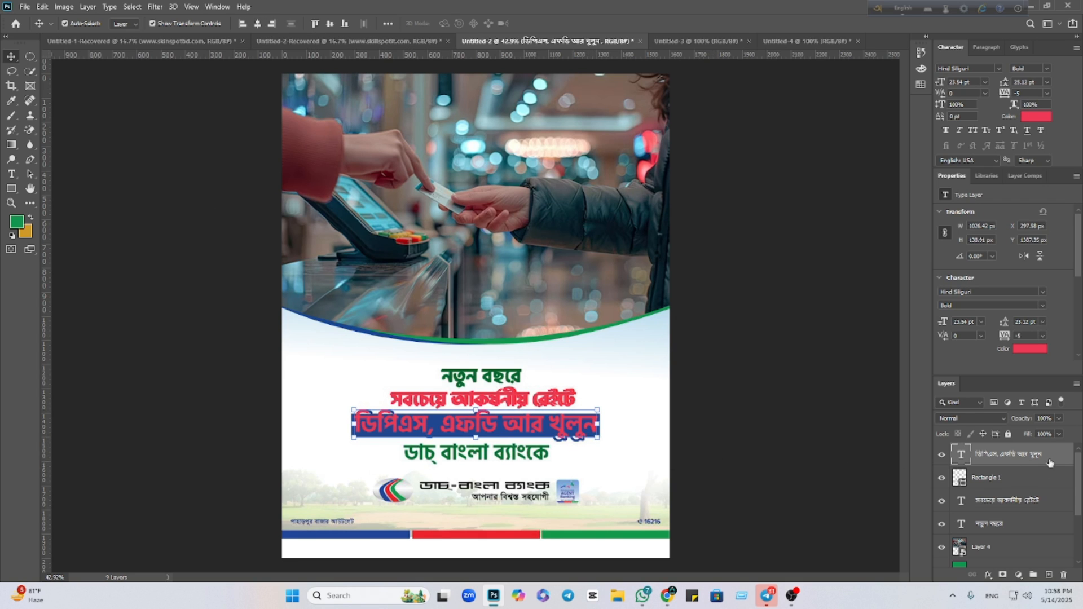
Give the third headline line a white color overlay and a stroke in blue 204791 sampled from the bar.
double_click(958, 456)
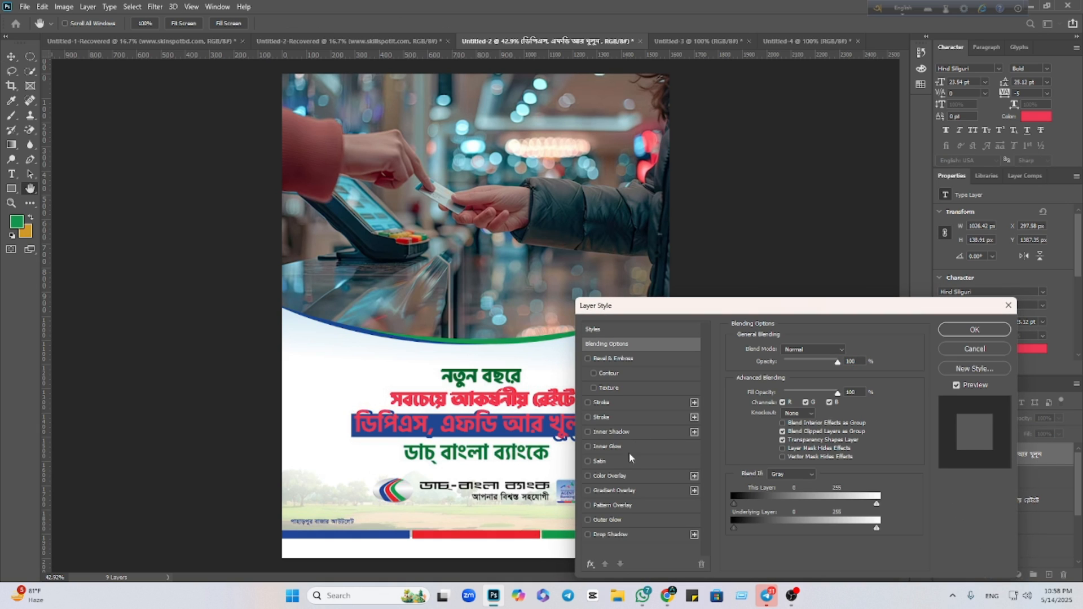
left_click(610, 477)
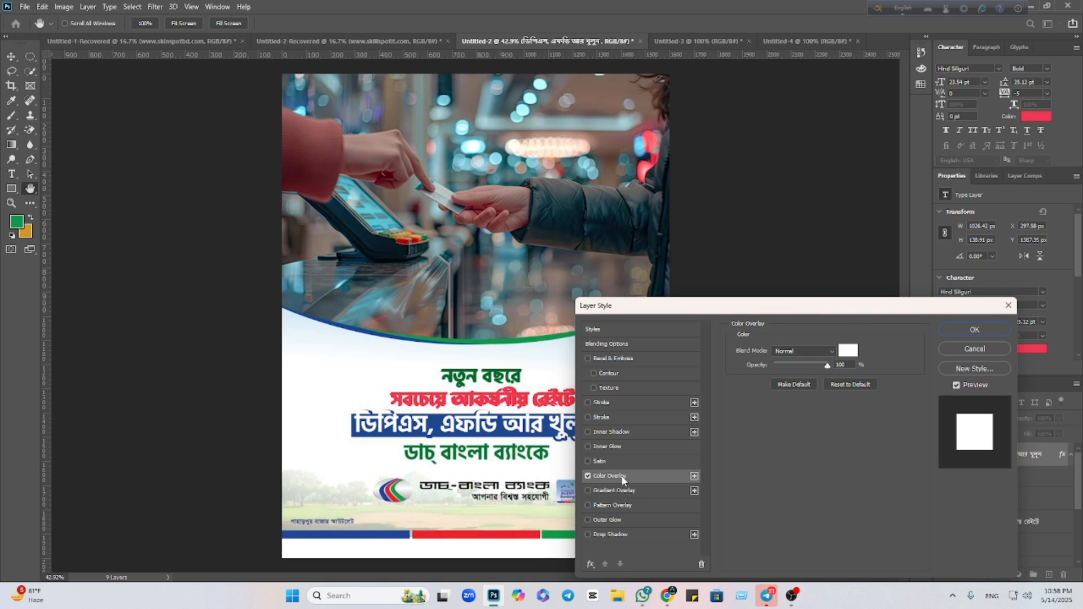
left_click(624, 403)
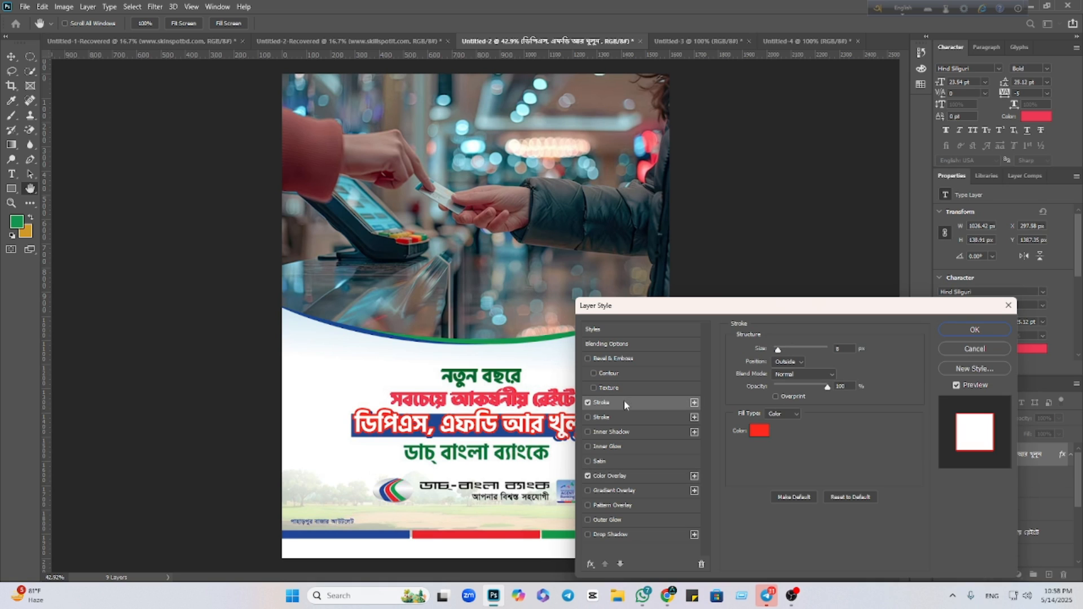
left_click(760, 432)
left_click(554, 429)
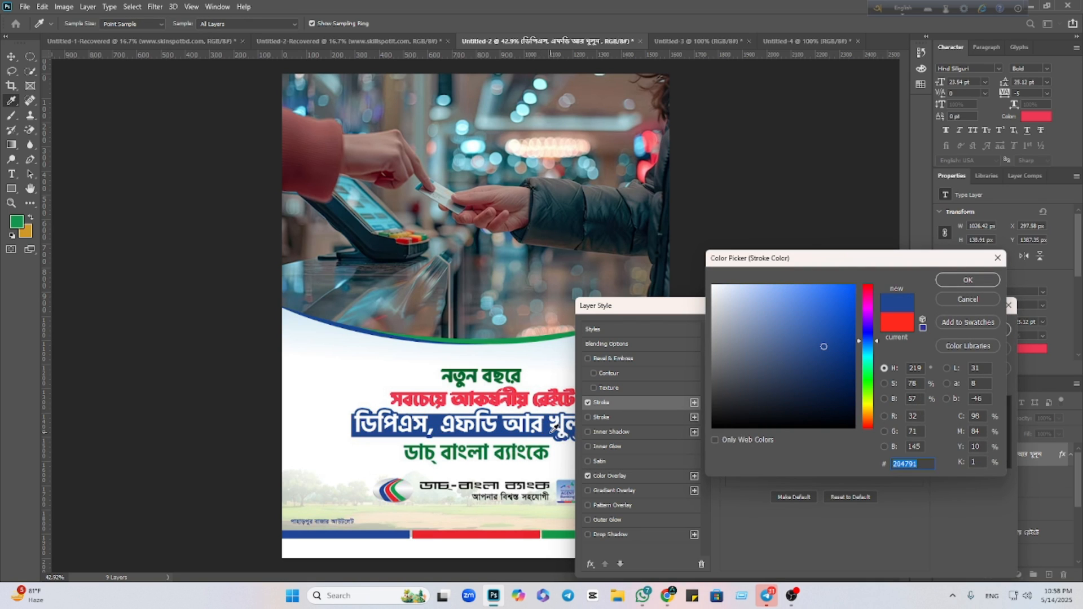
left_click(968, 280)
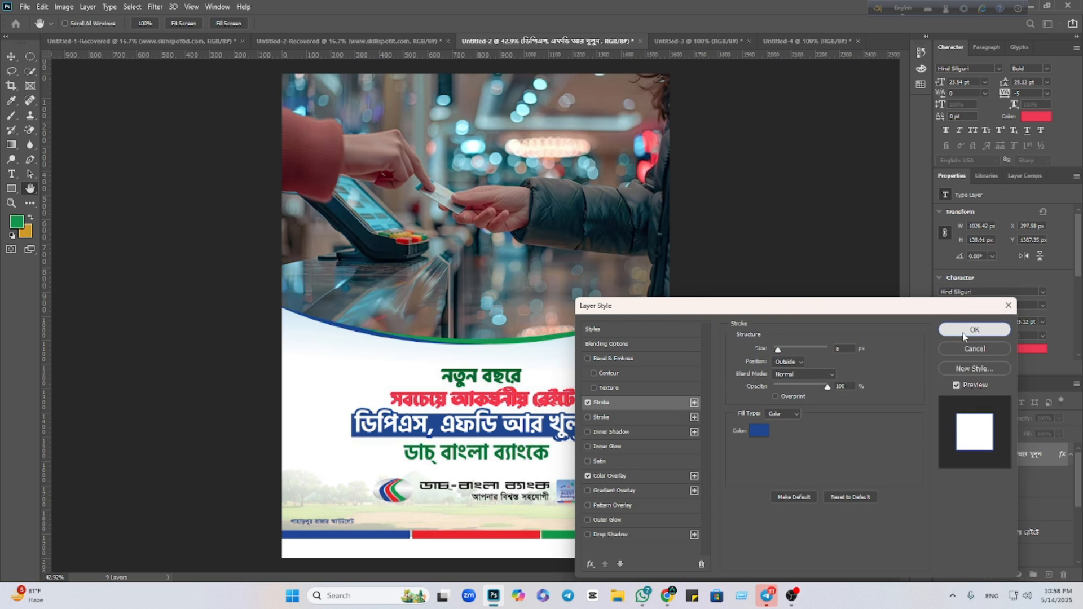
left_click(975, 332)
left_click(650, 467)
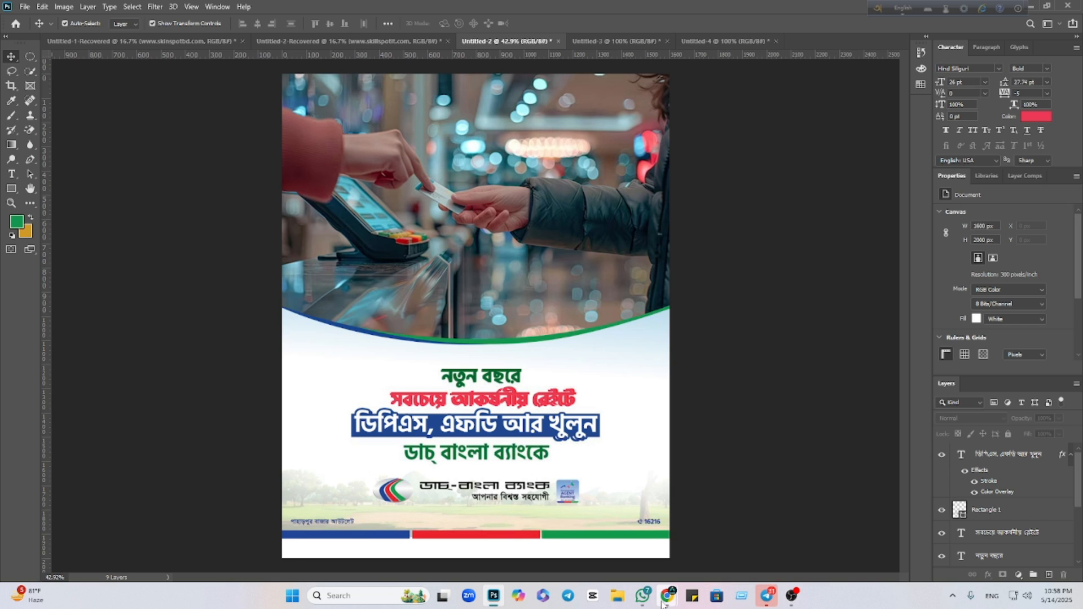
Switch to Chrome and copy the fourth headline line "ডাচ্ বাংলা ব্যাংকে" from the flyer image.
mouse_move(668, 596)
left_click(587, 525)
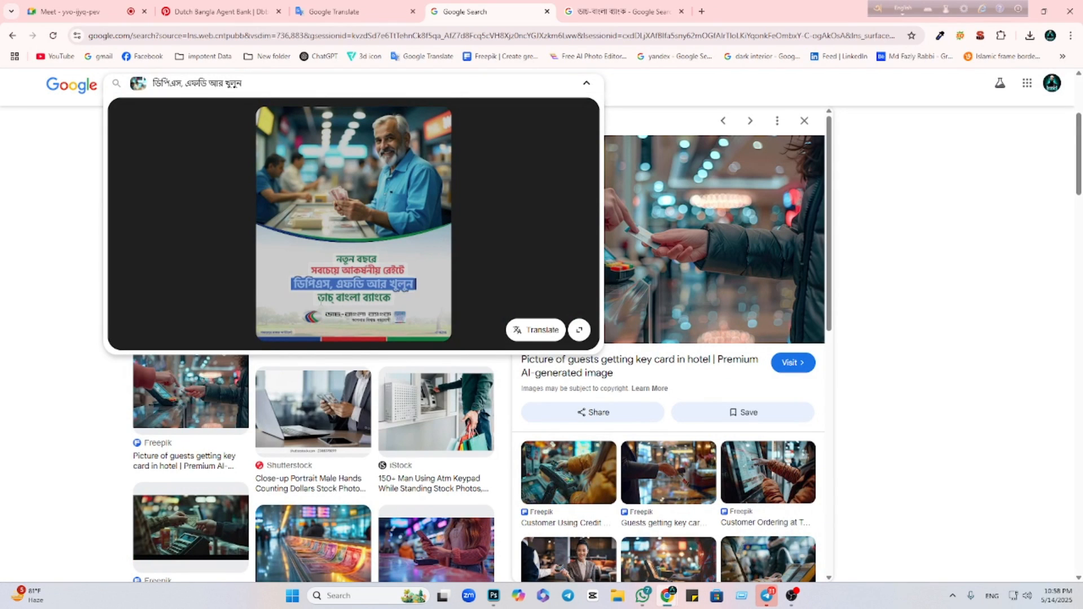
left_click(354, 298)
left_click(303, 273)
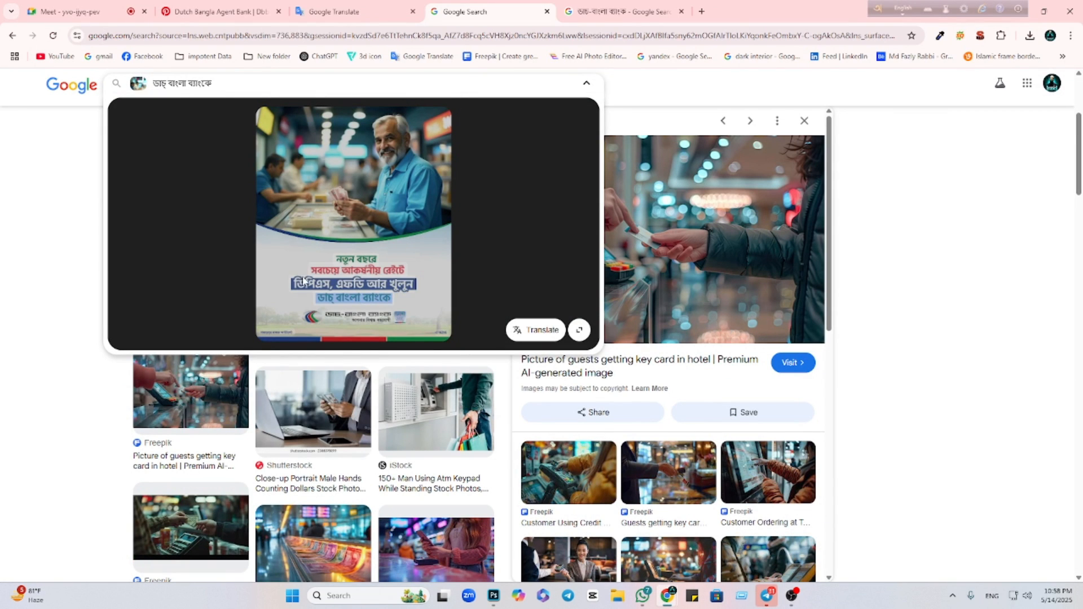
Switch to Photoshop, duplicate the red second headline line, and replace the copy's text with "ডাচ্ বাংলা ব্যাংকে".
left_click(490, 596)
left_click(472, 405)
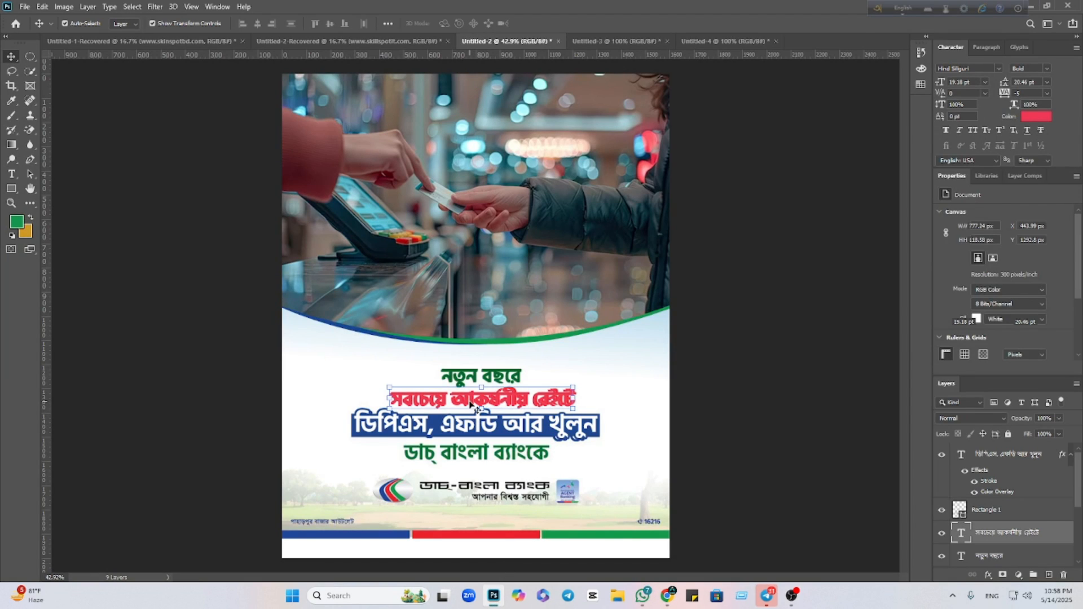
left_click_drag(460, 401, 368, 374)
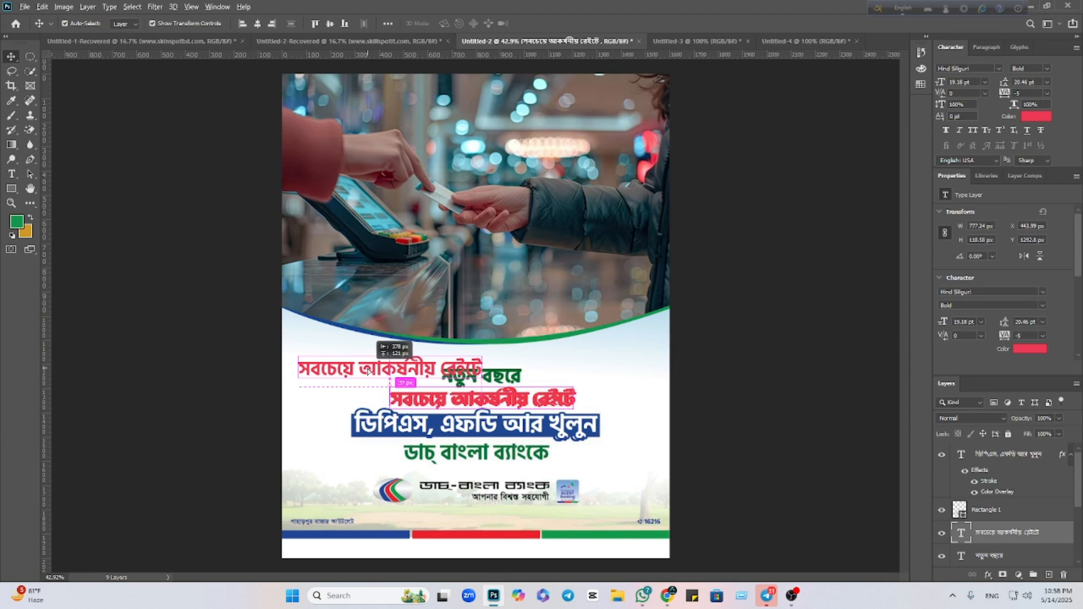
double_click(368, 365)
key("ctrl+v")
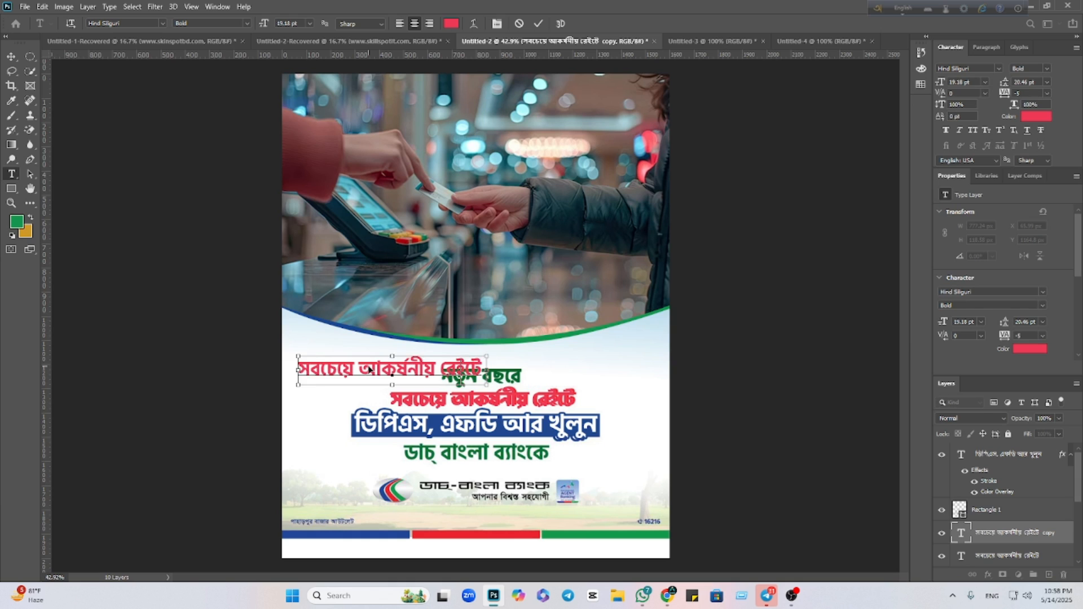
left_click(11, 56)
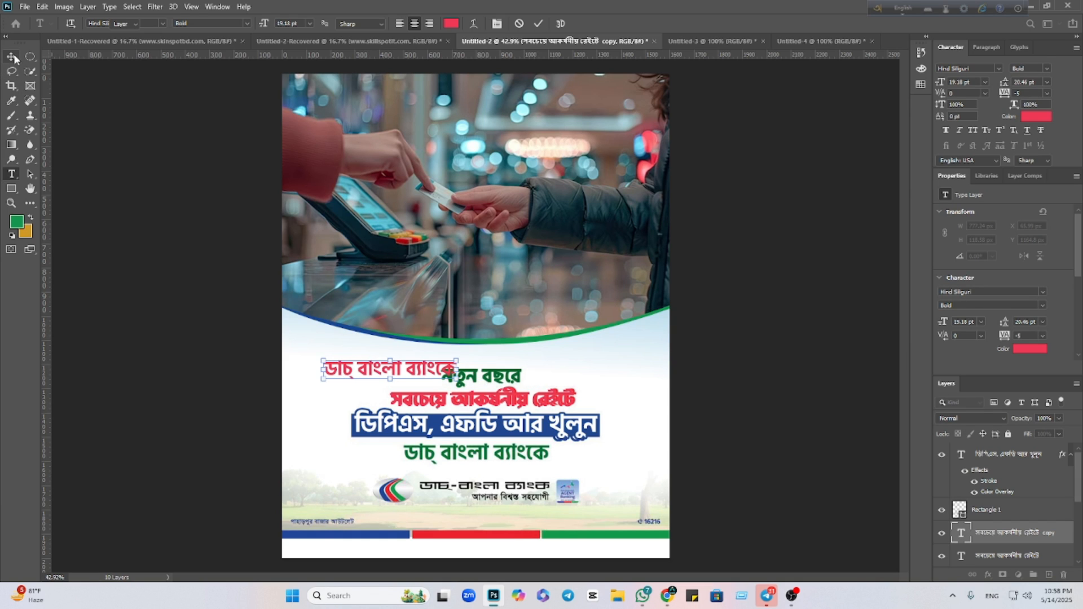
Color the new fourth headline line green 247d4b, sampled from the sample's matching line.
left_click(1030, 349)
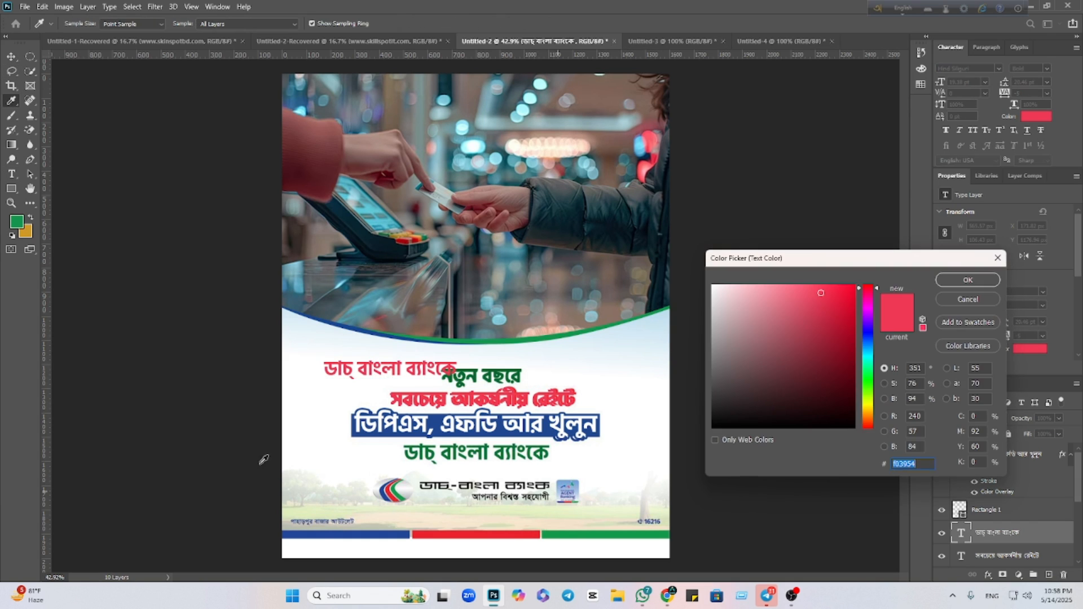
left_click(572, 532)
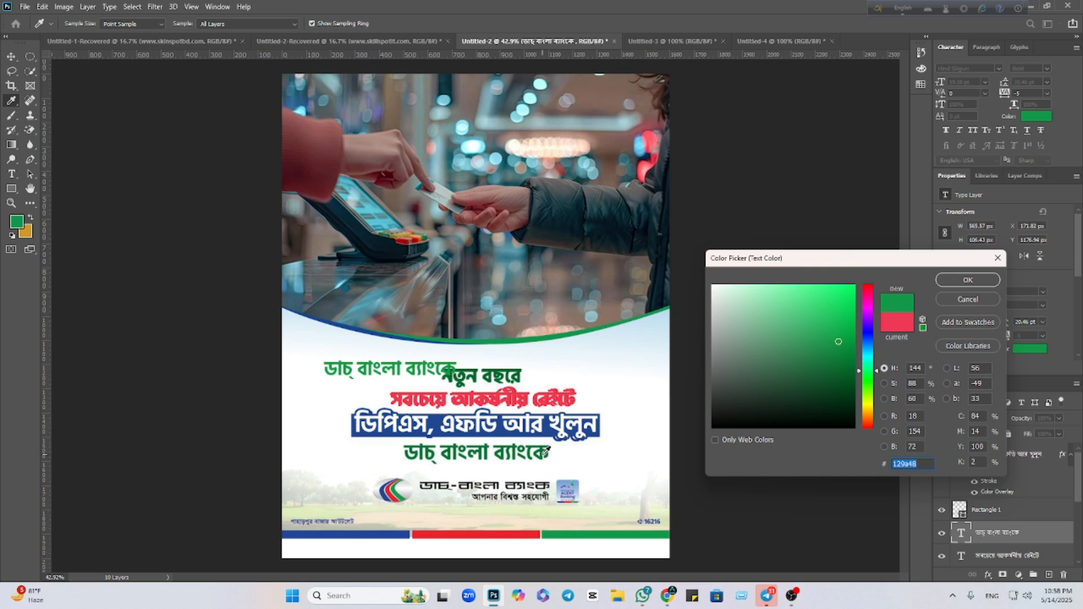
left_click(545, 453)
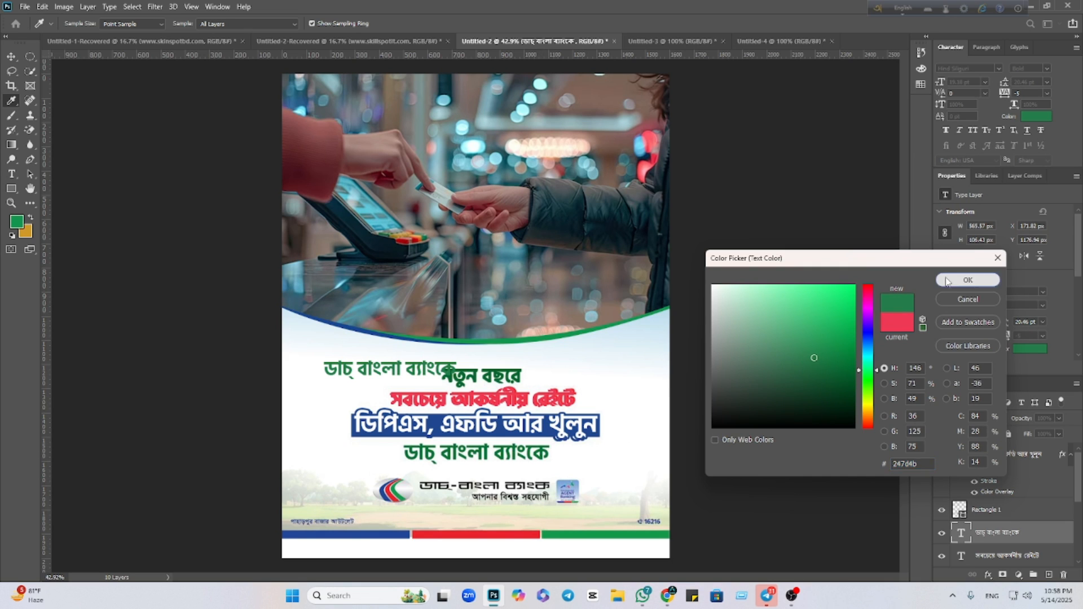
left_click(968, 280)
Move the green fourth line over the sample's matching line and scale it to about 110.29%.
left_click_drag(405, 375, 553, 457)
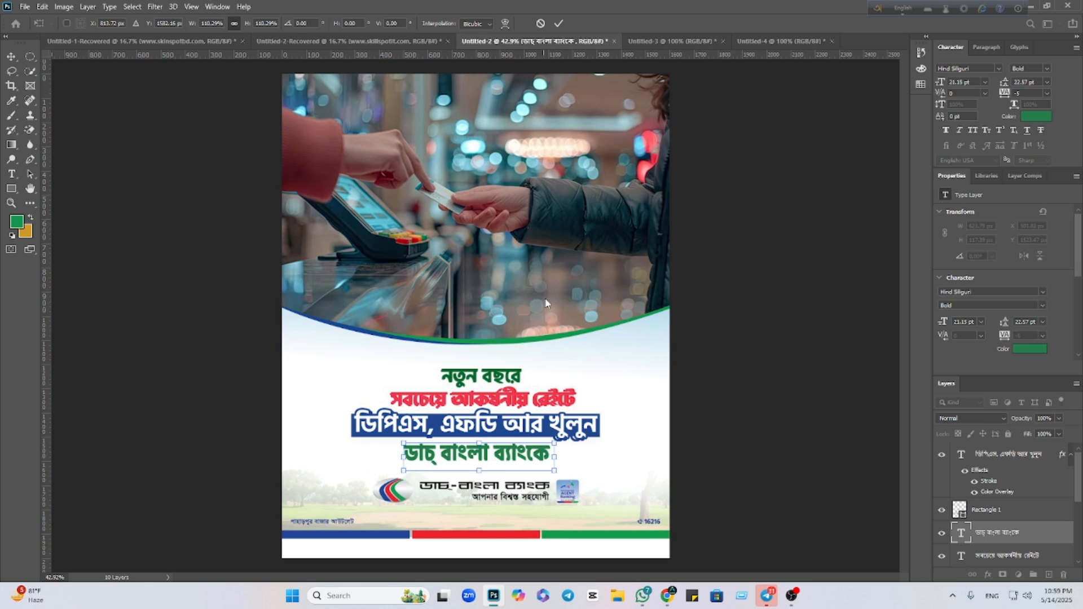
left_click(559, 24)
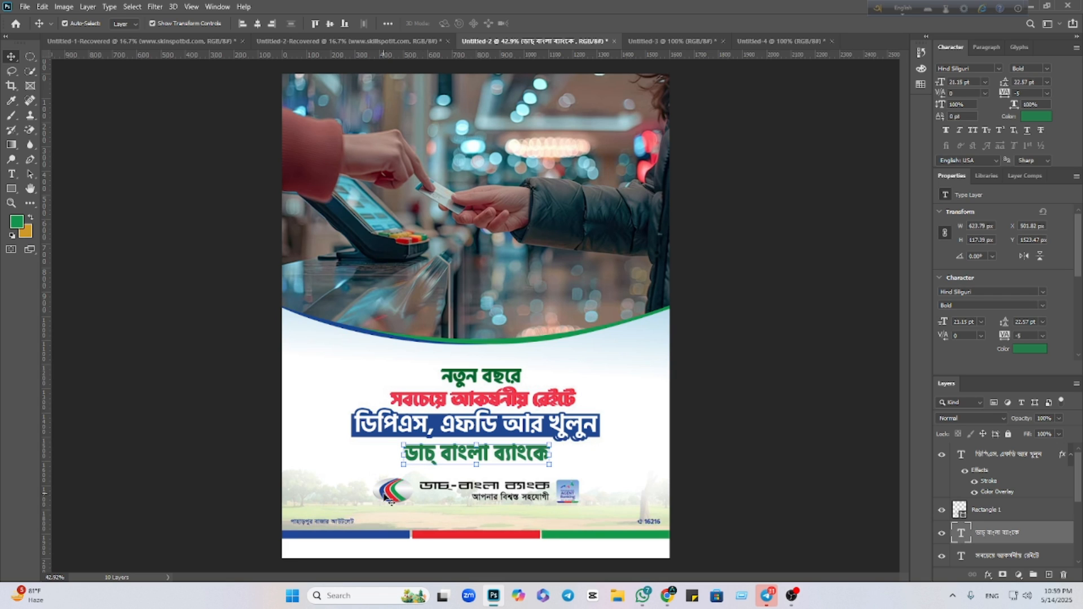
left_click(686, 468)
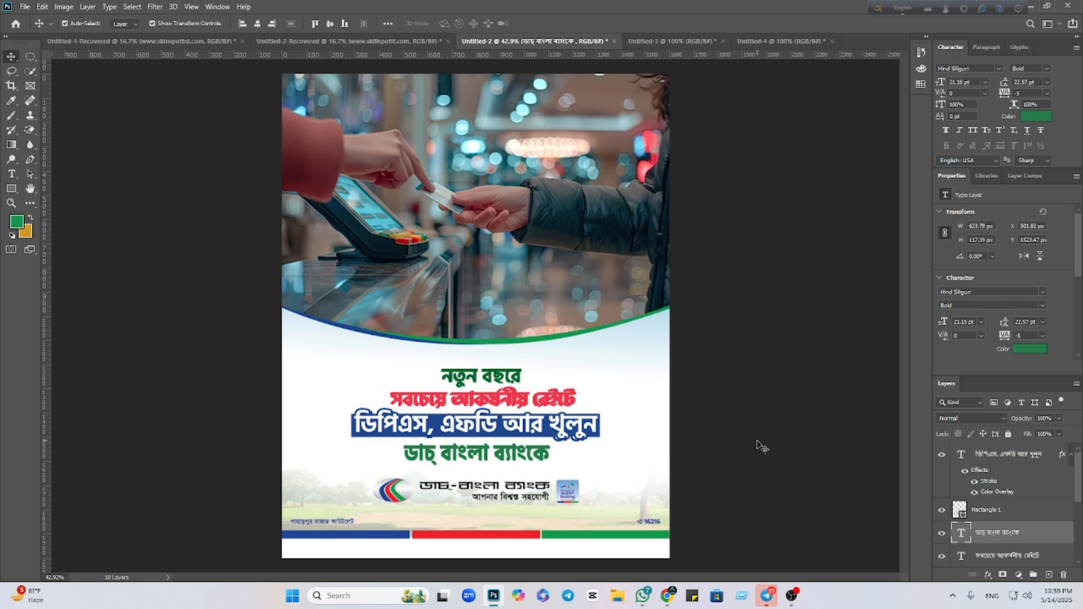
Switch to Chrome and run an image search on the bank logo area at the flyer's bottom.
mouse_move(667, 596)
left_click(595, 531)
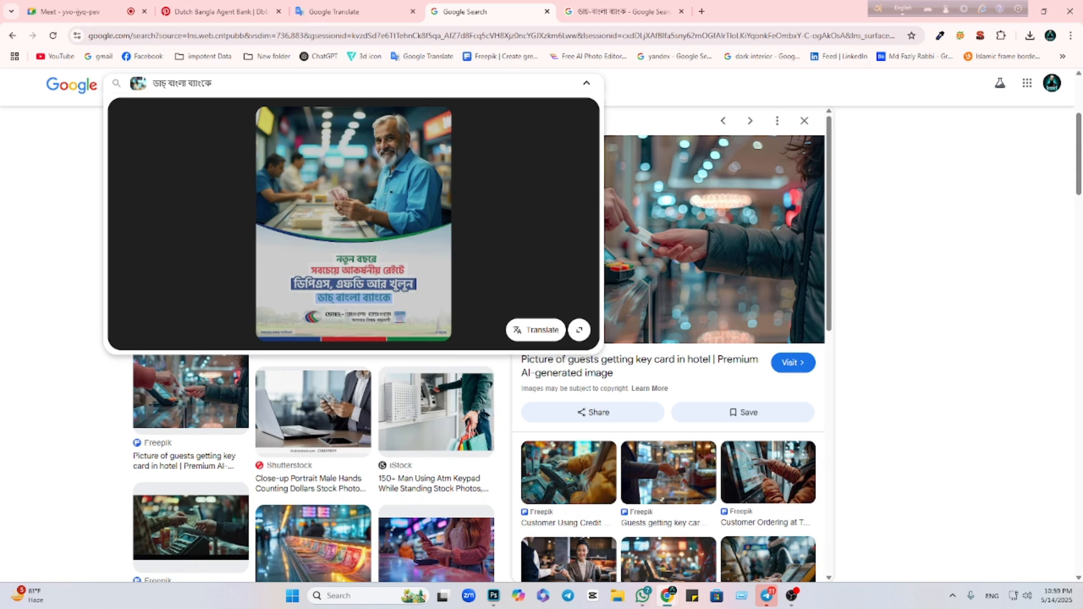
left_click(346, 315)
left_click(351, 333)
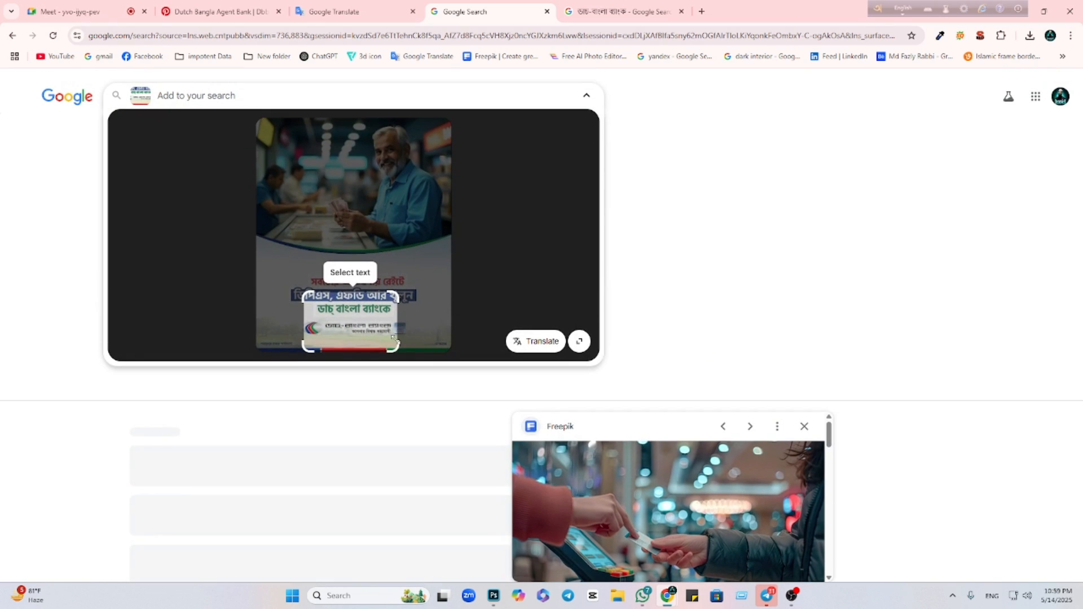
mouse_move(396, 345)
left_mouse_down()
mouse_move(412, 317)
mouse_move(362, 319)
mouse_move(362, 333)
mouse_move(400, 347)
left_mouse_up()
left_click(422, 389)
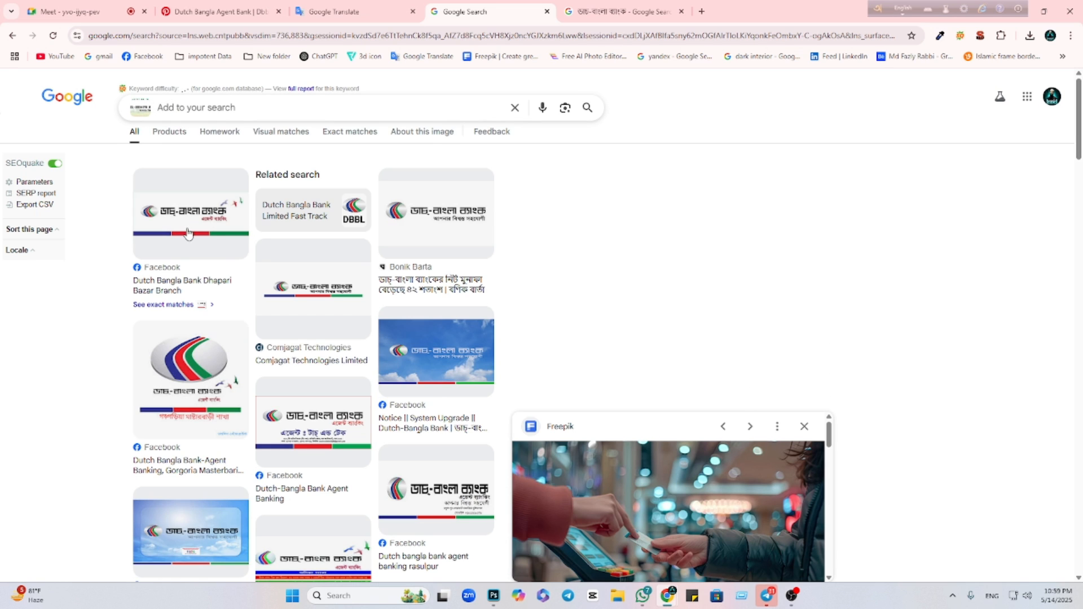
Open the Bonik Barta result showing the Dutch-Bangla Bank logo with its tagline and copy that image.
left_click(189, 234)
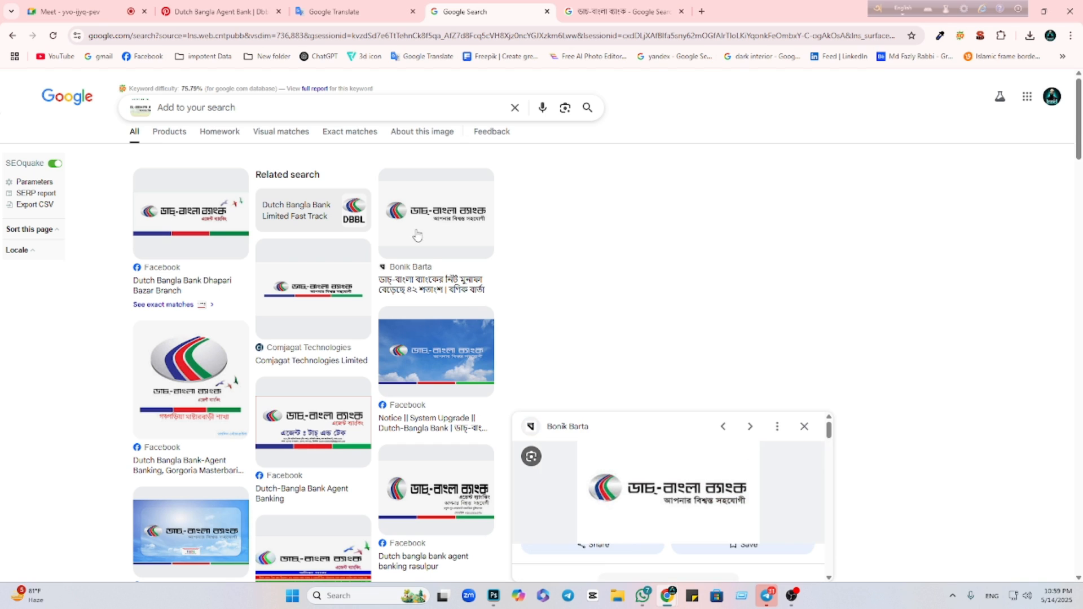
scroll(672, 484, "down", 3)
left_click(672, 484)
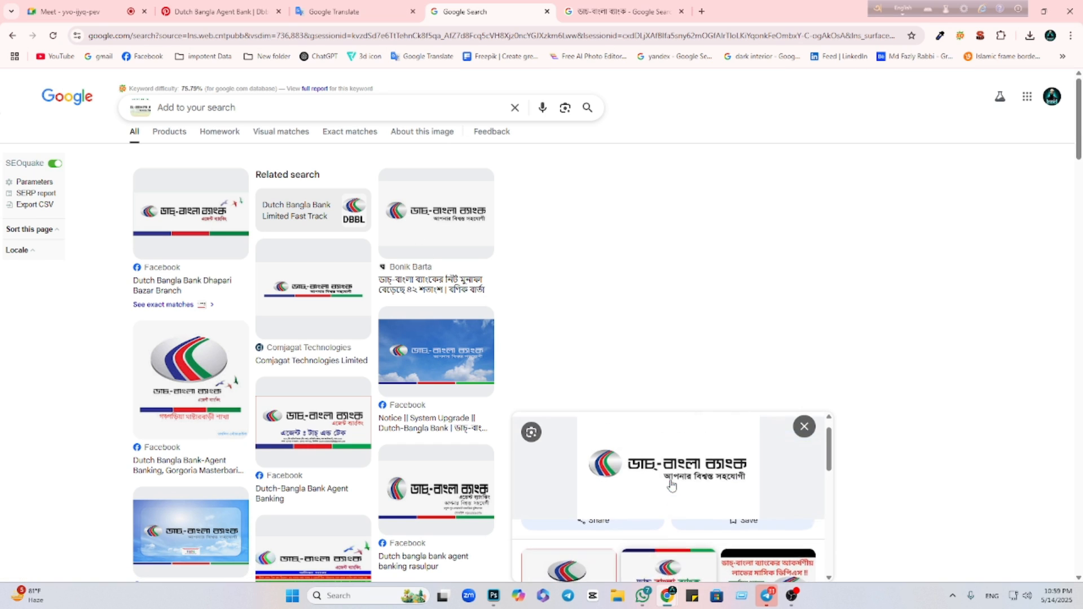
right_click(662, 477)
left_click(701, 407)
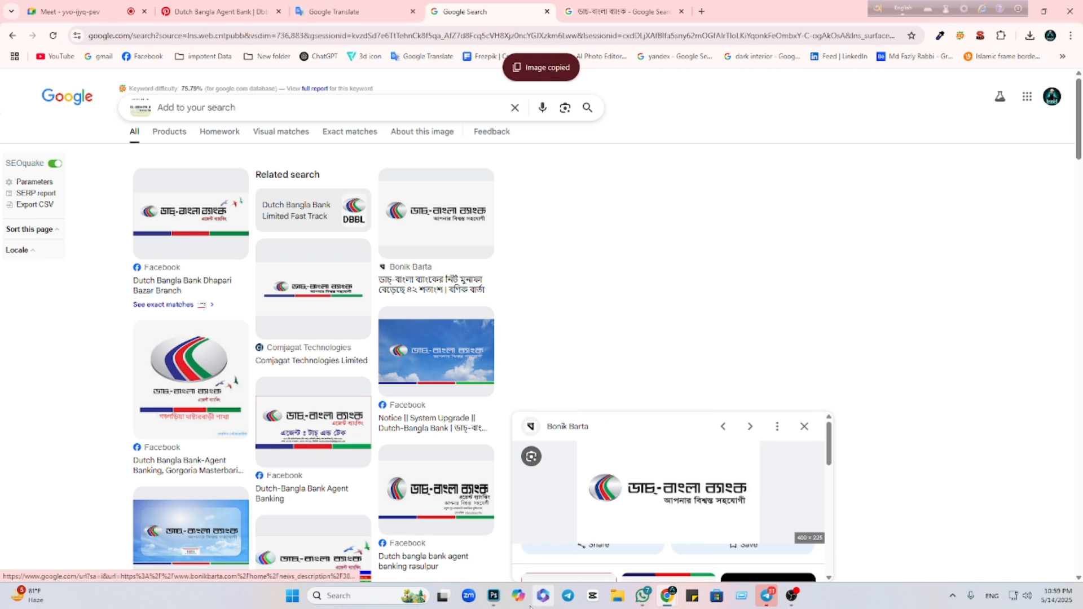
Paste the copied Bangla bank logo into the Photoshop poster beside the reference logo and erase its white background with the Magic Eraser.
left_click(495, 600)
key("ctrl+v")
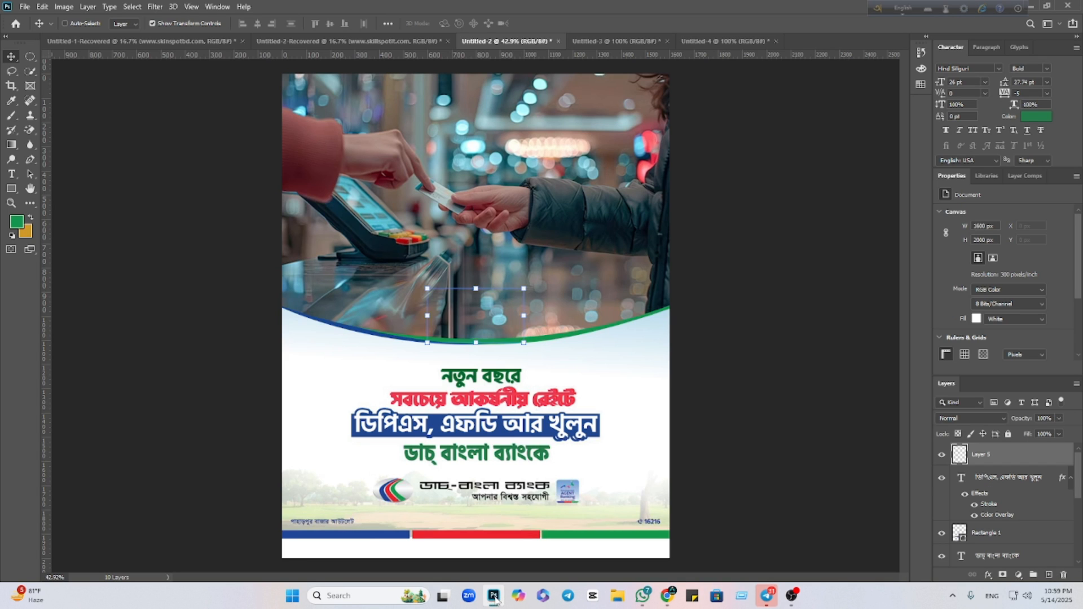
left_click_drag(477, 321, 372, 475)
left_click(30, 132)
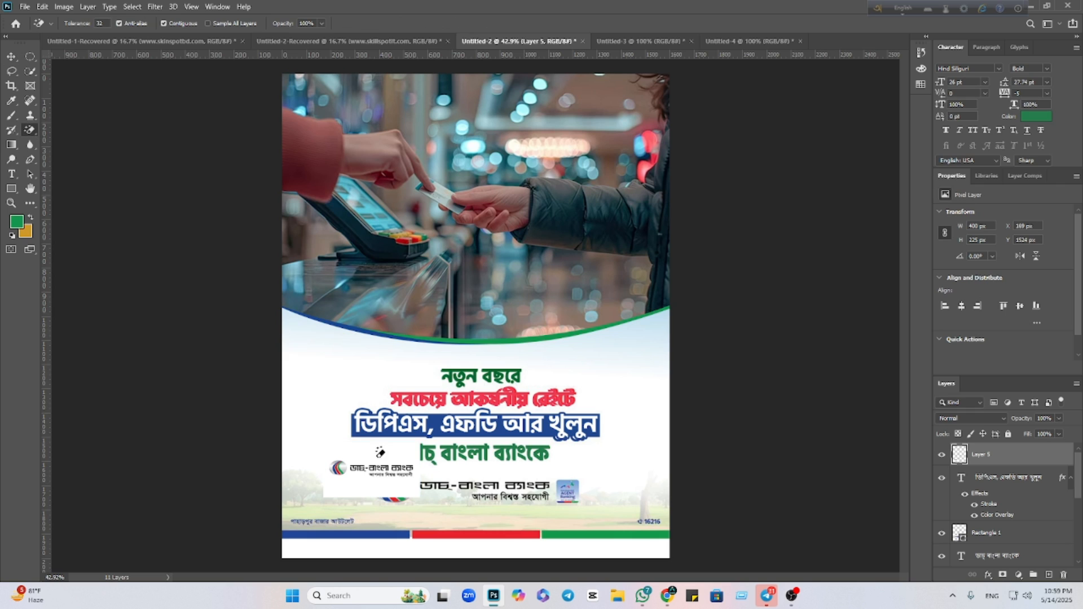
left_click(391, 451)
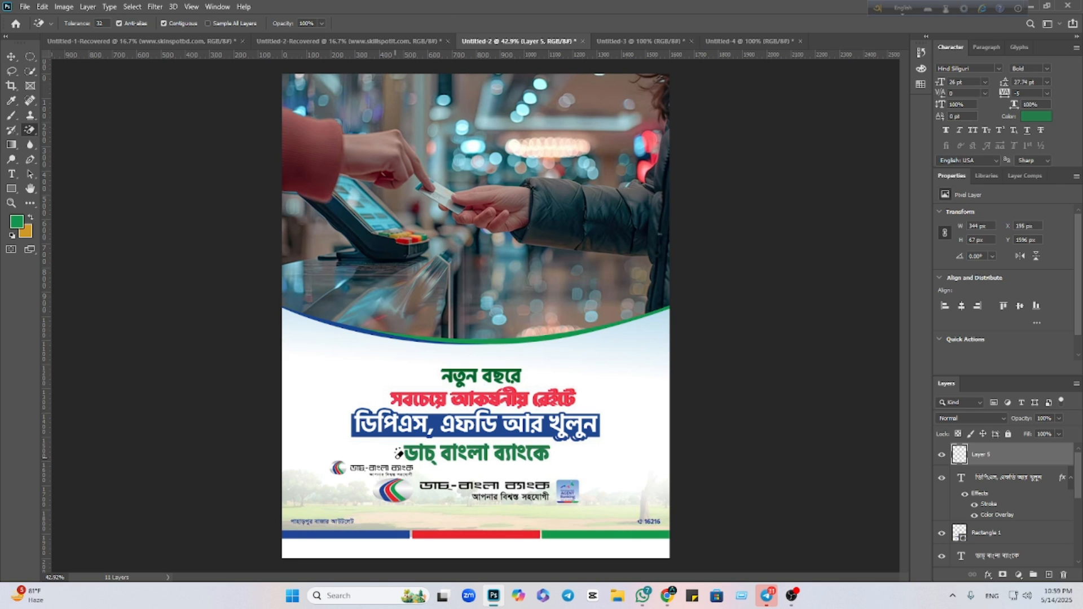
Scale the pasted logo to about 737 × 141 px and fit it over the reference logo.
left_click(11, 58)
left_click_drag(414, 469, 551, 492)
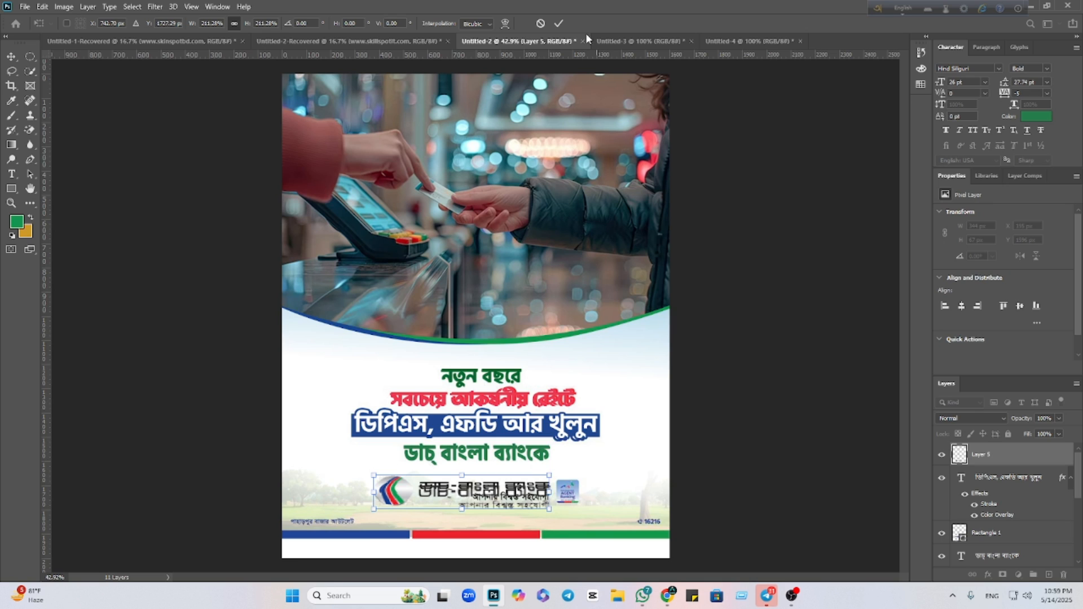
left_click(557, 26)
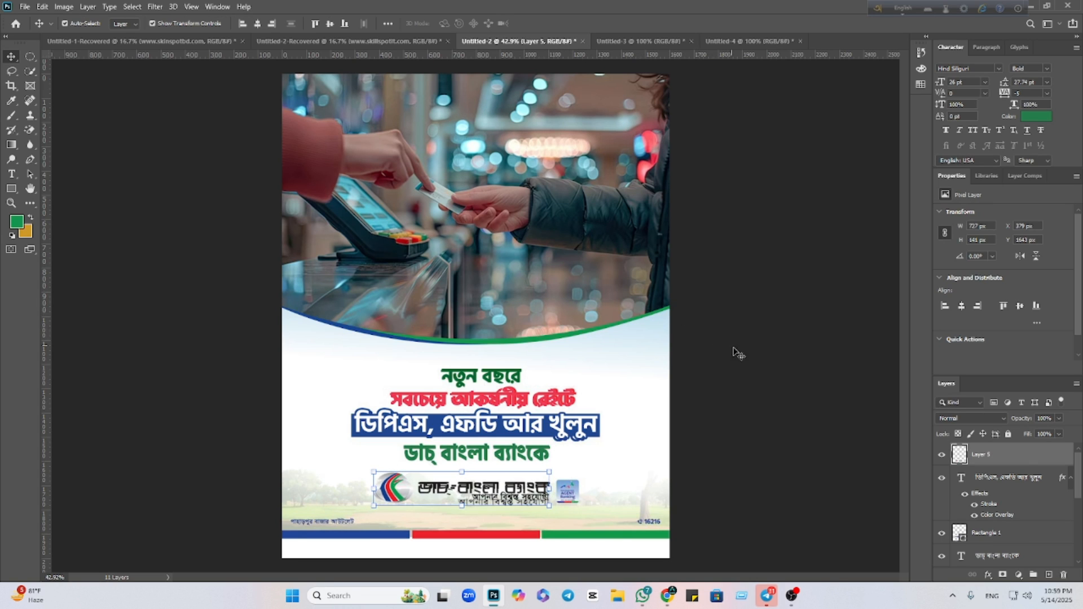
Hide the reference poster layer to check the logo against a plain background, and show the layer again.
left_click(636, 405)
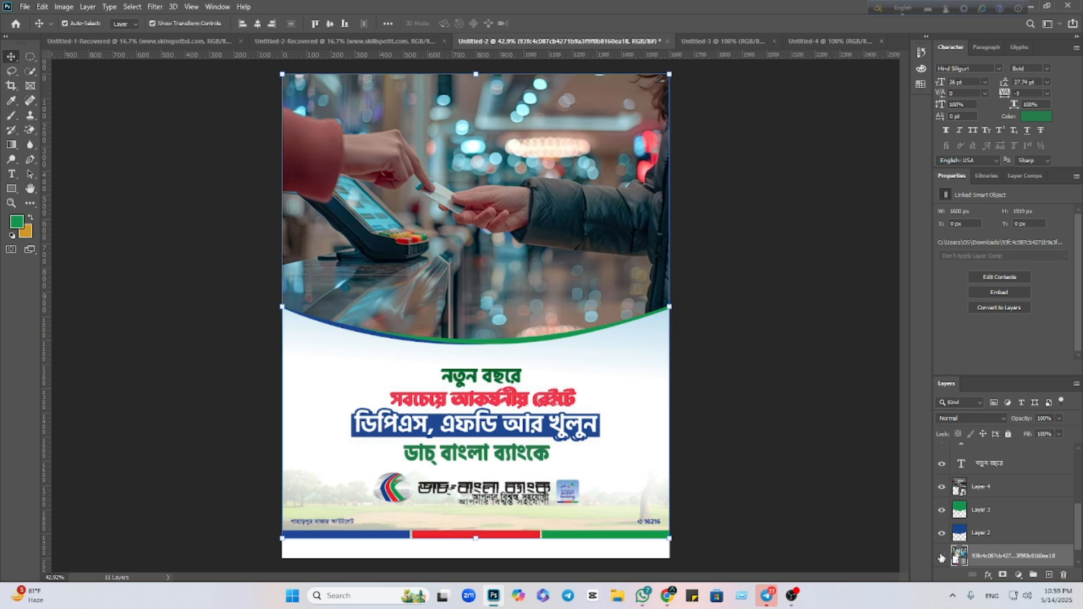
left_click(941, 557)
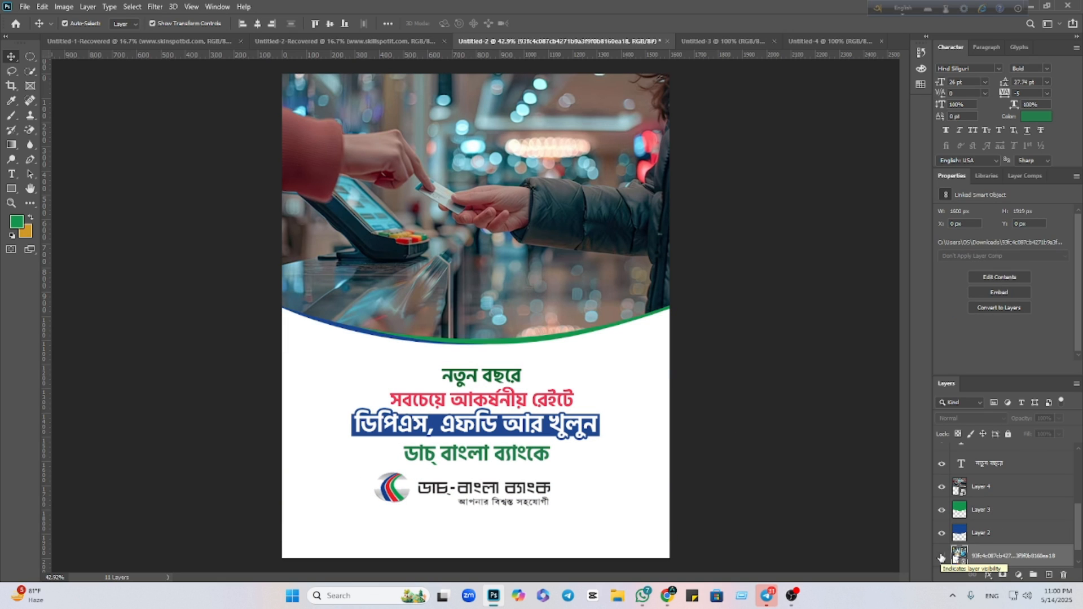
left_click(941, 557)
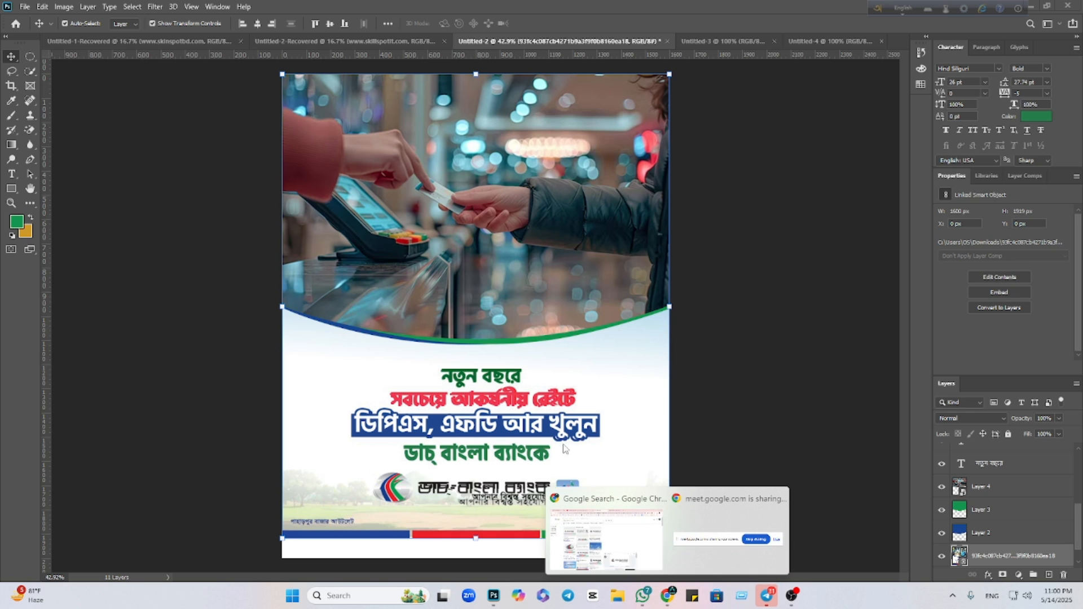
Switch to Chrome, search Google Images for "ডাচ-বাংলা ব্যাংক logo" and preview the Wikimedia Commons logo.
left_click(599, 522)
left_click(598, 11)
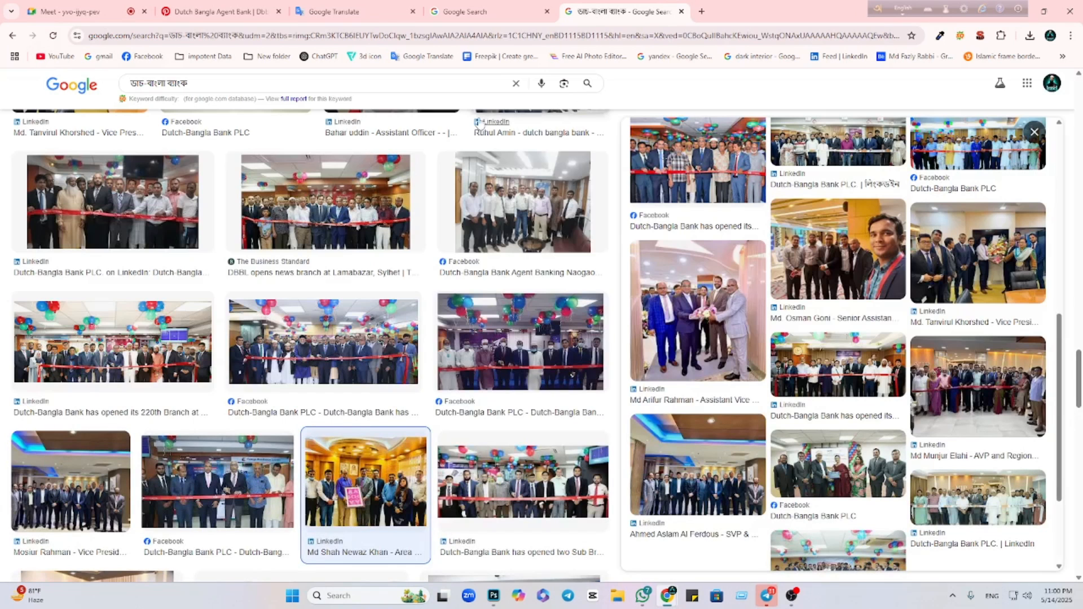
left_click(276, 88)
type("logo")
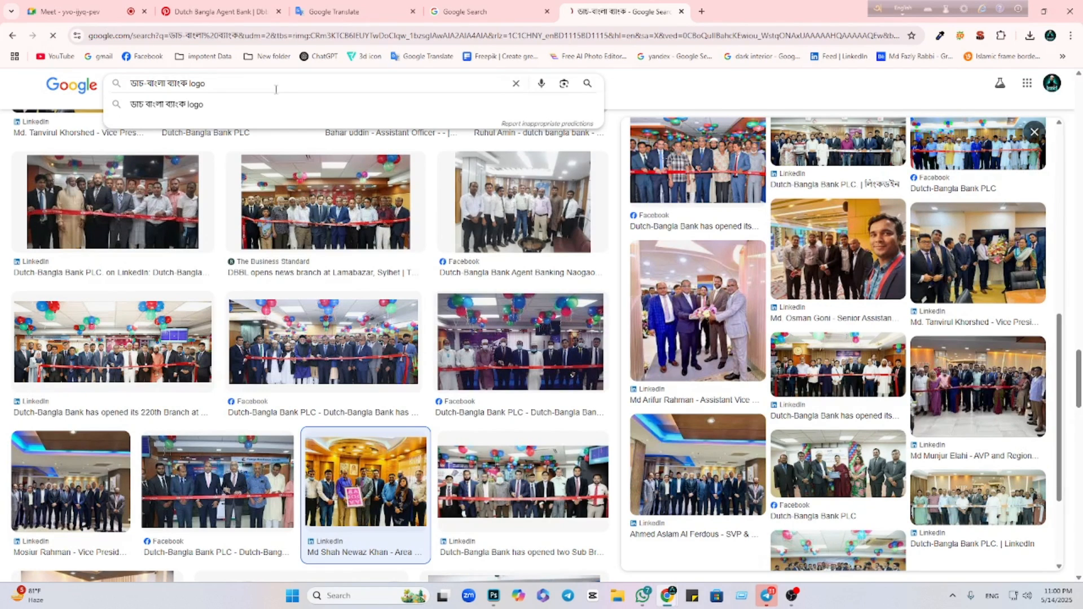
key("Return")
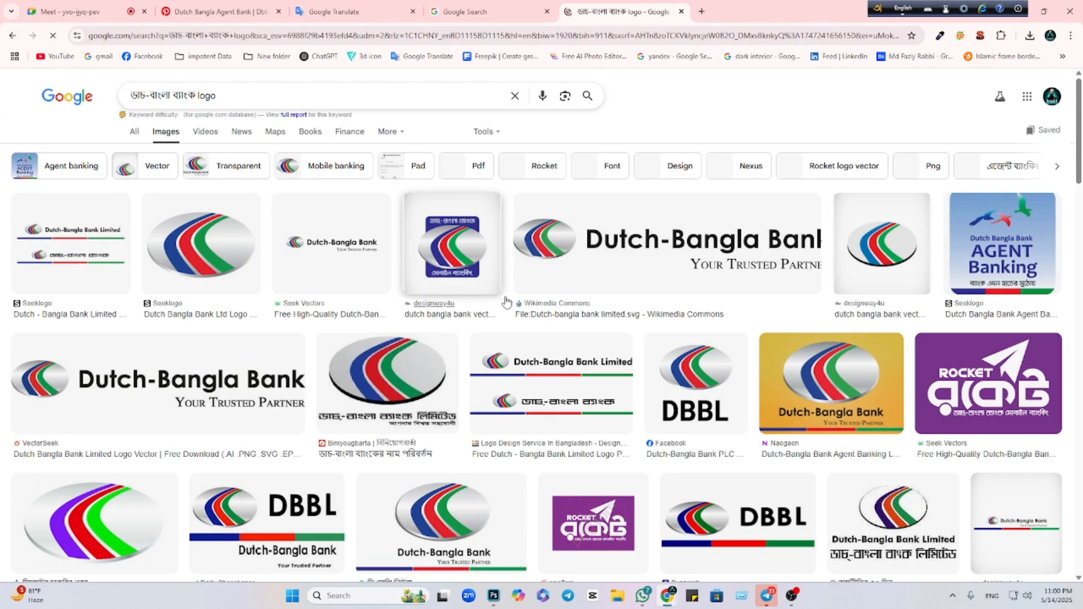
left_click(530, 282)
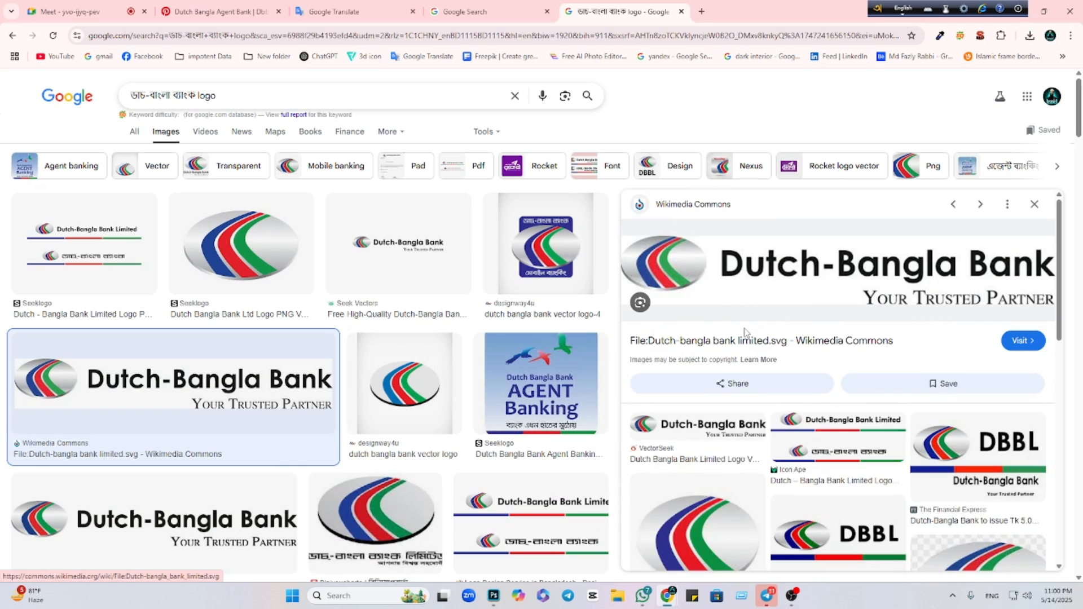
Refine the image search to "ডাচ-বাংলা ব্যাংক logo png" and save the VectorSeek Dutch-Bangla Bank logo as a PNG in Downloads.
left_click(336, 101)
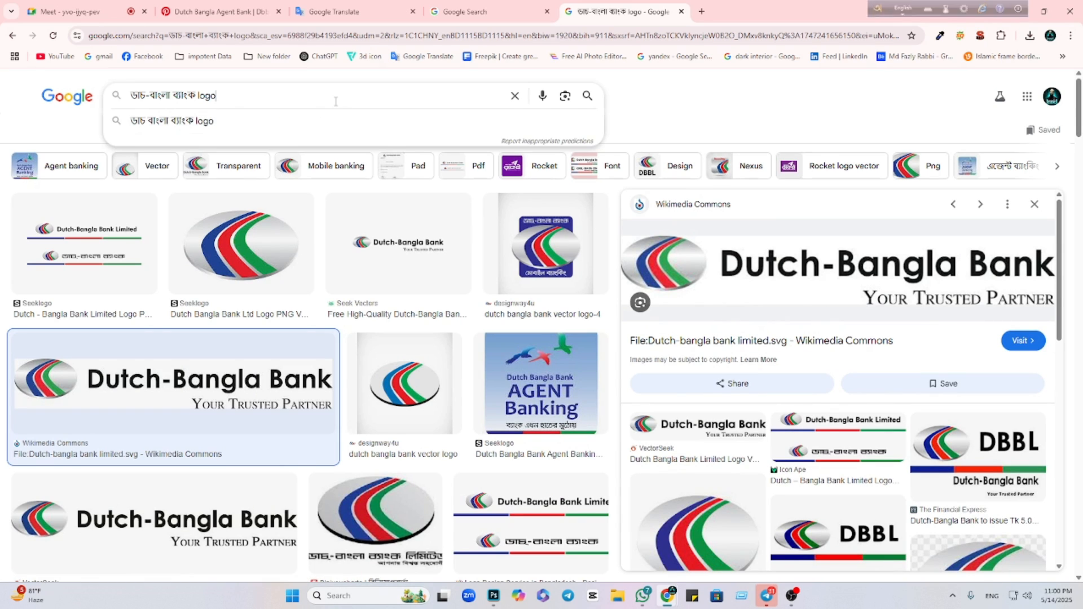
type("pn")
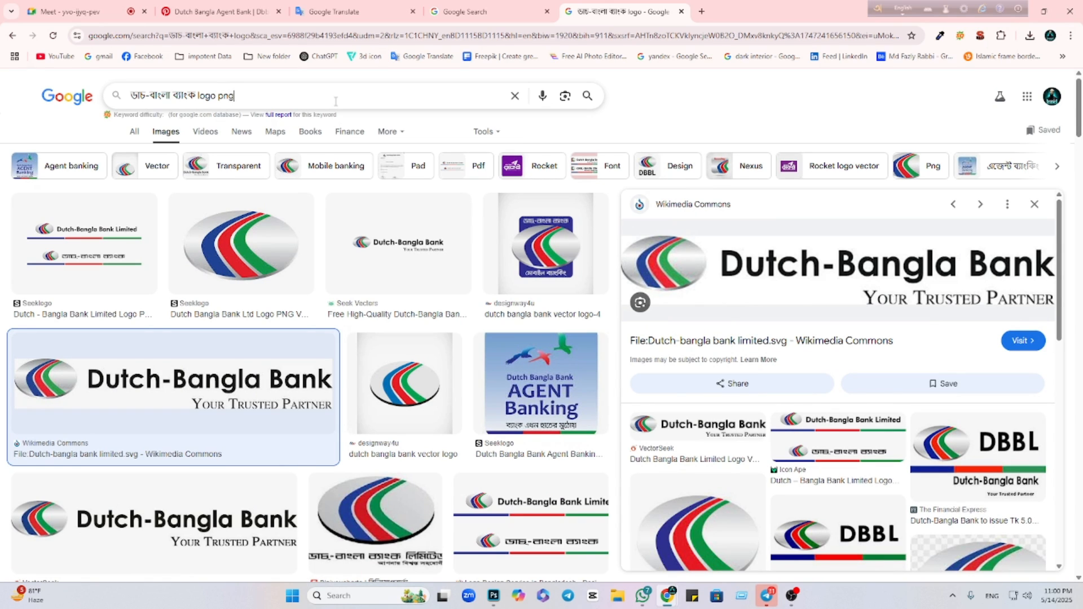
type("g")
key("Return")
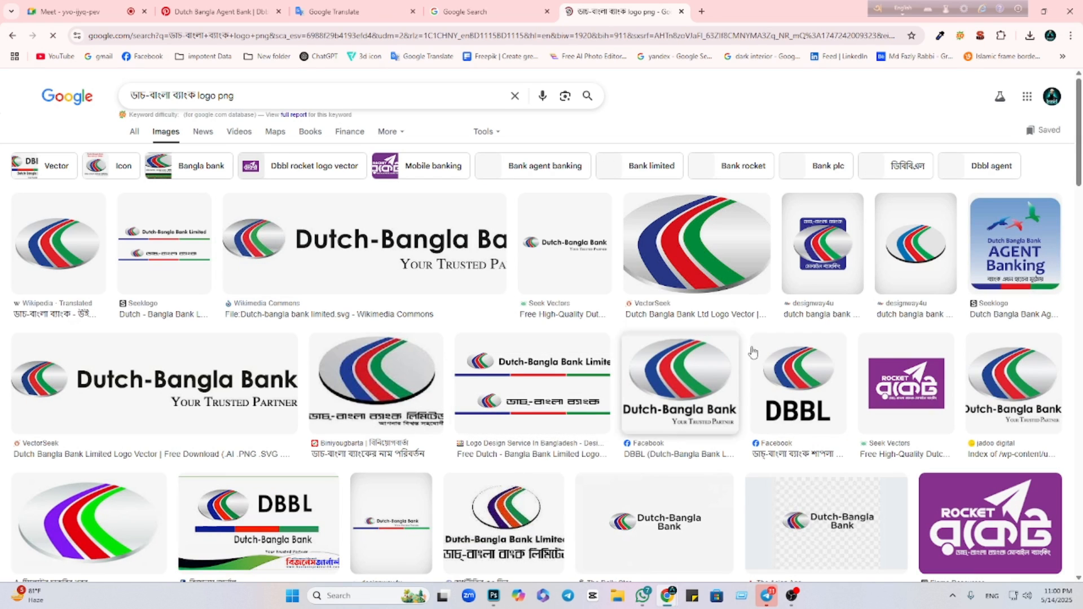
left_click(259, 372)
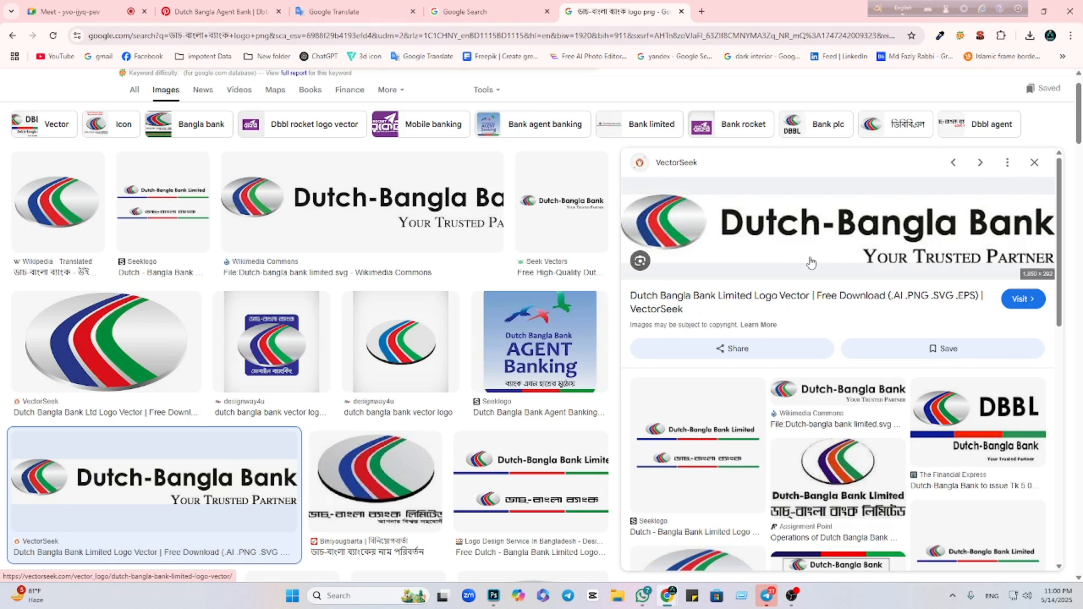
right_click(811, 263)
left_click(847, 421)
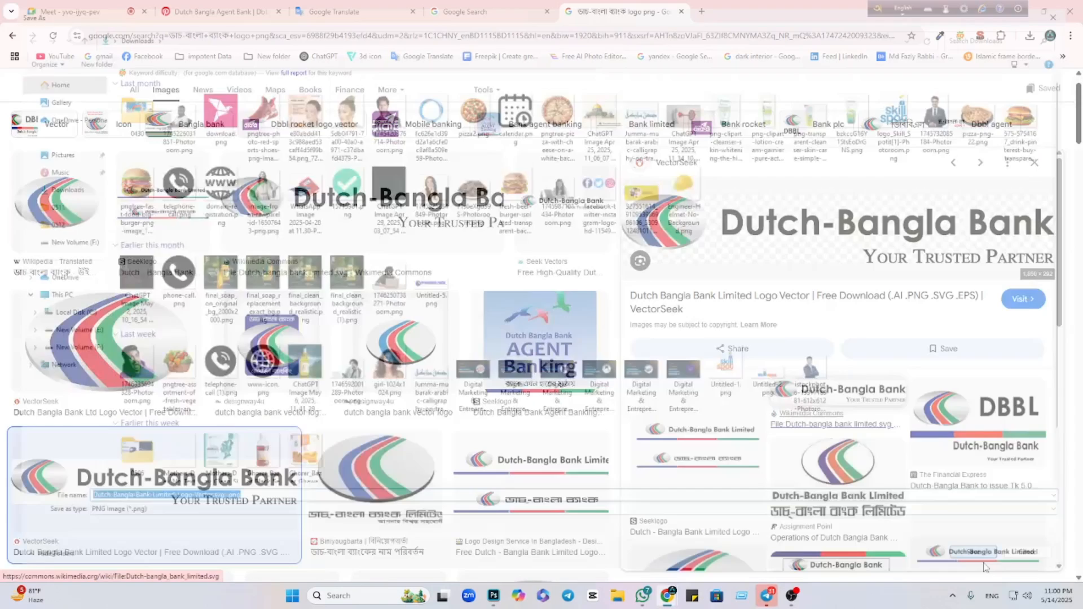
left_click(988, 561)
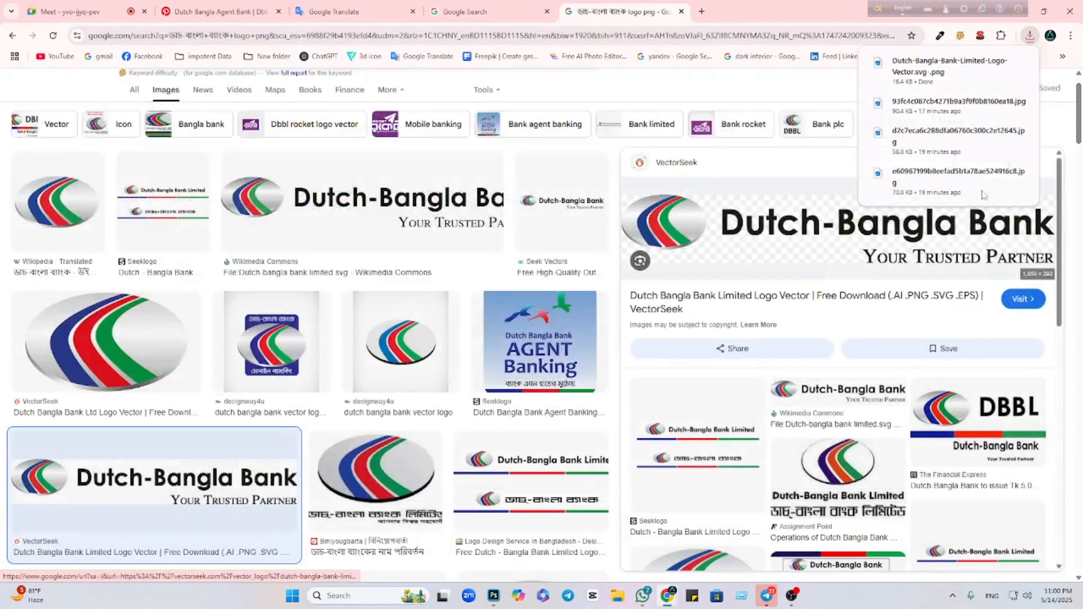
Undo the pasted logo in Photoshop and place the downloaded Dutch-Bangla-Bank-Limited-Logo-Vector PNG as a linked image.
left_click(493, 596)
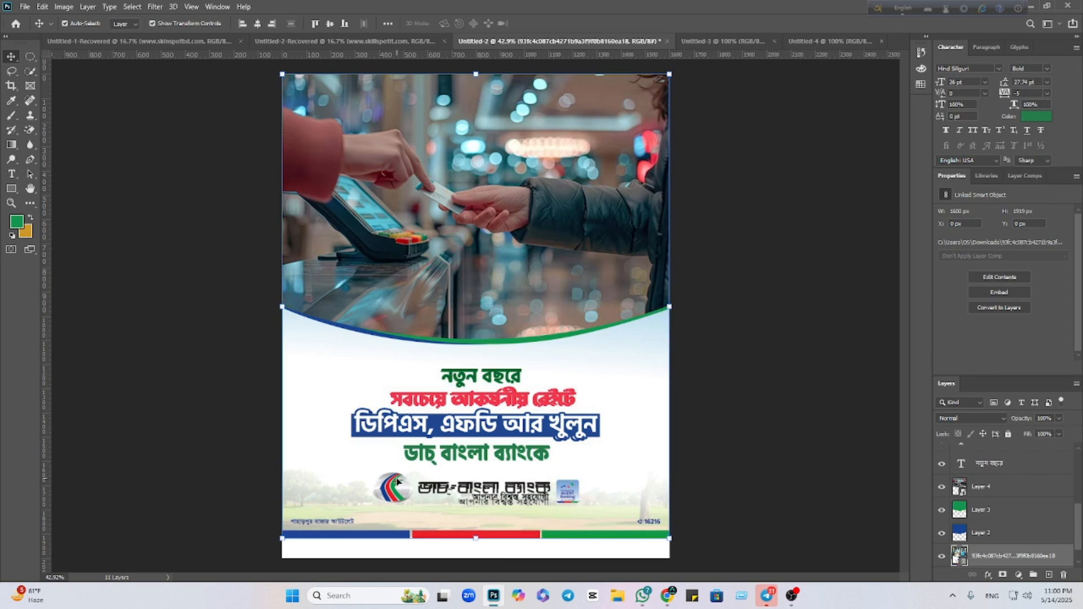
key("ctrl+z")
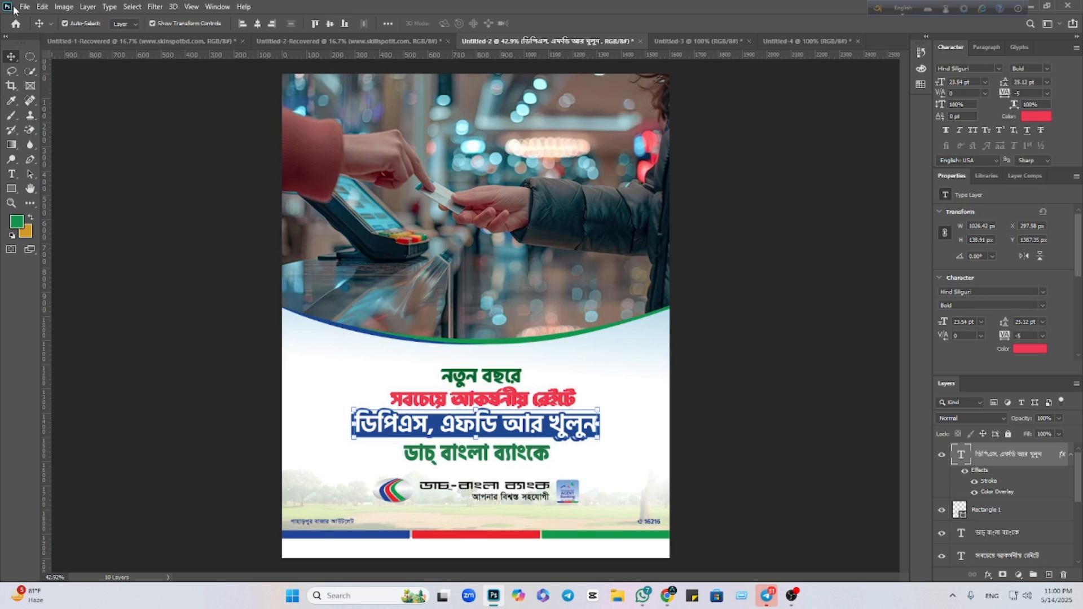
left_click(24, 6)
left_click(63, 242)
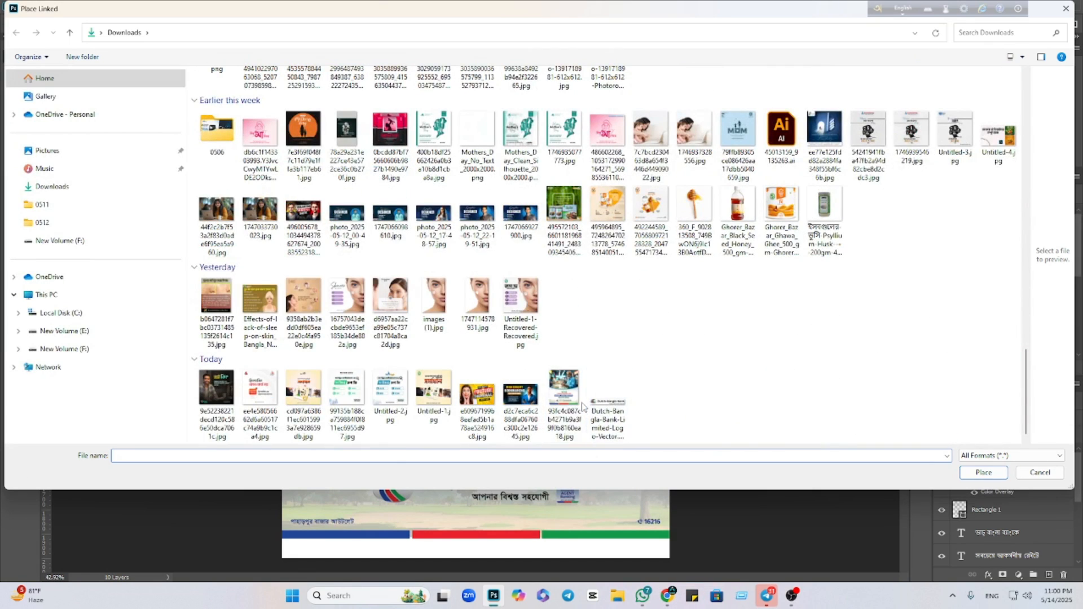
left_click(629, 414)
left_click(984, 473)
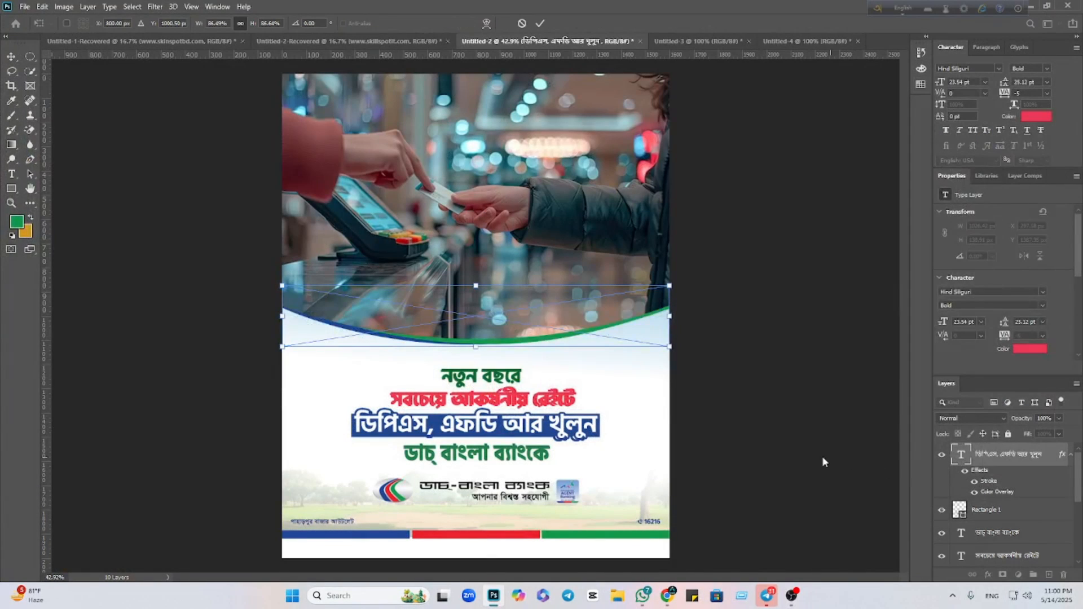
key("Return")
Convert the placed logo to an embedded smart object and scale it to about 45% over the reference logo.
right_click(1041, 452)
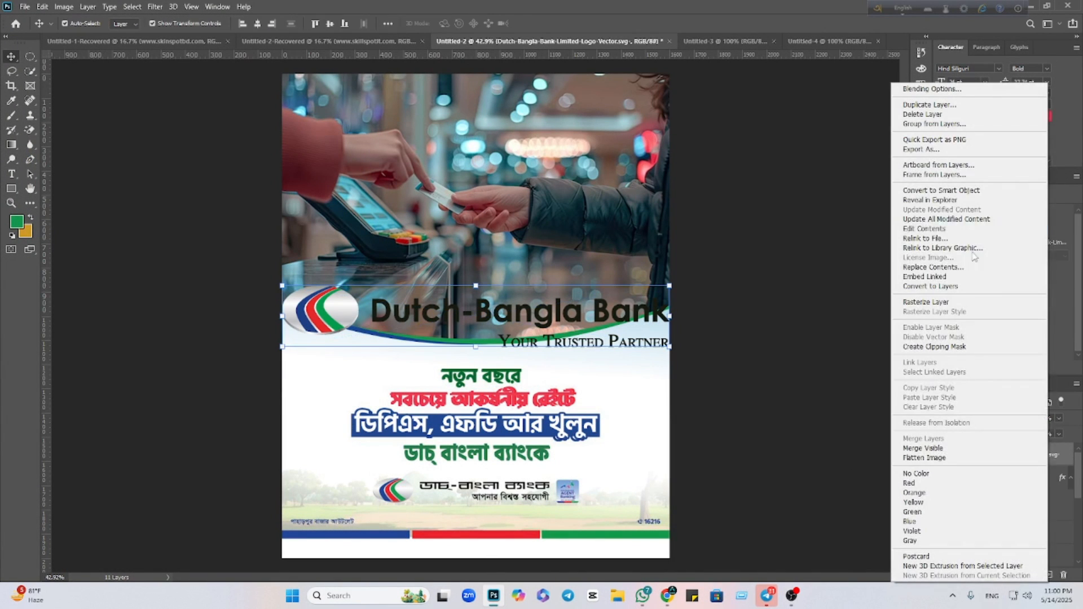
left_click(960, 191)
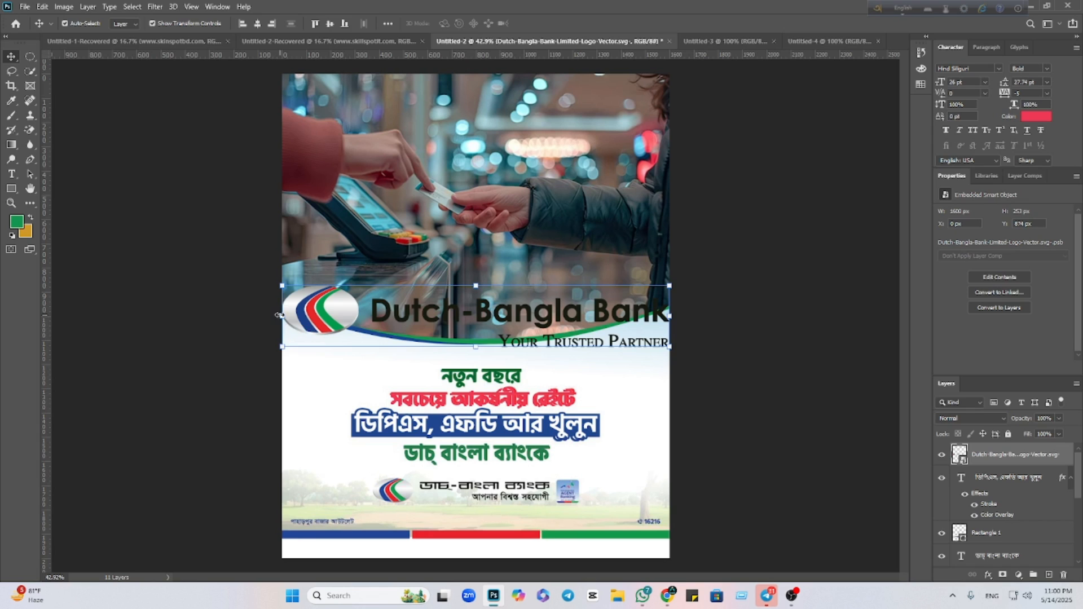
left_click_drag(278, 315, 408, 496)
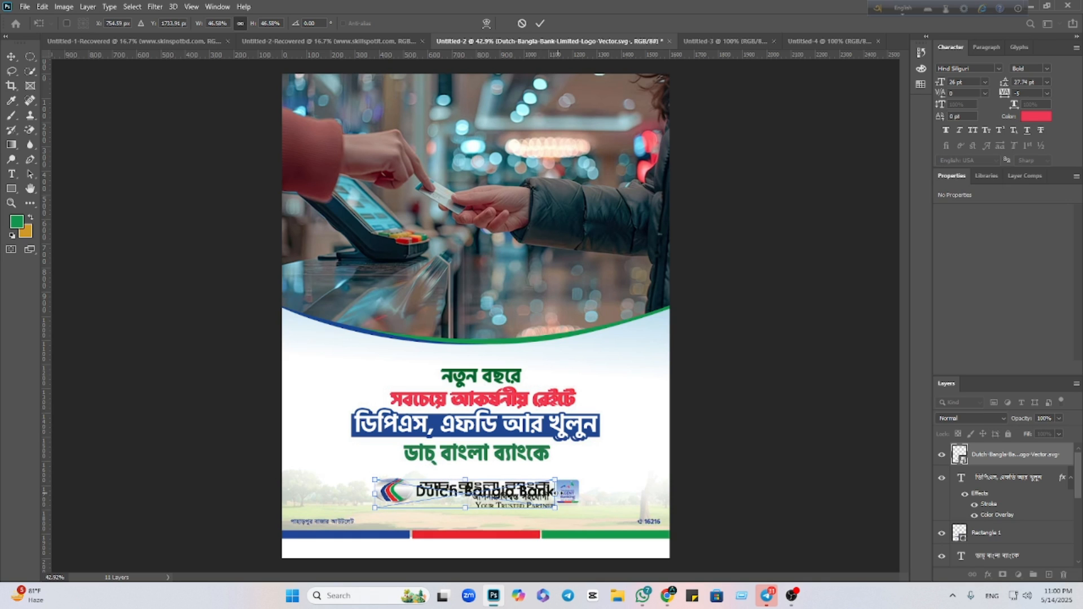
left_click_drag(556, 494, 552, 496)
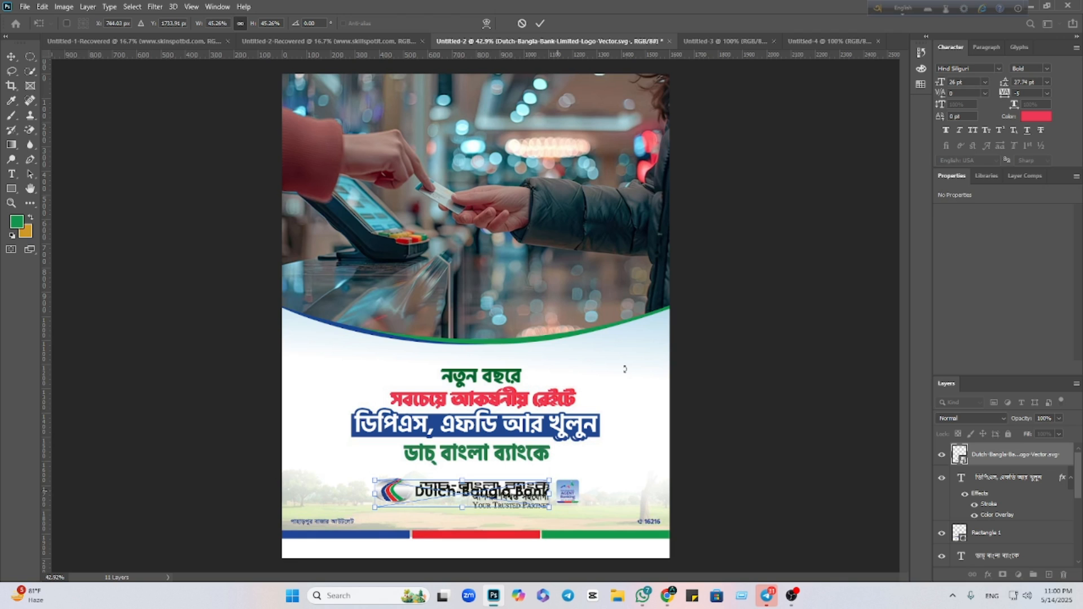
left_click(540, 24)
left_click(697, 560)
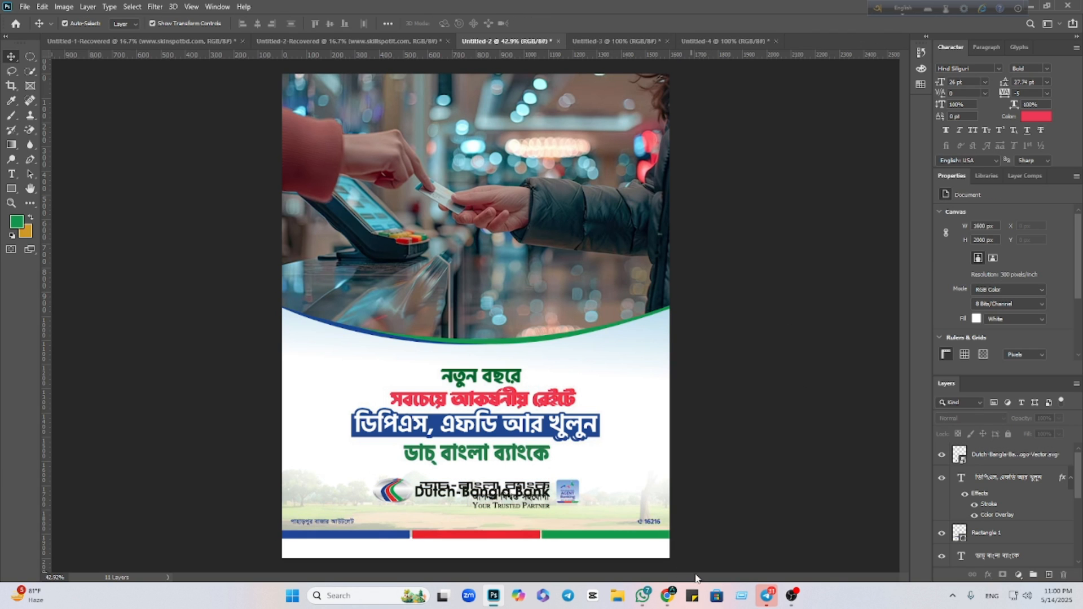
Switch to the Google visual search in Chrome and narrow its selection to the small Agent Banking badge beside the poster's logo.
mouse_move(667, 601)
left_click(607, 534)
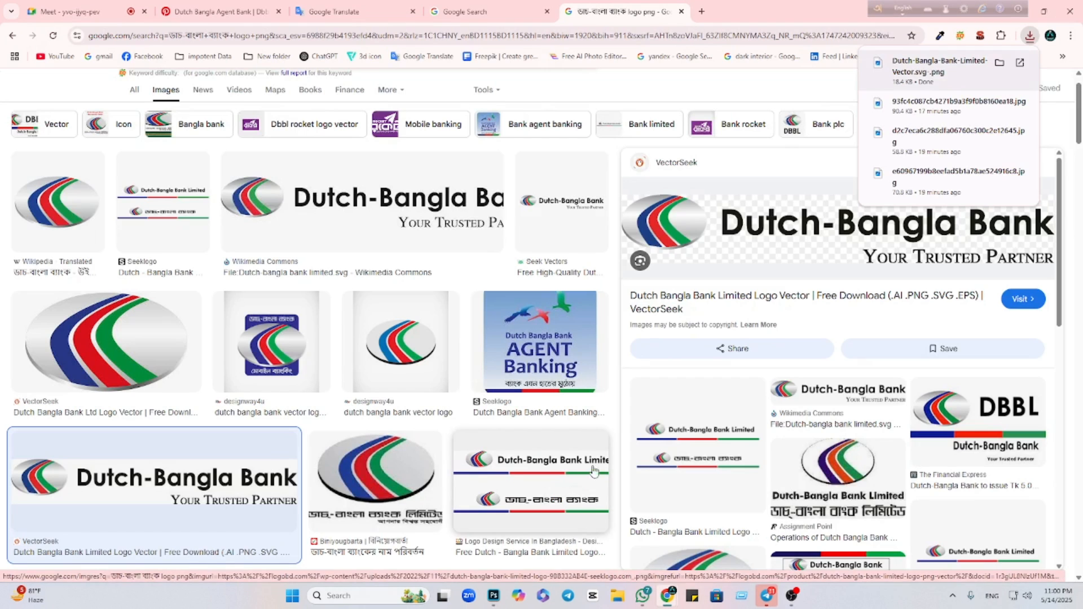
left_click(452, 15)
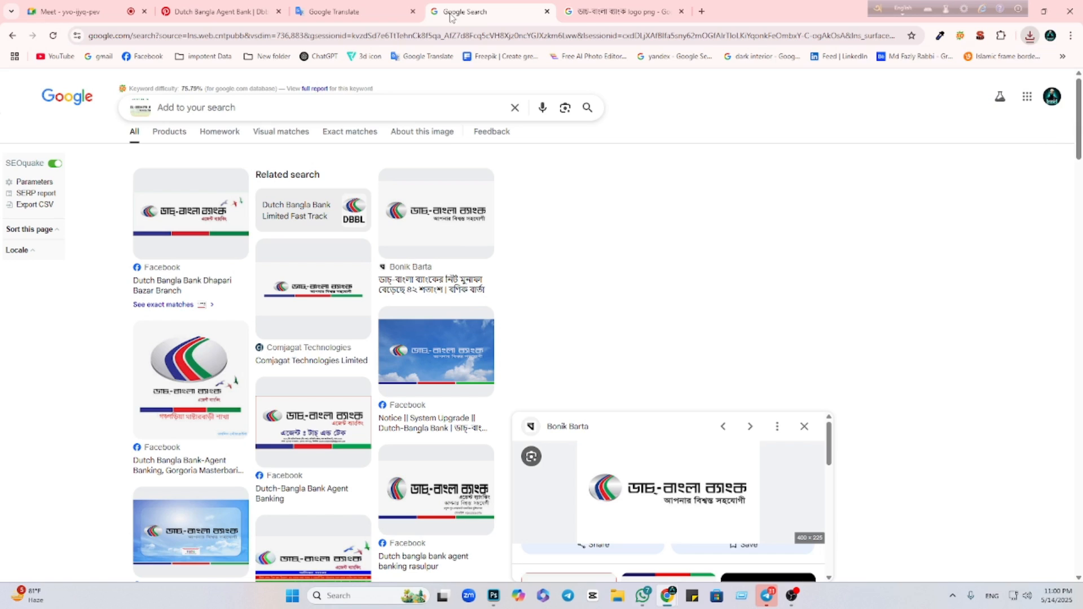
left_click(141, 107)
left_click_drag(370, 284, 445, 358)
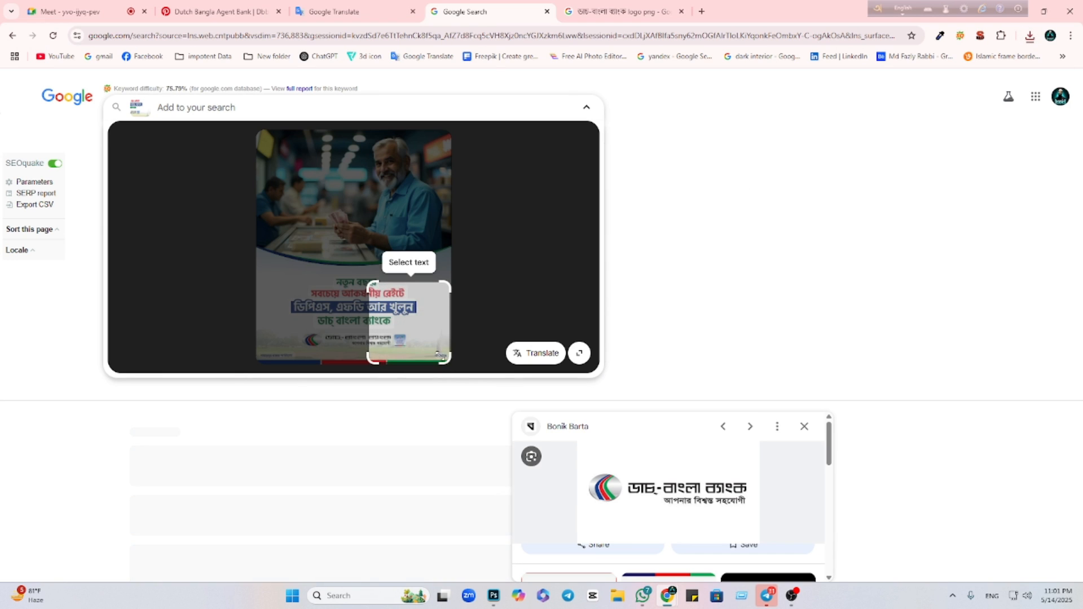
left_click(379, 294)
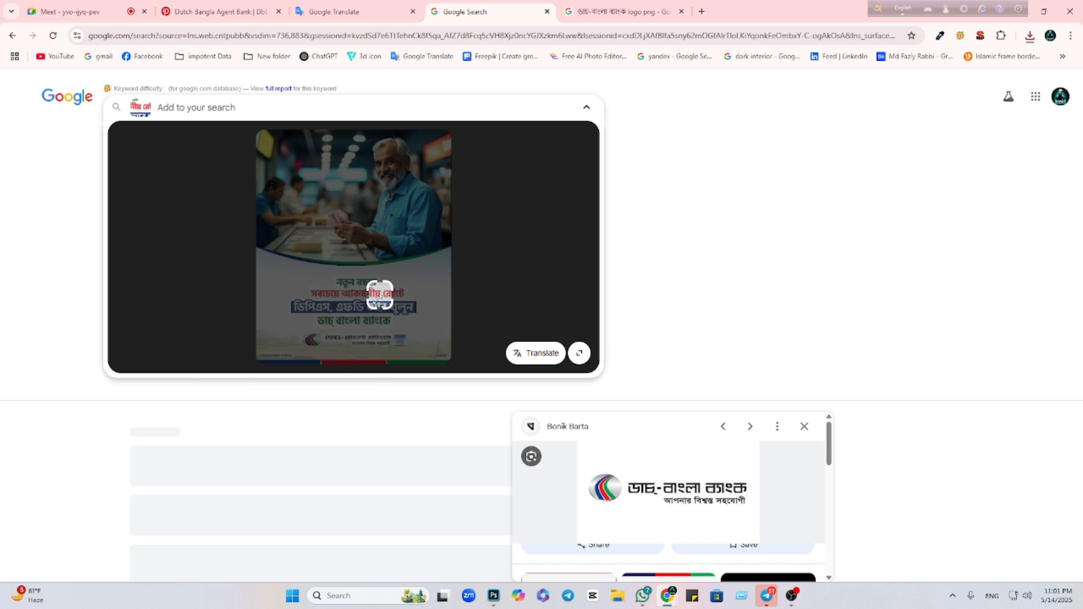
left_click_drag(393, 310, 422, 326)
left_click(439, 329)
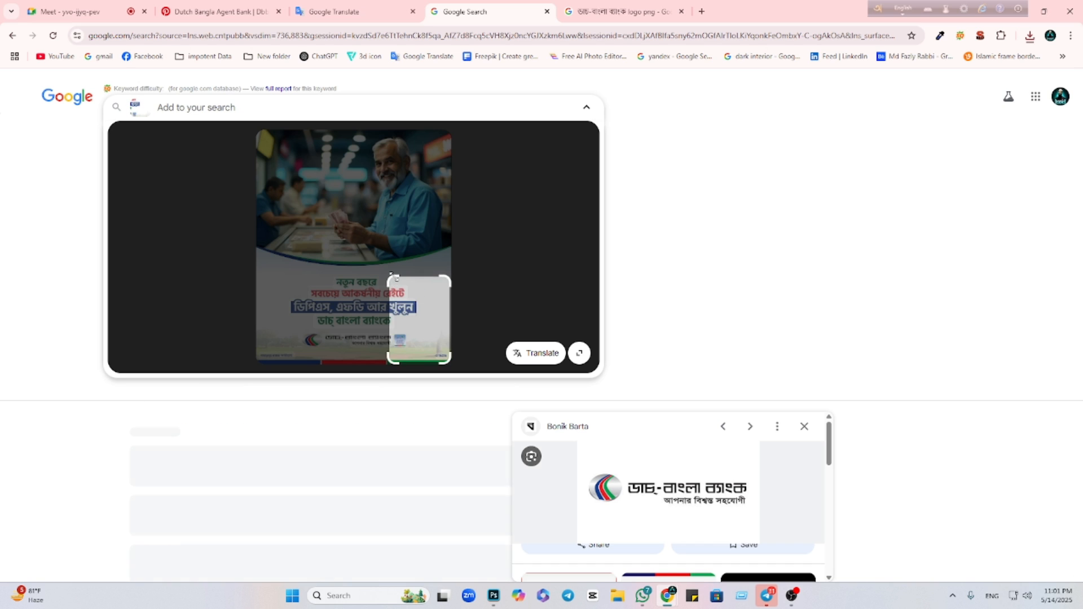
left_click_drag(397, 278, 408, 344)
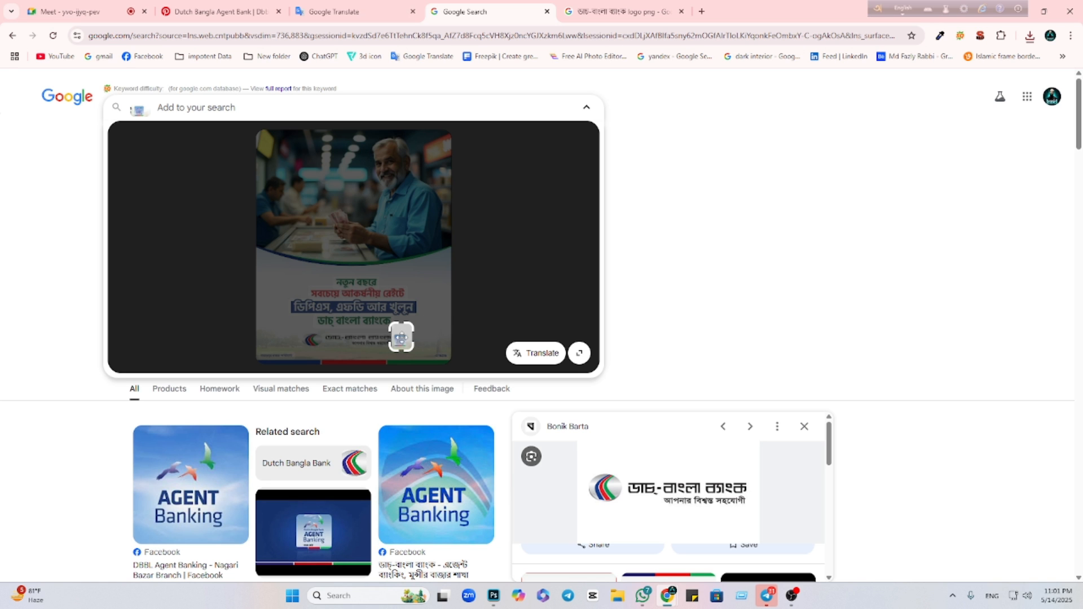
Open the first Agent Banking badge result from Facebook and copy its image.
left_click(199, 480)
scroll(199, 479, "down", 5)
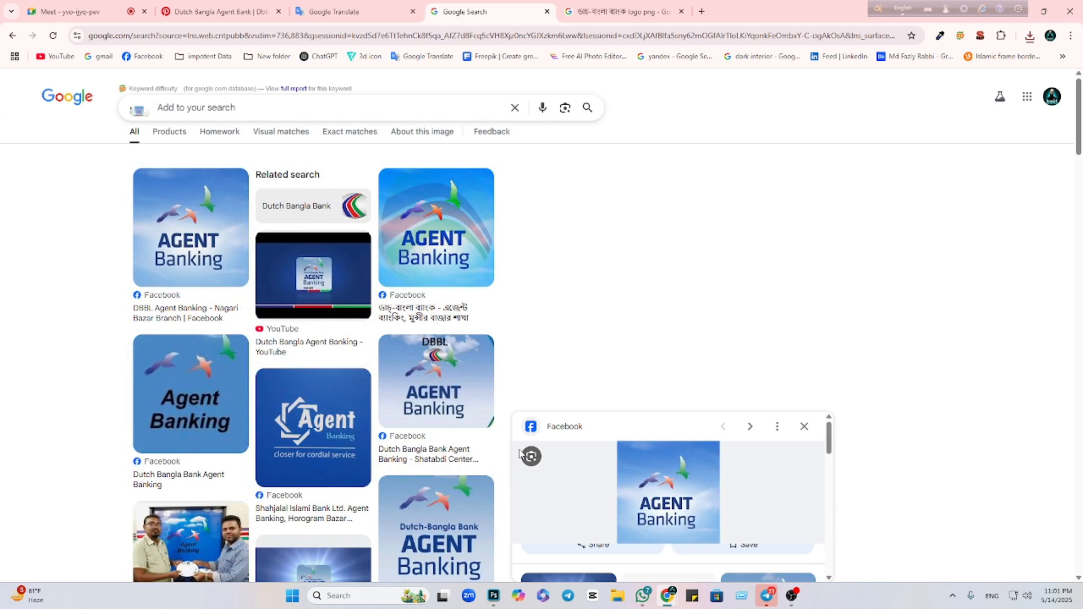
right_click(670, 509)
left_click(717, 436)
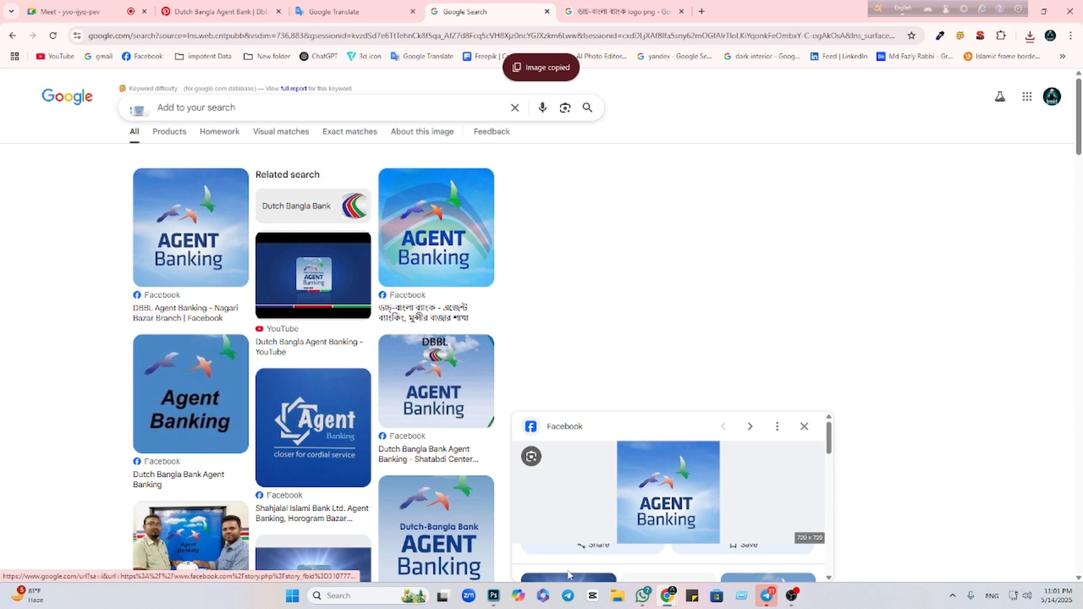
Paste the copied Agent Banking badge into the Photoshop poster and scale it to about 44% over the reference badge.
left_click(499, 597)
key("ctrl+v")
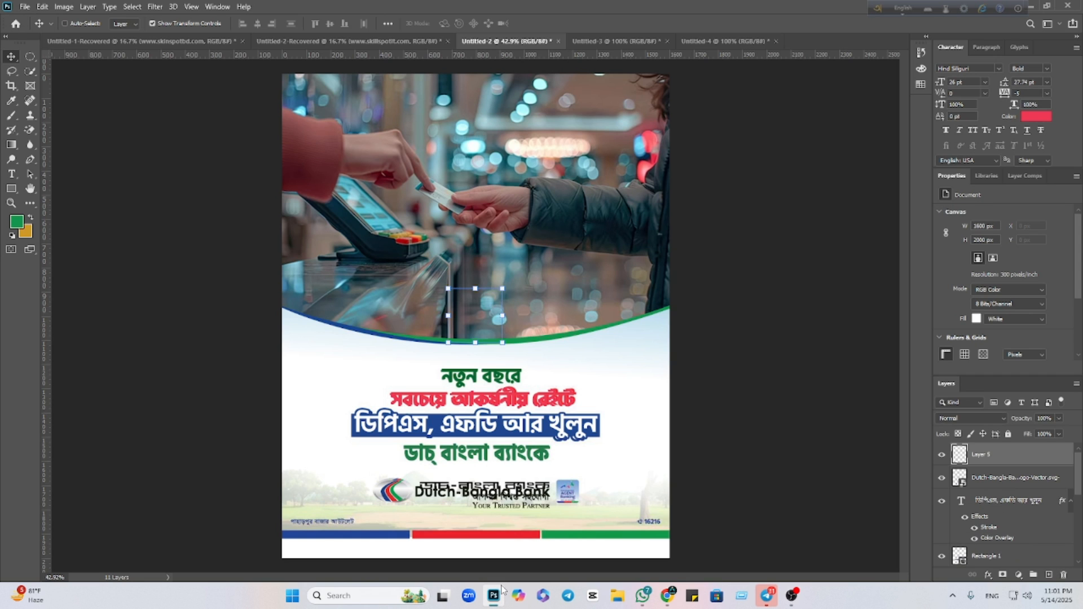
left_click_drag(478, 297, 478, 318)
scroll(486, 352, "up", 8)
key("alt+space")
key("Escape")
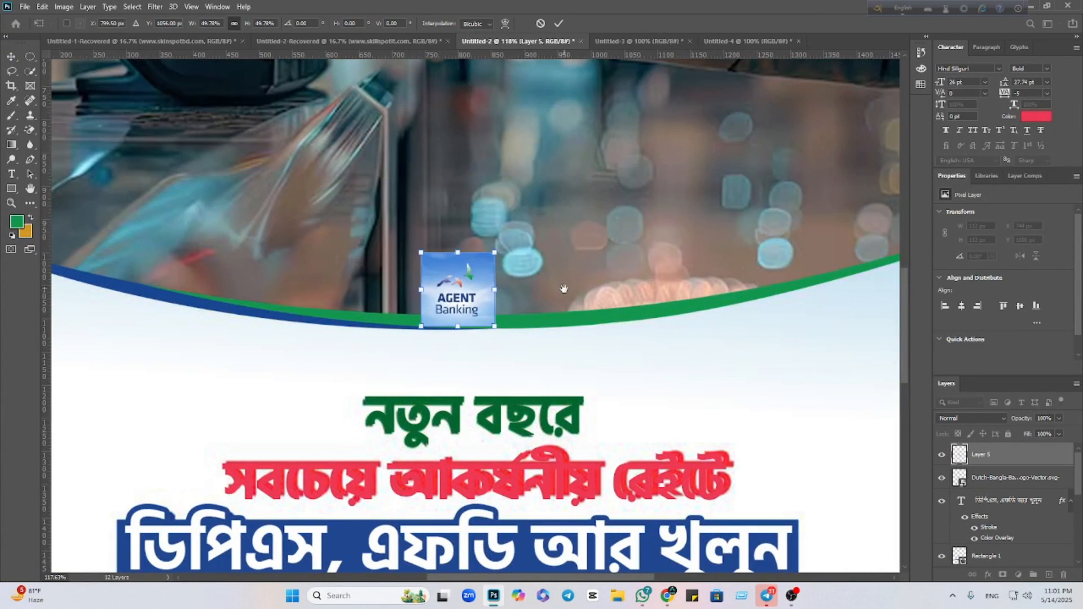
left_click_drag(564, 288, 567, 75)
left_click_drag(479, 101, 694, 423)
left_click_drag(693, 364, 693, 380)
left_click_drag(695, 406, 714, 436)
left_click(558, 24)
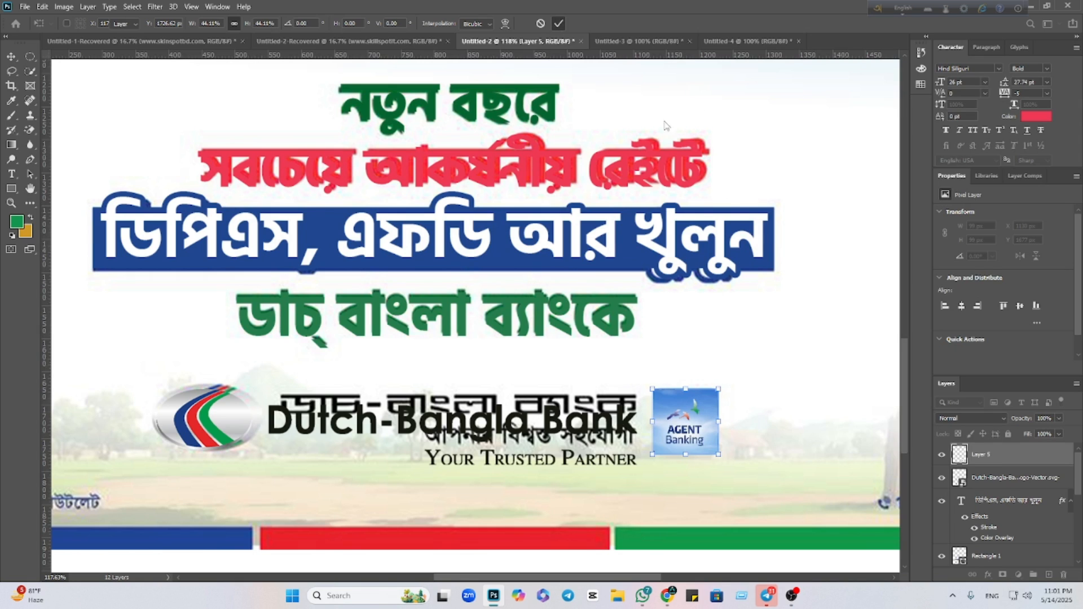
Hide the pasted Agent Banking badge to compare it with the reference badge beneath it.
left_click(688, 369)
scroll(687, 366, "down", 8)
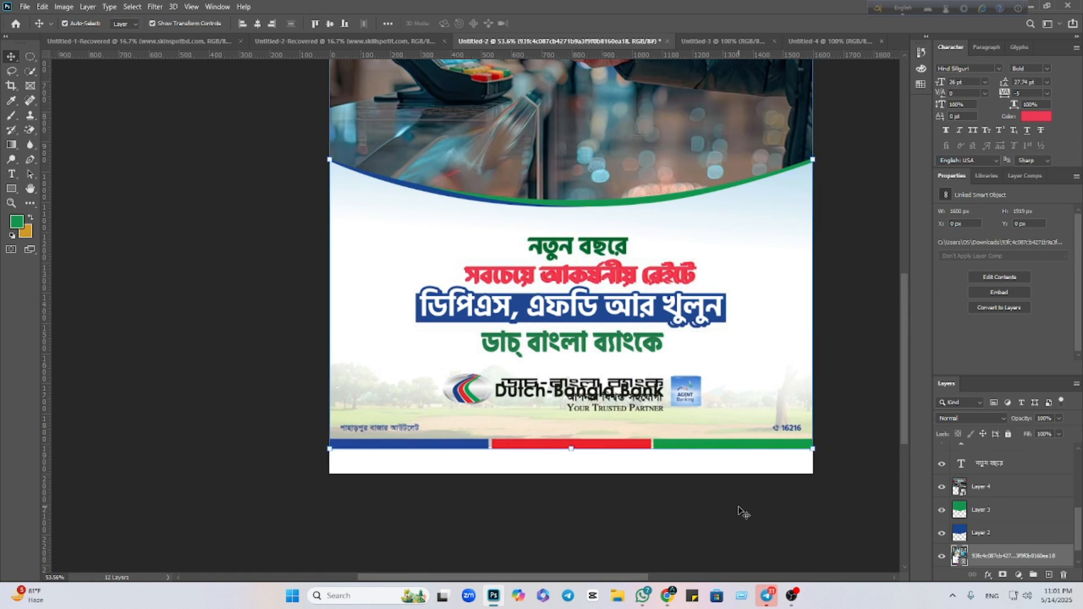
left_click(743, 512)
scroll(571, 475, "up", 1)
scroll(572, 476, "down", 1)
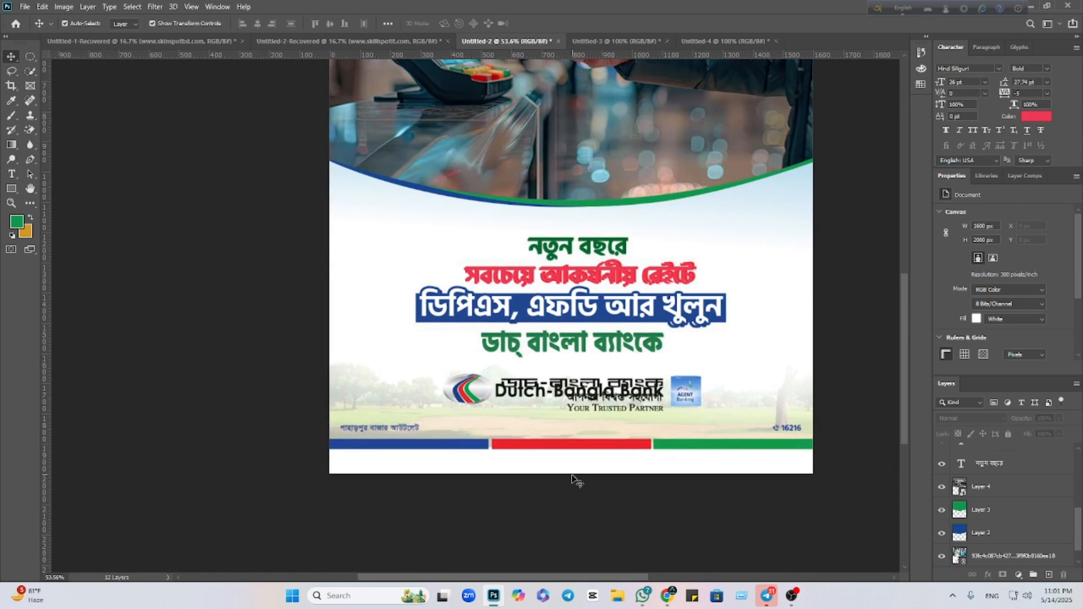
left_click(405, 383)
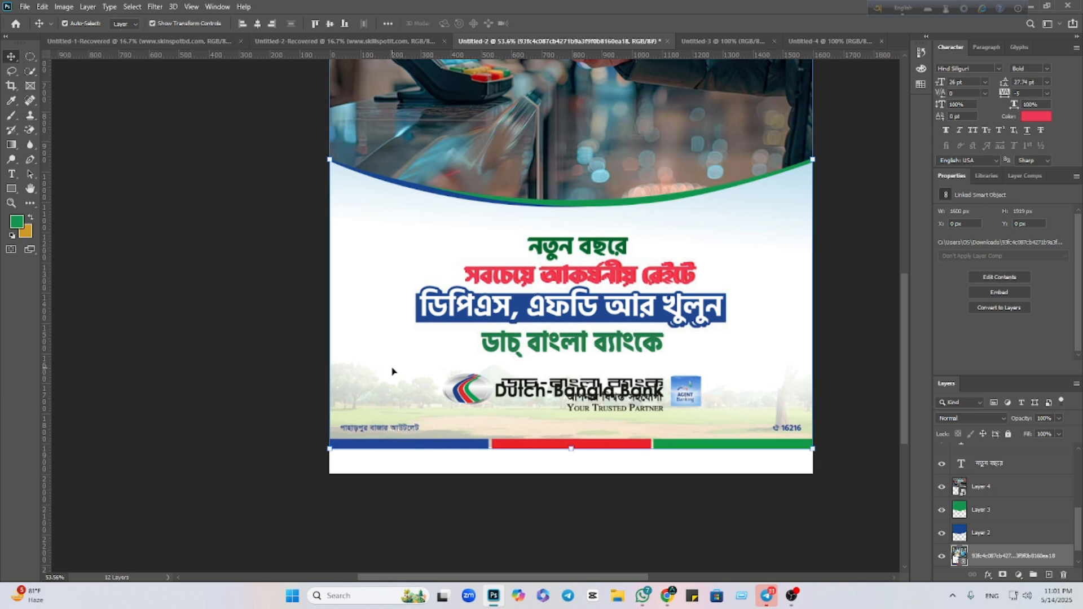
scroll(481, 421, "down", 2)
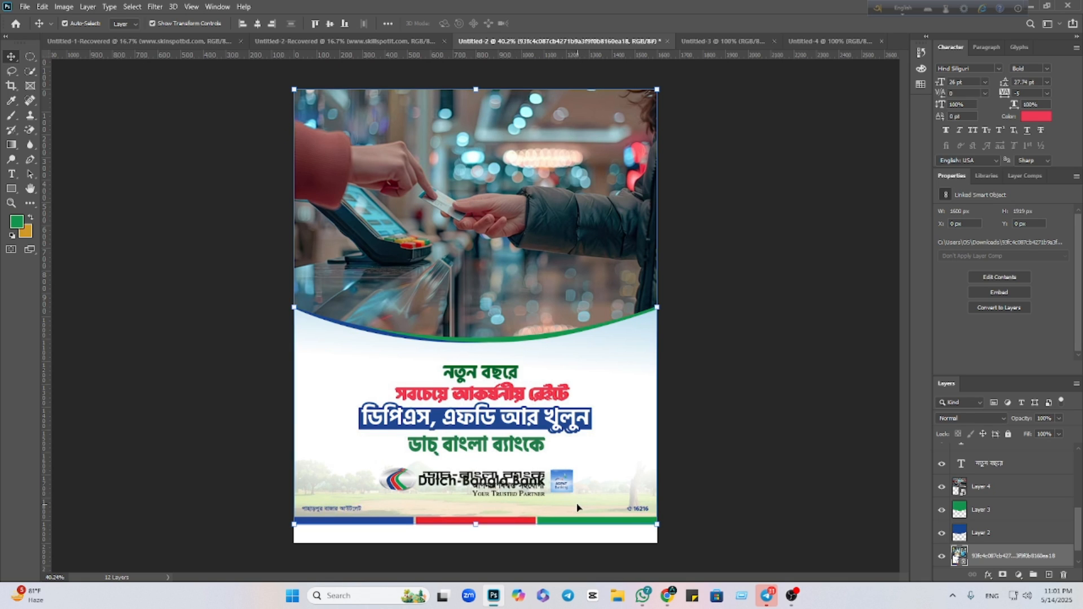
left_click(408, 484)
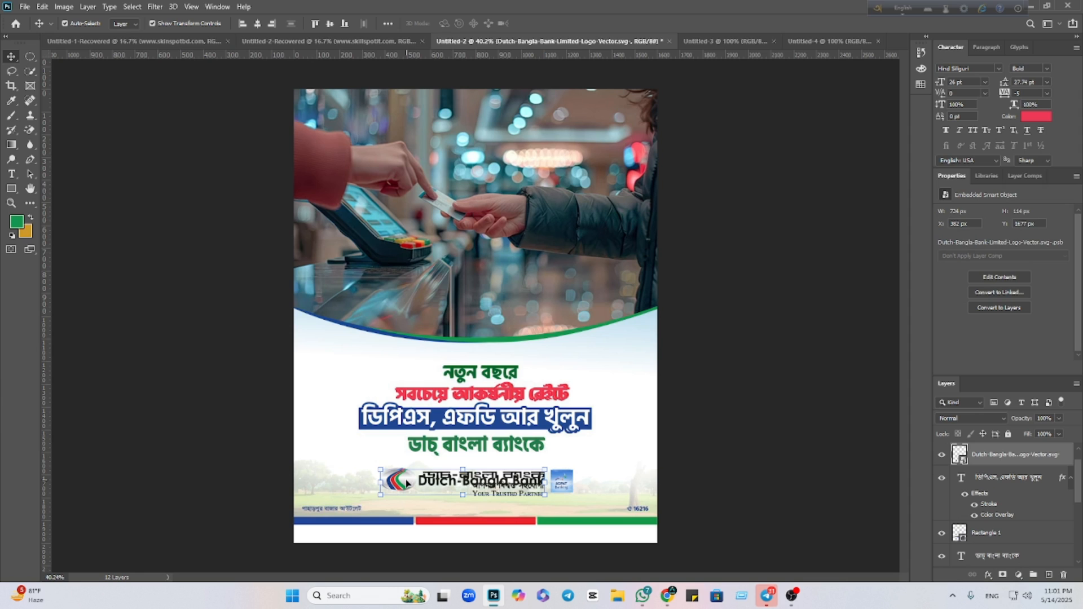
left_click(565, 485)
left_click(943, 456)
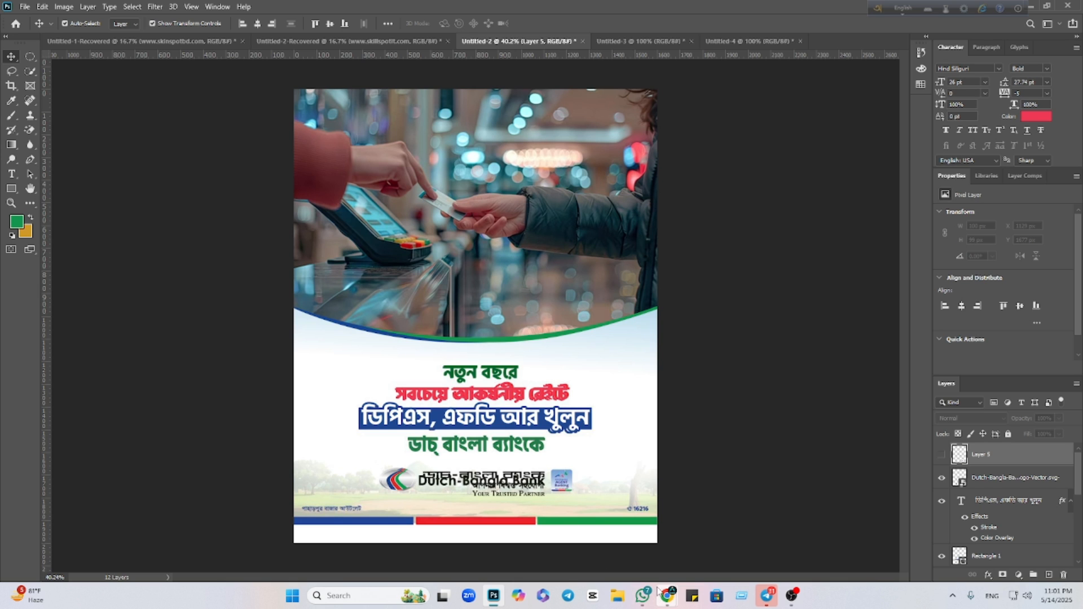
Switch to the Google results in Chrome, open the related DBBL Tarail badge with the Dutch-Bangla Bank text, and copy its image.
mouse_move(657, 593)
left_click(655, 569)
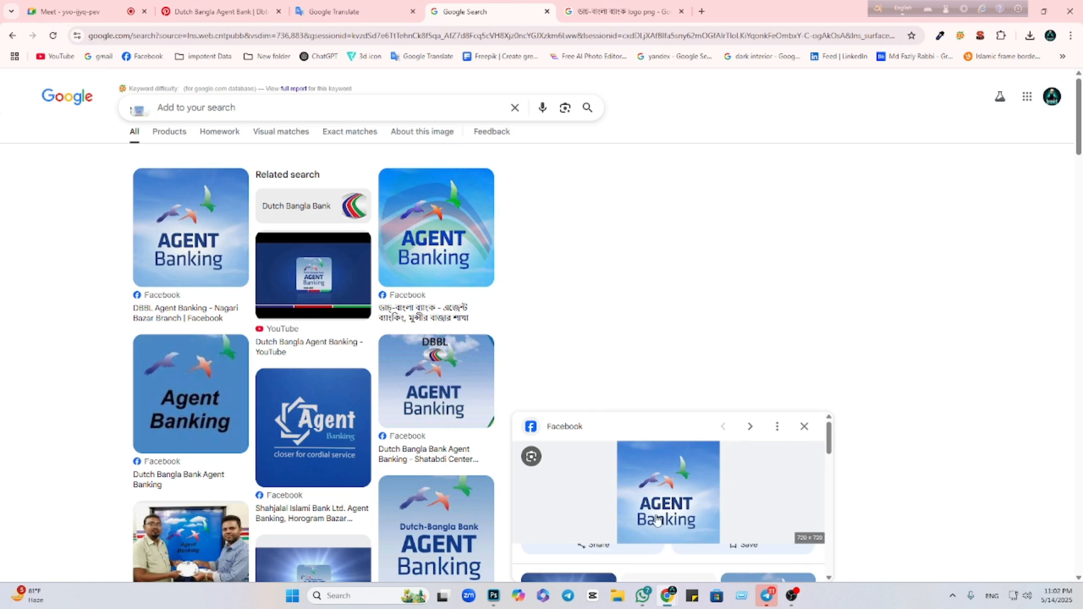
scroll(658, 520, "down", 5)
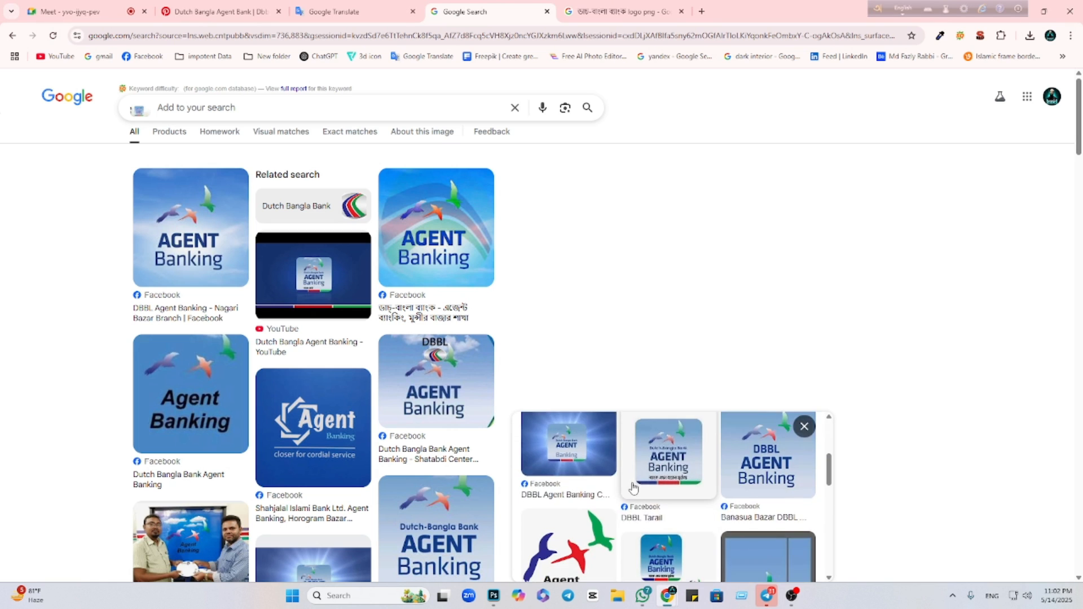
left_click(671, 466)
right_click(677, 496)
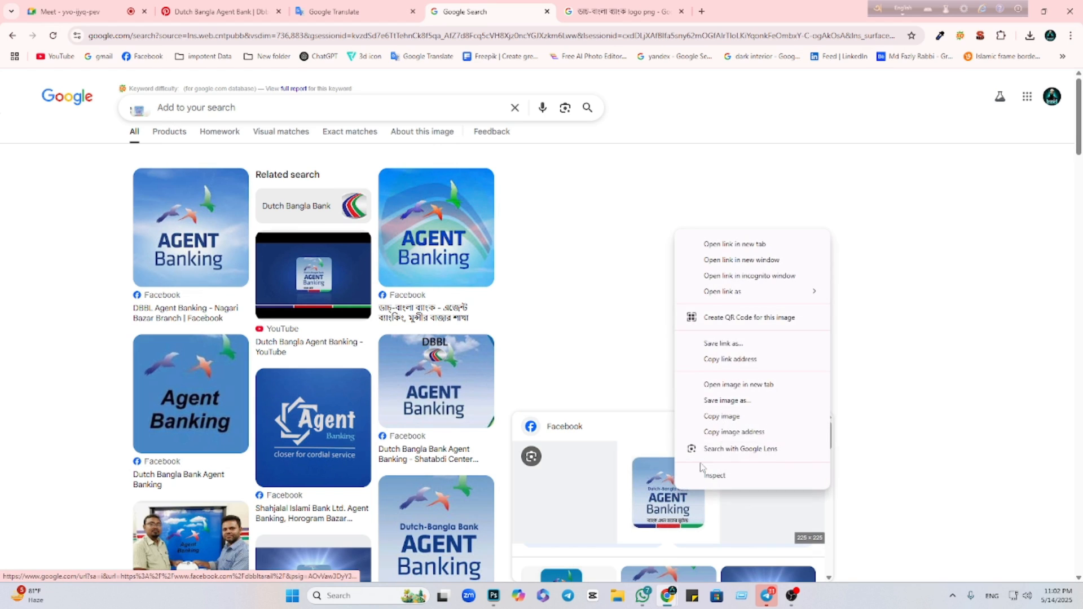
left_click(715, 428)
right_click(677, 487)
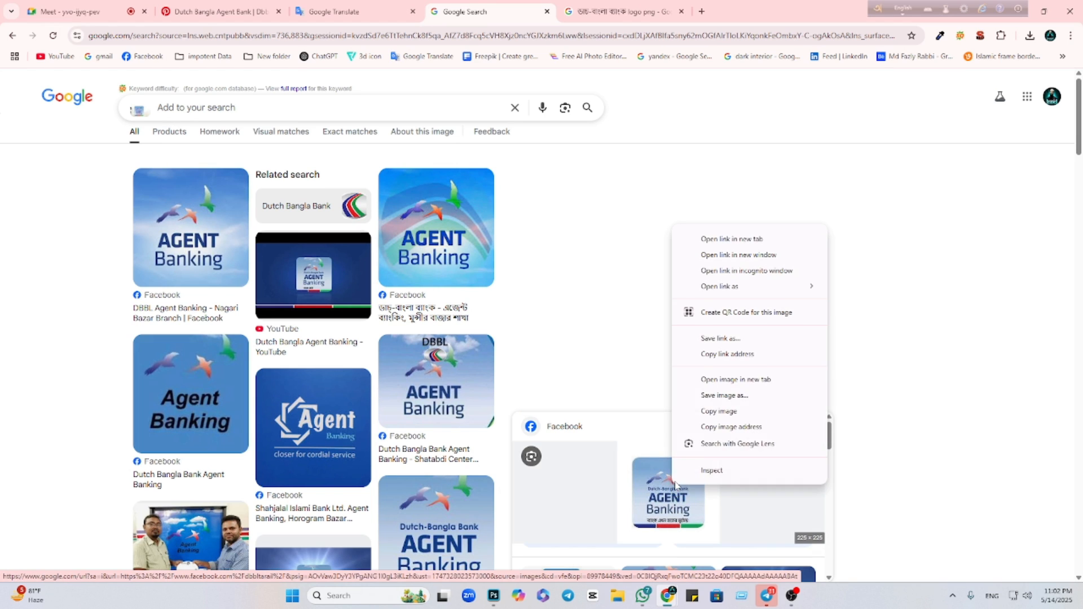
left_click(714, 411)
In Photoshop, move the first badge to the empty area beside the headline, paste the clipboard image, and delete the pasted copy.
left_click(494, 596)
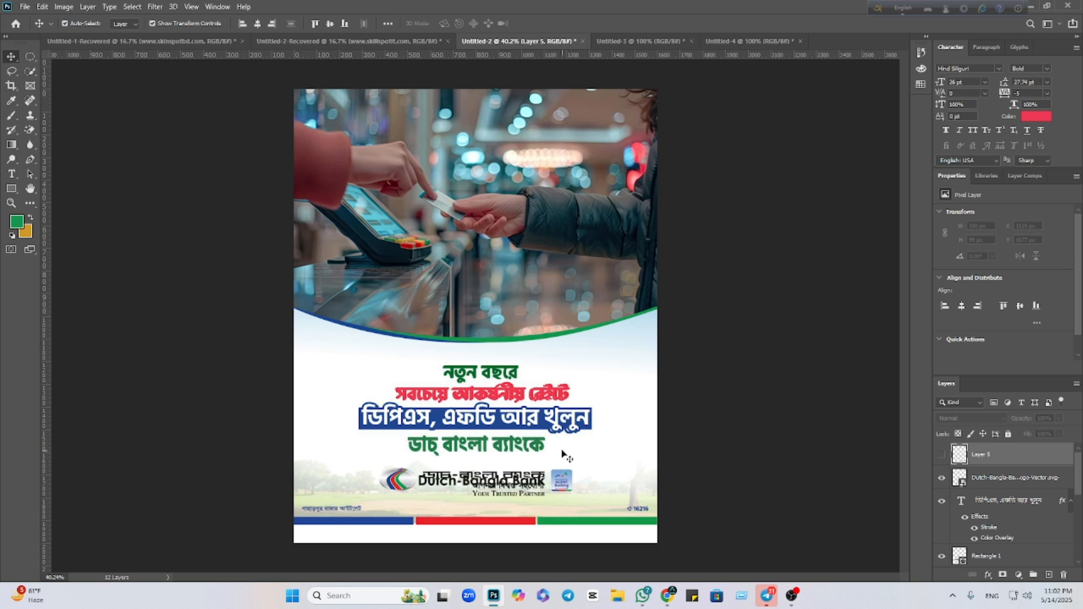
scroll(587, 478, "up", 5)
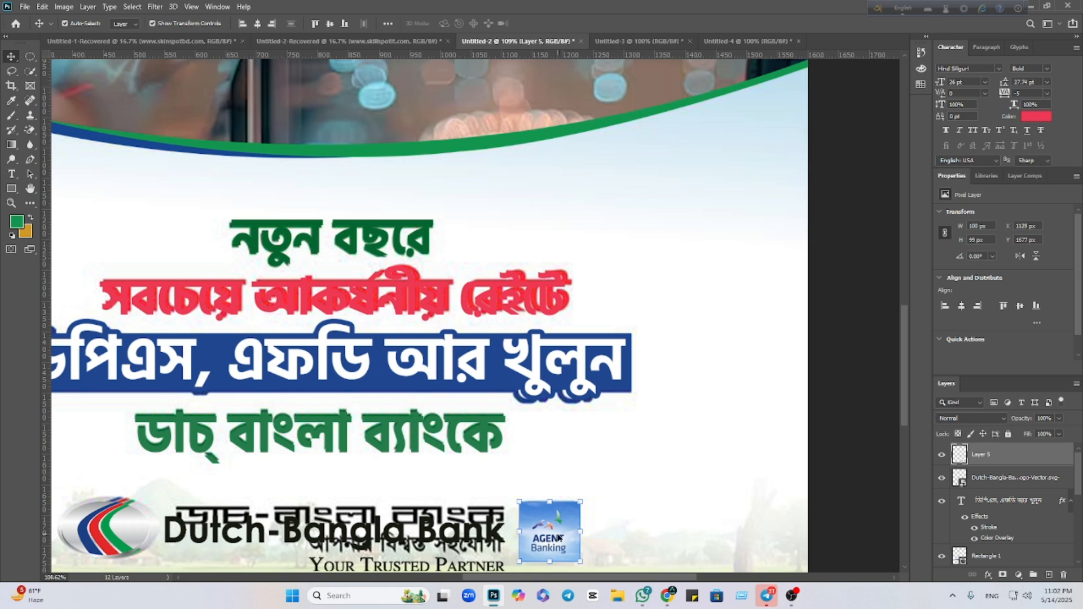
left_click_drag(559, 537, 675, 456)
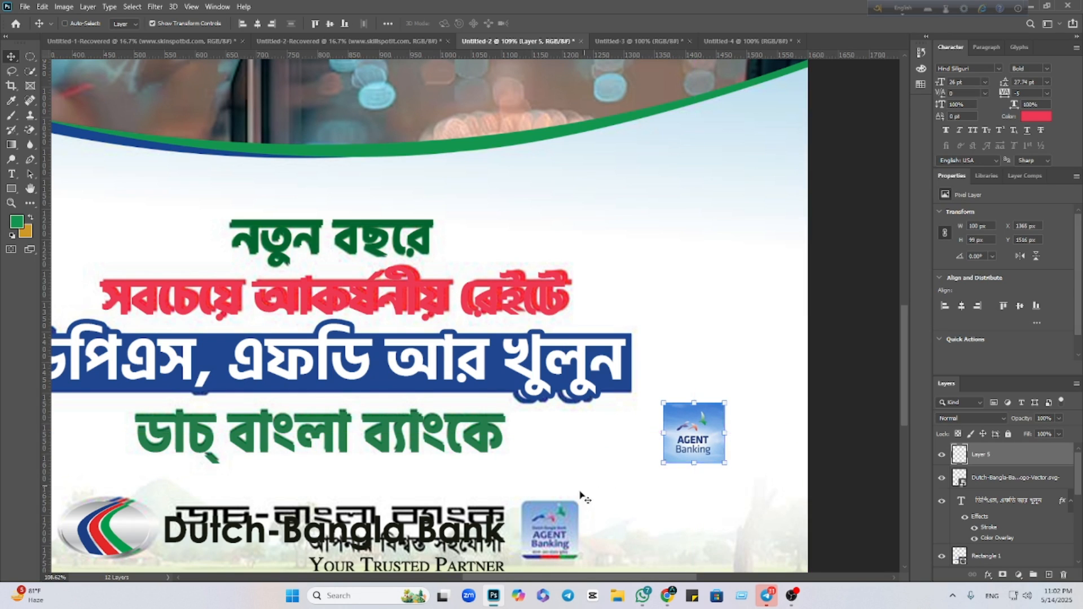
key("ctrl+v")
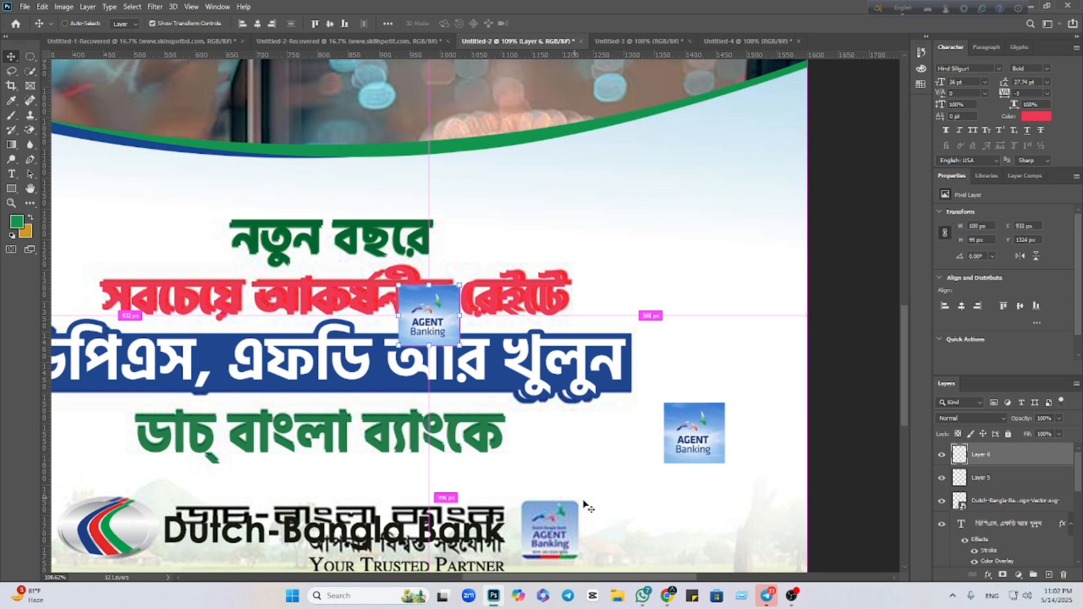
left_click(943, 455)
left_click(942, 455)
key("Delete")
Copy the Dutch-Bangla Bank Agent Banking badge image again from Chrome and paste it into the Photoshop poster.
mouse_move(675, 603)
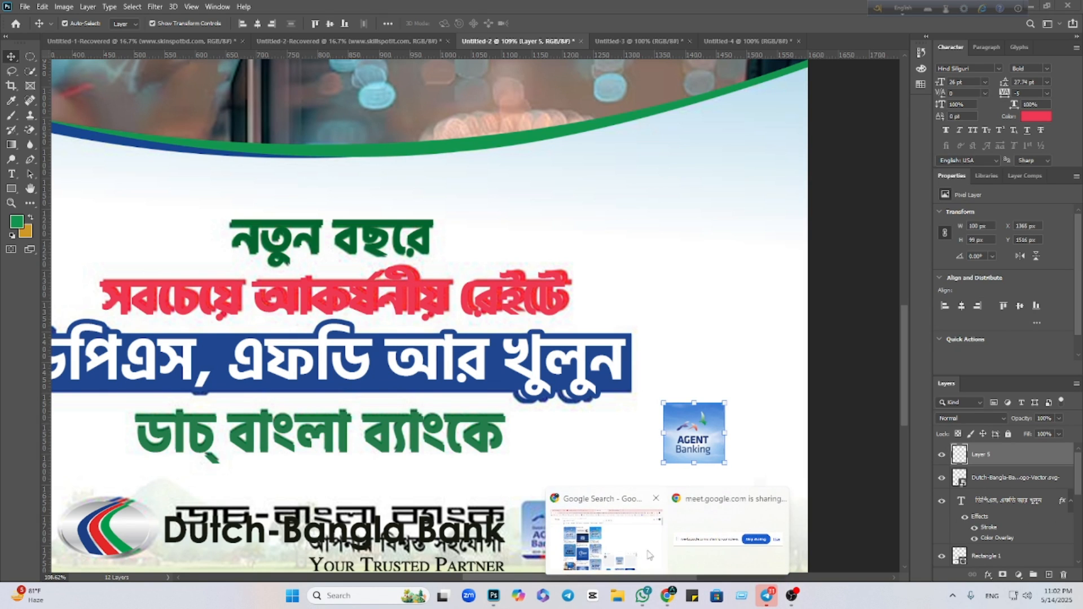
left_click(649, 525)
right_click(646, 501)
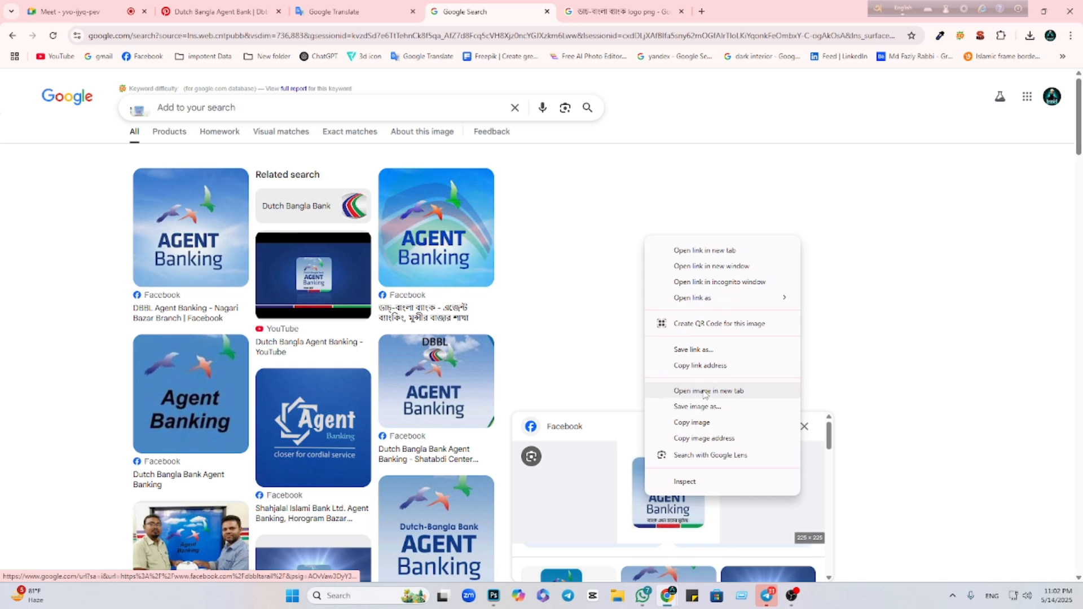
left_click(696, 423)
left_click(494, 598)
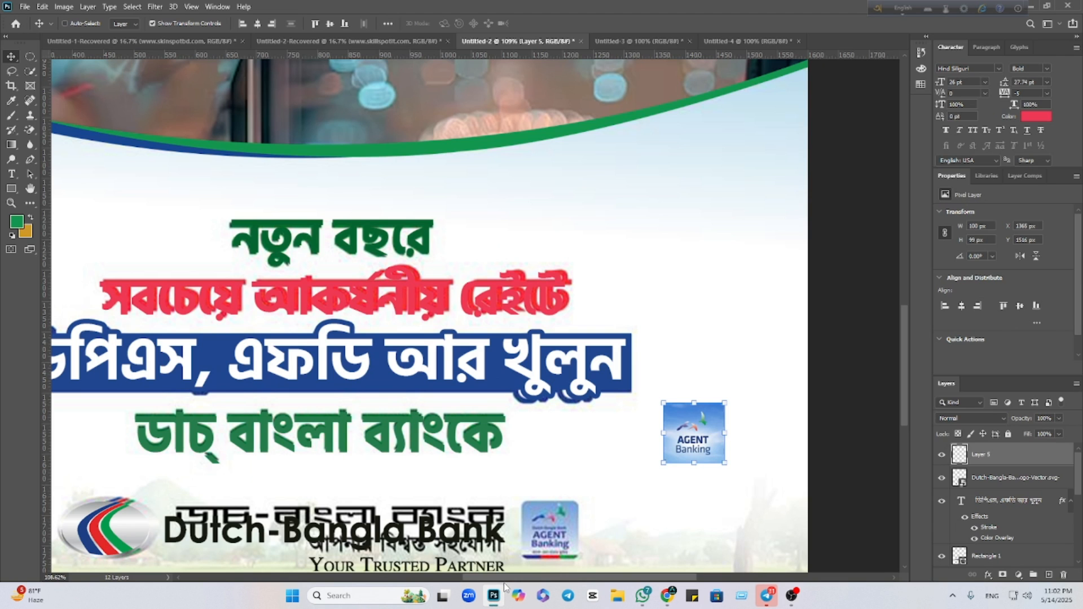
key("ctrl+v")
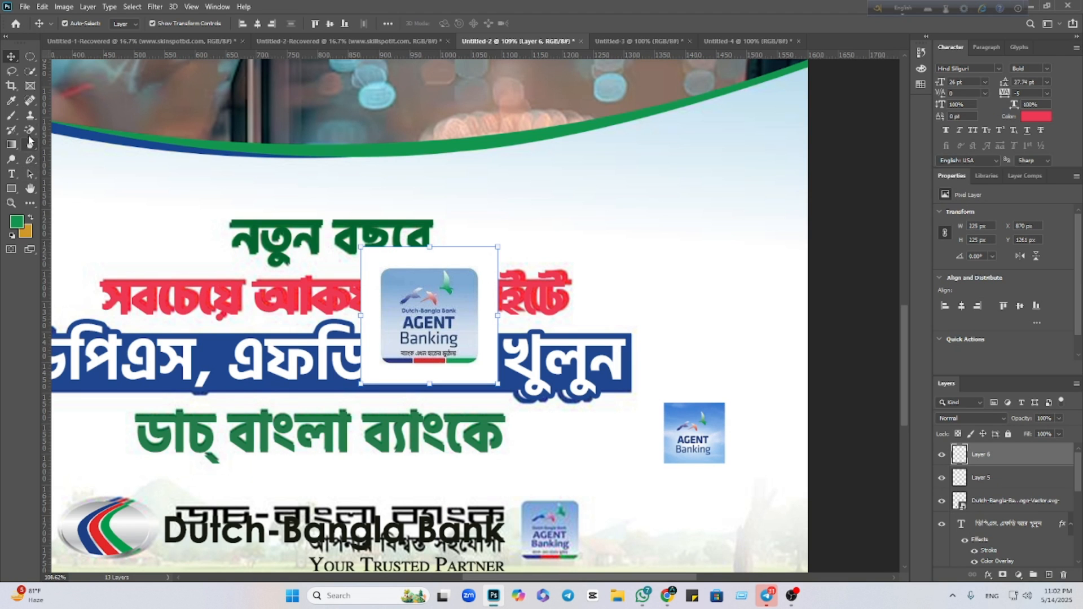
Erase the white background around the new badge and scale the badge to about 60% over the reference badge.
left_click(30, 134)
left_click(480, 258)
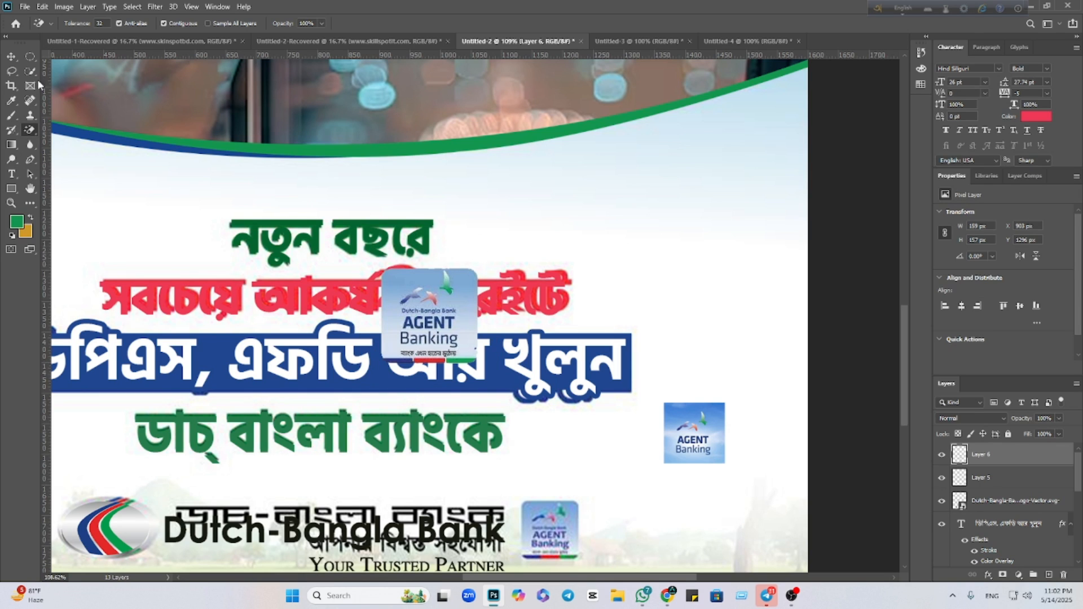
left_click(10, 57)
left_click_drag(430, 268, 430, 293)
left_click_drag(426, 332, 509, 445)
mouse_move(556, 522)
left_mouse_down()
mouse_move(586, 519)
mouse_move(554, 531)
left_mouse_up()
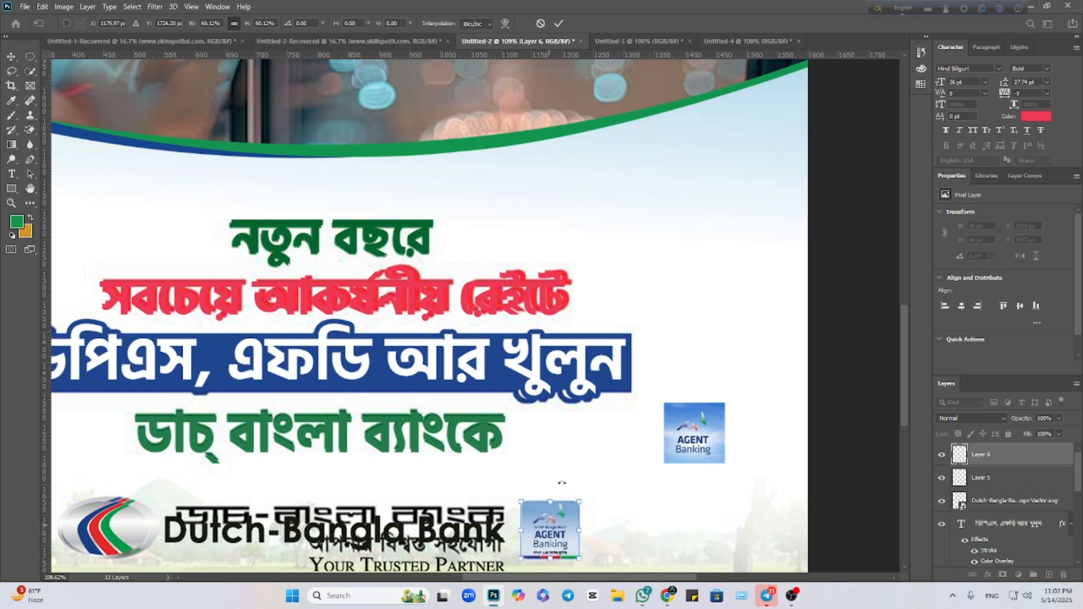
left_click(558, 23)
Delete the first Agent Banking badge standing beside the headline and clear the layer selection.
left_click(695, 442)
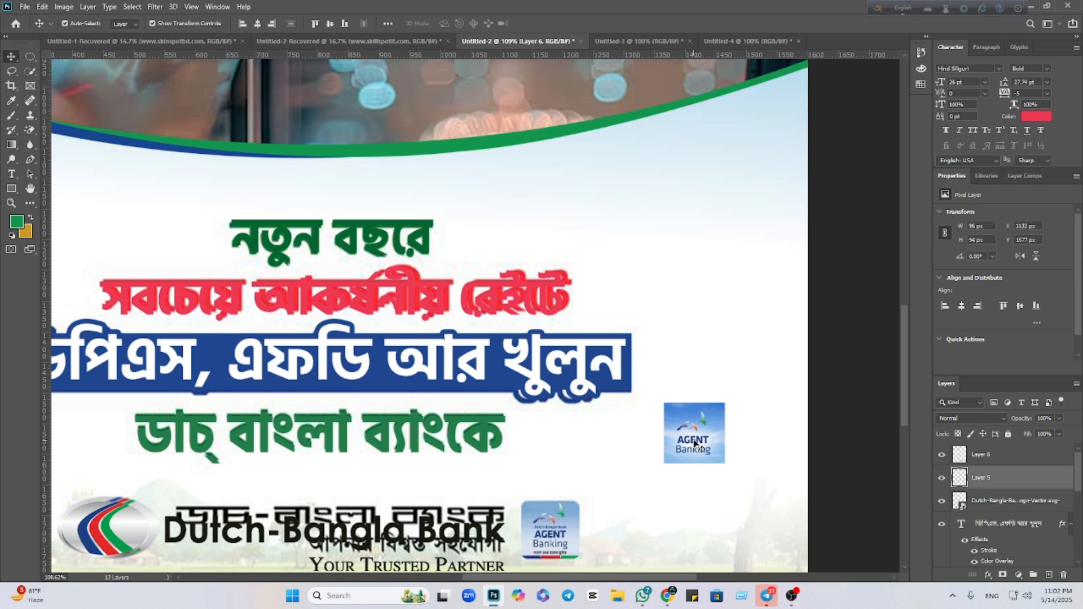
key("Delete")
scroll(630, 493, "down", 3)
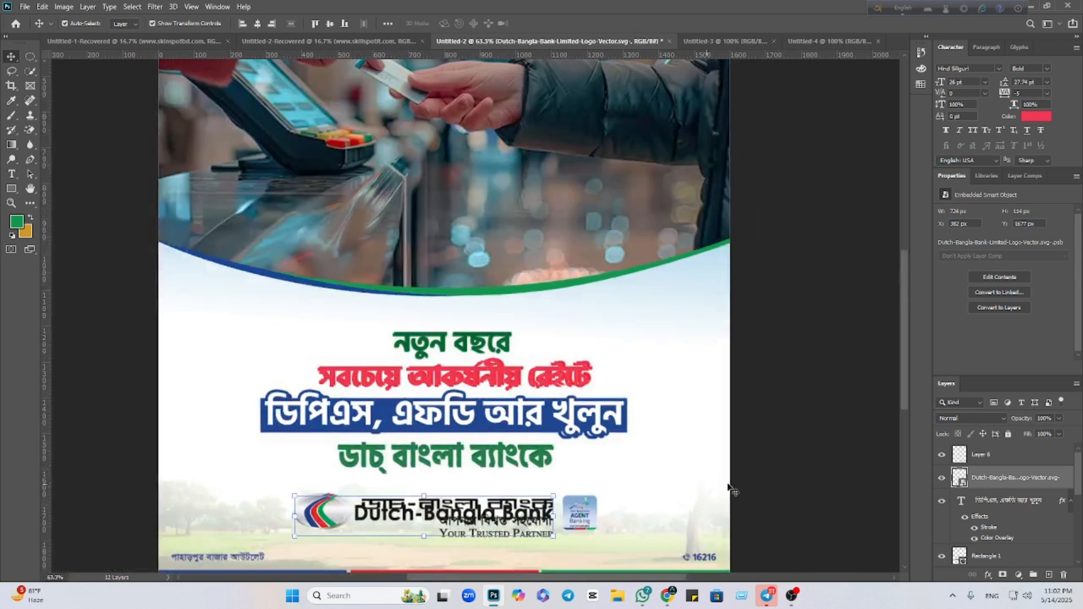
left_click(591, 472)
scroll(587, 470, "down", 2)
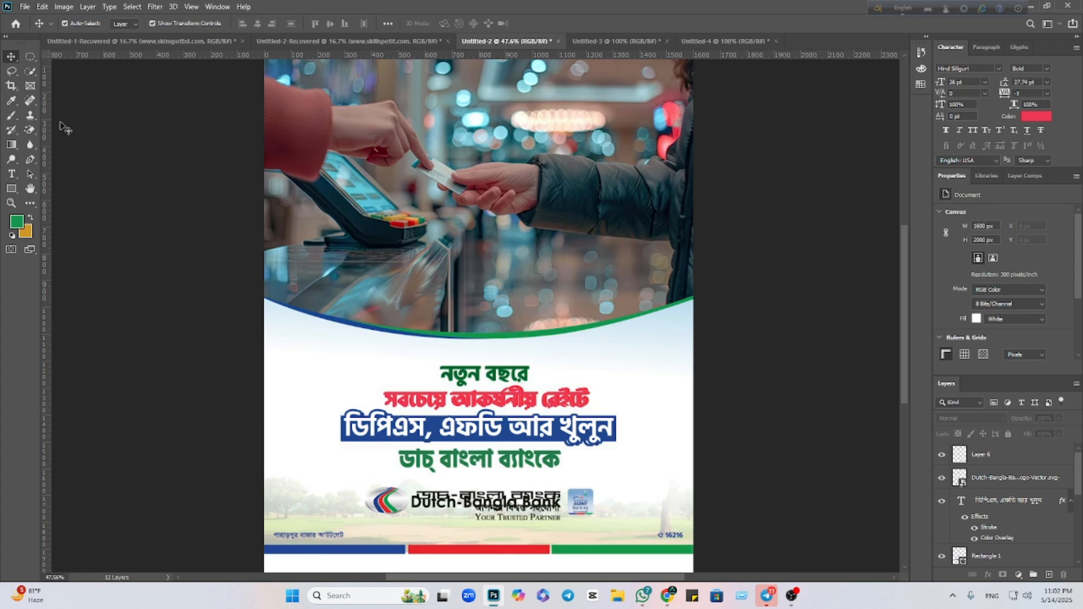
Add a new layer and draw a closed rectangular Pen path of about 1608 × 1151 px around the poster's lower part.
left_click(30, 159)
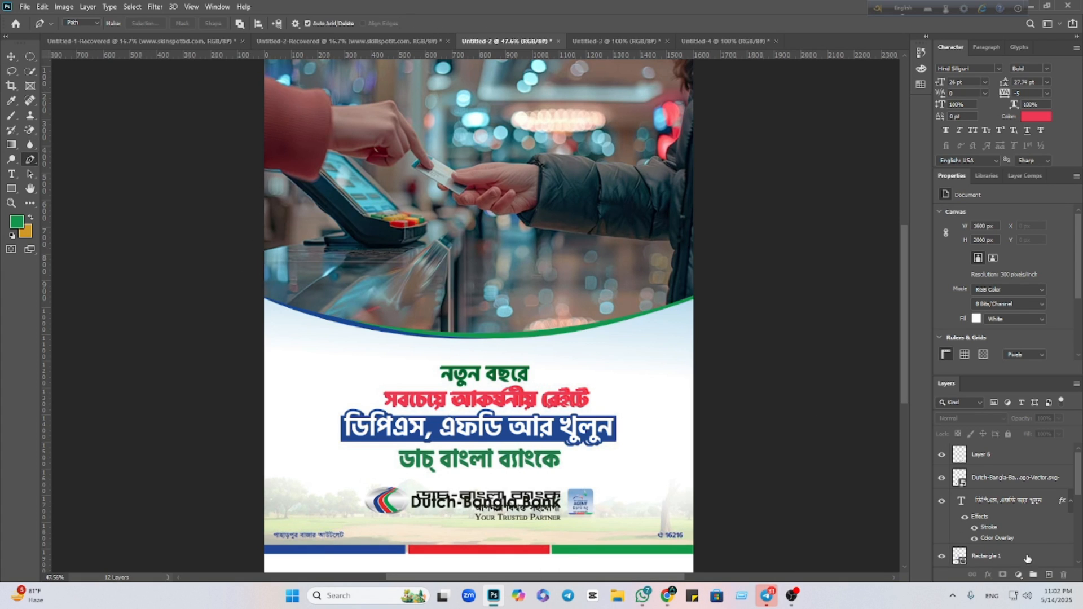
left_click(1049, 574)
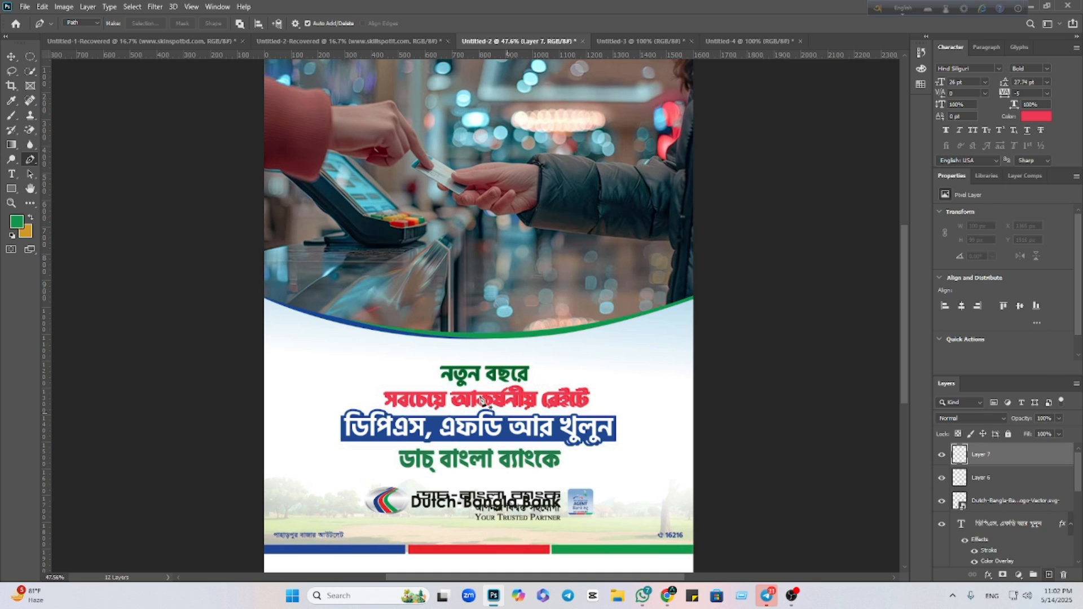
left_click(265, 288)
scroll(273, 286, "down", 5)
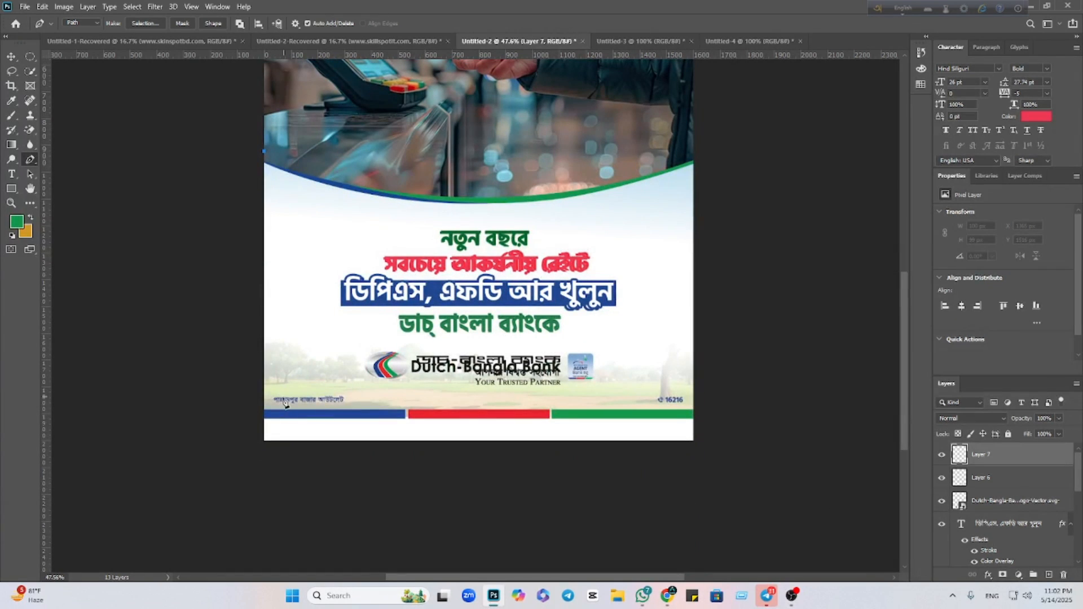
left_click(264, 441)
left_click(695, 441)
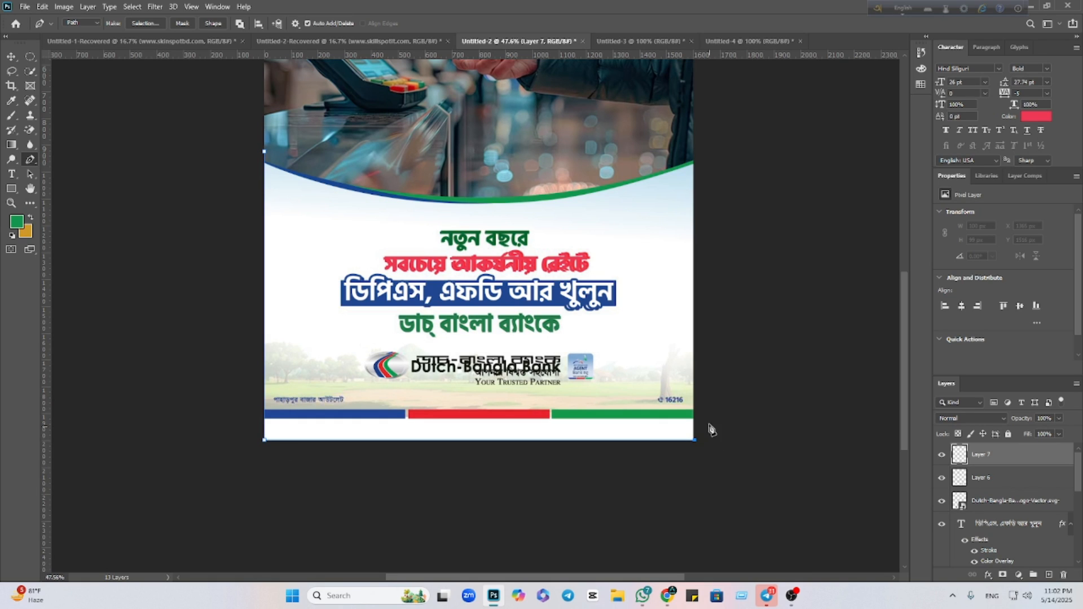
left_click(695, 131)
left_click(264, 131)
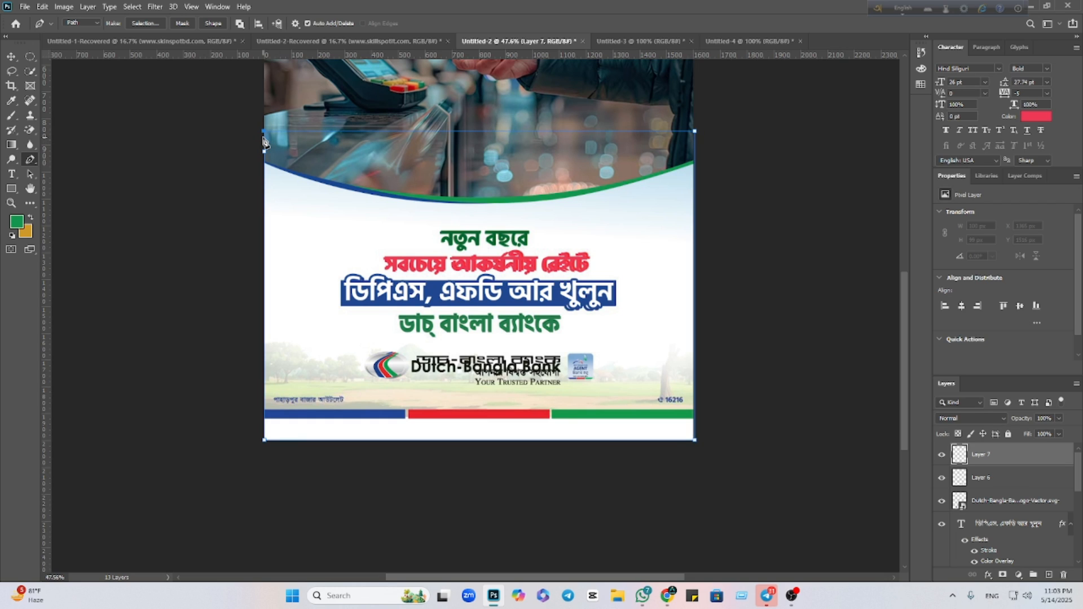
left_click(264, 153)
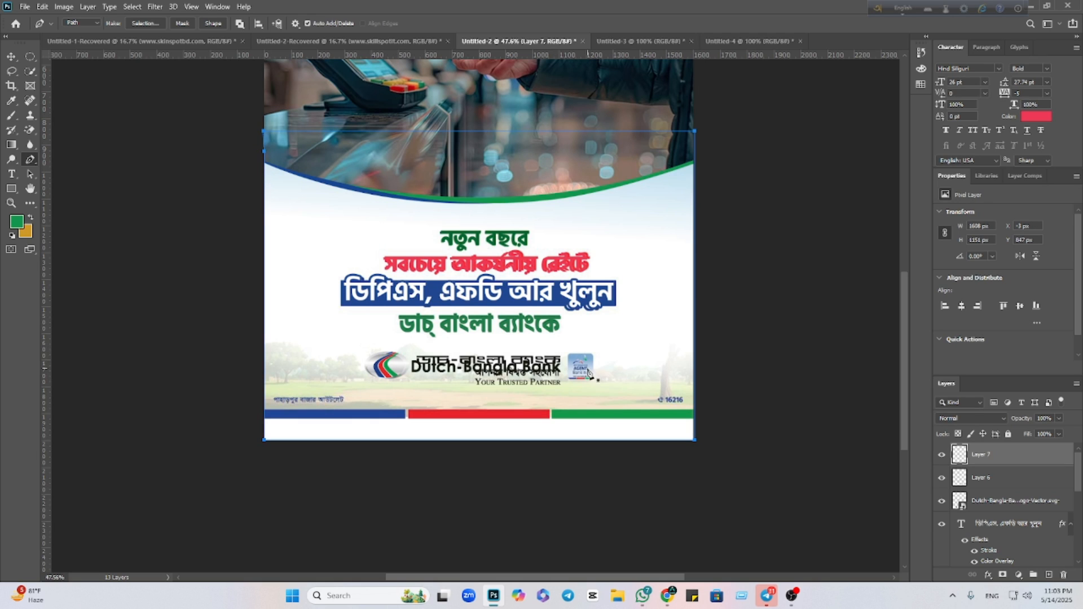
Convert the rectangular path into a new anti-aliased selection with a feather radius of 0 pixels.
right_click(433, 172)
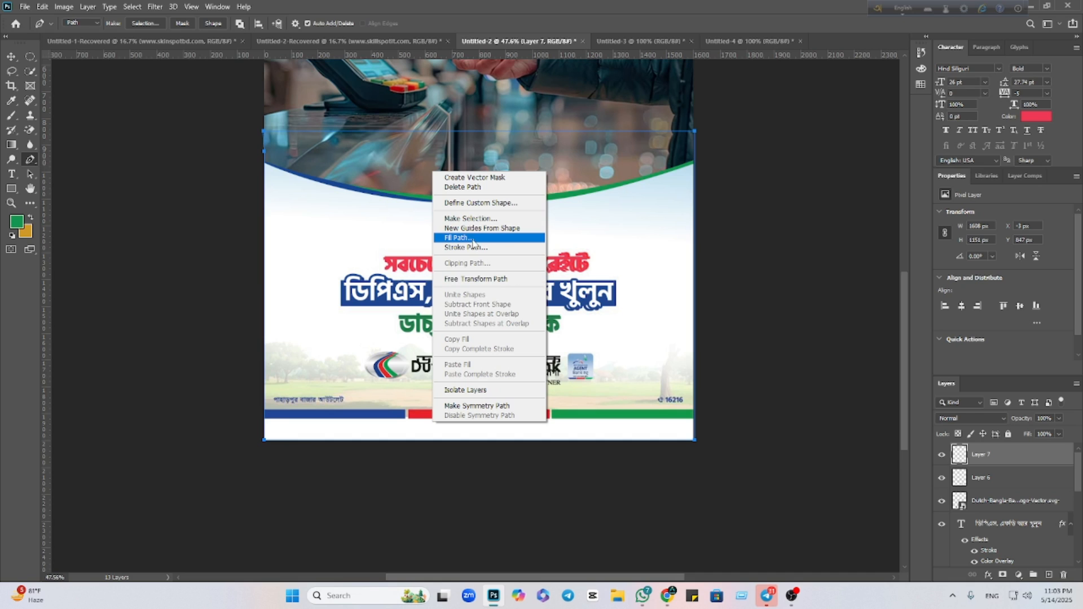
left_click(469, 219)
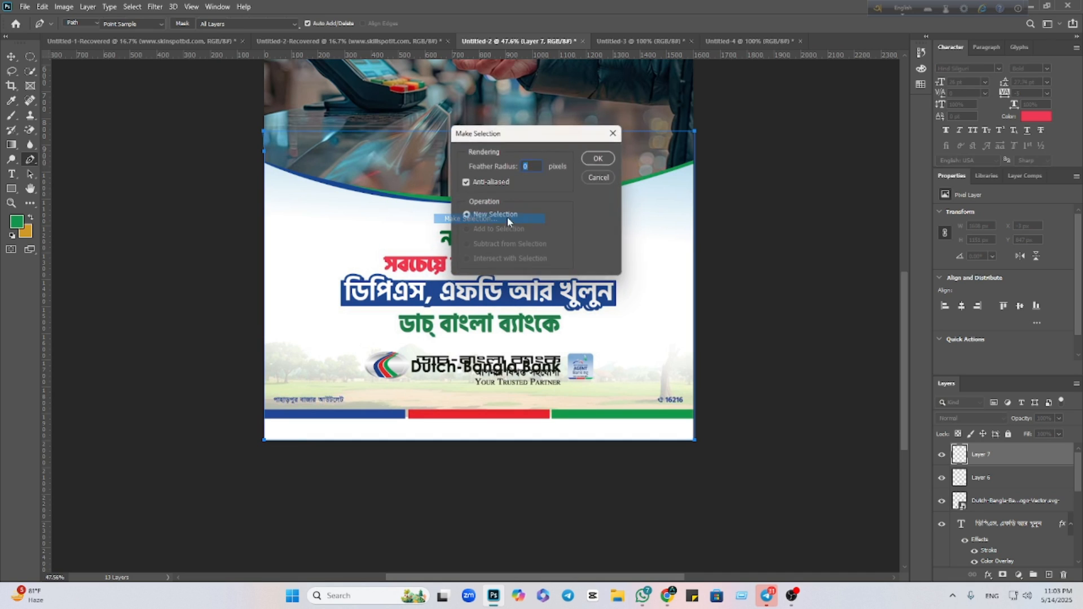
left_click(598, 159)
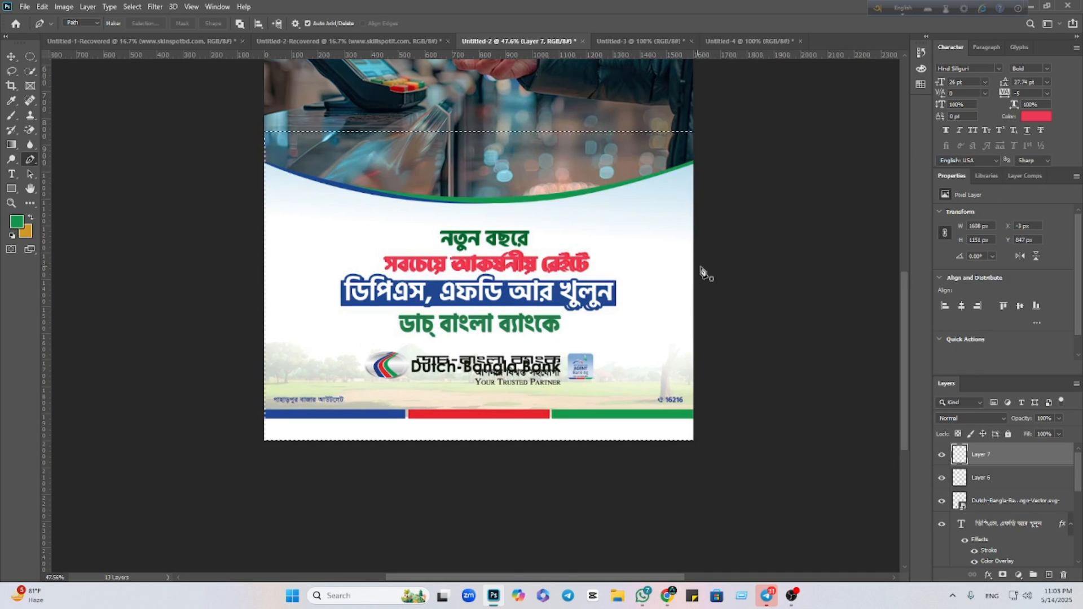
Place the majestic-mountain-peak-green-meadow landscape image from the Downloads folder as an embedded object in the poster.
left_click(25, 6)
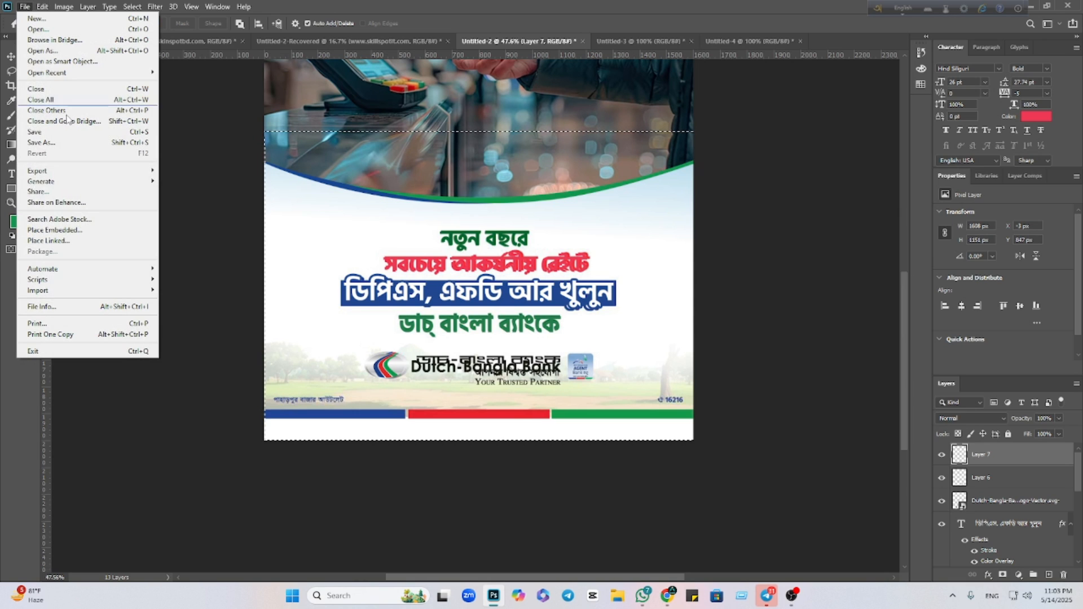
left_click(56, 231)
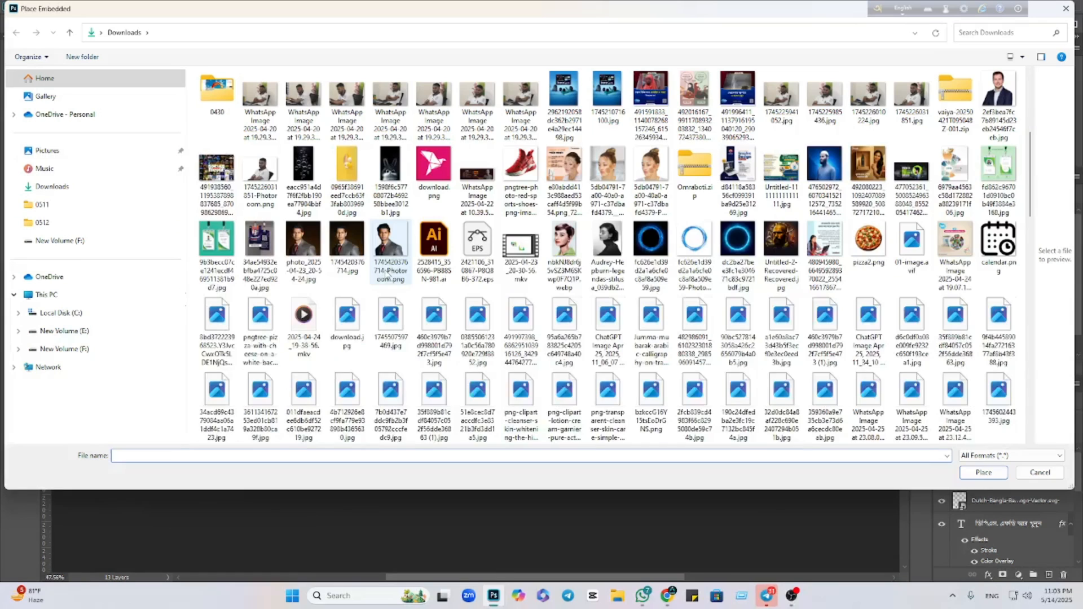
scroll(591, 350, "down", 3)
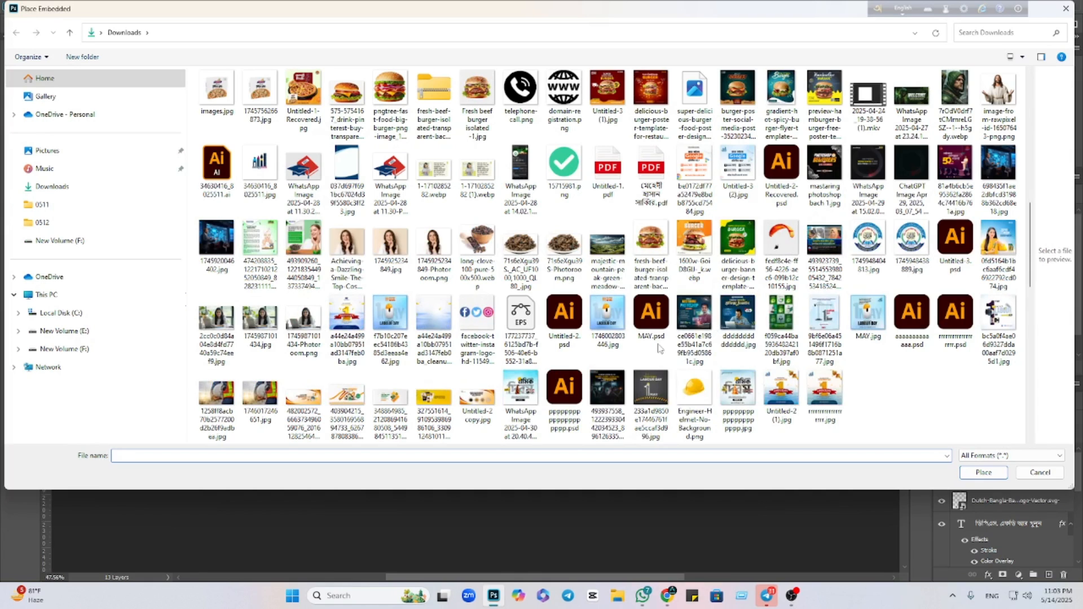
scroll(659, 348, "down", 3)
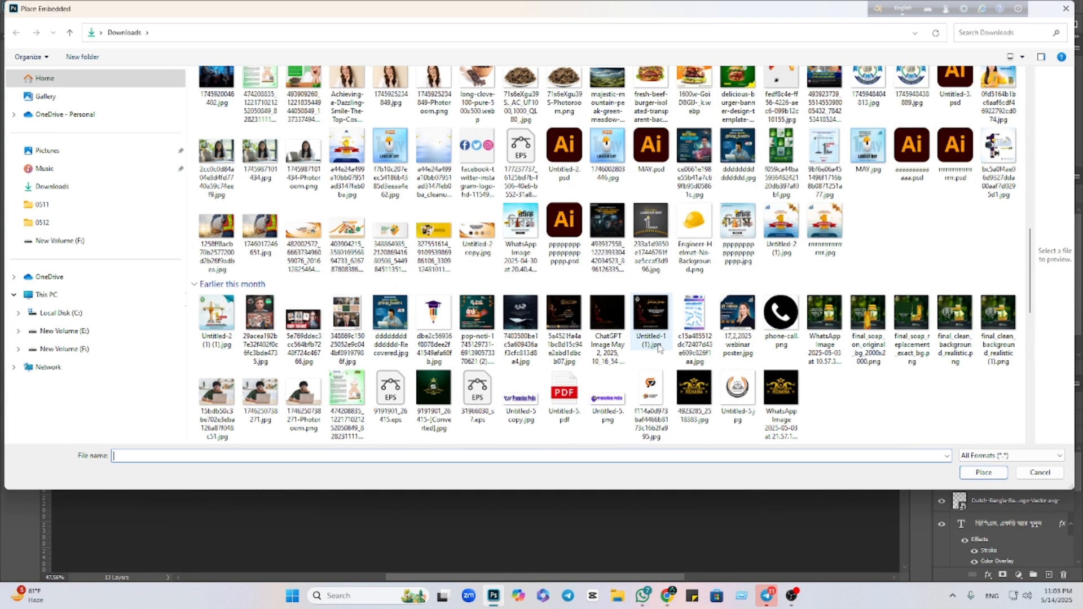
scroll(659, 348, "down", 3)
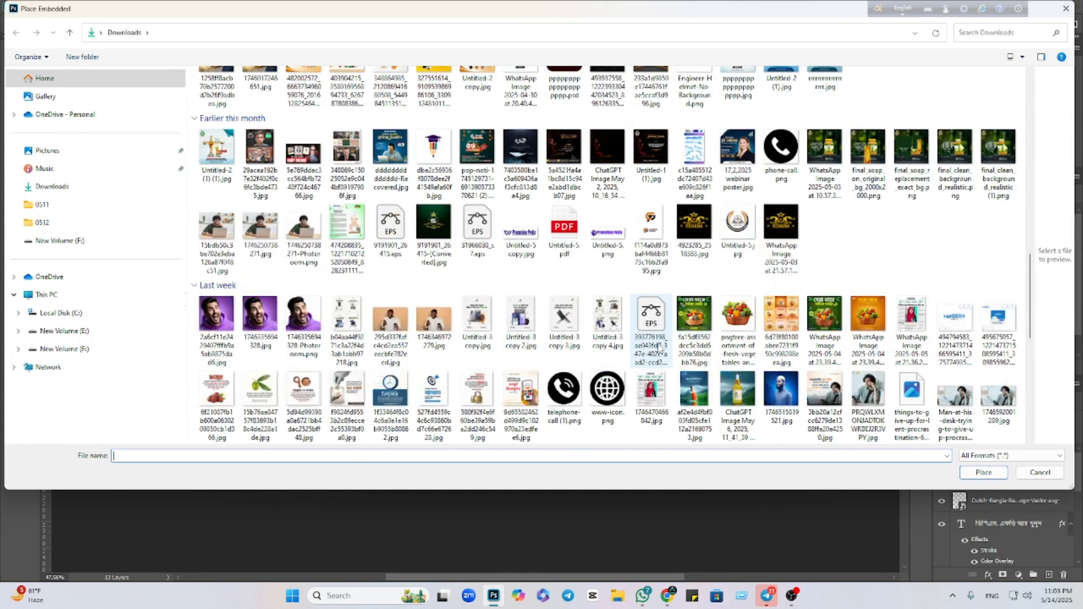
scroll(659, 348, "down", 3)
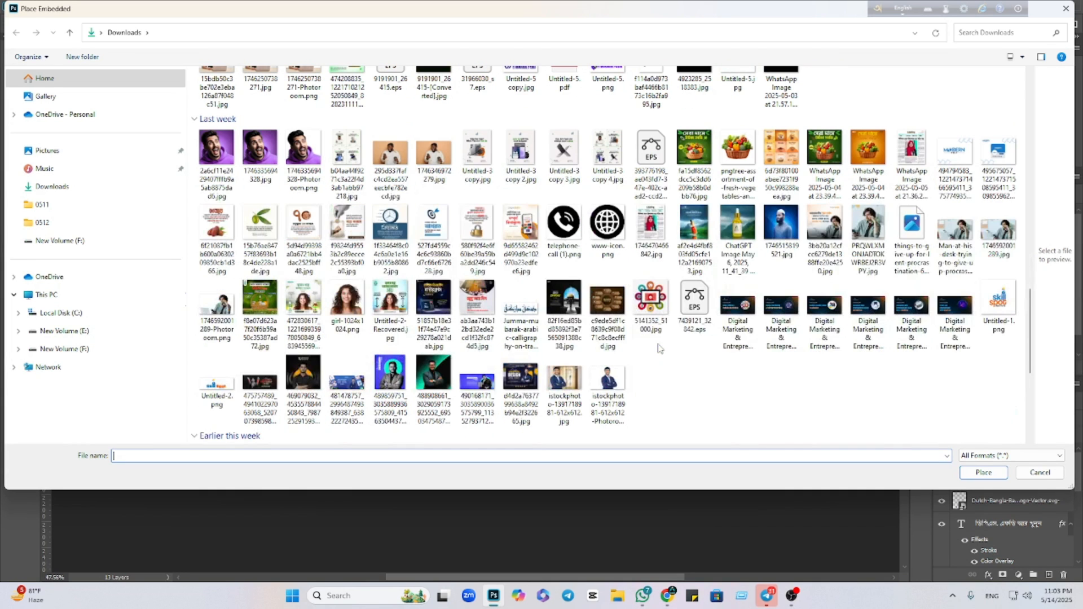
scroll(659, 348, "down", 5)
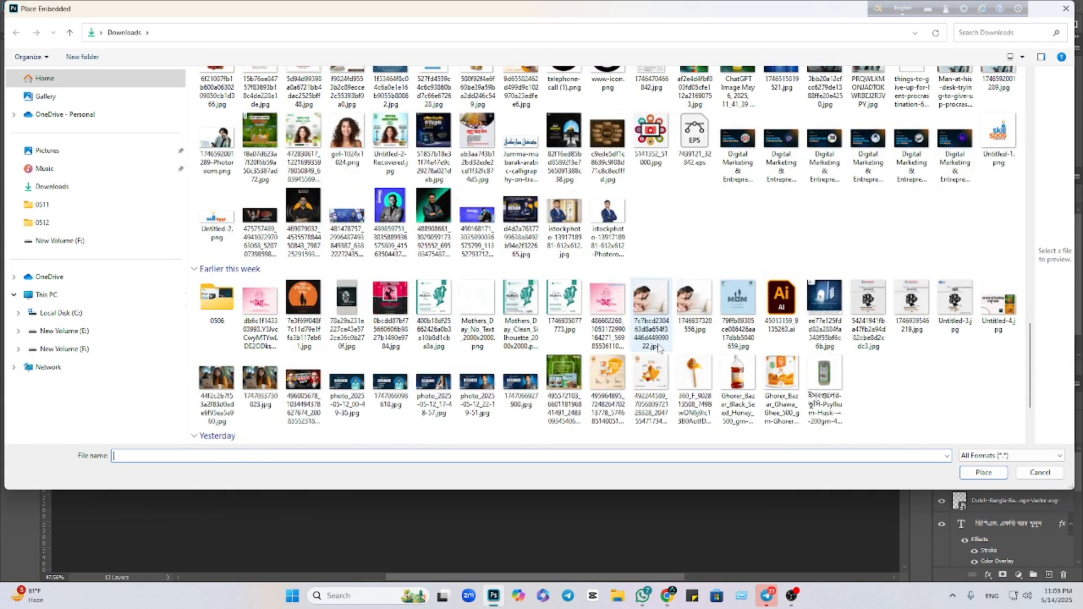
scroll(659, 348, "down", 2)
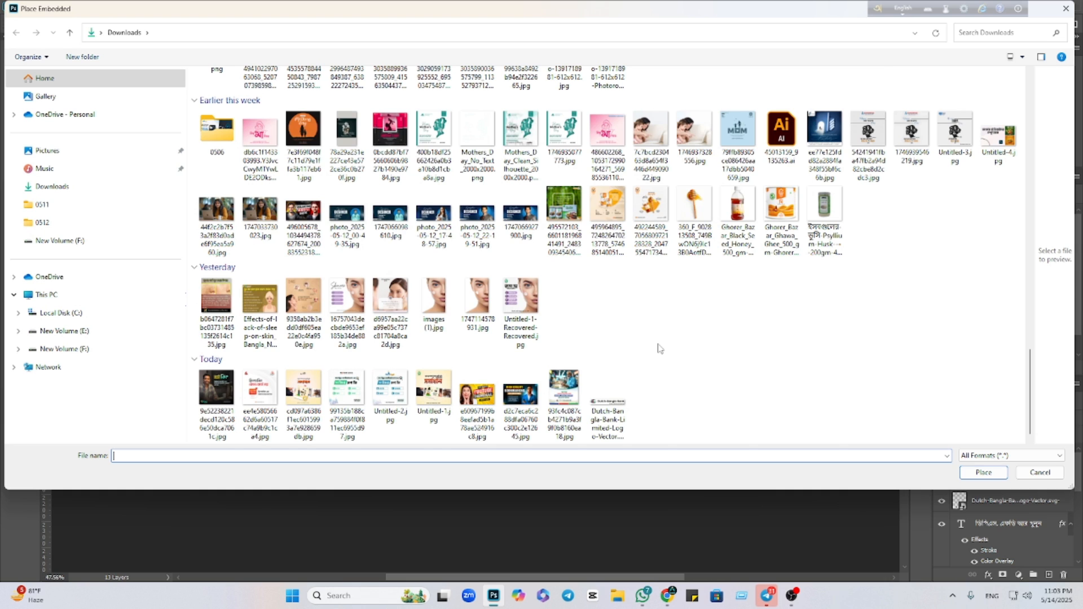
scroll(659, 348, "up", 4)
scroll(659, 348, "up", 3)
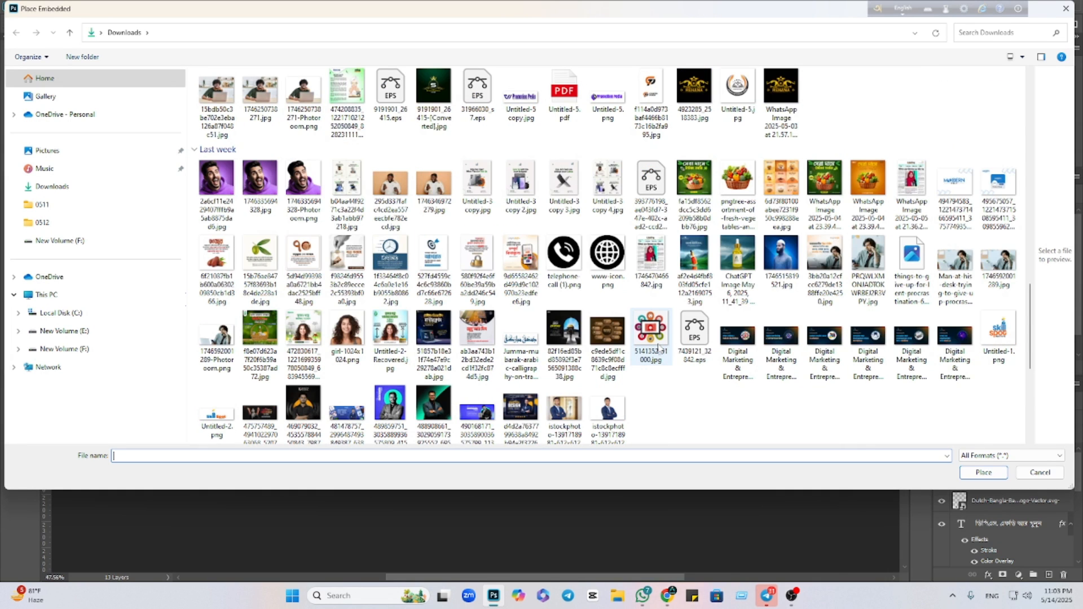
scroll(741, 236, "up", 10)
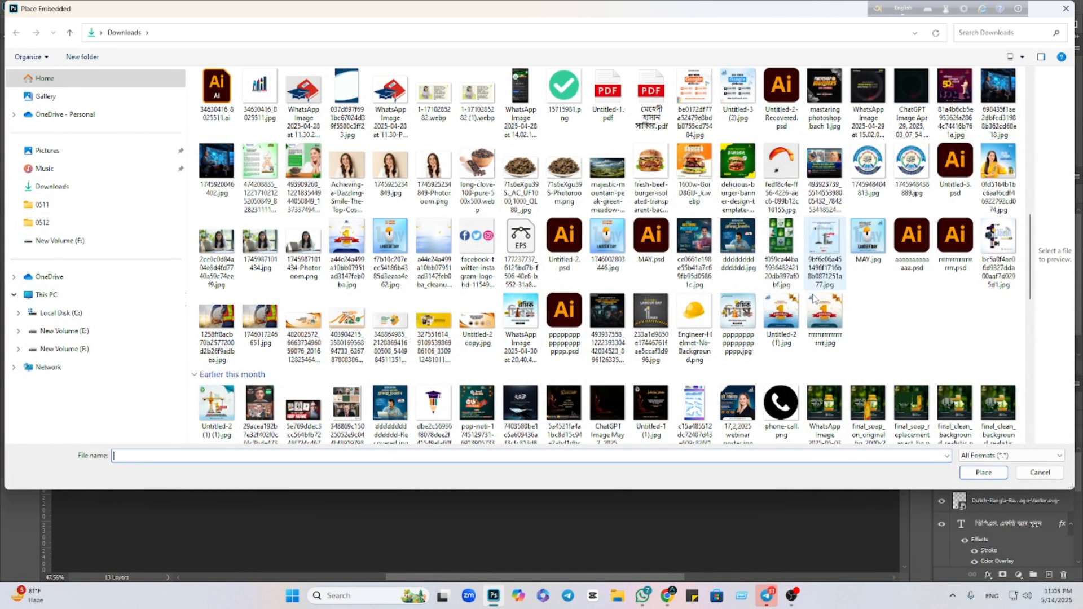
scroll(477, 389, "up", 5)
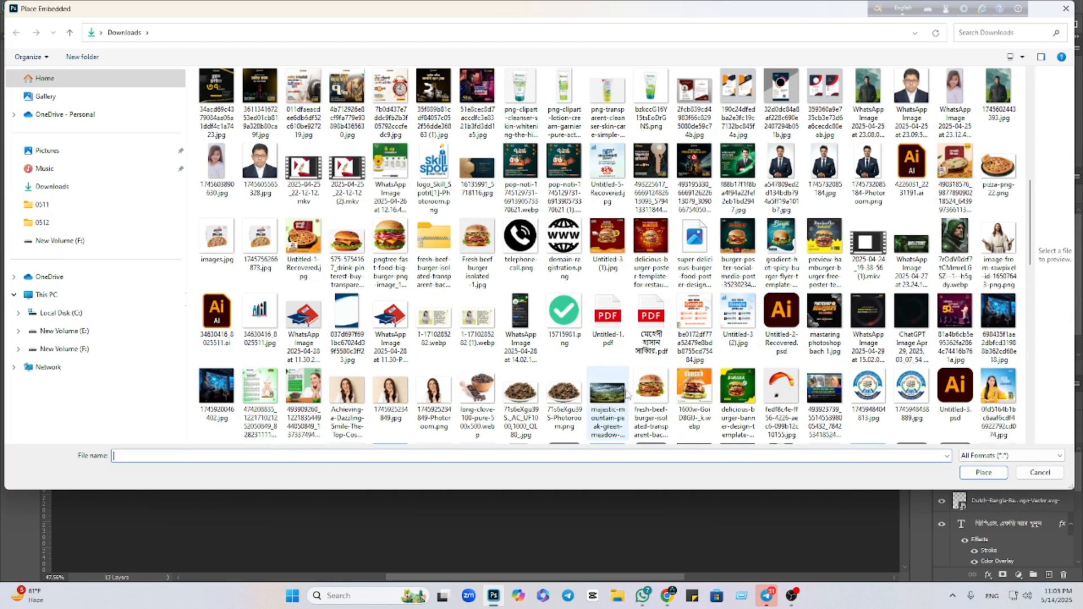
left_click(608, 395)
left_click(979, 474)
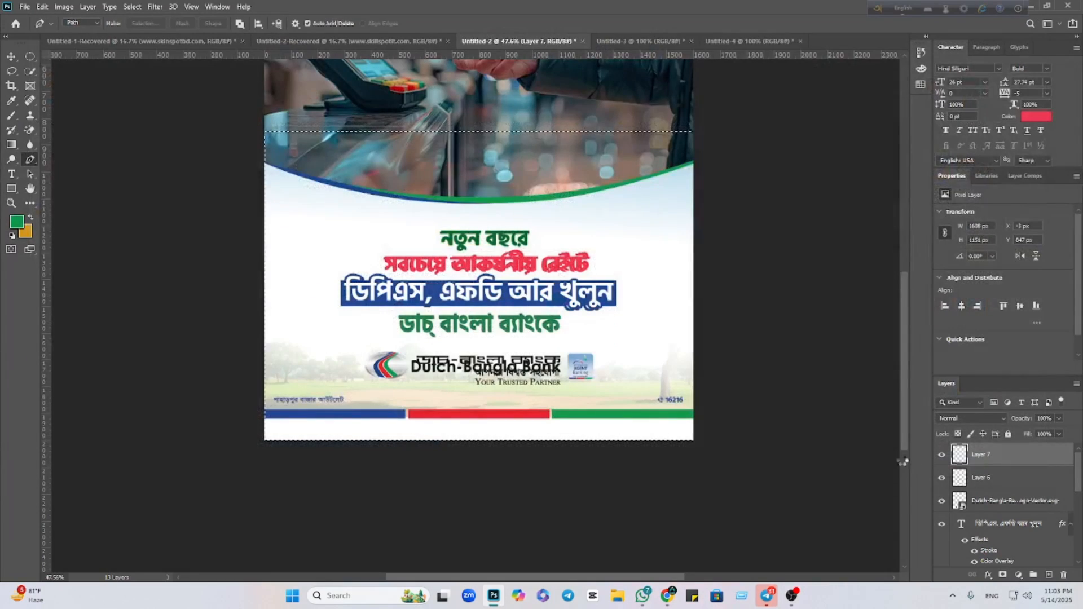
Scale the placed landscape proportionally to about 34.74% and position it over the poster's lower part, down past the canvas's bottom edge.
left_click_drag(530, 357, 529, 363)
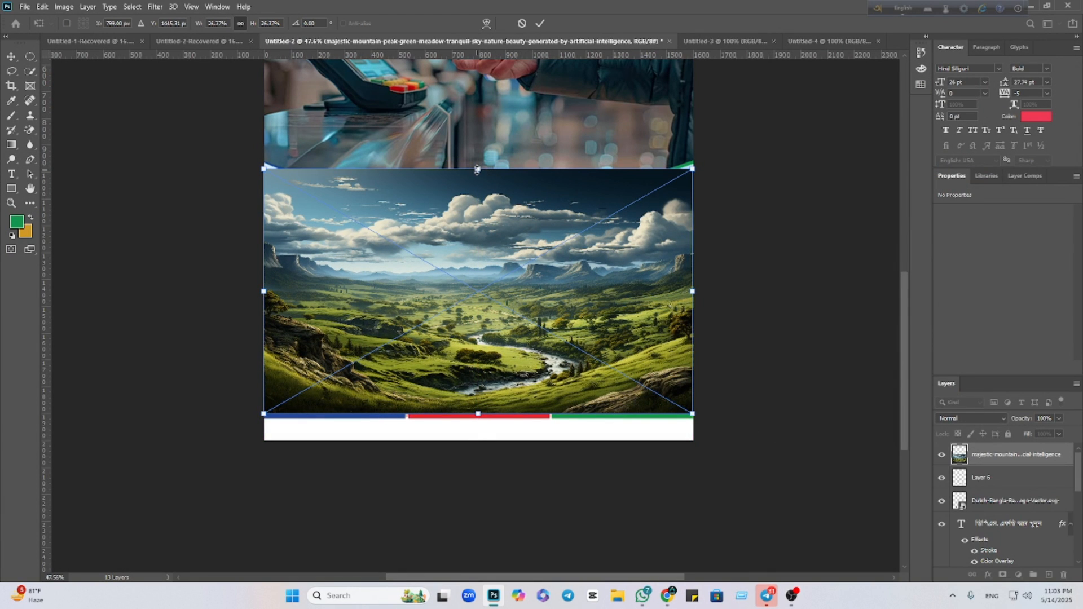
left_click_drag(478, 170, 478, 138)
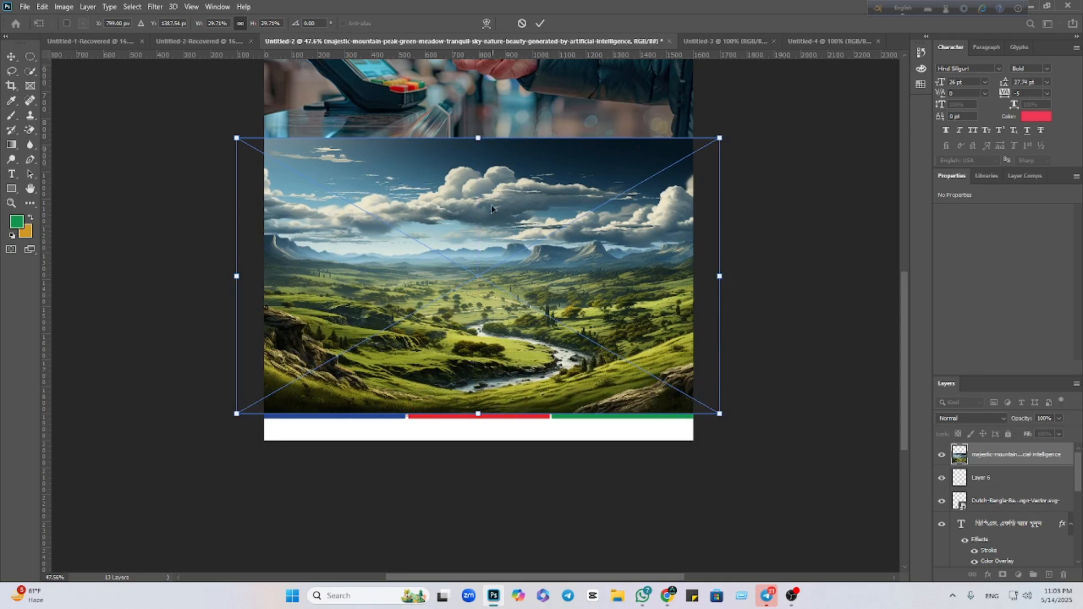
left_click_drag(491, 209, 491, 239)
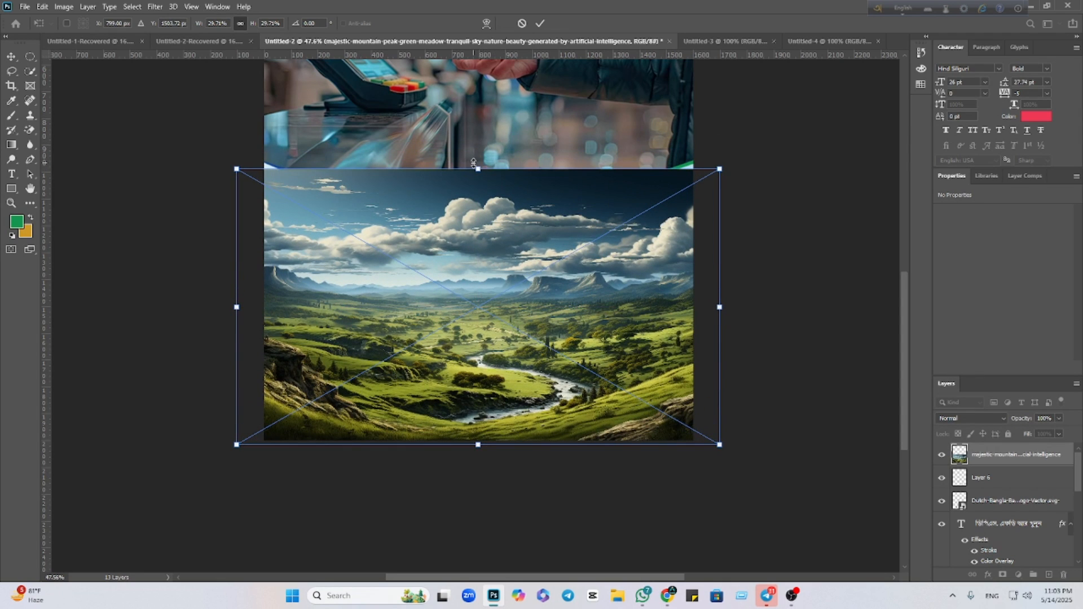
left_click_drag(474, 163, 478, 122)
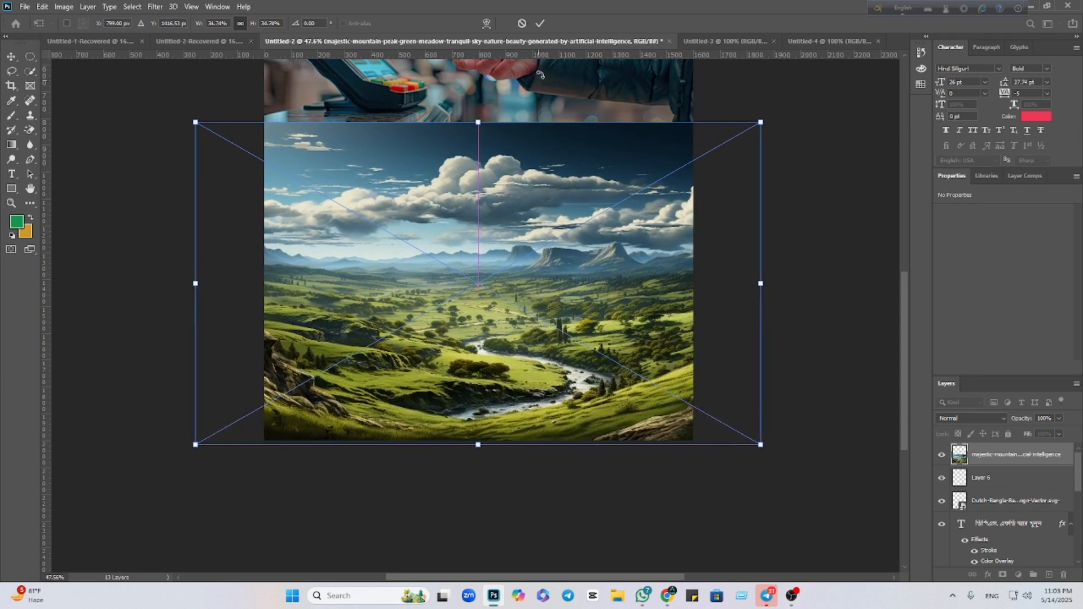
left_click(539, 24)
left_click(539, 23)
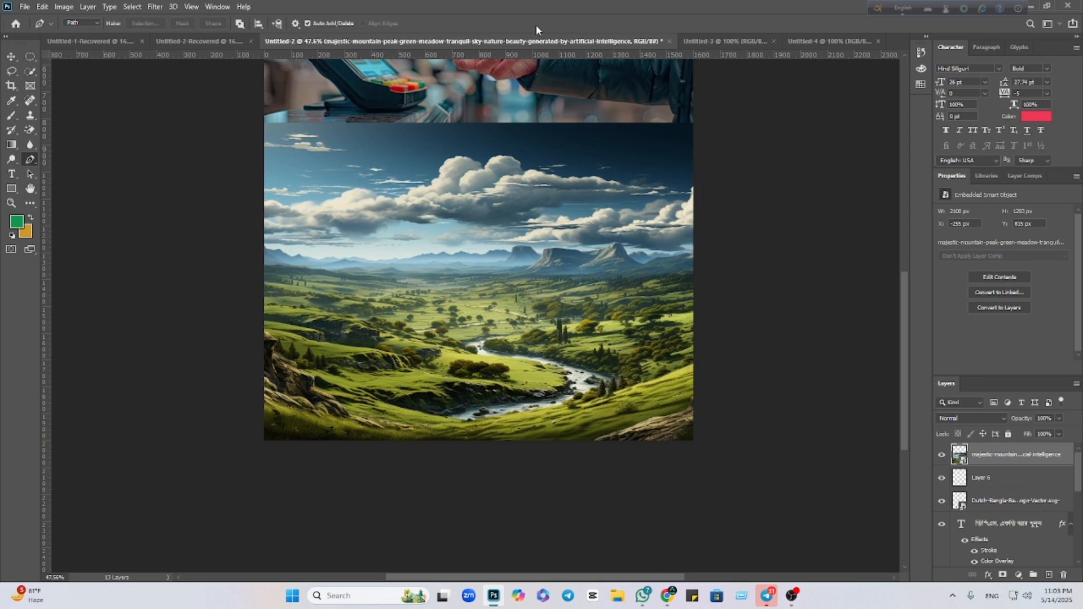
left_click(516, 182)
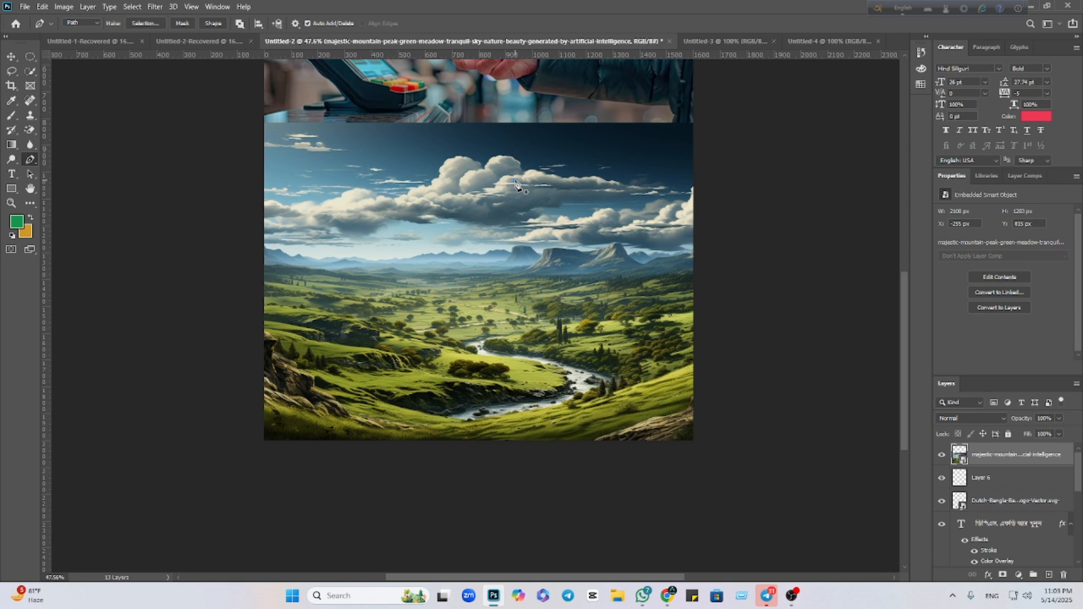
left_click(518, 220)
key("ctrl+z")
Hide the landscape image and add a new empty layer directly above Layer 6.
left_click(1010, 478)
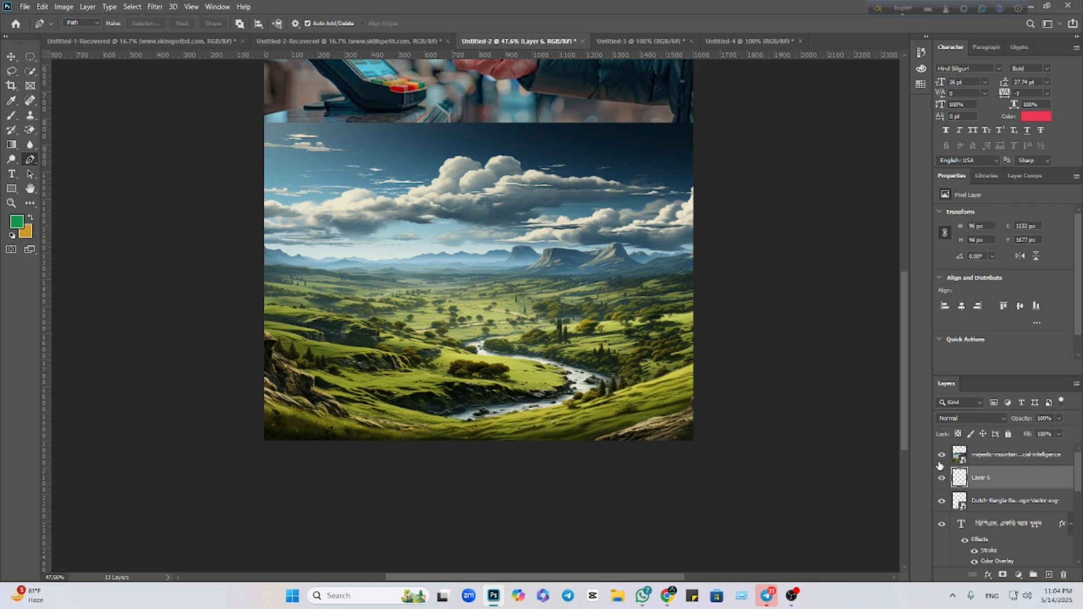
left_click(940, 457)
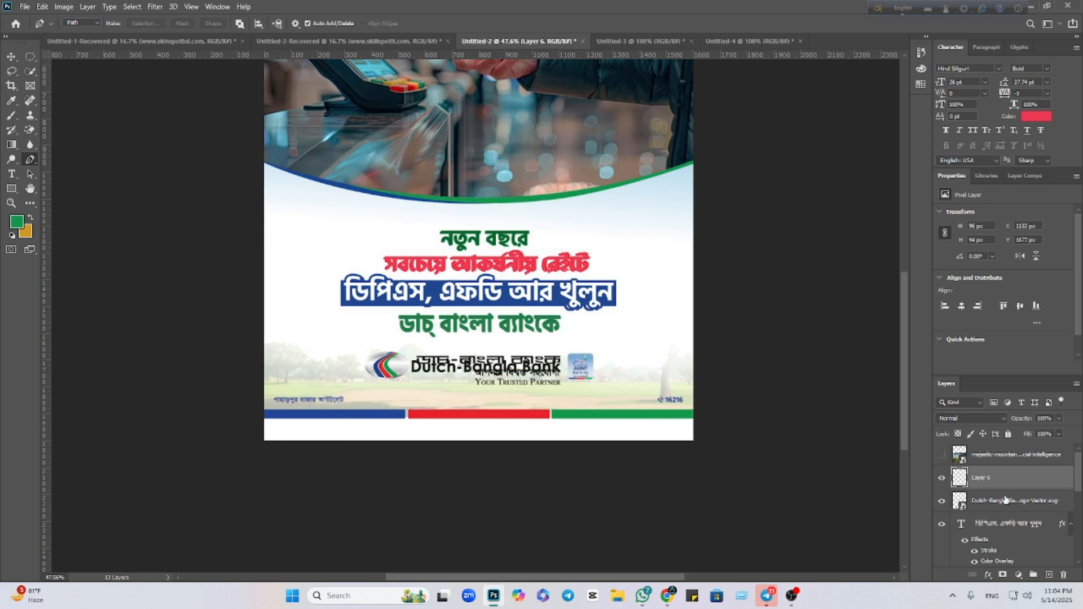
left_click(1049, 575)
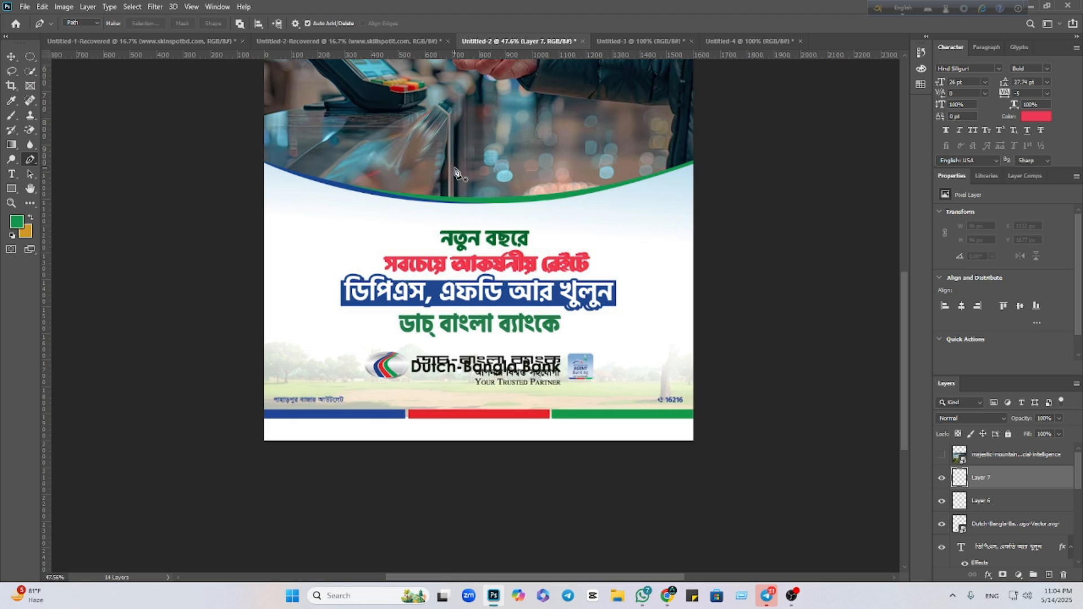
Draw a closed four-point Pen path of about 1612 × 1136 px around the poster's lower part and convert it into a selection.
left_click(264, 140)
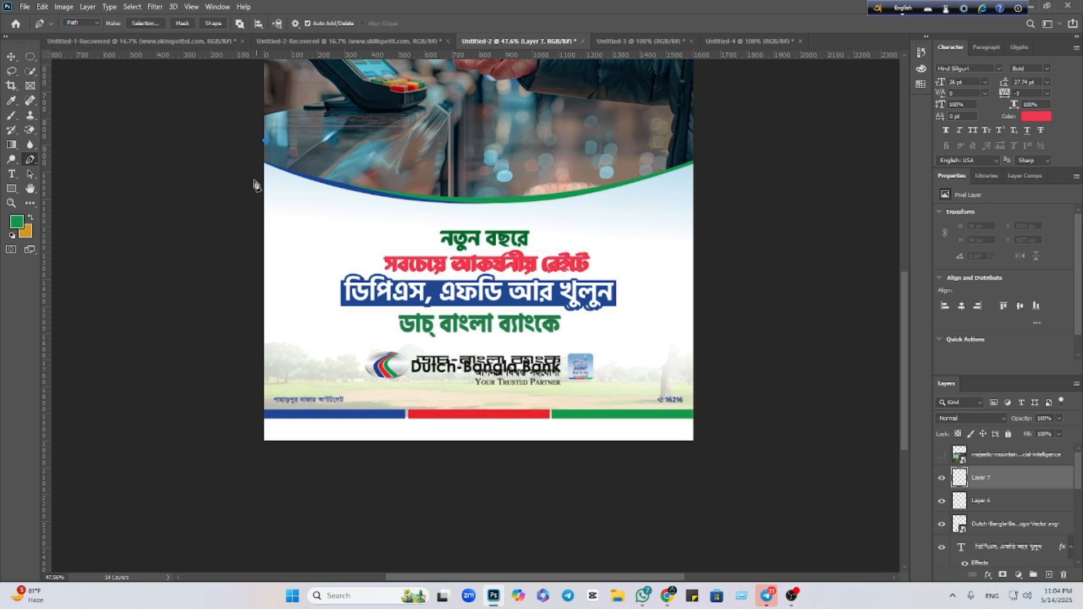
left_click(264, 445)
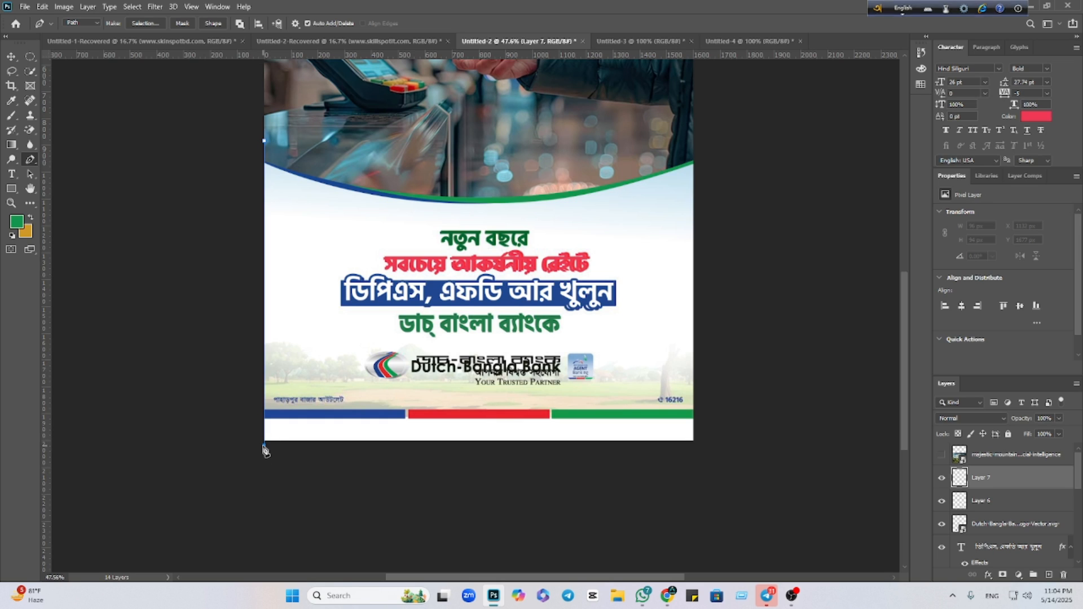
left_click(697, 446)
left_click(697, 147)
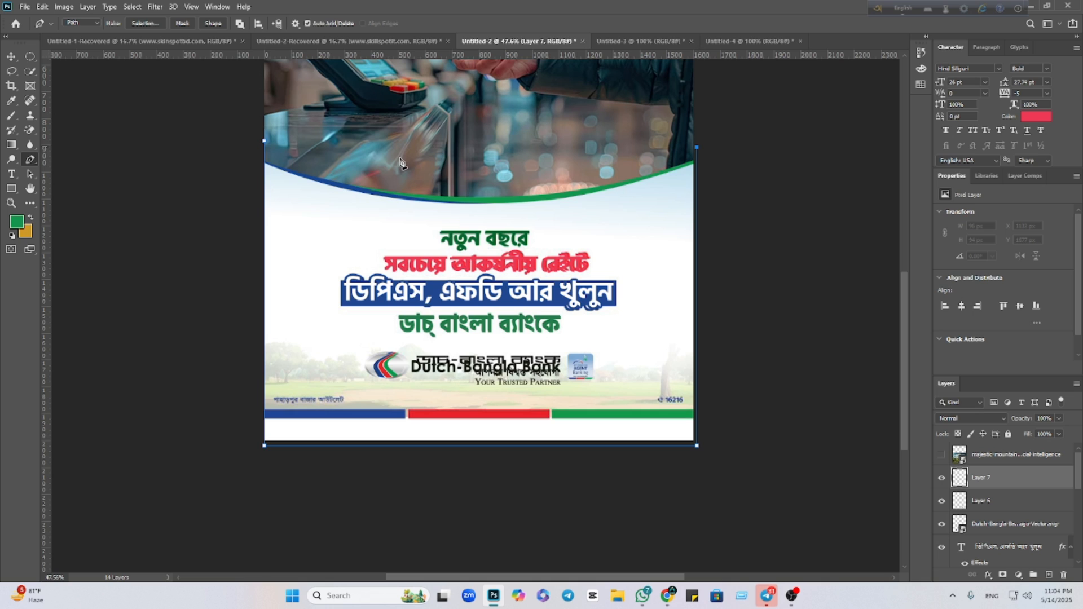
left_click(264, 140)
right_click(266, 141)
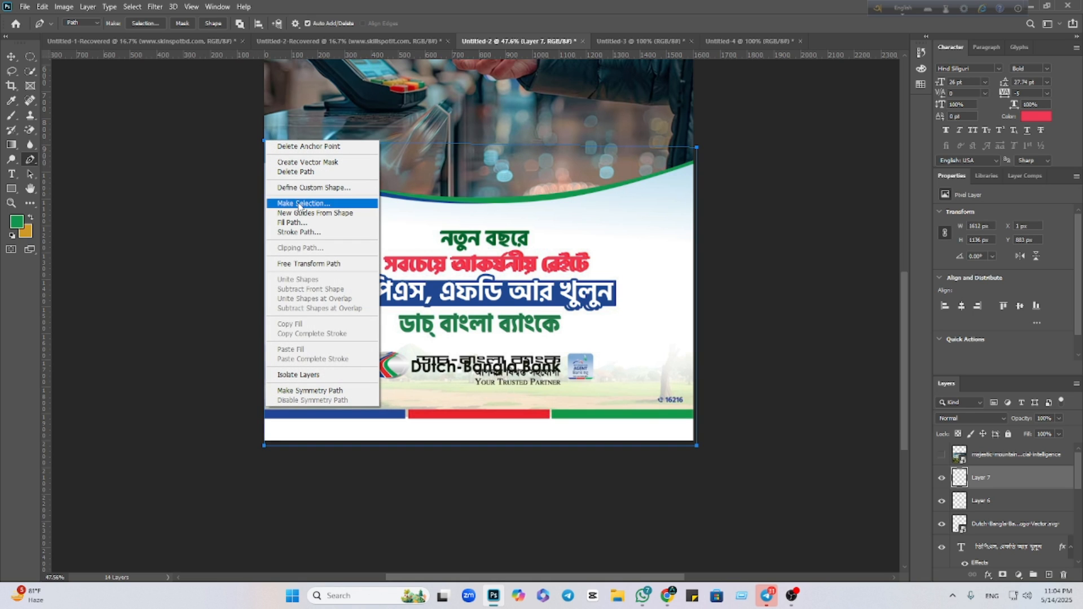
left_click(299, 203)
left_click(598, 160)
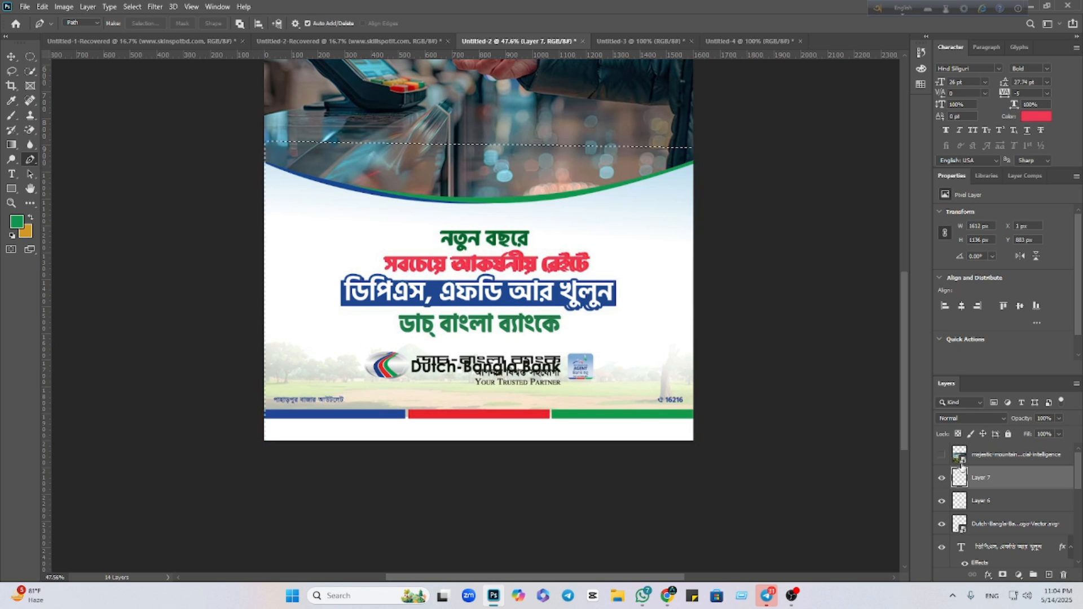
Show the landscape again, mask it with the selection and convert the masked layer to a Smart Object.
left_click(941, 455)
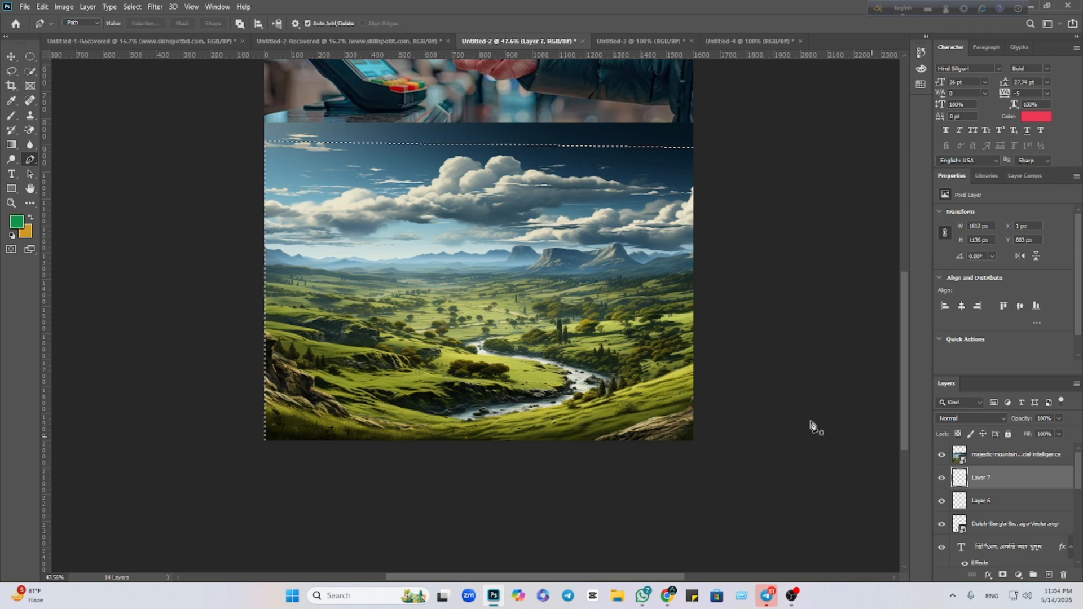
left_click(1016, 455)
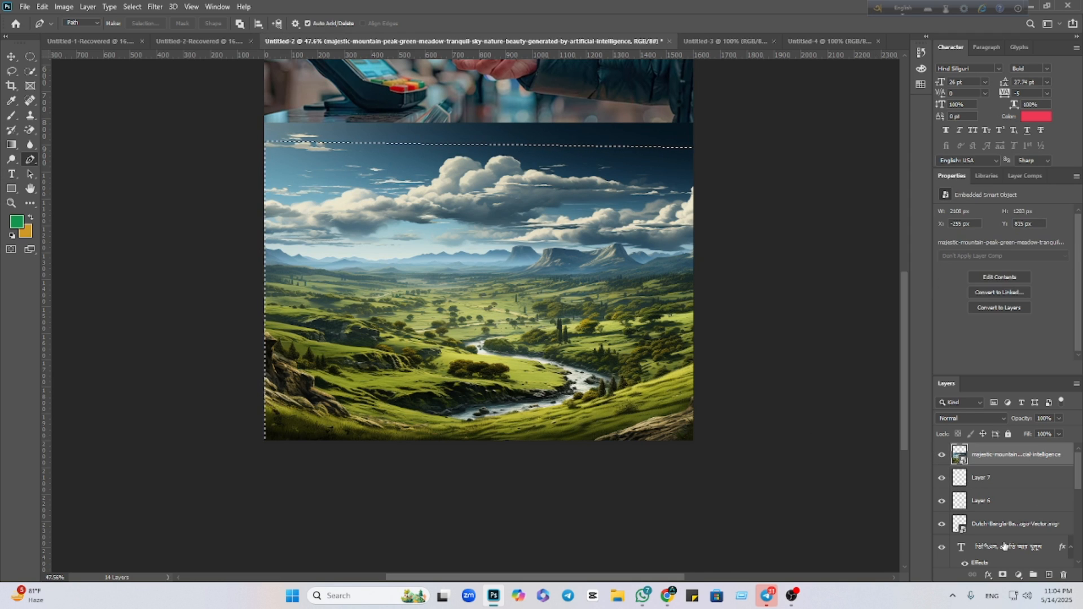
left_click(1002, 574)
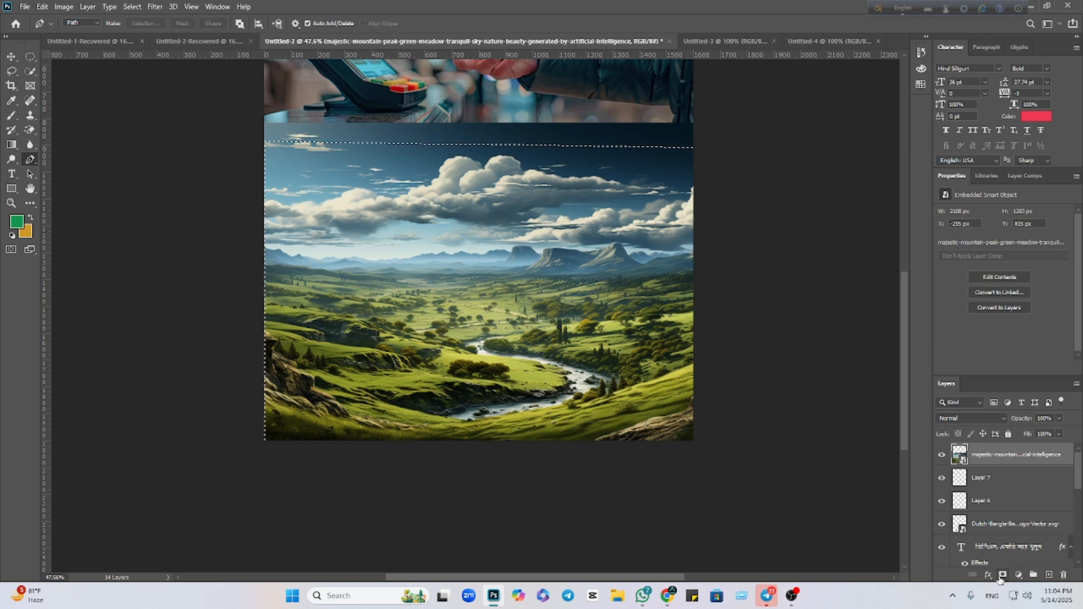
right_click(1025, 454)
left_click(908, 209)
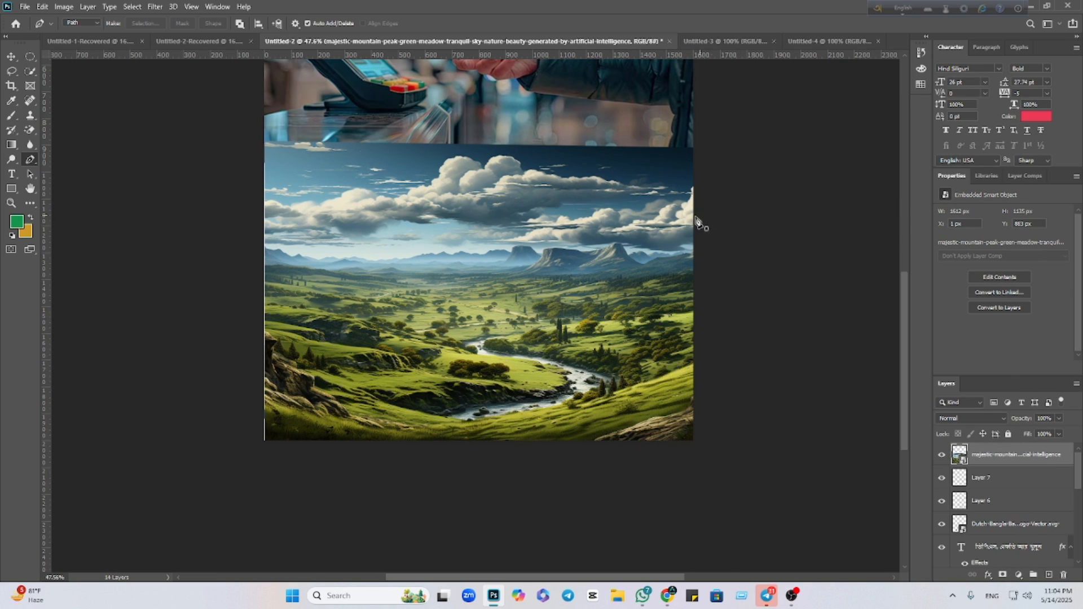
Scale the cropped landscape to about 101.57% so it extends past the canvas's left edge.
left_click(11, 56)
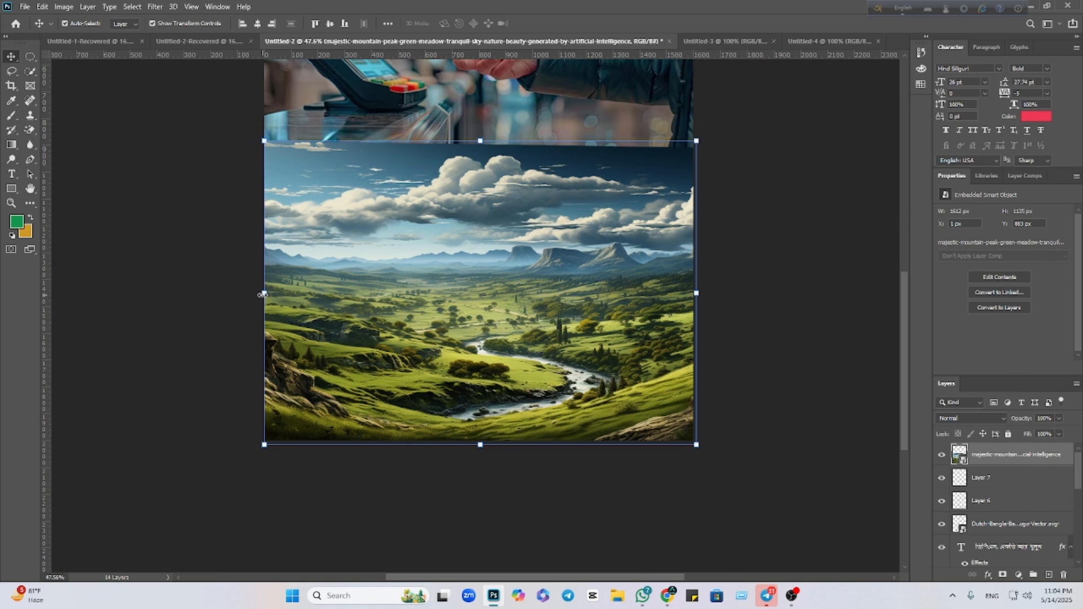
left_click_drag(263, 294, 257, 293)
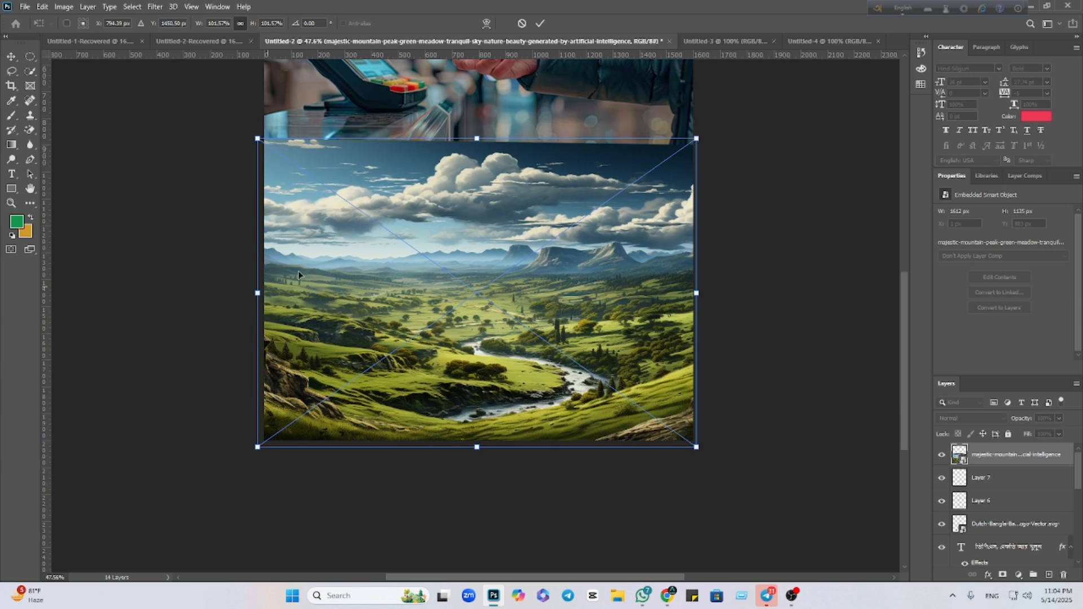
left_click(539, 23)
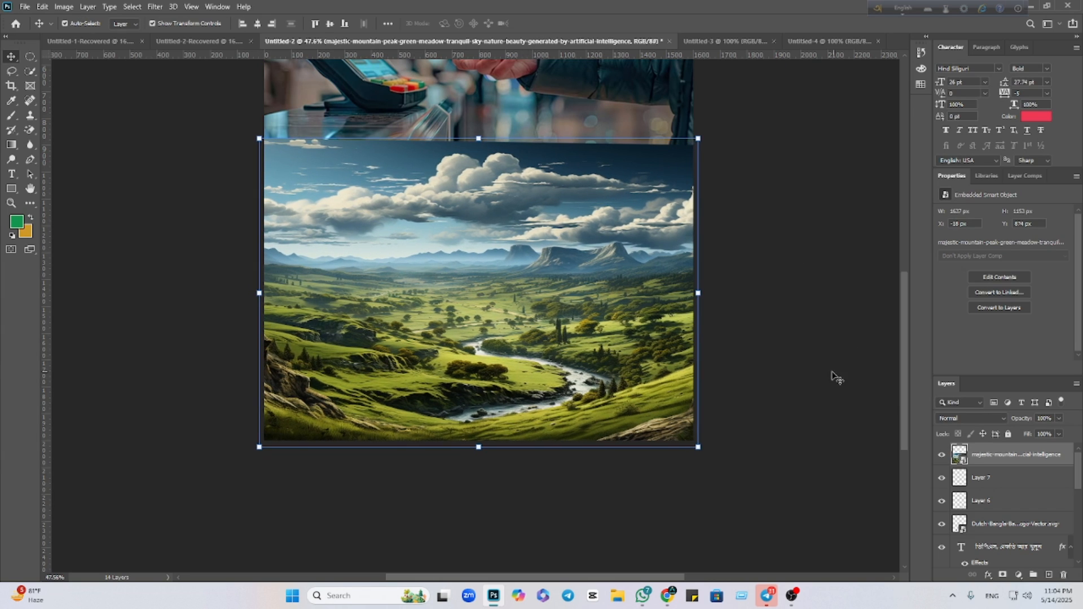
Start the Eraser tool on the landscape layer and rasterize its Smart Object.
left_click(637, 328)
right_click(30, 130)
left_click(68, 129)
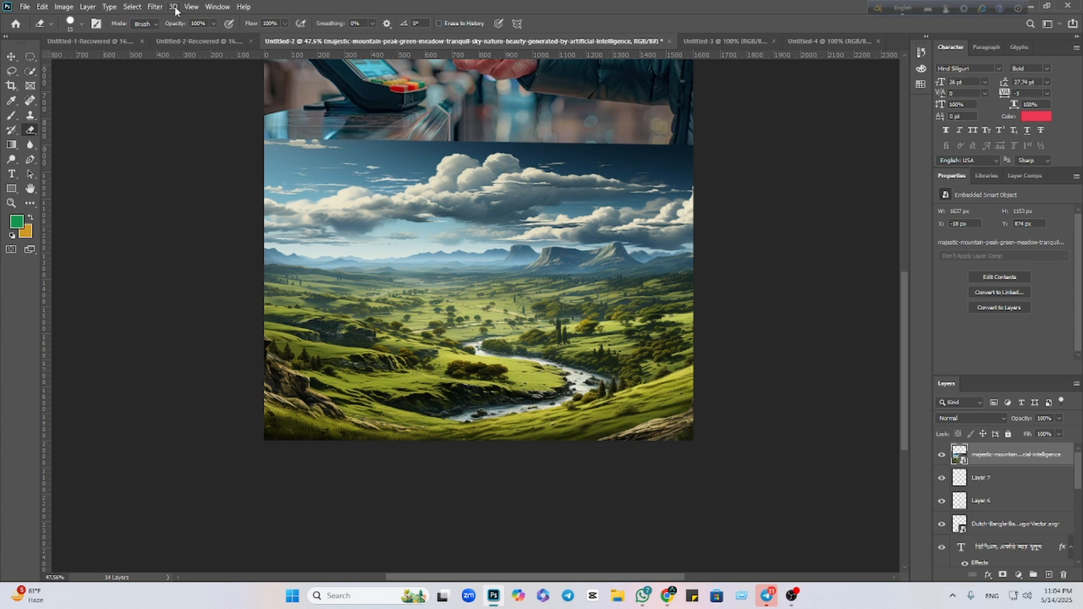
left_click(149, 8)
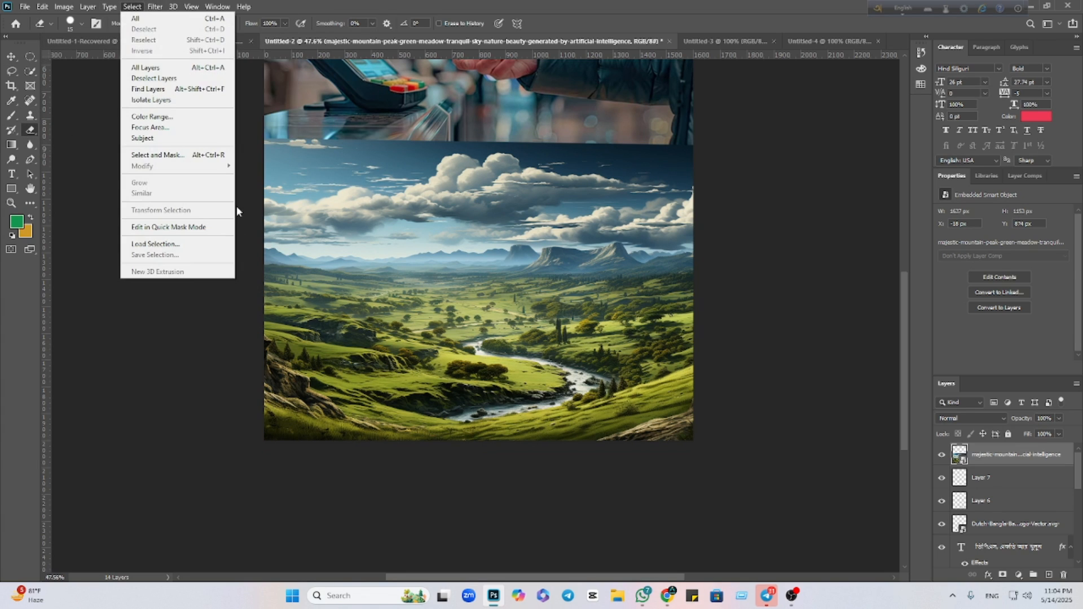
key("Escape")
left_click(292, 237)
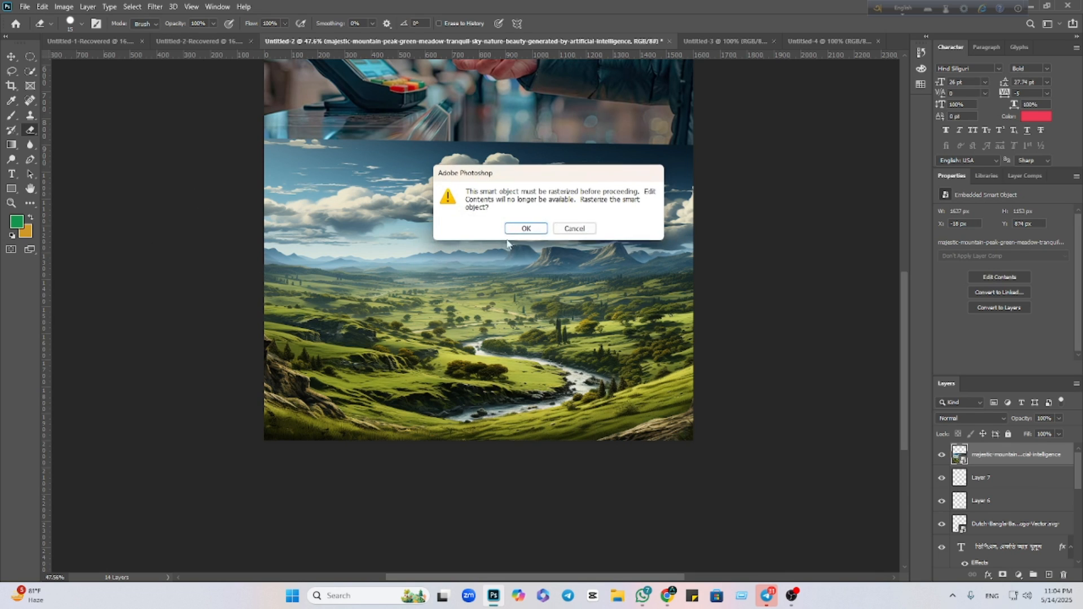
left_click(515, 228)
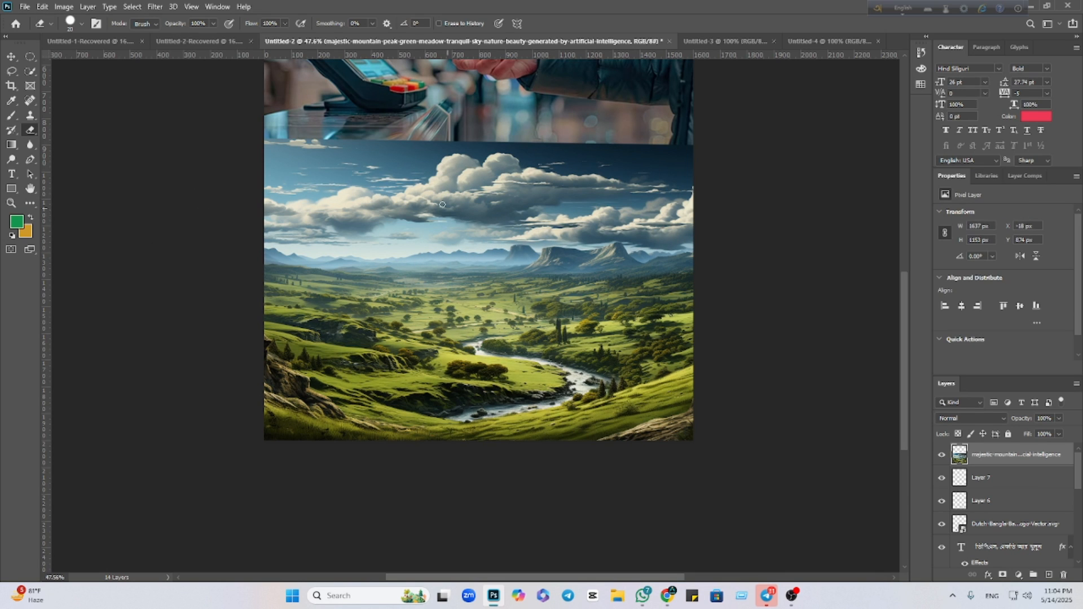
Fade the landscape to a faint background with a soft eraser of about 1487 px, 0% hardness and 25% flow.
key("bracketright")
key("bracketright")
key("bracketright")
key("bracketright")
key("bracketright")
key("bracketright")
key("bracketright")
key("bracketright")
key("bracketright")
key("bracketright")
key("bracketright")
key("bracketright")
key("bracketright")
key("bracketright")
key("bracketright")
key("bracketright")
key("bracketright")
key("bracketright")
key("bracketright")
key("bracketright")
left_click(284, 23)
mouse_move(429, 113)
left_mouse_down()
mouse_move(533, 145)
mouse_move(505, 205)
mouse_move(557, 181)
mouse_move(575, 285)
mouse_move(466, 128)
mouse_move(501, 336)
left_mouse_up()
mouse_move(518, 393)
left_mouse_down()
mouse_move(455, 147)
mouse_move(474, 130)
left_mouse_up()
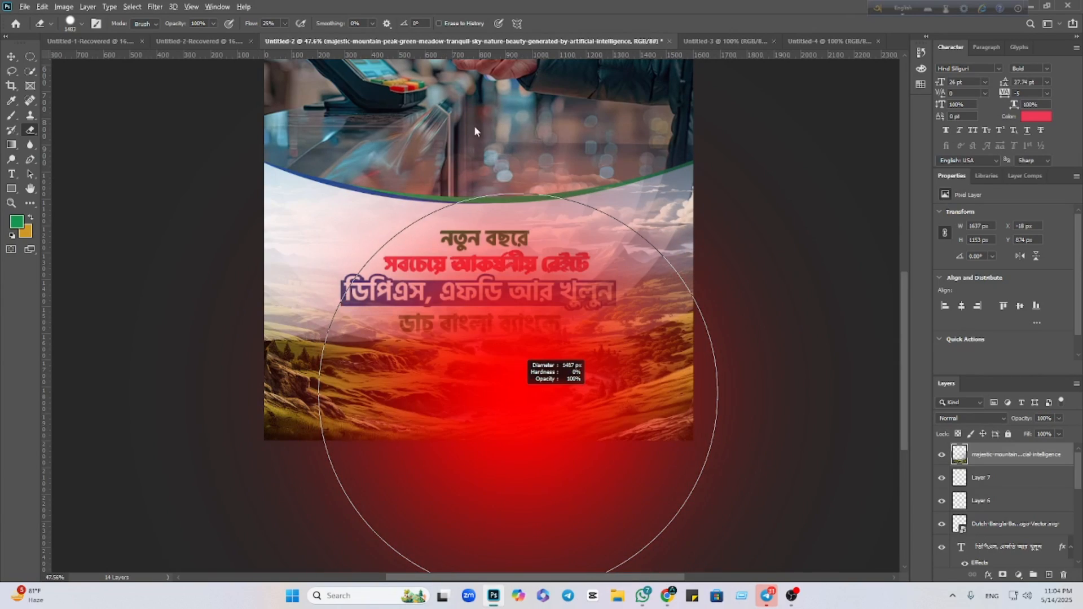
left_click_drag(508, 334, 455, 147)
mouse_move(584, 182)
left_mouse_down()
mouse_move(290, 252)
mouse_move(211, 211)
mouse_move(743, 215)
mouse_move(537, 258)
mouse_move(588, 290)
mouse_move(385, 292)
mouse_move(267, 271)
mouse_move(248, 283)
mouse_move(324, 320)
mouse_move(440, 290)
mouse_move(373, 293)
left_mouse_up()
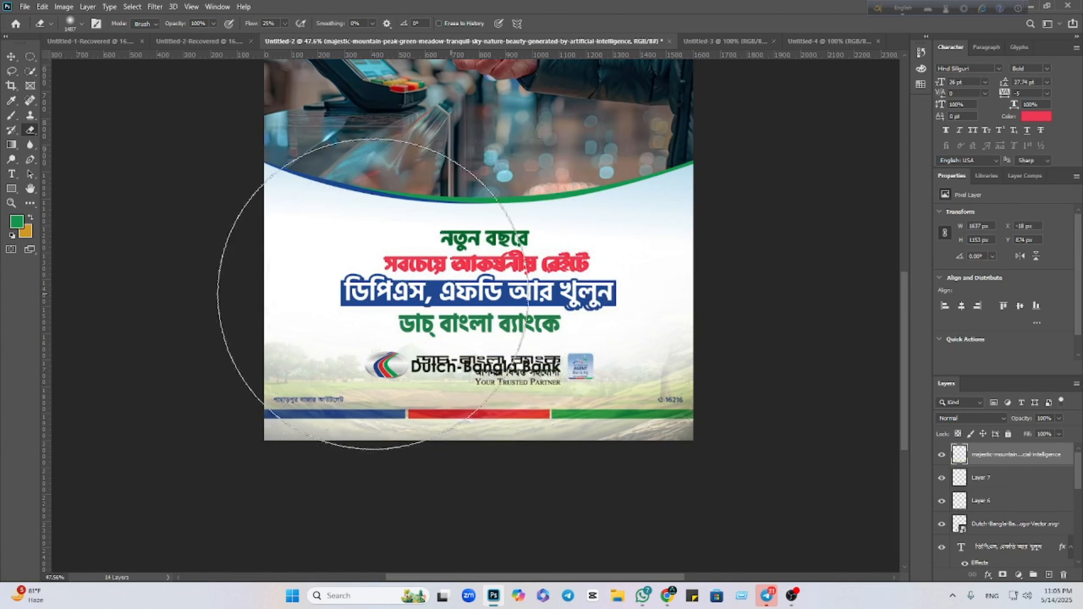
Hide the reference poster image directly above the Background layer.
scroll(986, 519, "down", 5)
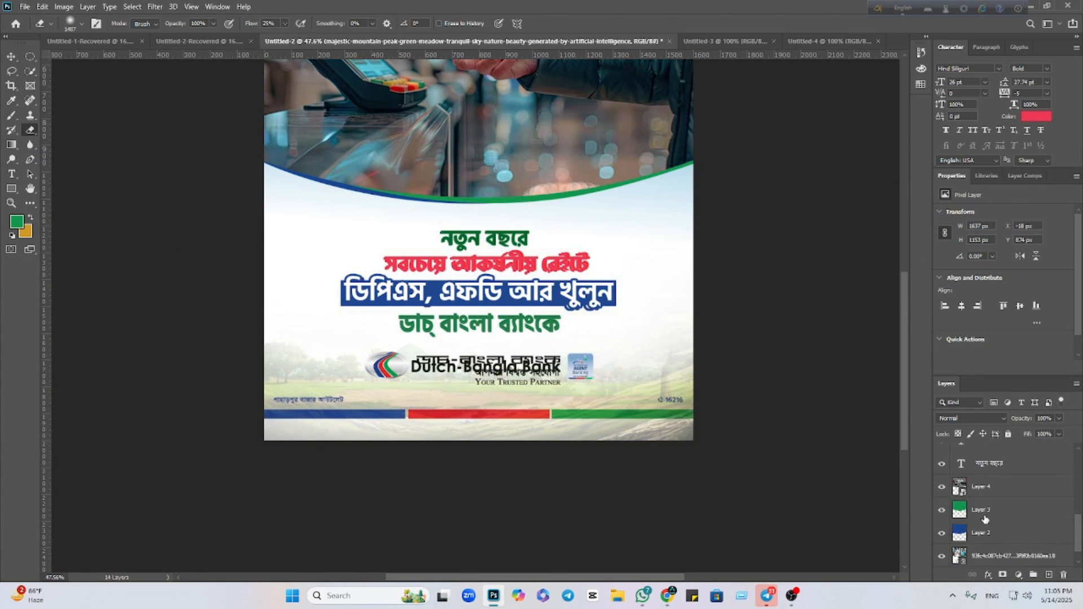
scroll(985, 519, "down", 1)
scroll(948, 519, "up", 1)
scroll(957, 522, "down", 1)
left_click(941, 534)
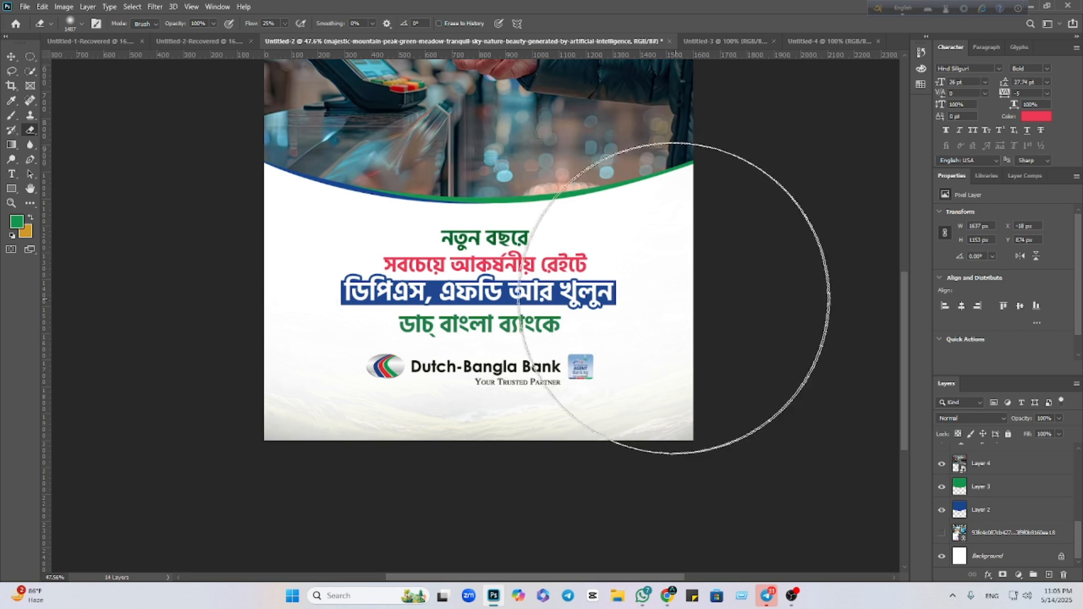
Scale the card-payment photo on Layer 4 to about 100.84%, extending it further past the canvas's upper edge.
left_click(11, 57)
left_click(712, 437)
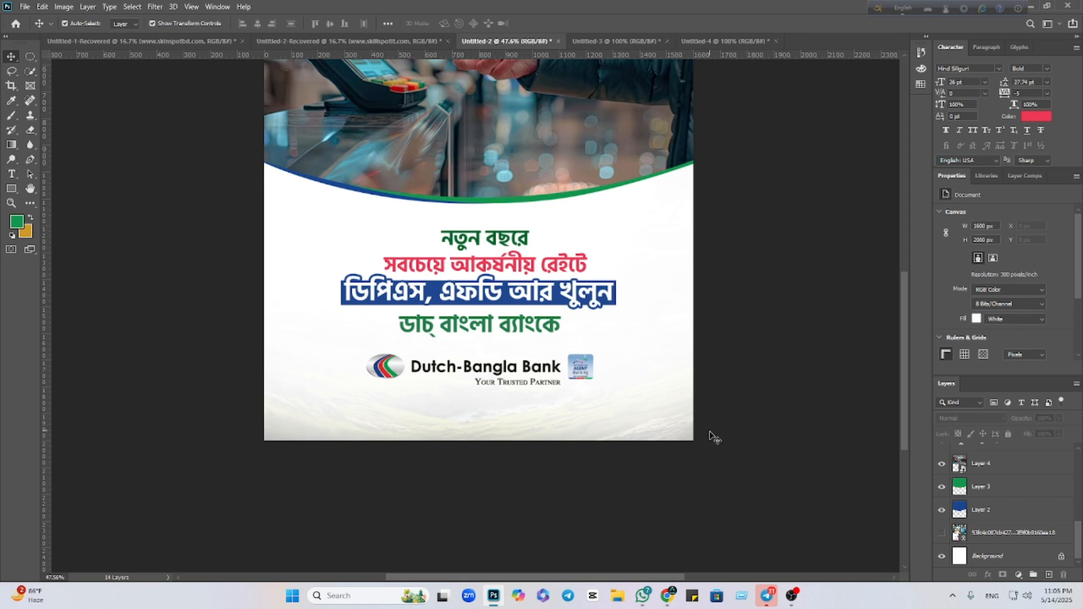
scroll(666, 393, "down", 3)
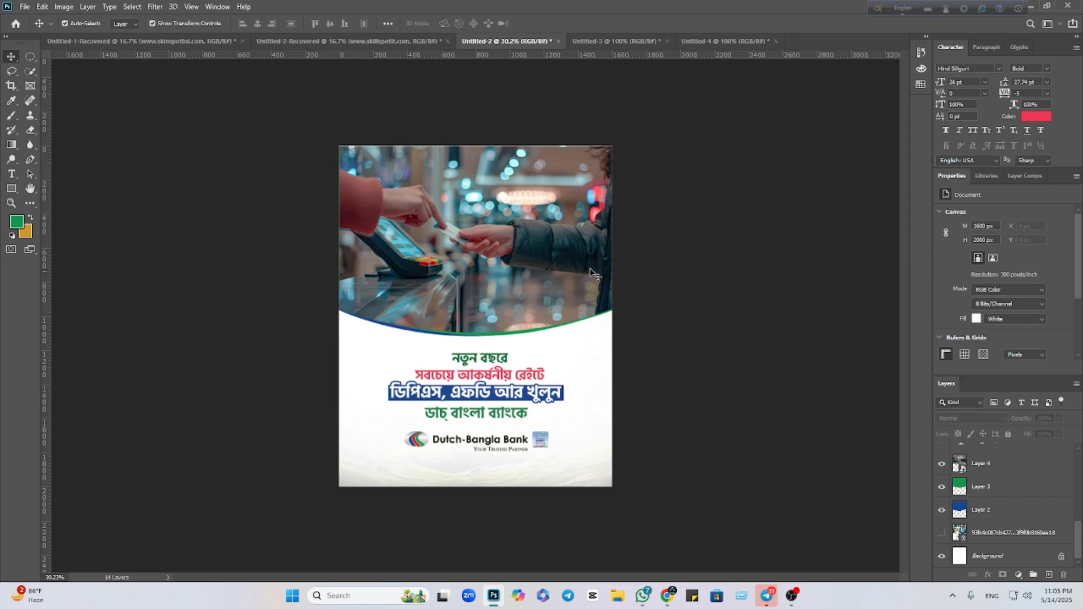
left_click(580, 267)
left_click(477, 146)
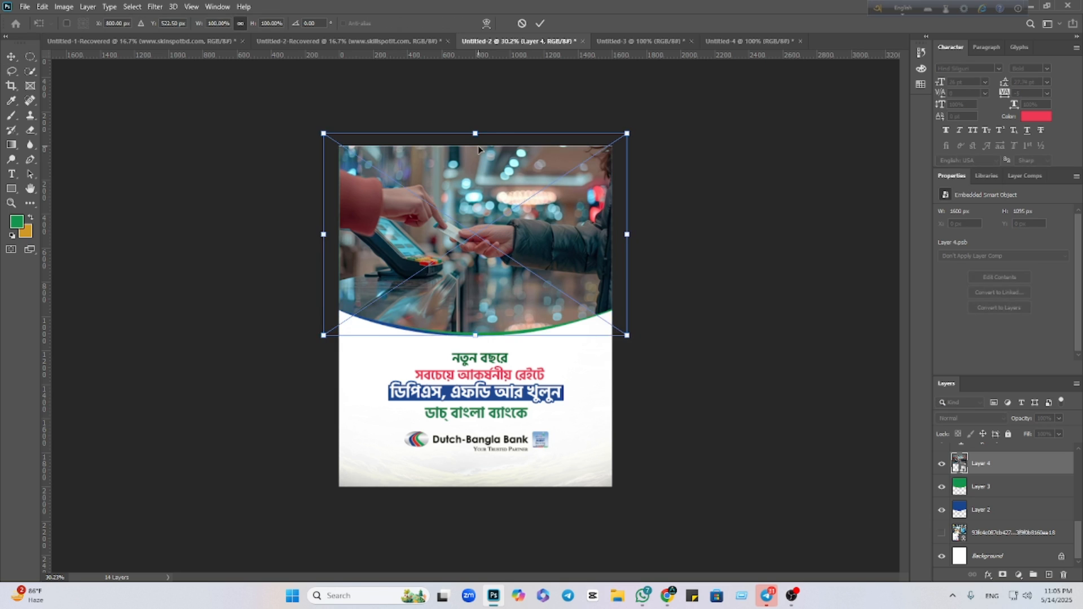
left_click_drag(477, 128, 478, 127)
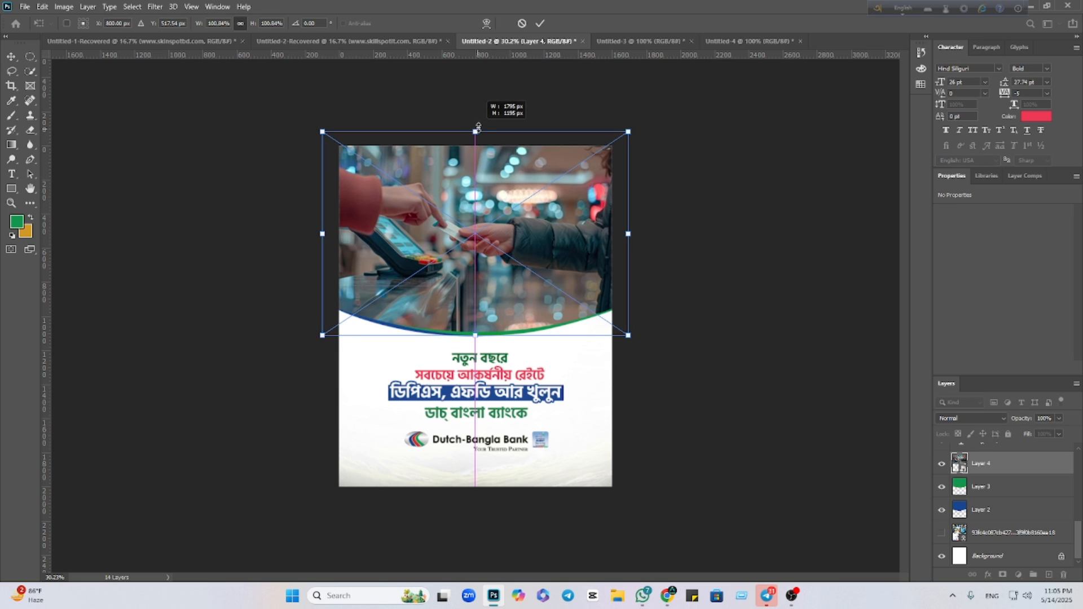
left_click(540, 23)
left_click(744, 290)
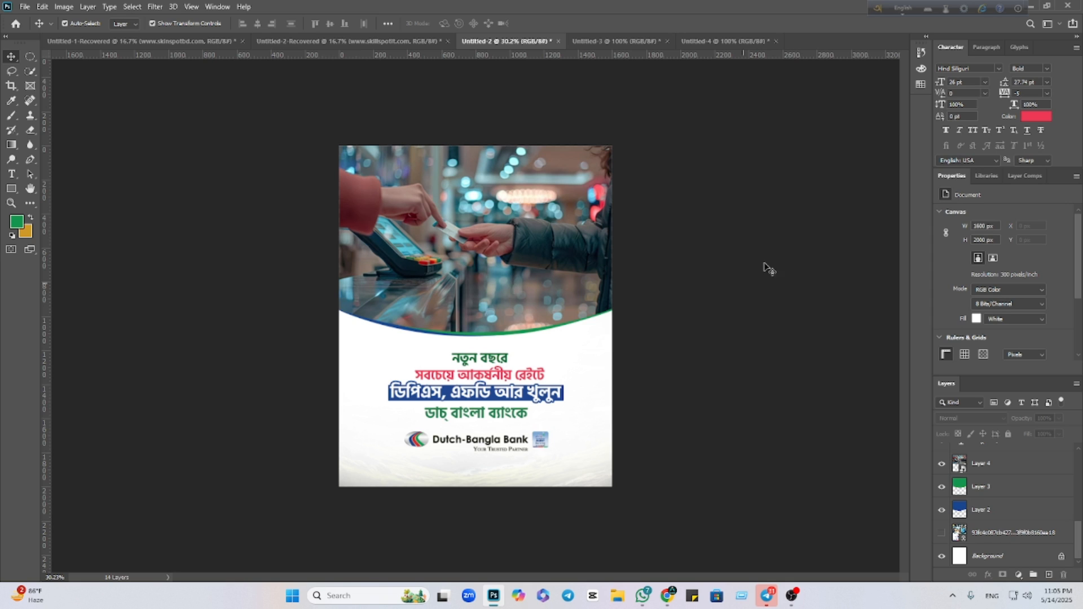
Show the reference poster again and draw a 526 × 34 px rectangle over its blue footer bar.
left_click(942, 534)
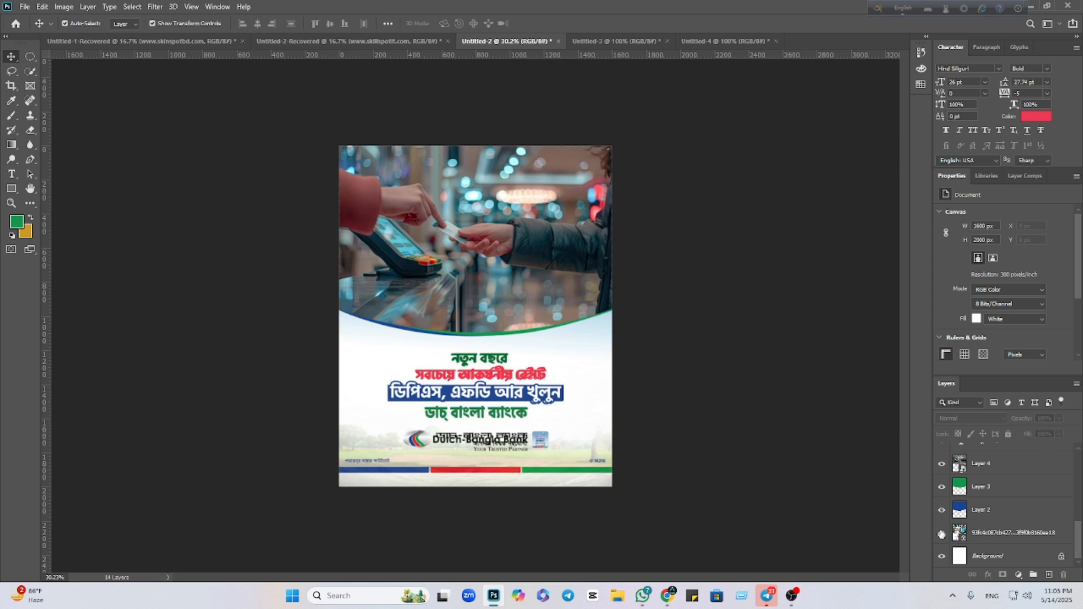
scroll(461, 500, "up", 5)
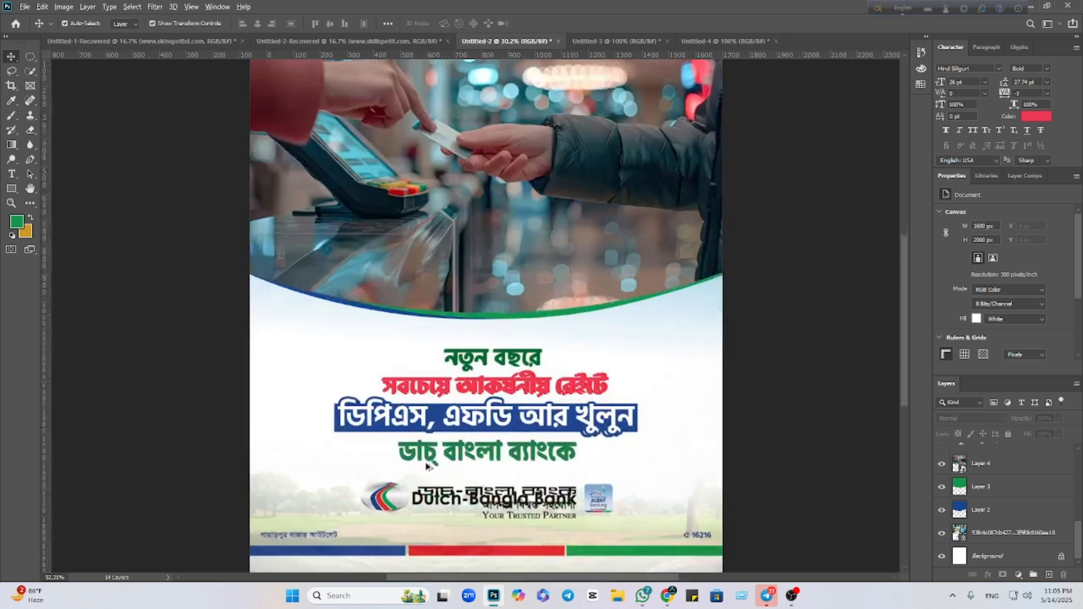
left_click_drag(429, 478, 482, 312)
left_click_drag(360, 408, 338, 440)
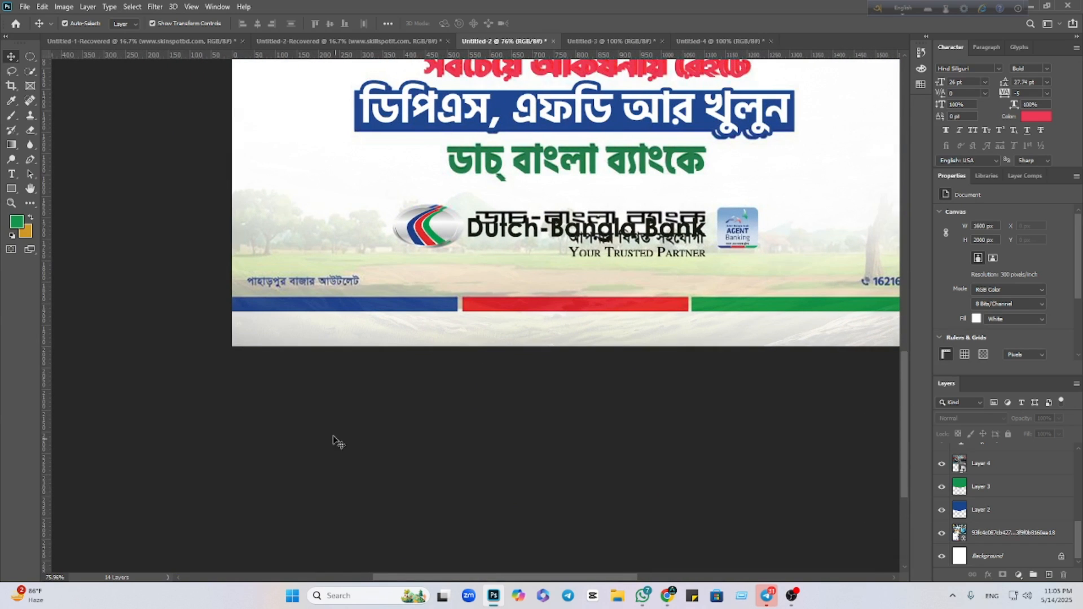
left_click(10, 188)
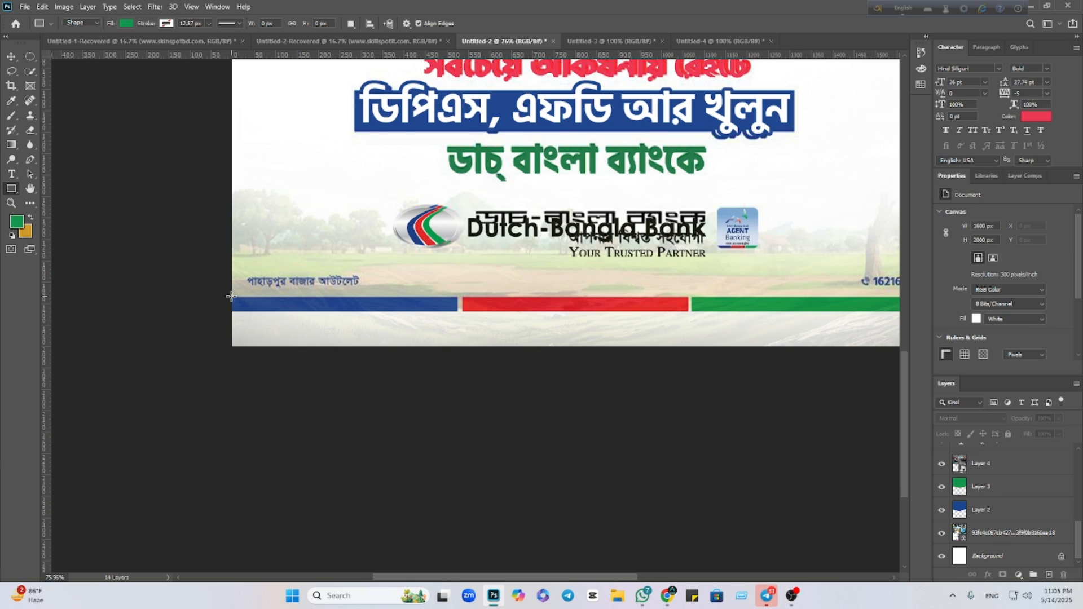
left_click_drag(231, 296, 457, 311)
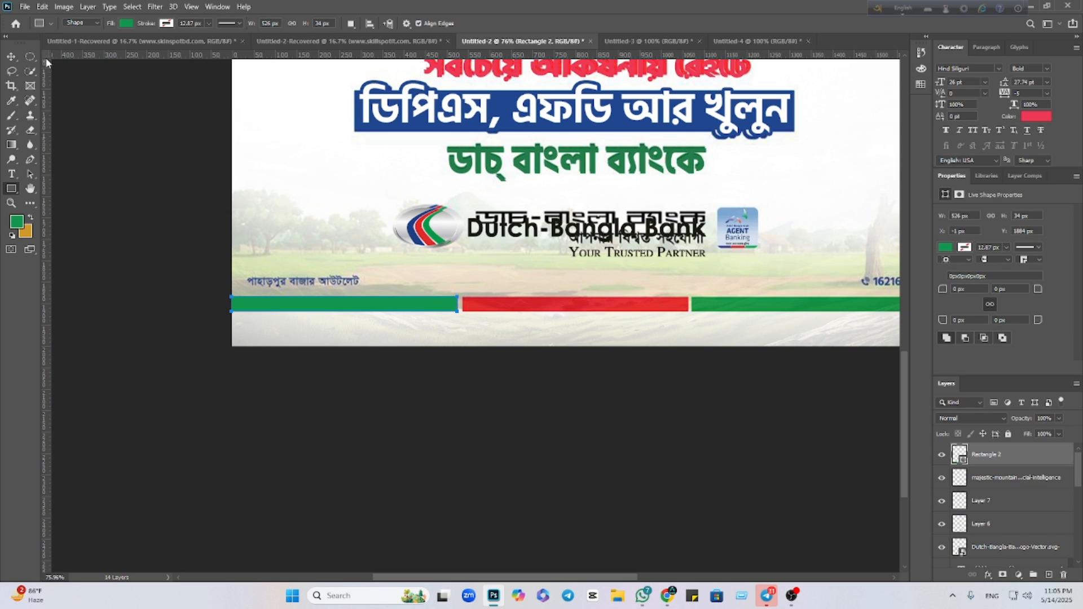
Fill the new footer rectangle with the recently used dark blue.
left_click(127, 23)
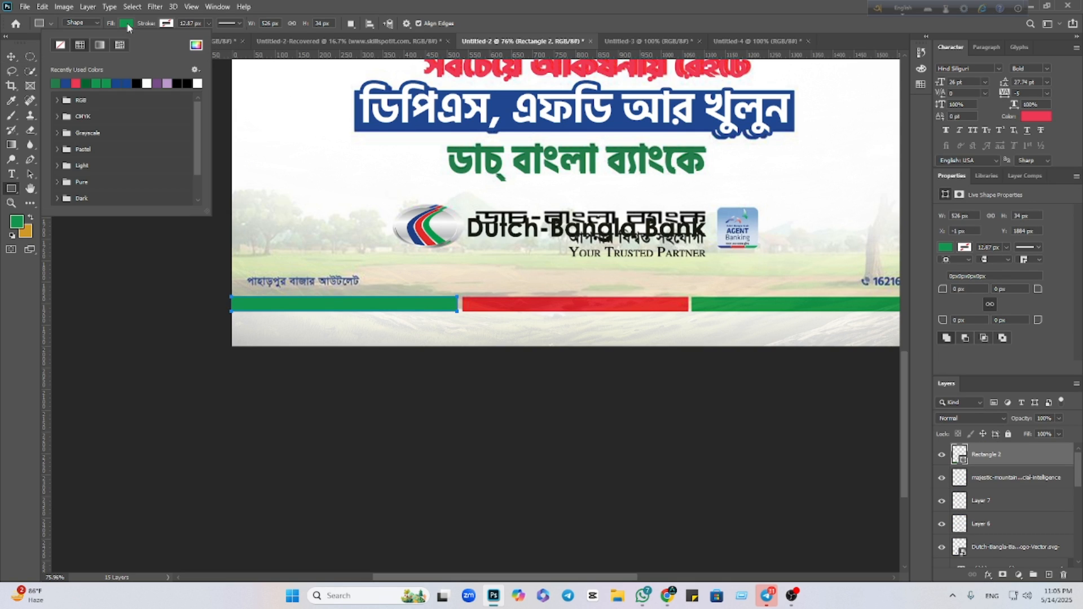
left_click(128, 83)
left_click(17, 58)
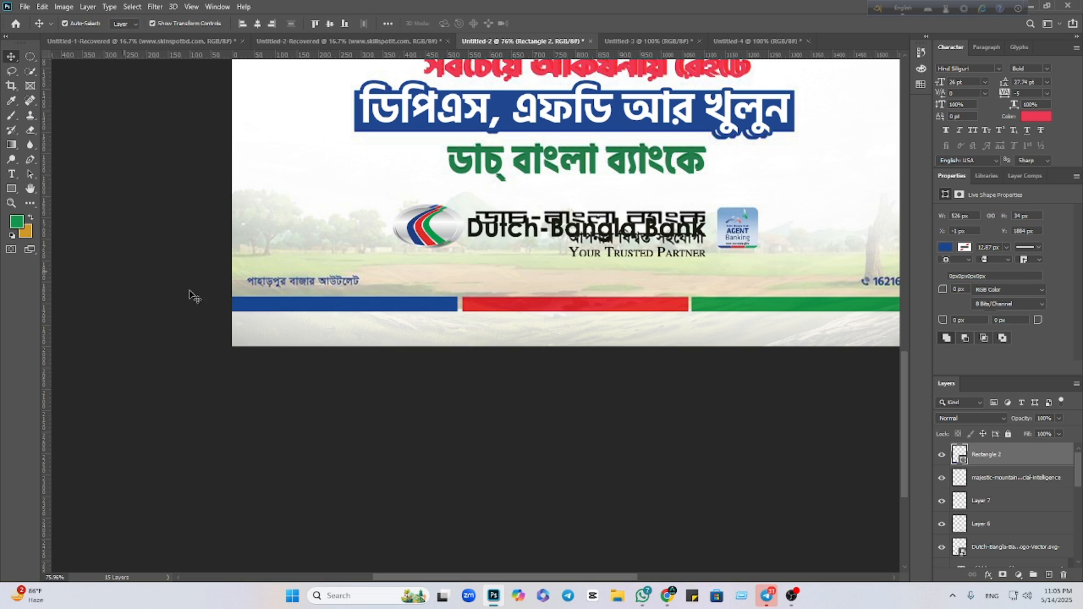
Duplicate the blue bar onto the reference's middle footer segment and fill the copy with the recently used red.
left_click_drag(284, 307, 514, 307)
key("Left")
key("Left")
key("Left")
key("Left")
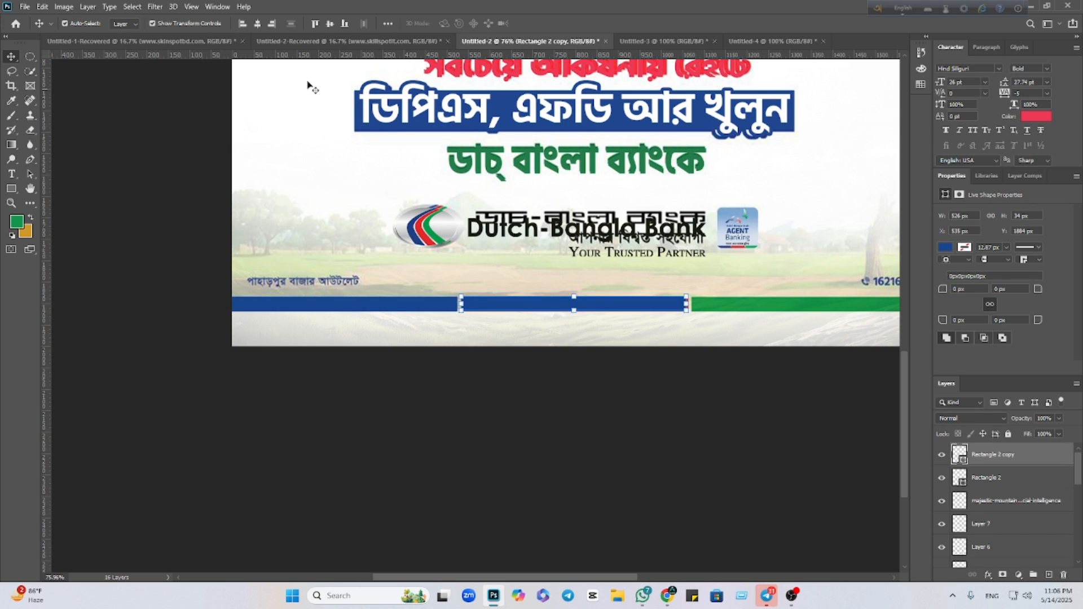
scroll(557, 194, "up", 3)
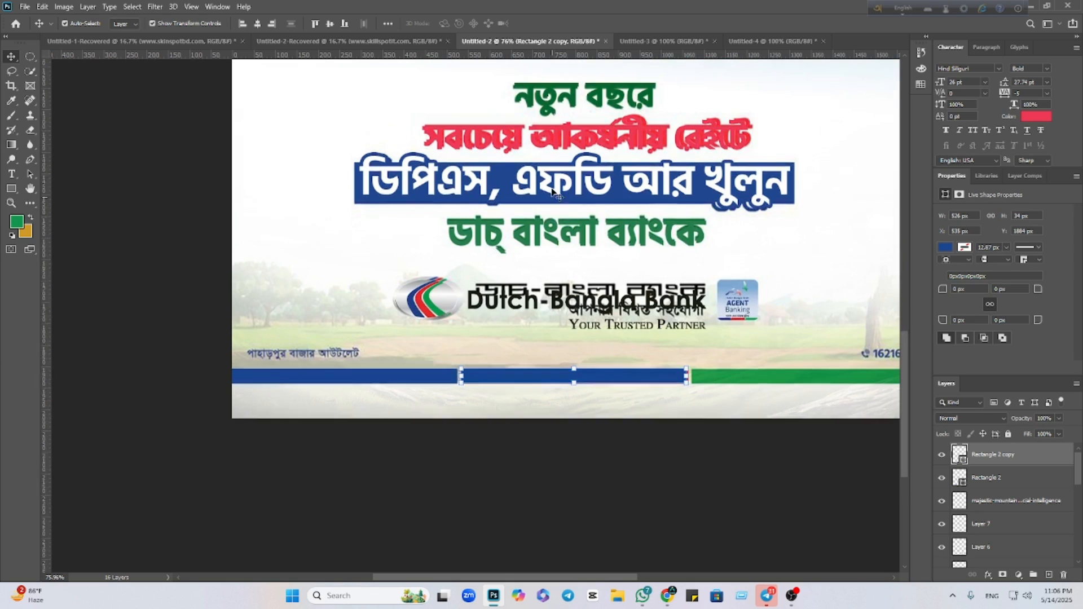
left_click(944, 248)
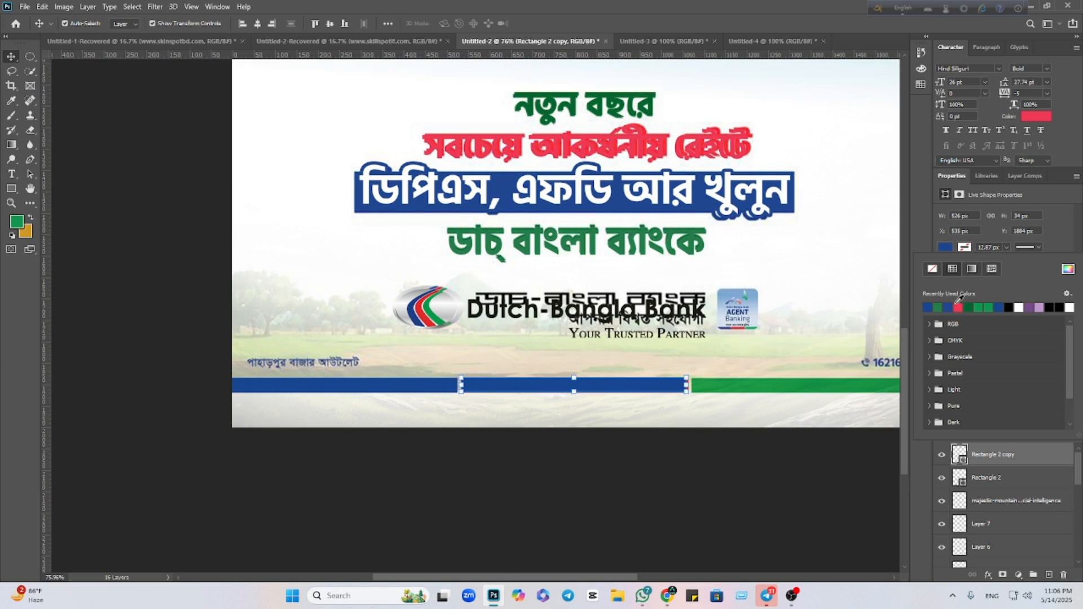
left_click(959, 307)
left_click(141, 164)
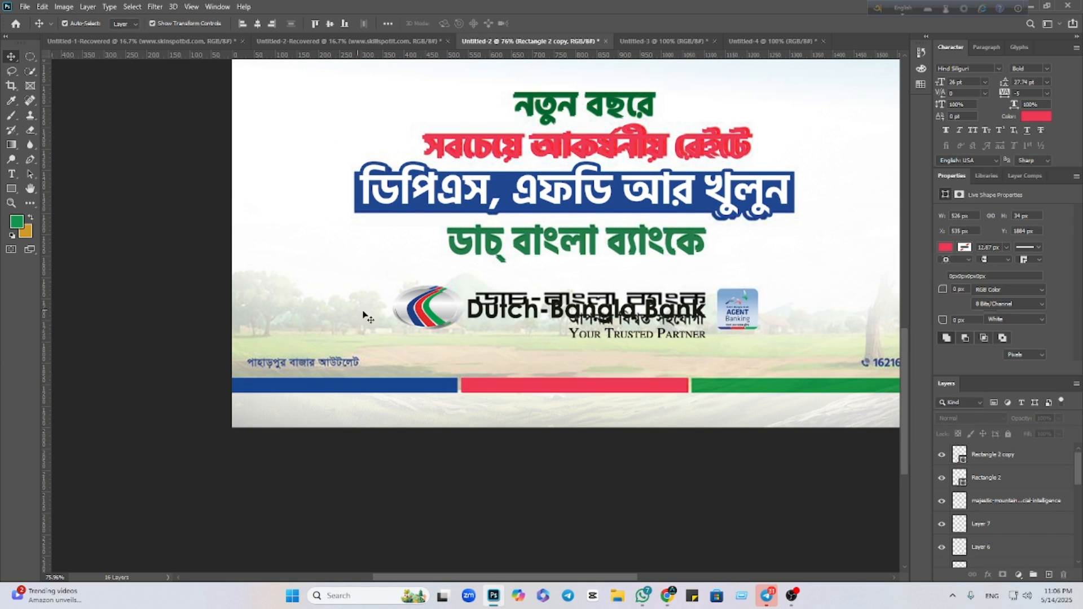
Duplicate the red bar onto the reference's last footer segment and fill the copy with the recently used green.
left_click_drag(630, 430, 395, 439)
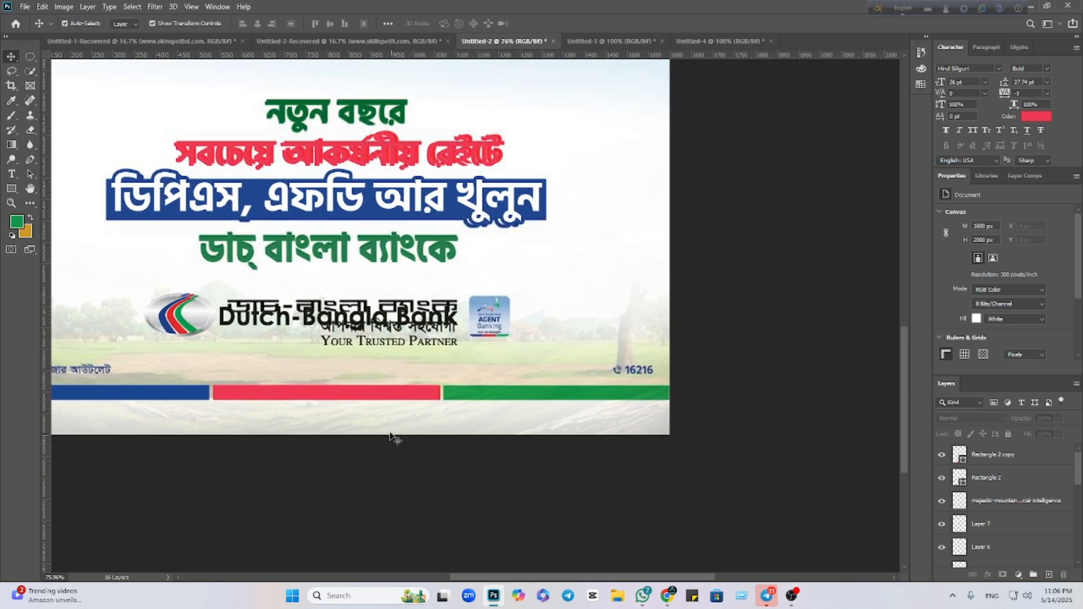
left_click(316, 395)
left_click_drag(269, 394, 509, 397)
left_click(945, 248)
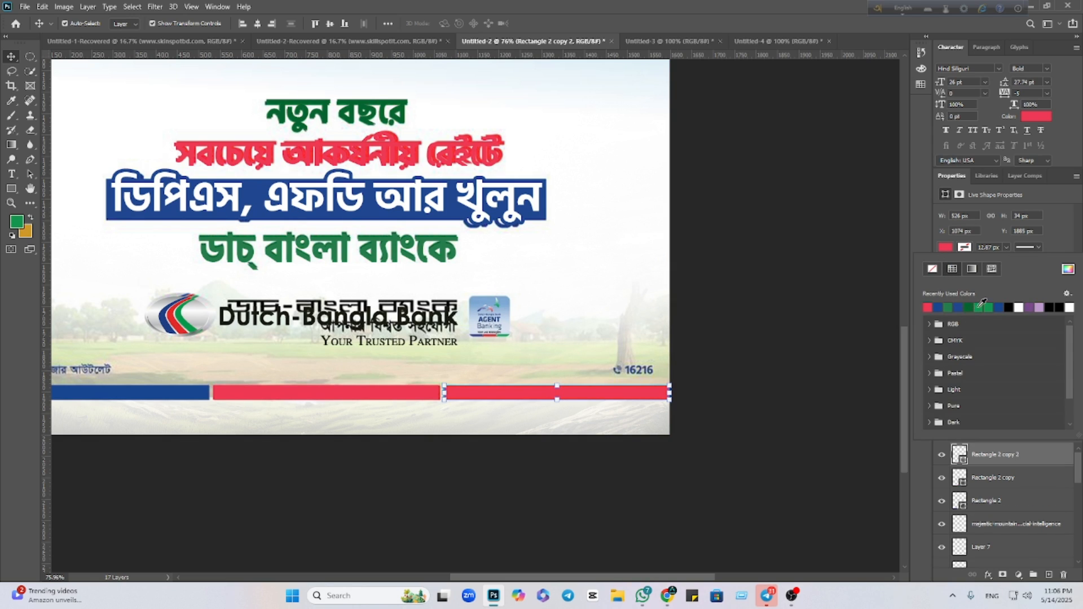
left_click(980, 307)
left_click(14, 58)
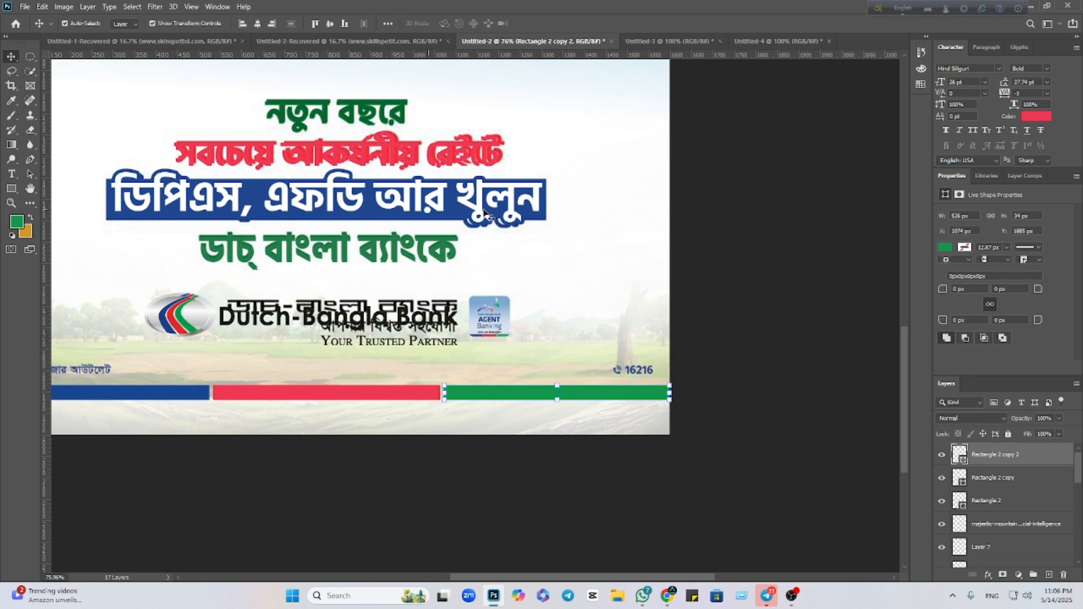
Hide the reference poster image so only the rebuilt design is displayed.
left_click(592, 244)
left_click(941, 559)
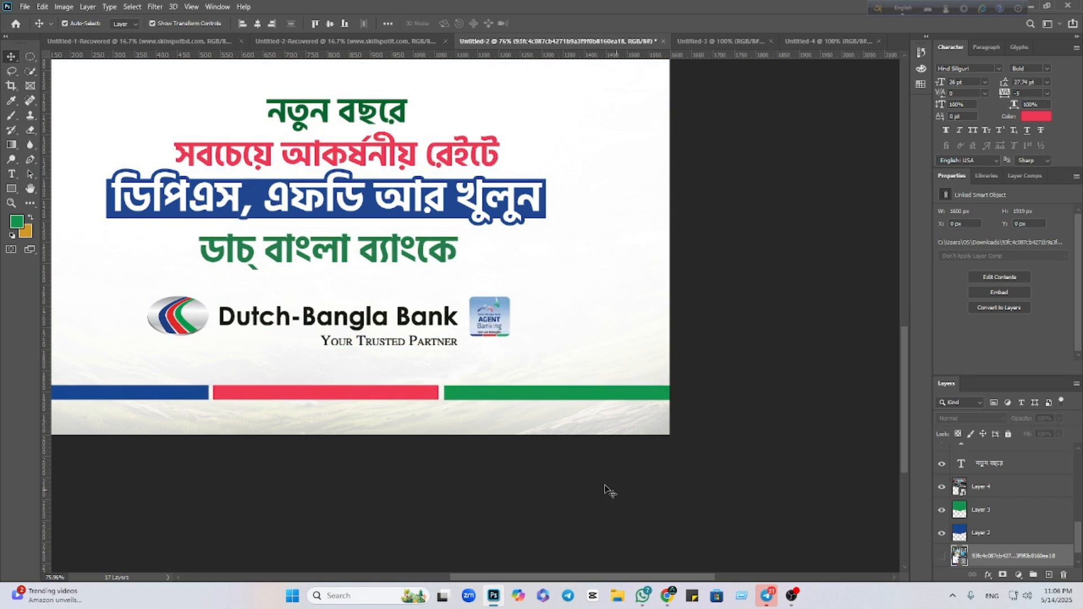
left_click_drag(622, 503, 658, 493)
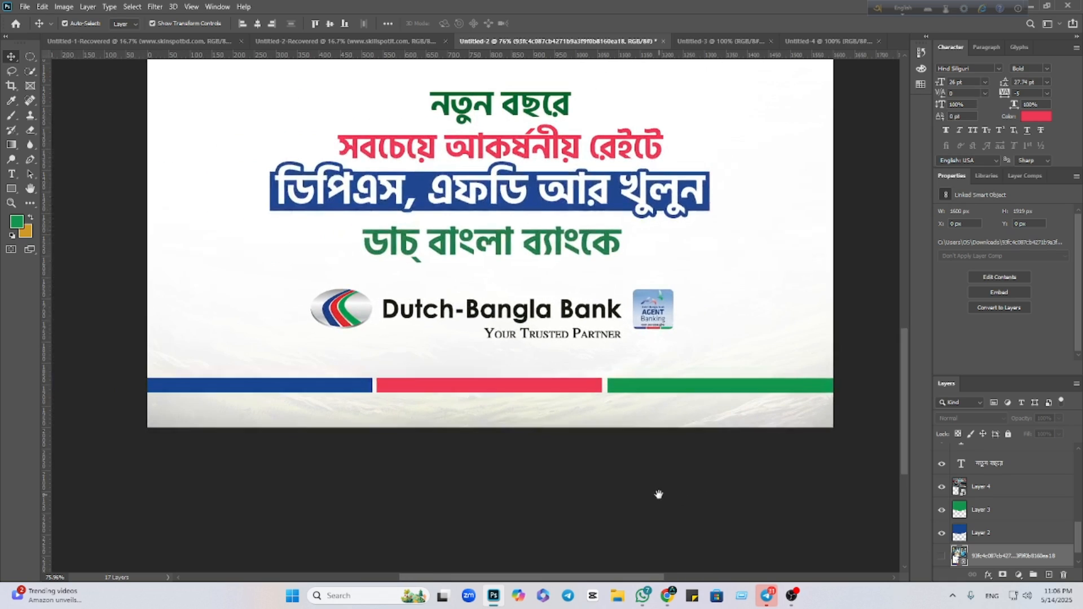
Select the blue, red and green footer bars together and move them down flush with the canvas's bottom edge.
left_click(246, 384)
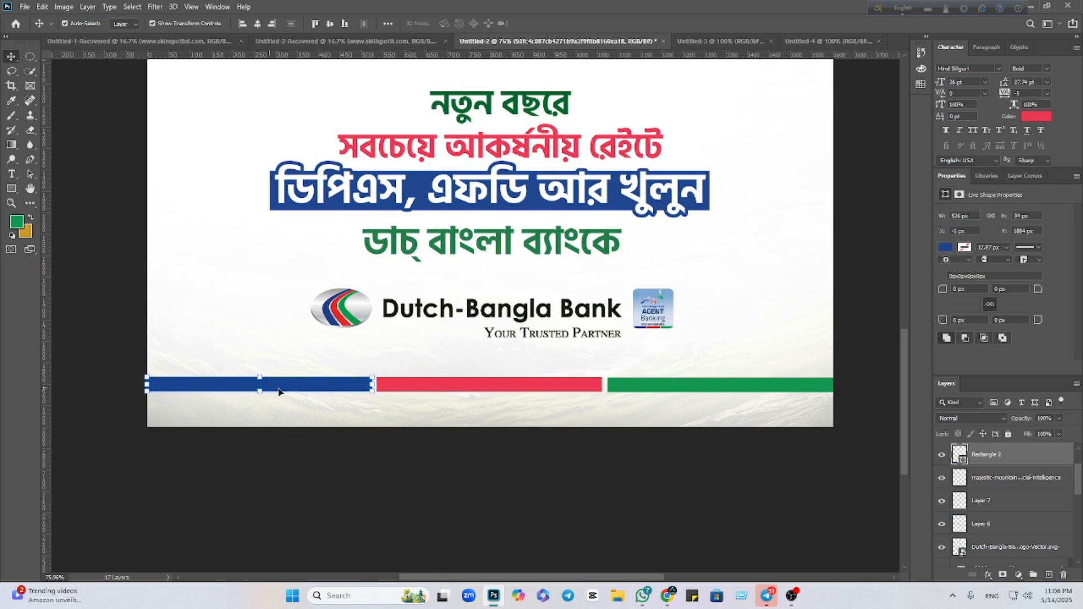
left_click(447, 385)
left_click(658, 392)
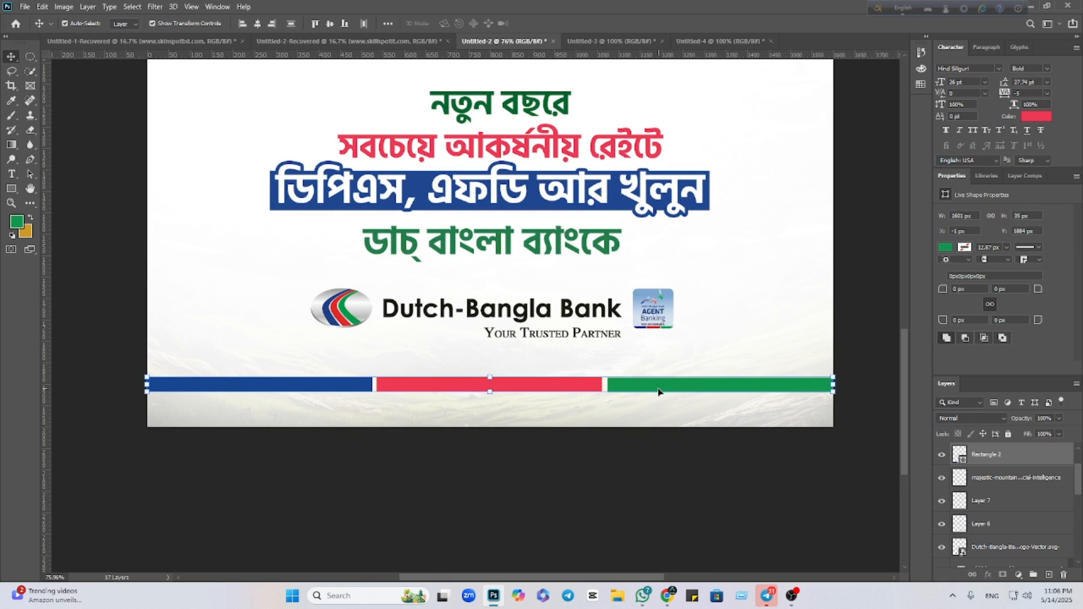
key("Down")
key("Down")
key("Down")
key("Down")
key("Down")
key("Down")
key("Down")
key("Down")
key("Down")
key("Down")
key("Down")
key("Down")
key("Down")
key("Down")
key("Down")
key("Down")
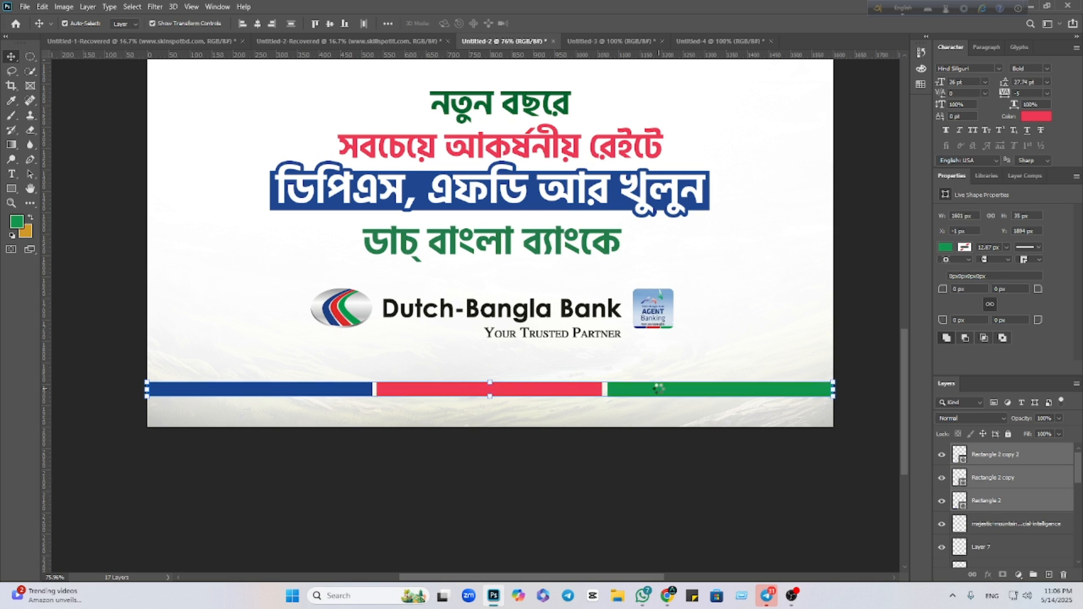
key("Down")
key("Down")
key("Down")
key("Down")
key("Down")
key("Down")
key("Down")
key("Down")
key("Down")
key("Down")
key("Down")
key("Down")
key("Down")
key("Down")
key("Down")
key("Down")
key("Down")
key("Down")
key("Down")
key("Down")
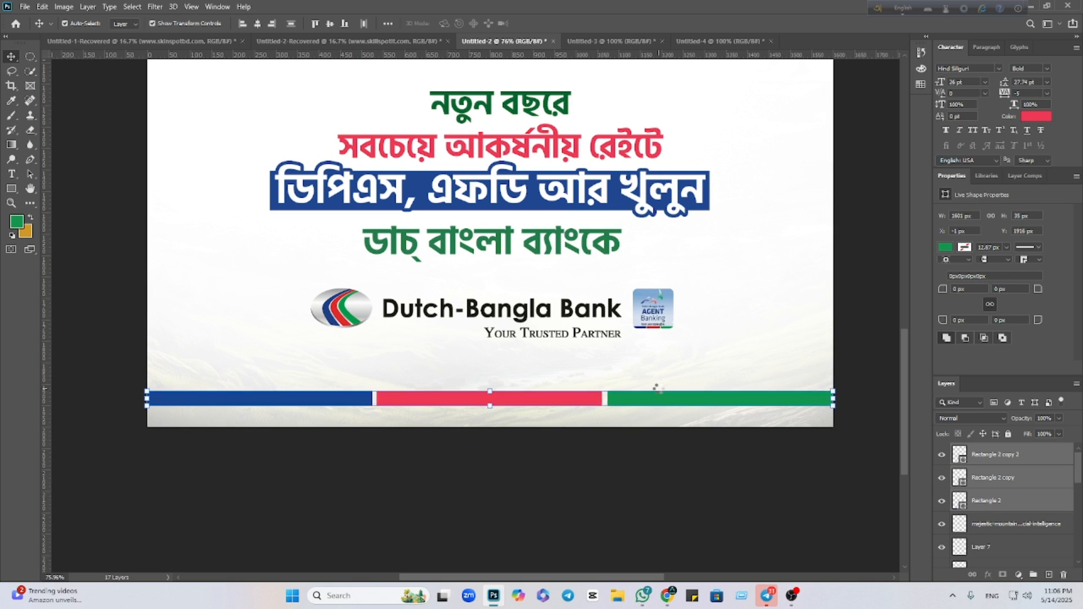
key("Down")
key("Down")
key("Down")
key("Down")
key("Down")
key("Down")
key("Down")
key("Down")
key("Down")
key("Down")
key("Down")
key("Down")
key("Down")
key("Down")
key("Down")
key("Down")
key("Down")
key("Down")
key("Down")
key("Down")
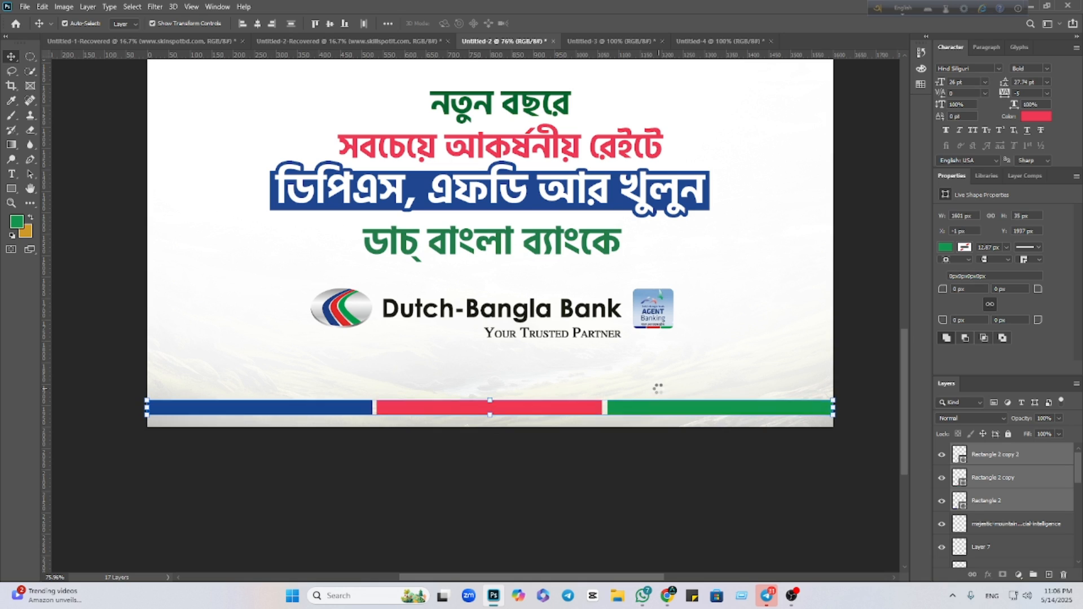
key("Down")
key("Down")
key("Down")
key("Down")
key("Down")
key("Down")
key("Down")
key("Down")
key("Down")
key("Down")
key("Down")
key("Down")
key("Down")
key("Down")
key("Down")
key("Down")
key("Down")
key("Down")
key("Down")
key("Down")
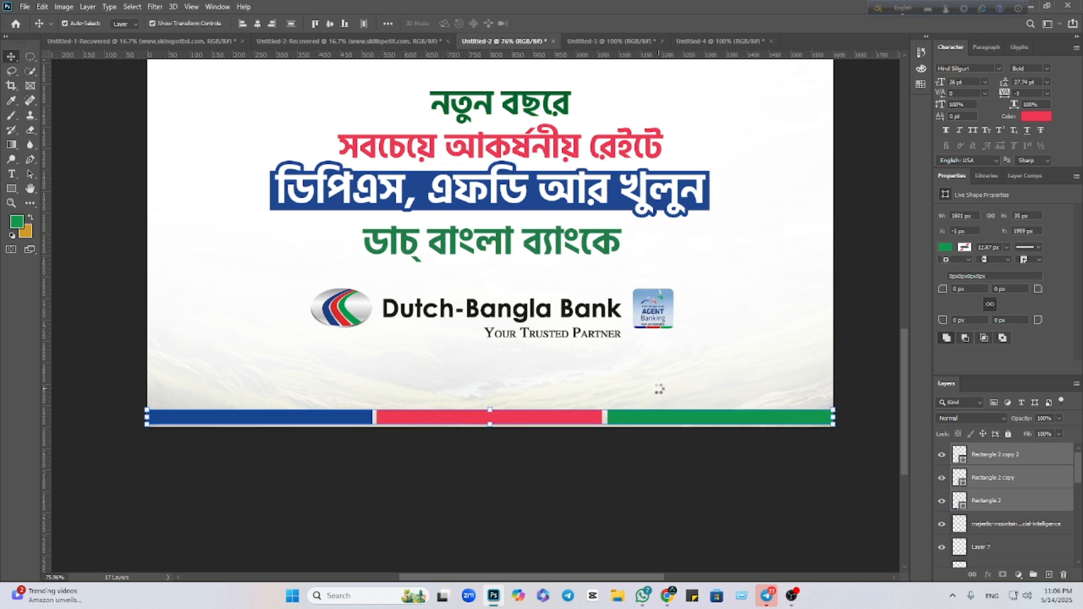
key("Down")
key("Down")
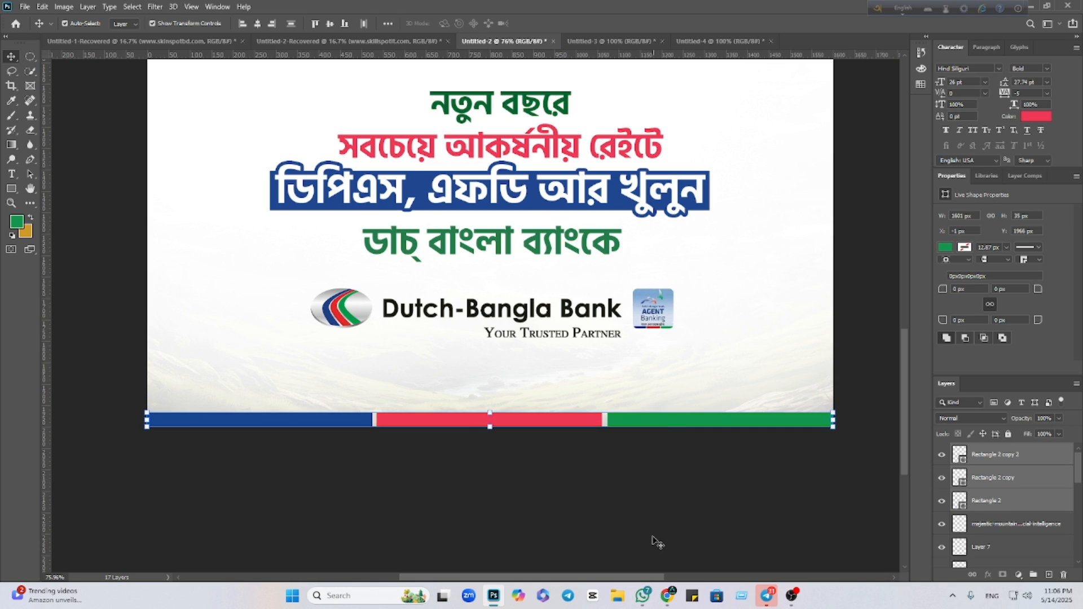
left_click(656, 541)
scroll(487, 524, "down", 4)
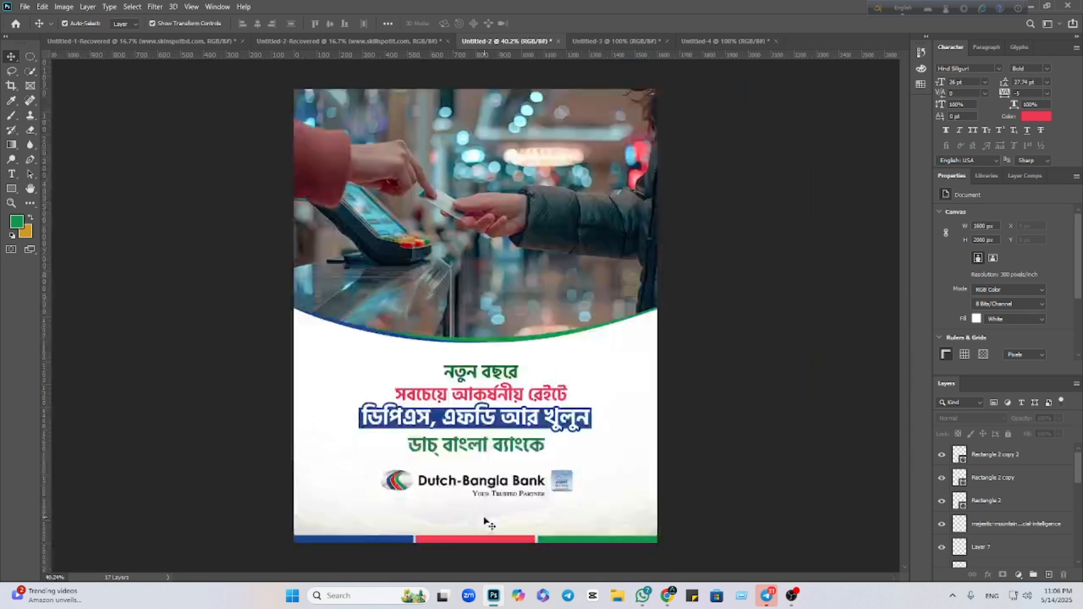
scroll(478, 519, "up", 1)
Switch to Chrome and copy the text "পাহাড়পুর বাজার আউটলেট" from the reference poster in the image search.
mouse_move(667, 595)
left_click(604, 542)
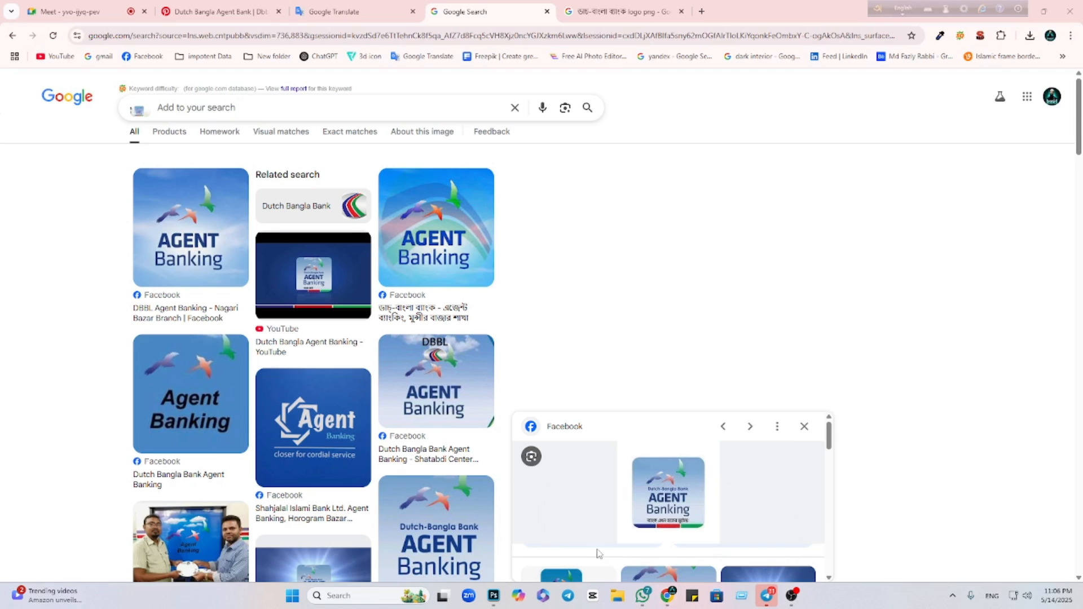
left_click(136, 111)
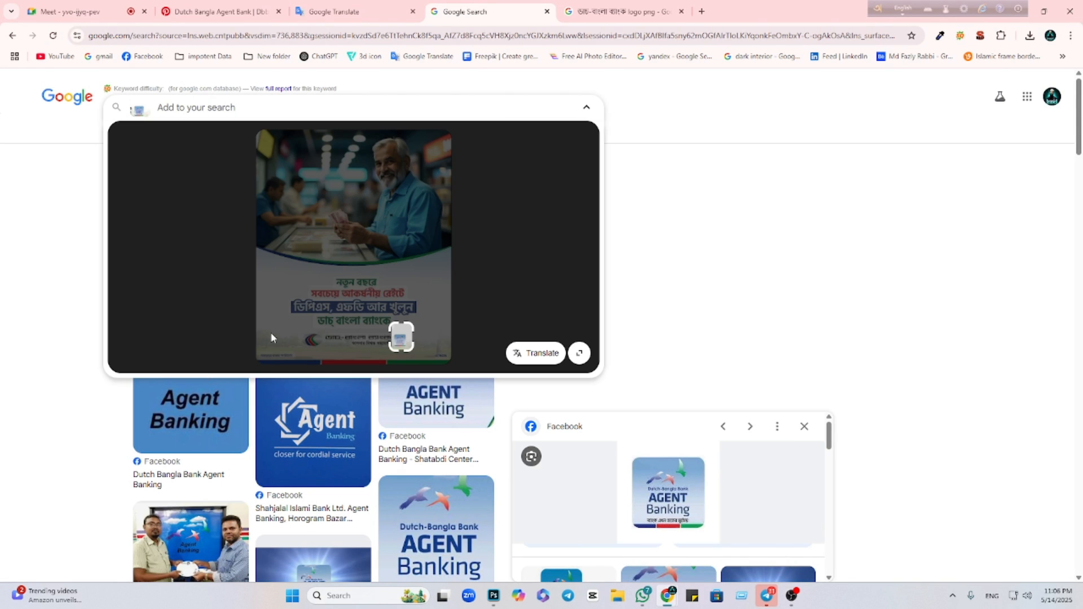
left_click(267, 354)
left_click(239, 339)
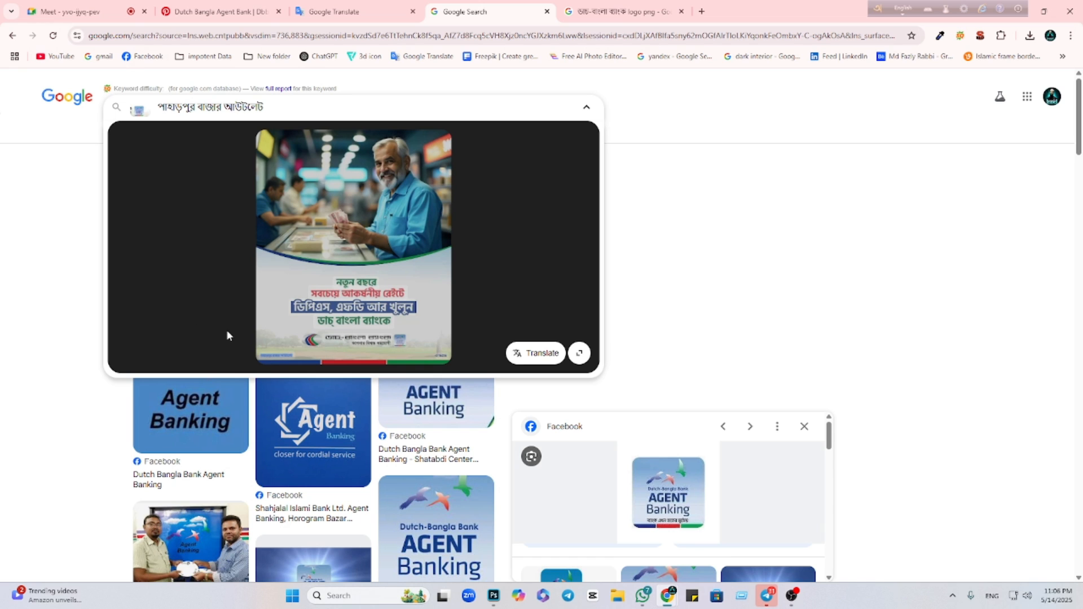
Back in Photoshop, duplicate the red headline line below the logo and replace its text with "পাহাড়পুর বাজার আউটলেট".
left_click(494, 596)
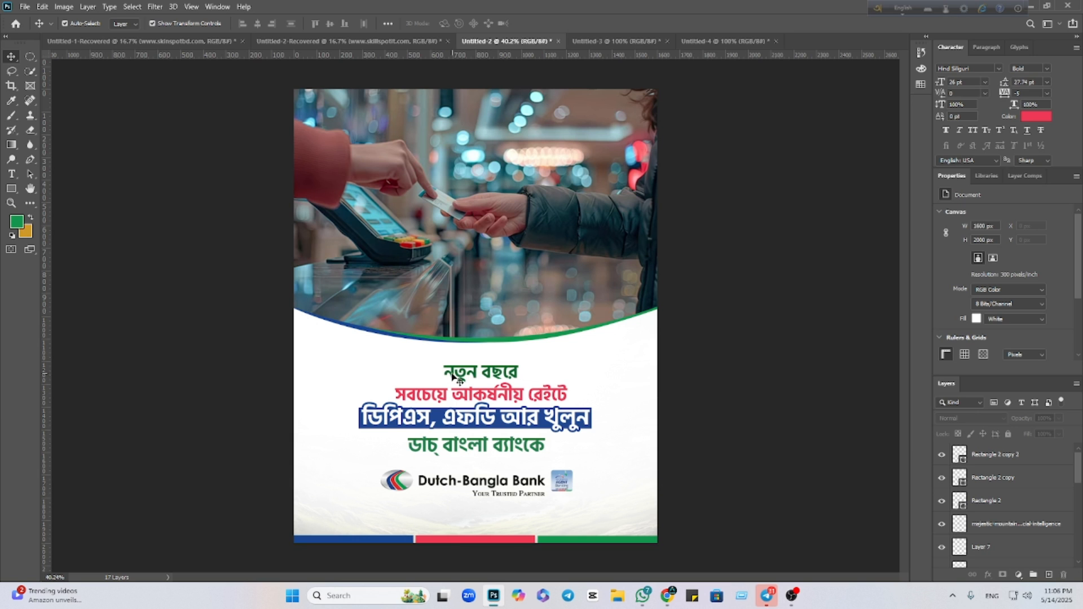
left_click(448, 400)
left_click_drag(436, 399, 364, 520)
double_click(357, 515)
key("ctrl+v")
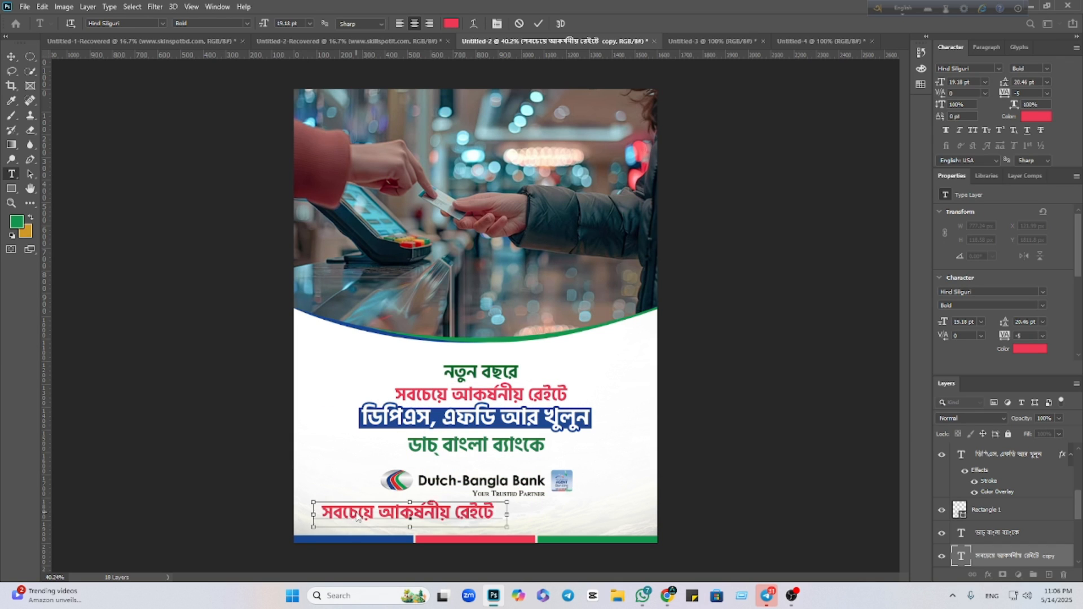
left_click(11, 57)
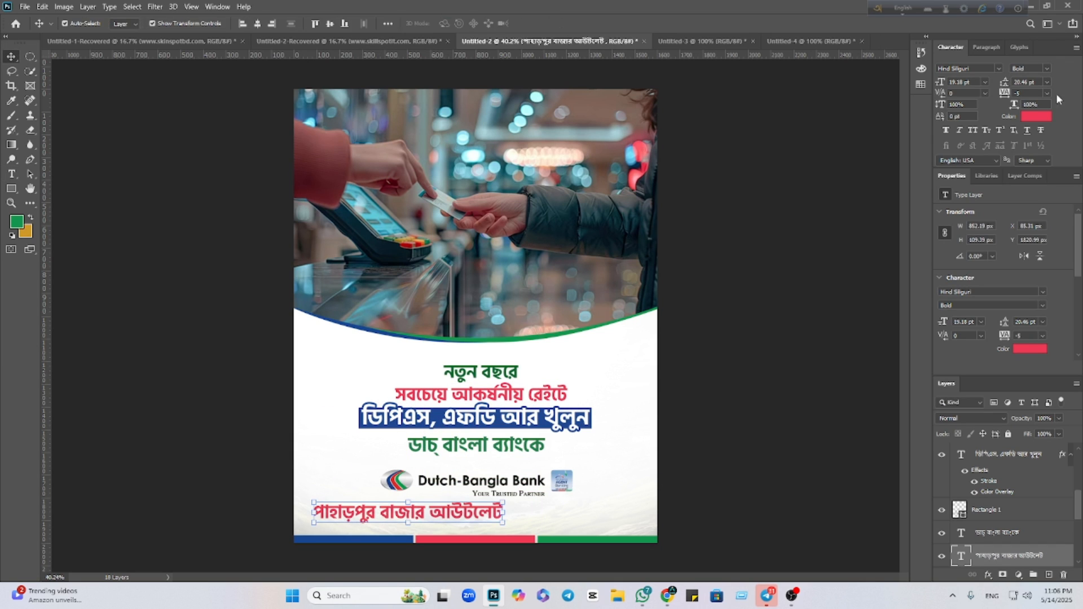
Change the outlet text's color from the headline red to black.
left_click(1029, 118)
left_click_drag(790, 366, 685, 472)
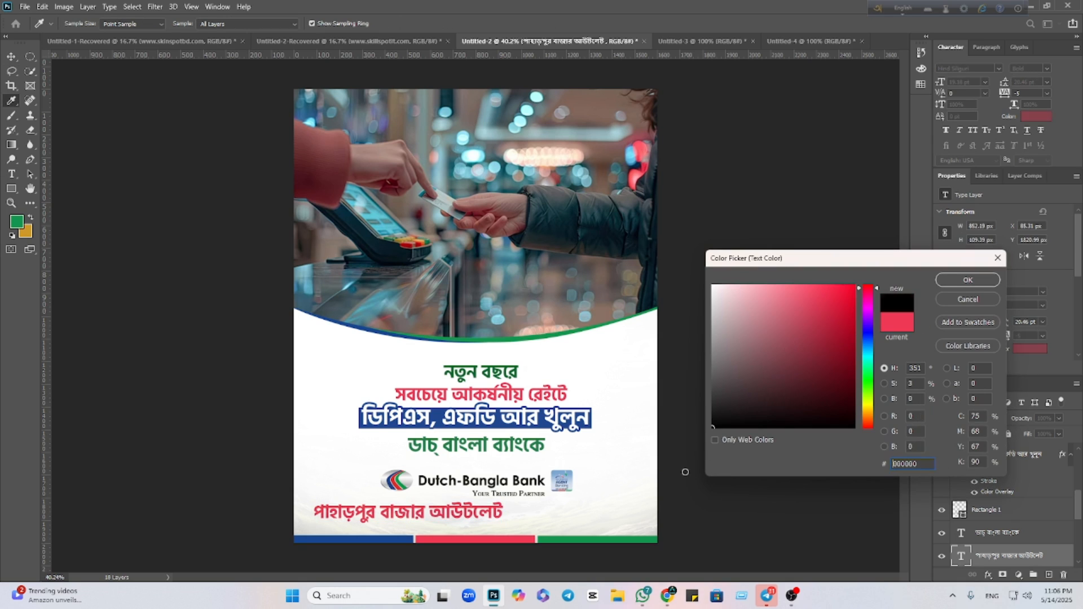
left_click(980, 281)
Scale the outlet text to 31.78% and position it in the poster's lower-left corner just above the blue bar.
left_click_drag(503, 512, 350, 523)
left_click(561, 23)
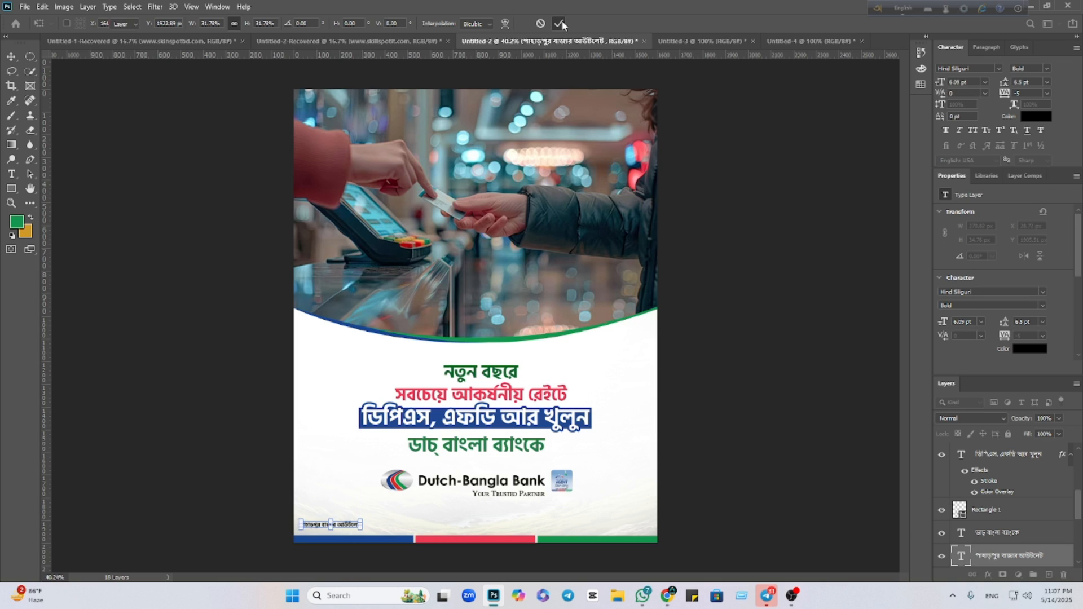
key("Down")
key("Down")
key("Left")
key("Left")
key("Left")
key("Left")
key("Left")
key("Left")
key("Left")
key("Left")
key("Left")
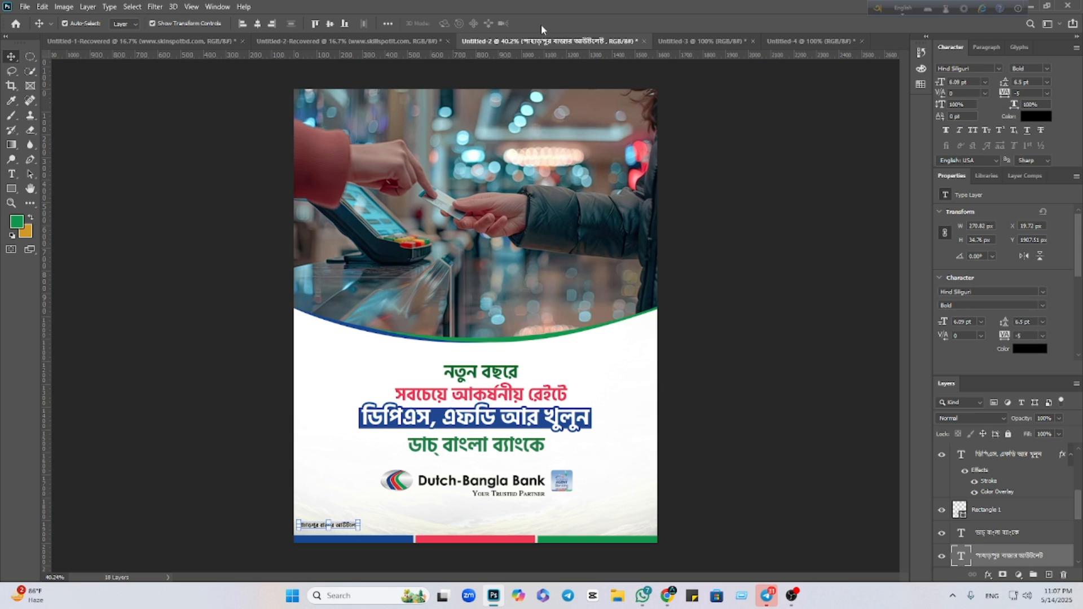
key("Down")
key("Down")
key("Down")
key("Down")
key("Down")
key("Down")
key("Down")
key("Down")
key("Down")
key("Down")
key("Down")
key("Down")
key("Down")
key("Down")
key("Down")
key("Down")
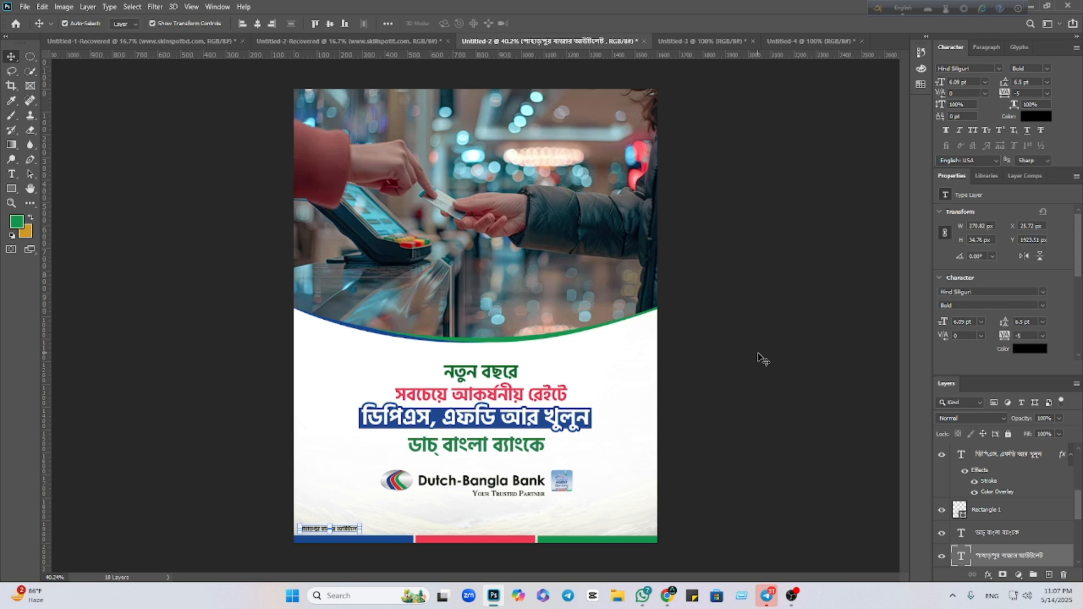
Switch to Chrome and copy the bank's hotline number from the reference poster's lower-right corner.
mouse_move(668, 595)
left_click(619, 500)
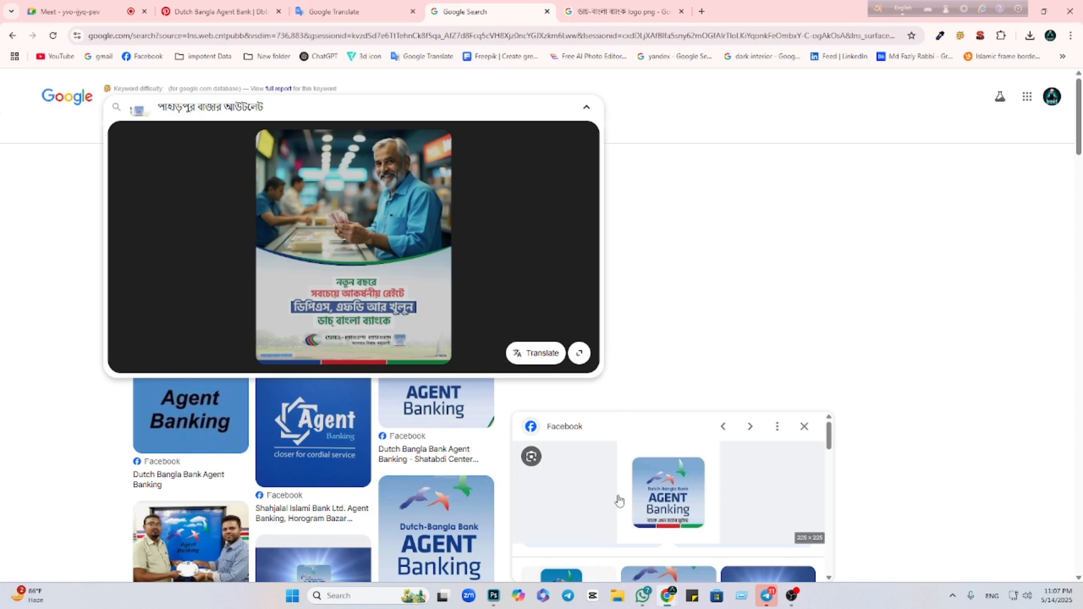
left_click(441, 357)
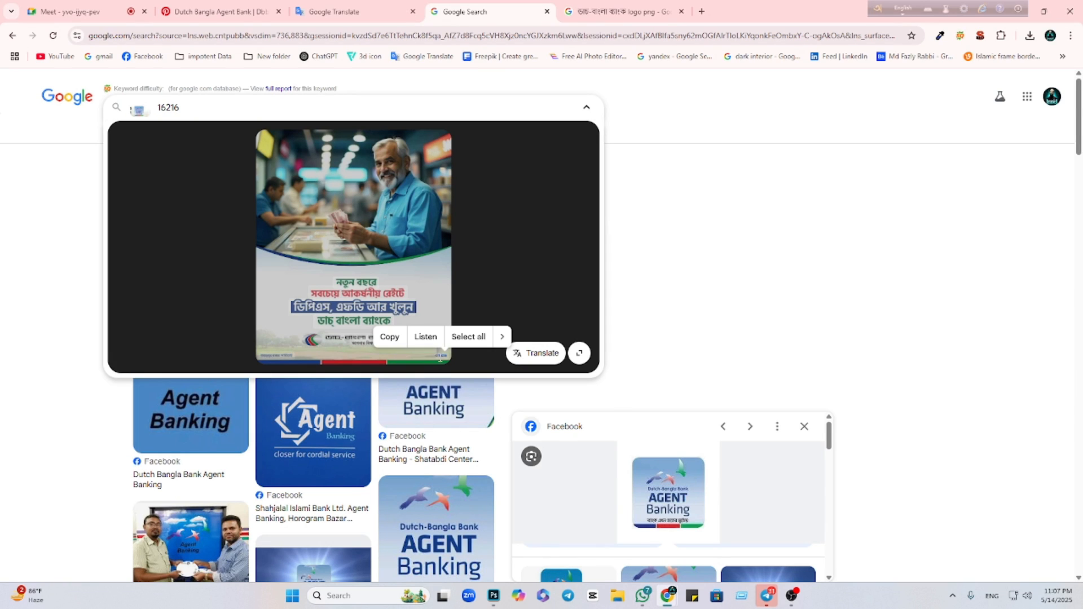
left_click(389, 337)
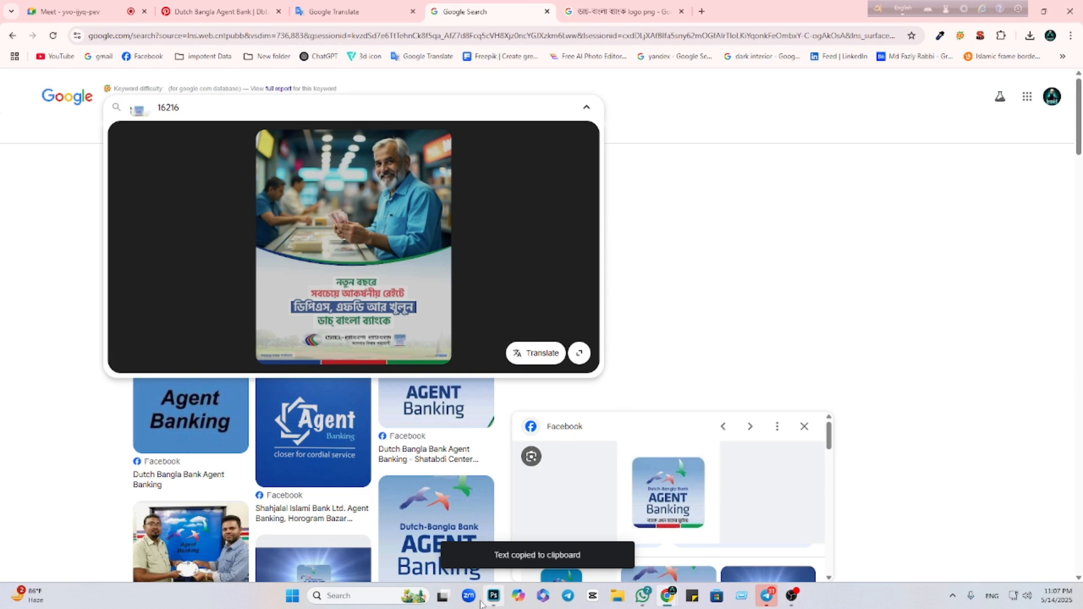
Return to Photoshop and lock the faded mountain landscape layer.
left_click(494, 596)
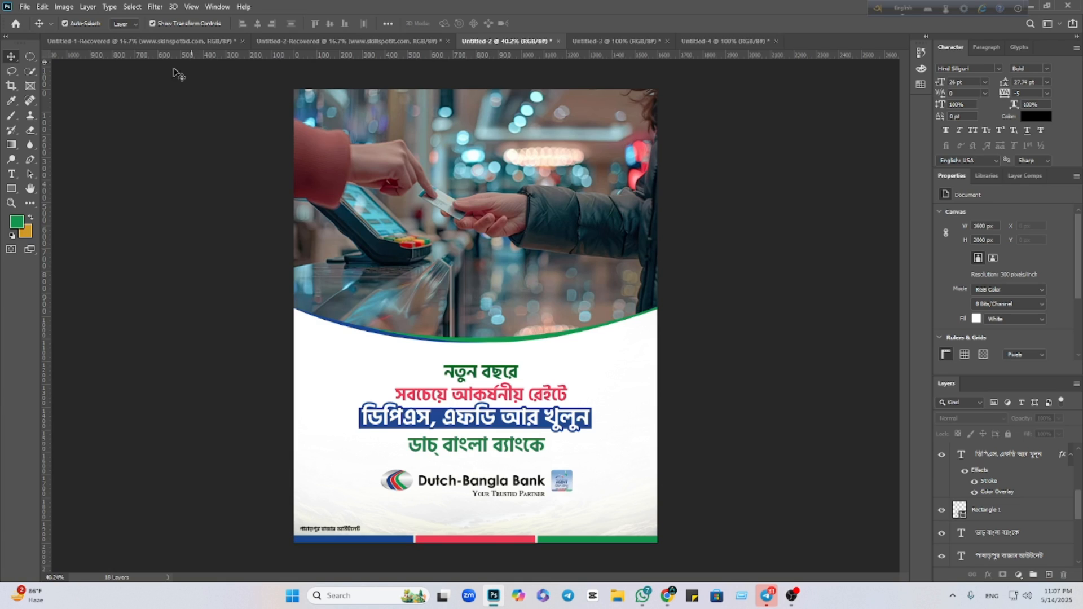
left_click(323, 534)
scroll(481, 515, "up", 5)
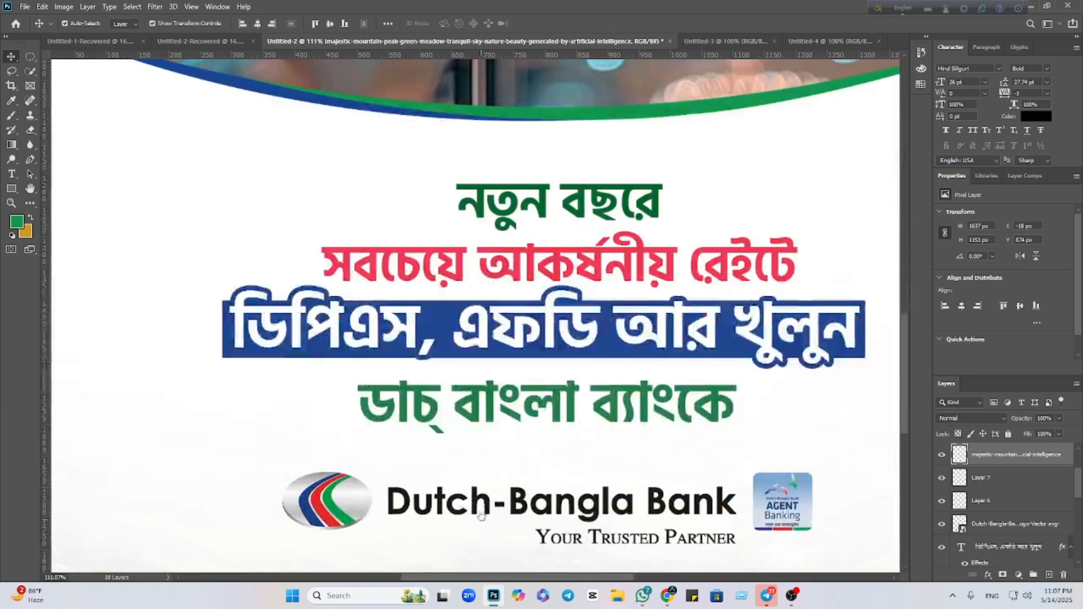
scroll(481, 515, "down", 5)
scroll(468, 452, "left", 2)
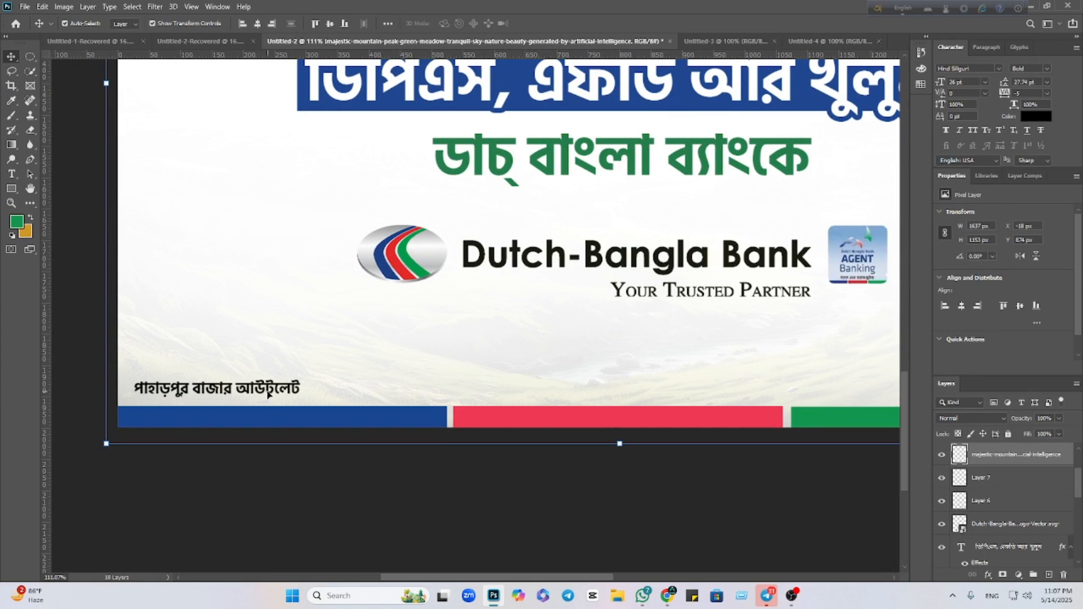
left_click(1009, 435)
Try to duplicate the outlet text sideways along the footer, undoing each unwanted copy of the landscape layer.
left_click_drag(274, 393, 583, 391)
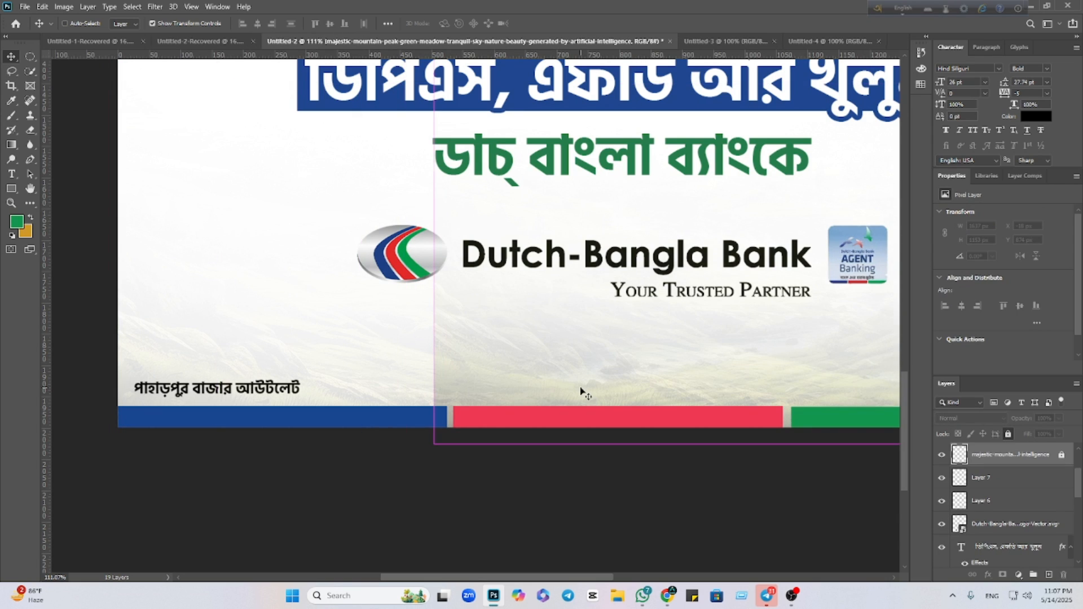
key("ctrl+z")
left_click(254, 393, "ctrl")
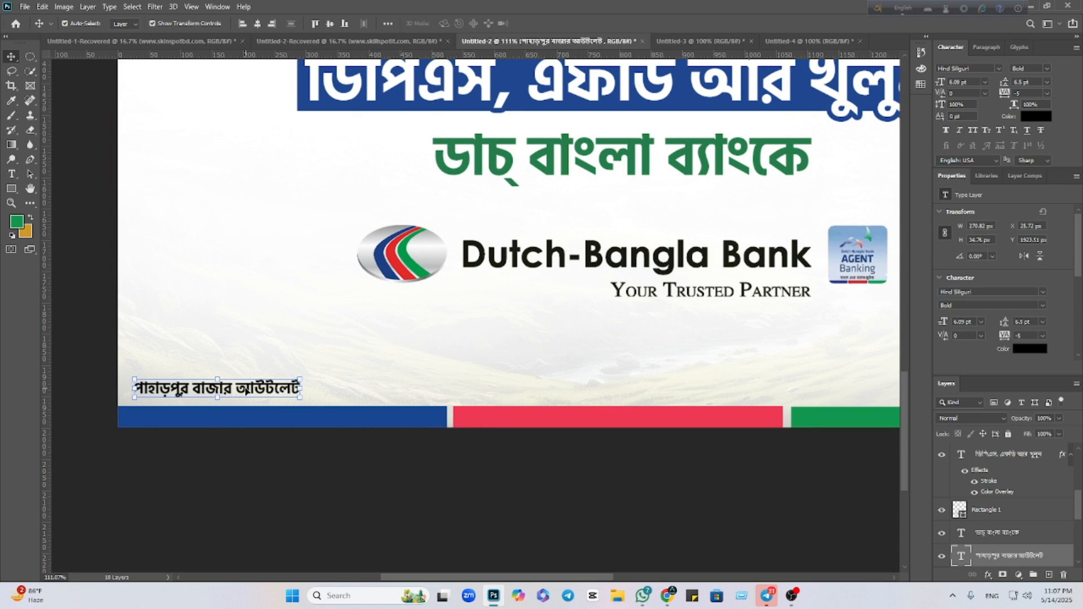
left_click_drag(244, 394, 299, 385)
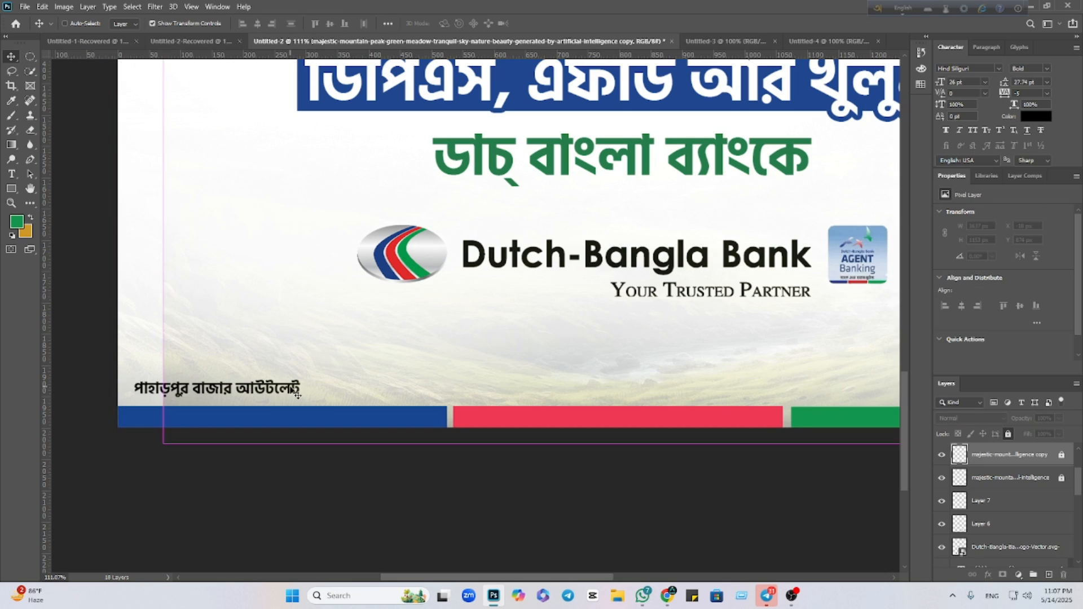
key("ctrl+z")
left_click_drag(252, 331, 316, 357)
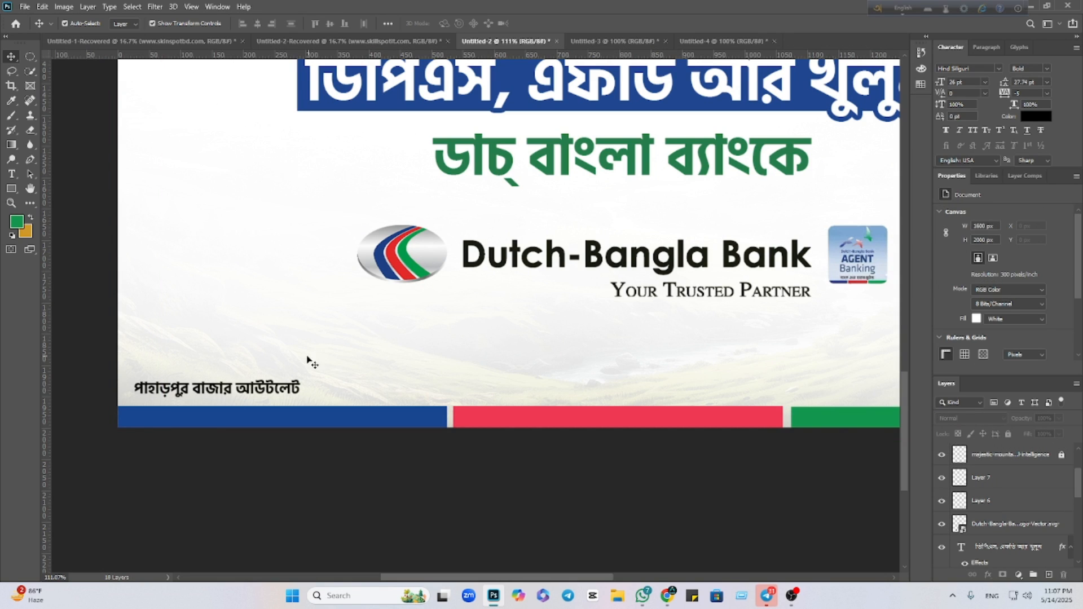
Try placing a copy of the outlet text above the green footer bar, then delete that copy.
left_click(257, 383)
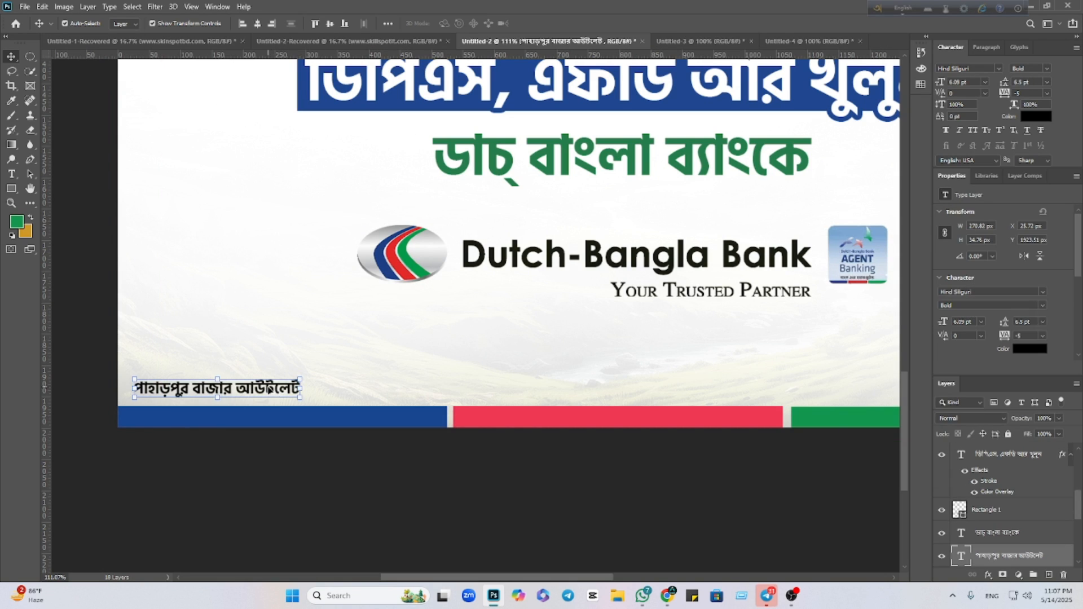
left_click_drag(275, 369, 834, 395)
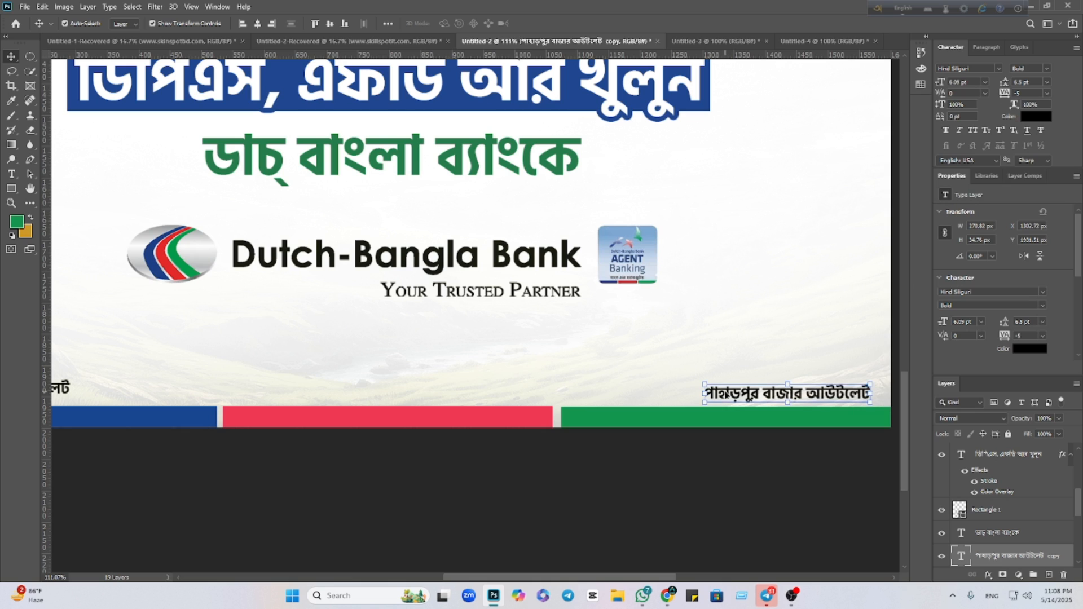
key("Delete")
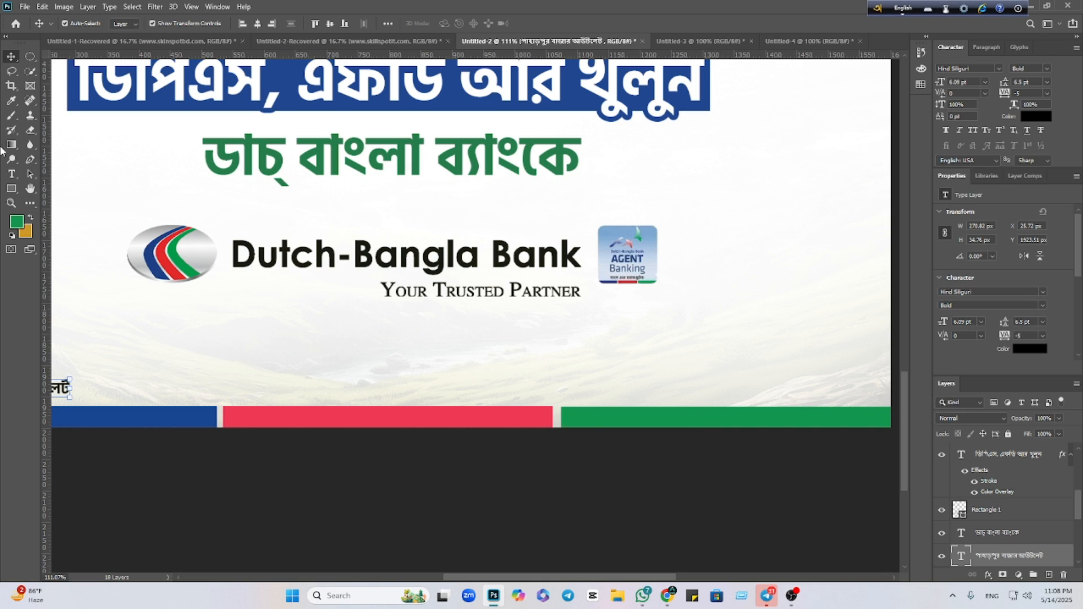
left_click(11, 174)
left_click(371, 333)
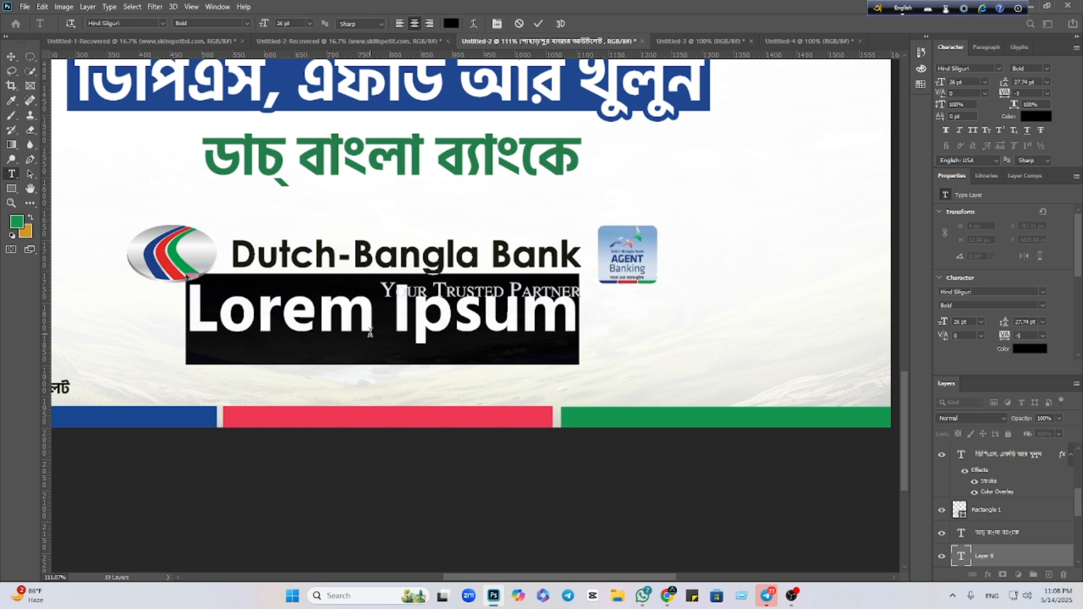
left_click(538, 24)
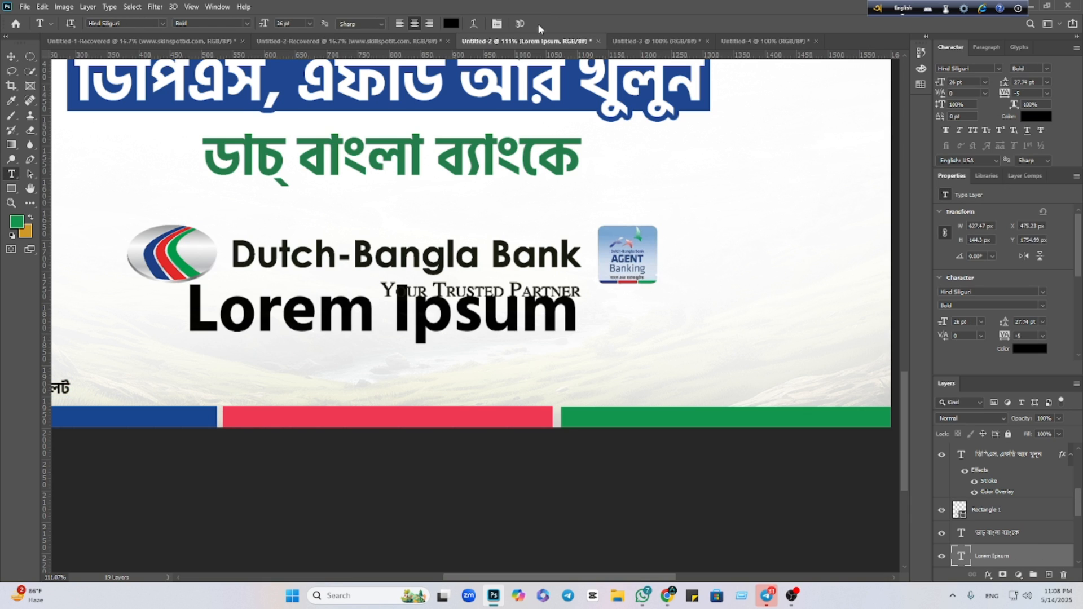
left_click(11, 57)
key("Delete")
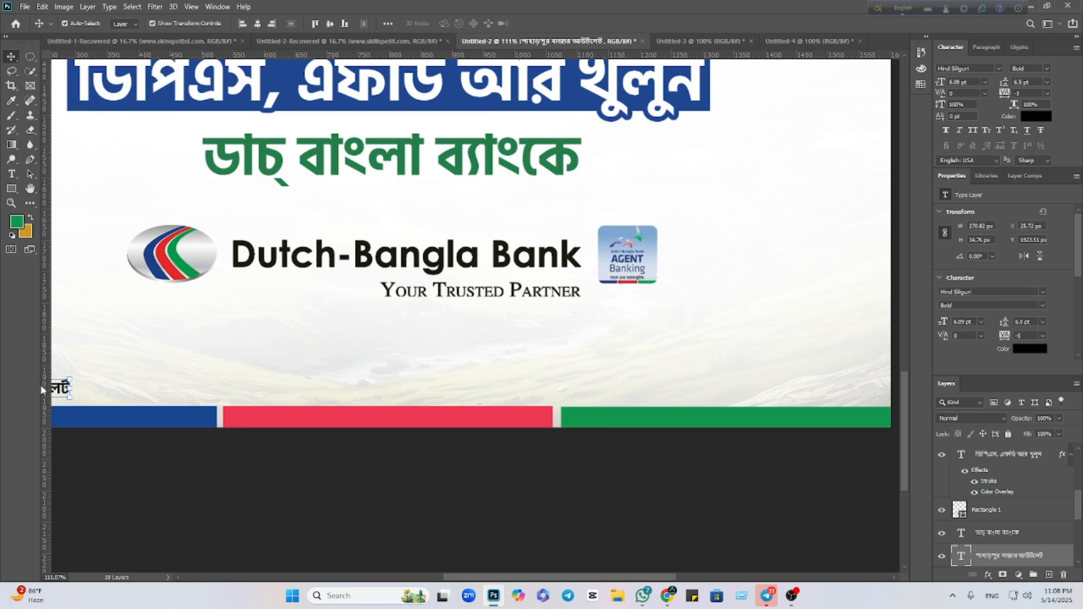
Try to duplicate the outlet text sideways along the footer, undoing the unwanted copies of the landscape layer.
left_click_drag(60, 390, 382, 361)
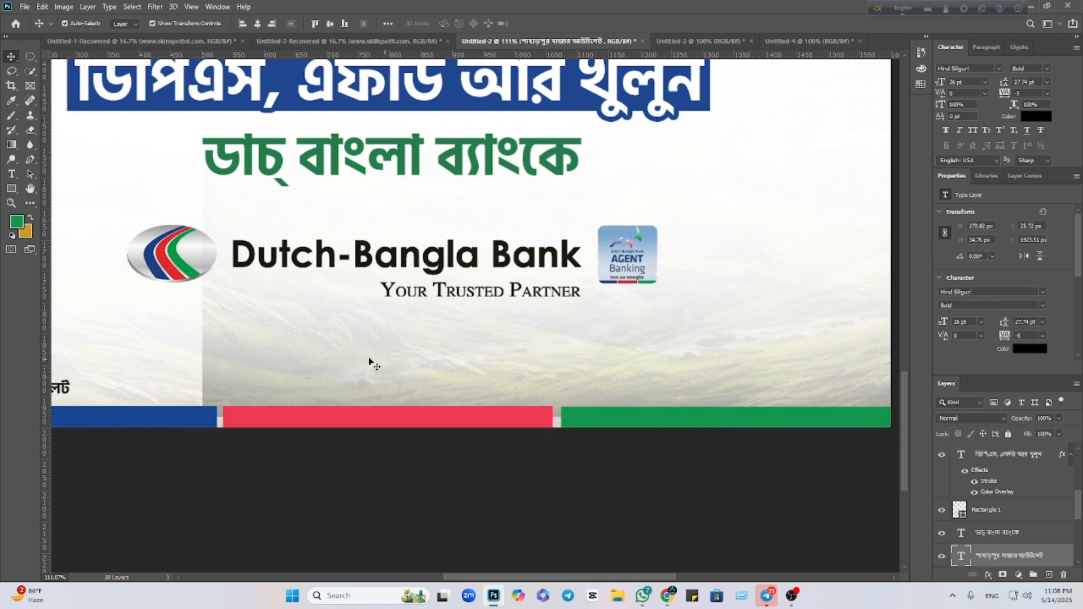
key("ctrl+z")
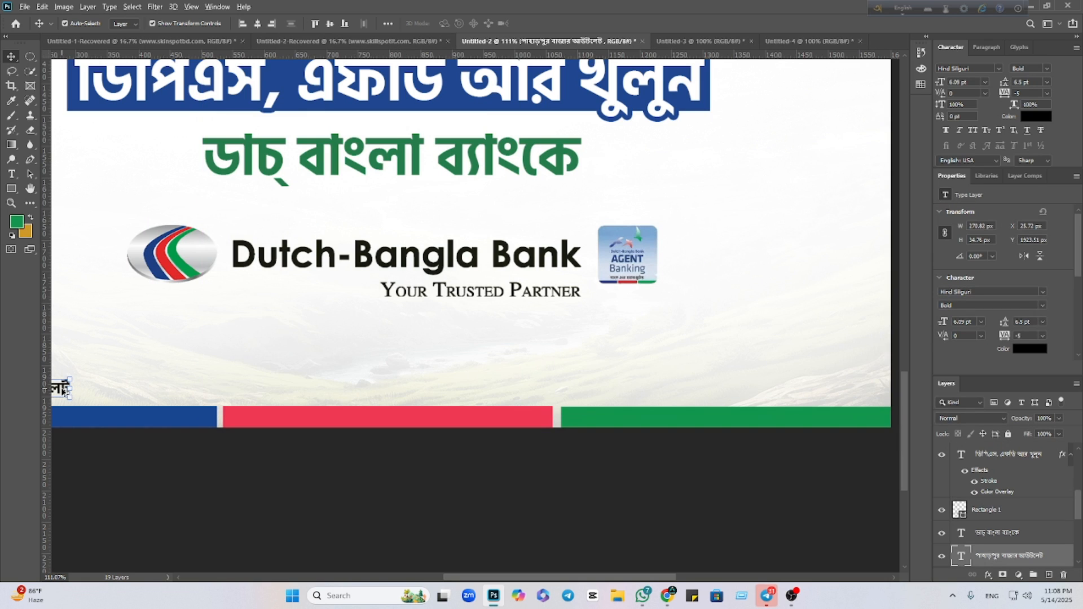
left_click_drag(63, 391, 317, 412)
key("ctrl+z")
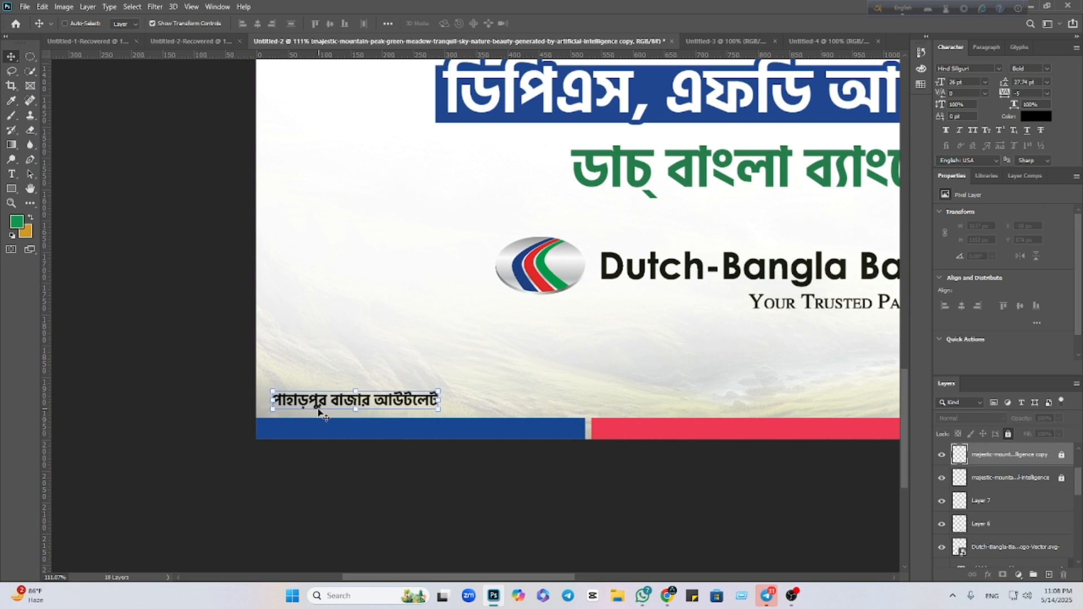
key("ctrl+z")
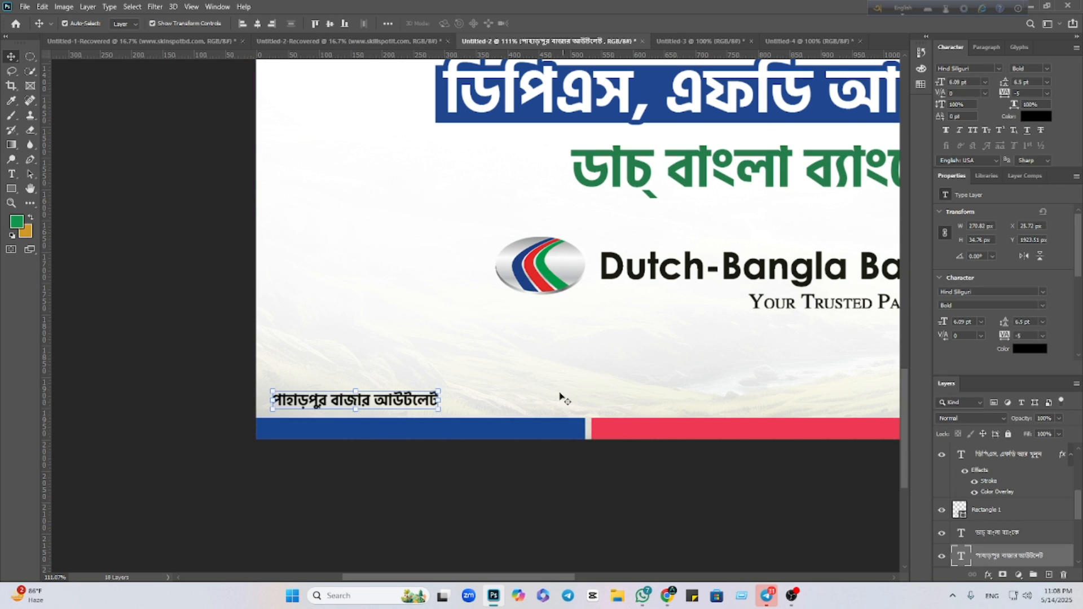
left_click_drag(517, 382, 602, 406)
left_click_drag(314, 360, 416, 423)
left_click(180, 357)
left_click(299, 397)
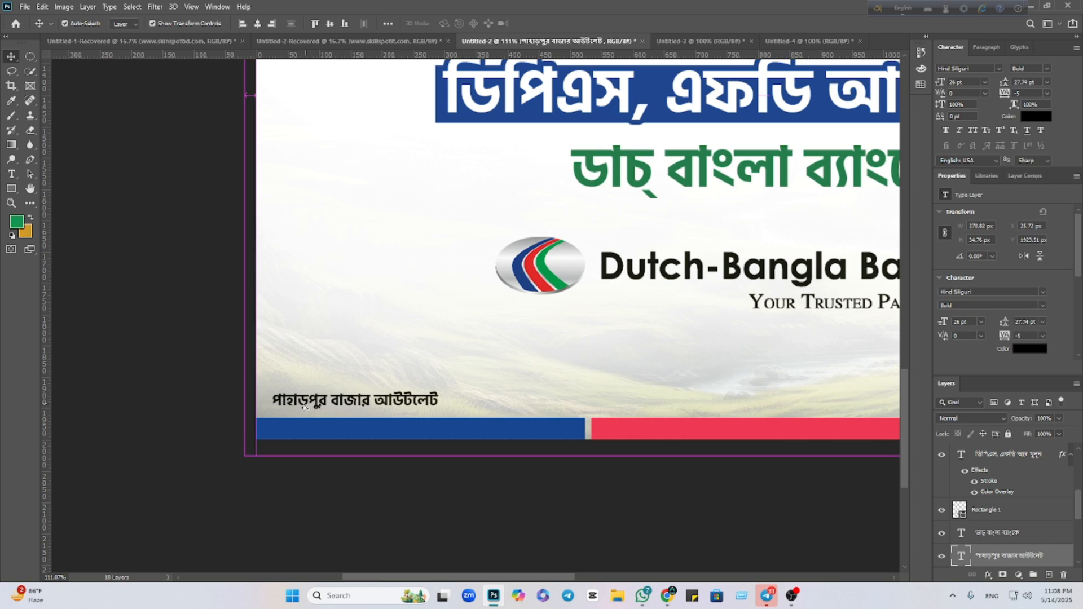
left_click(315, 406)
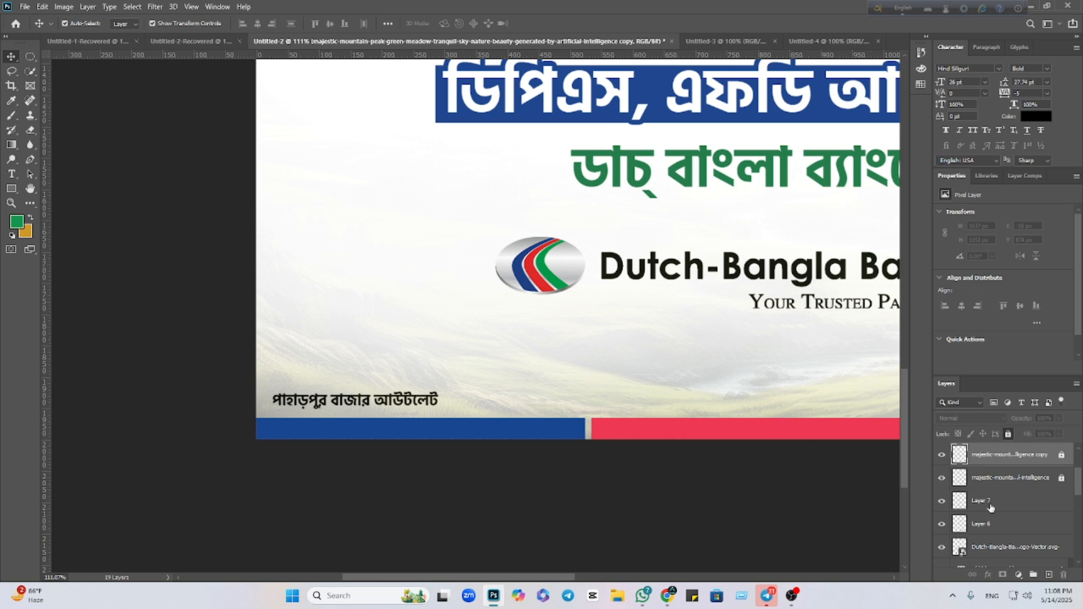
Hide both faded mountain landscape layers and delete the duplicate one.
left_click(942, 456)
left_click(941, 479)
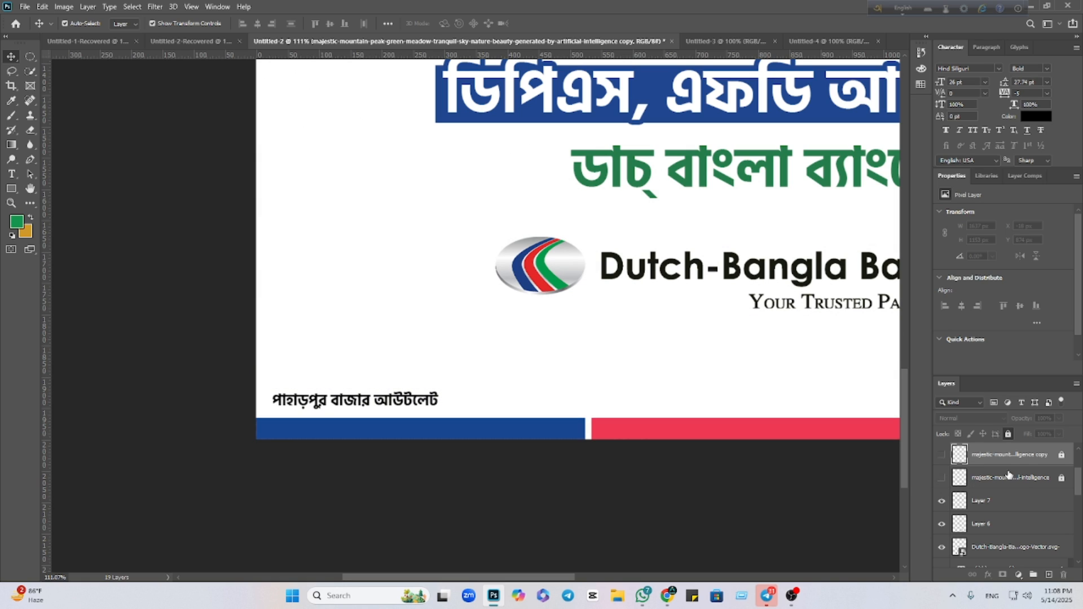
left_click(827, 522)
left_click(986, 460)
key("Delete")
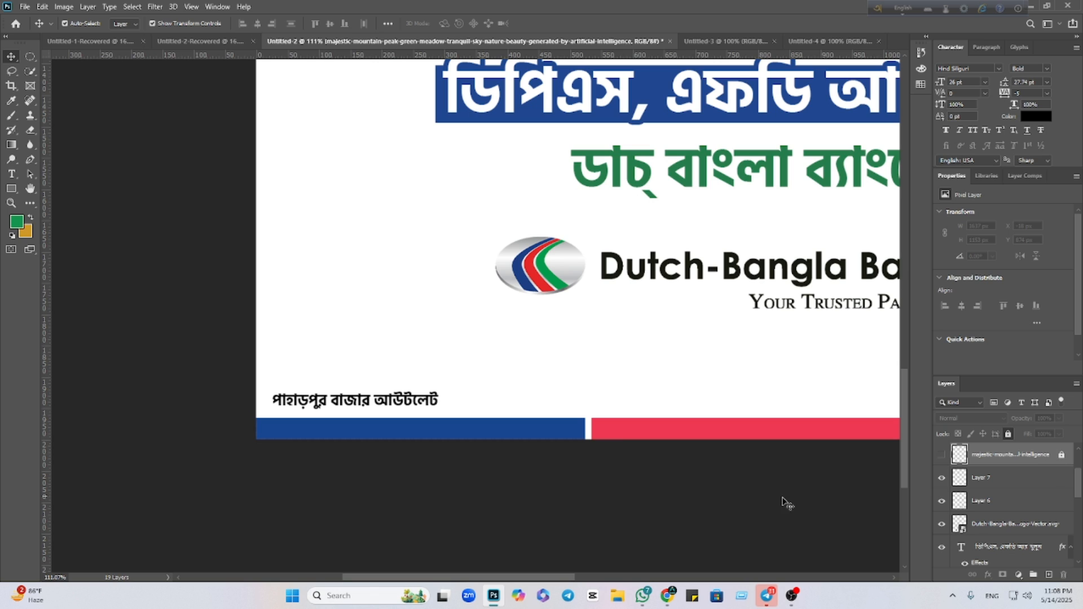
Copy the outlet text to above the green footer bar and replace its wording with the bank's hotline number.
left_click(396, 403)
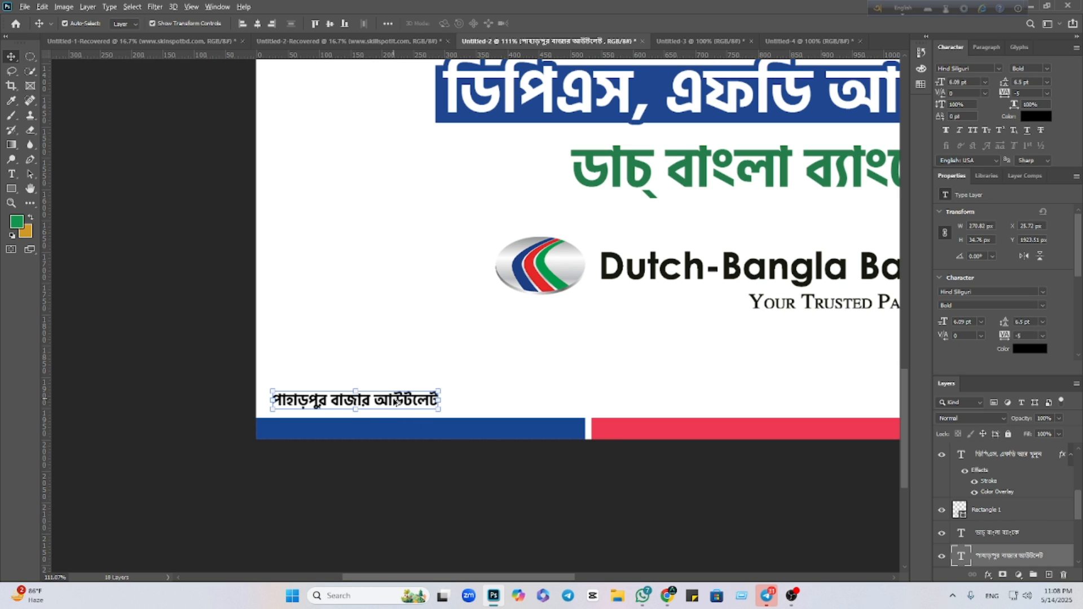
left_click_drag(388, 403, 678, 411)
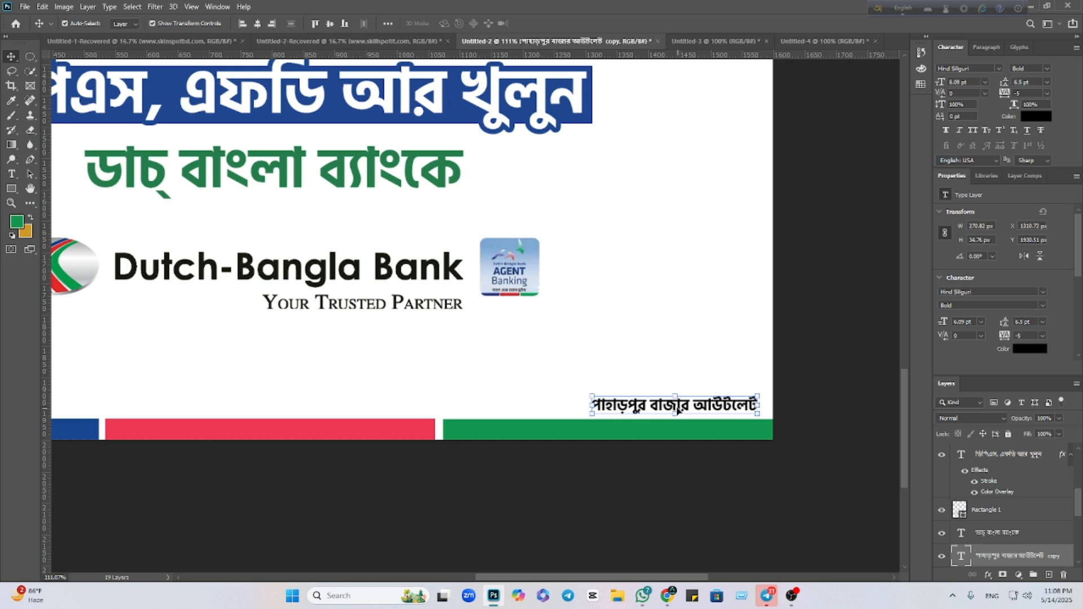
double_click(632, 411)
key("ctrl+a")
type("16216")
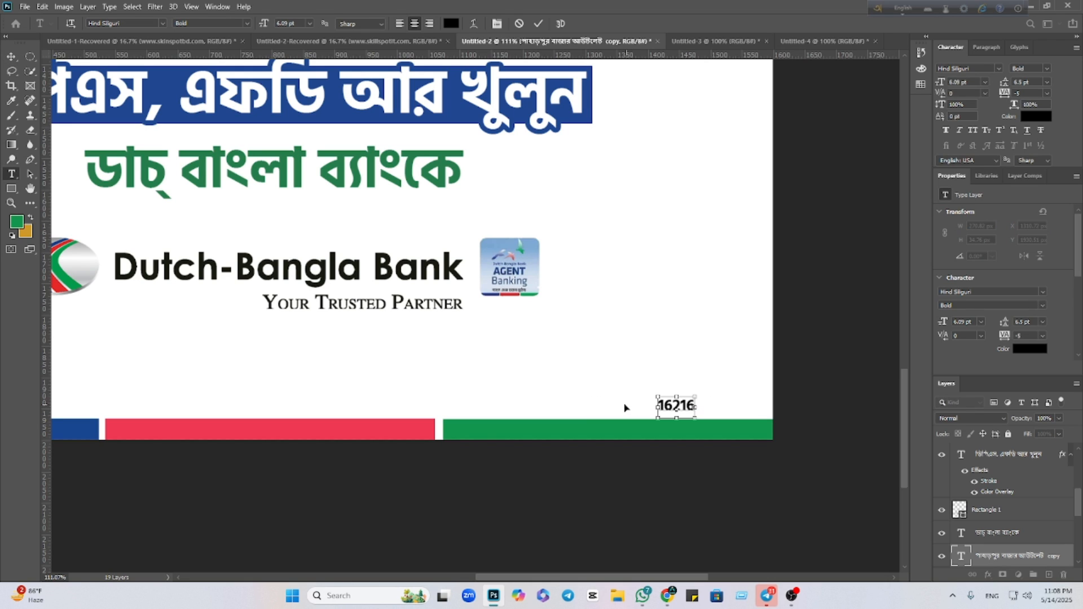
left_click(542, 31)
key("v")
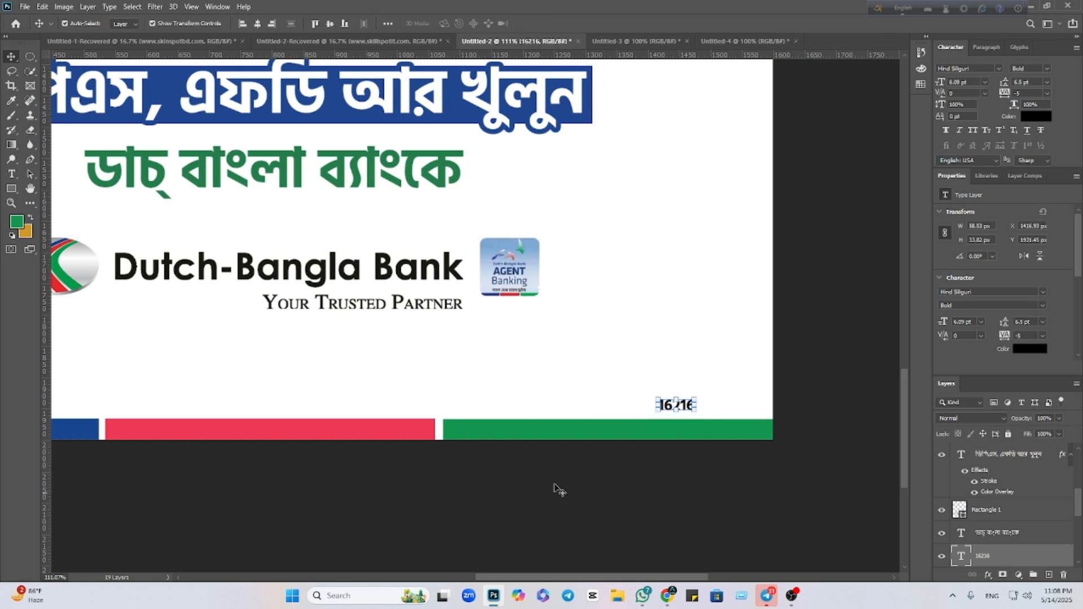
Nudge the hotline number horizontally toward the poster's right edge, to an X position of about 1511 px.
key("Right")
key("Right")
key("Right")
key("Right")
key("Right")
key("Right")
key("Right")
key("Right")
key("Right")
key("Right")
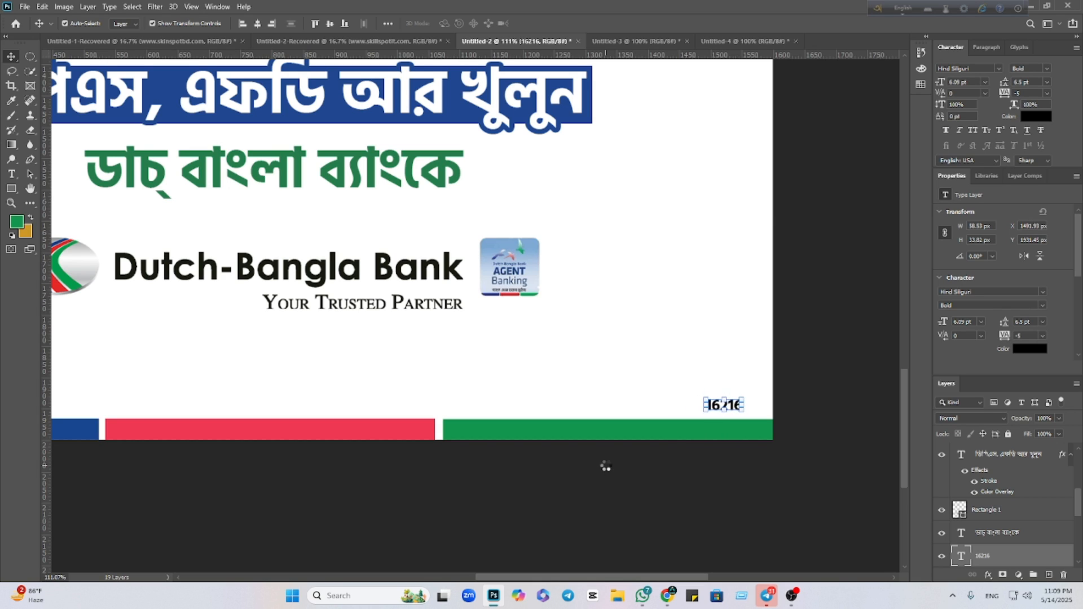
key("Right")
key("Right")
key("Right")
key("Right")
key("Right")
key("Right")
key("Right")
key("Right")
key("Right")
key("Right")
key("Right")
key("Right")
key("Right")
key("Right")
key("Right")
key("Right")
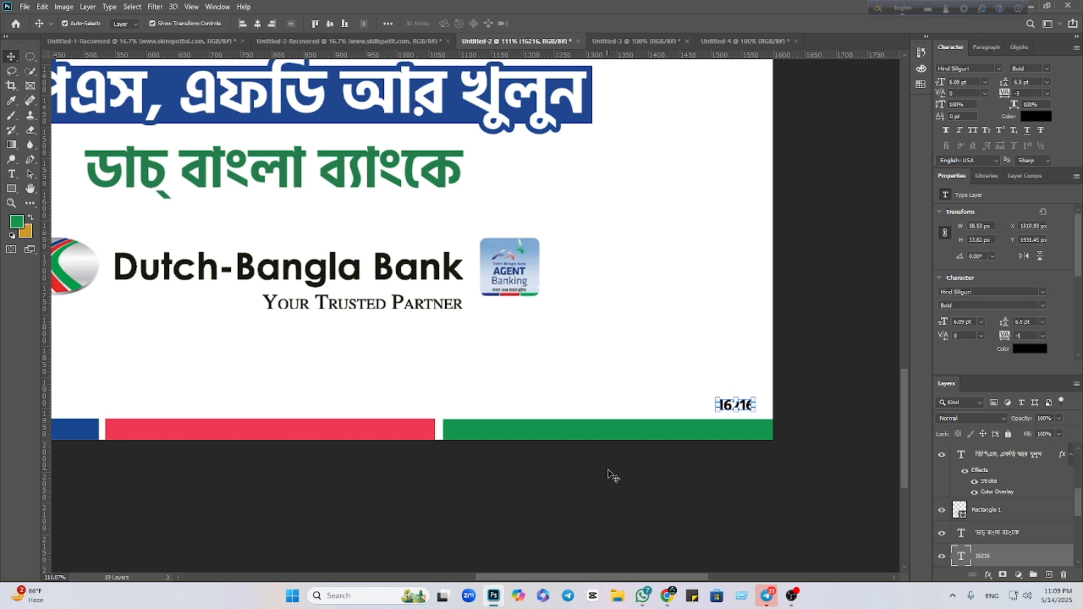
left_click(657, 490)
Level the hotline number with the outlet text using a temporary horizontal guide, and remove the guide.
scroll(656, 488, "down", 6)
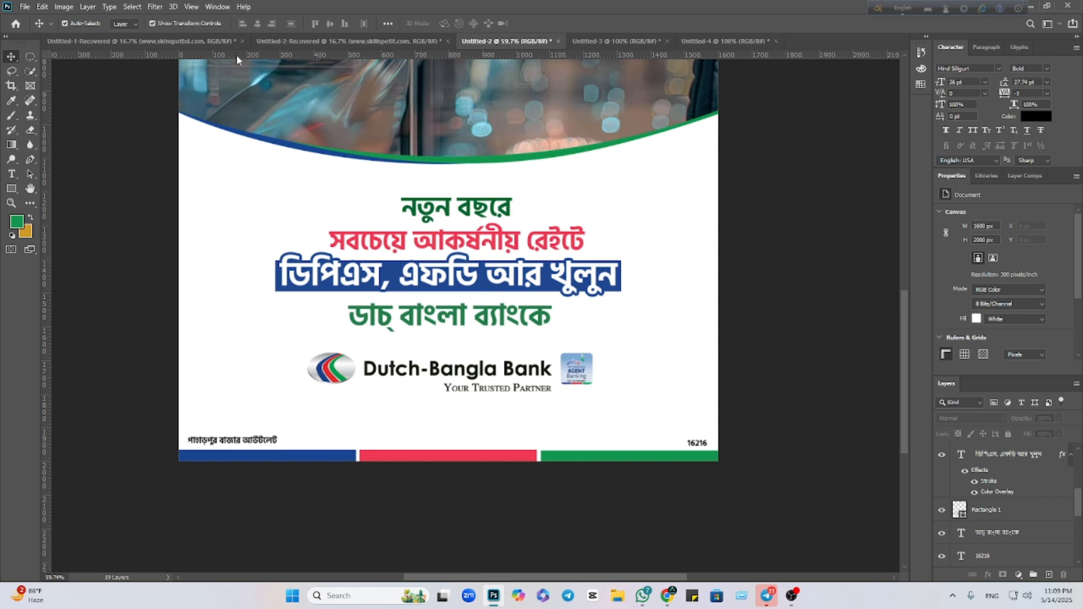
left_click_drag(238, 56, 224, 443)
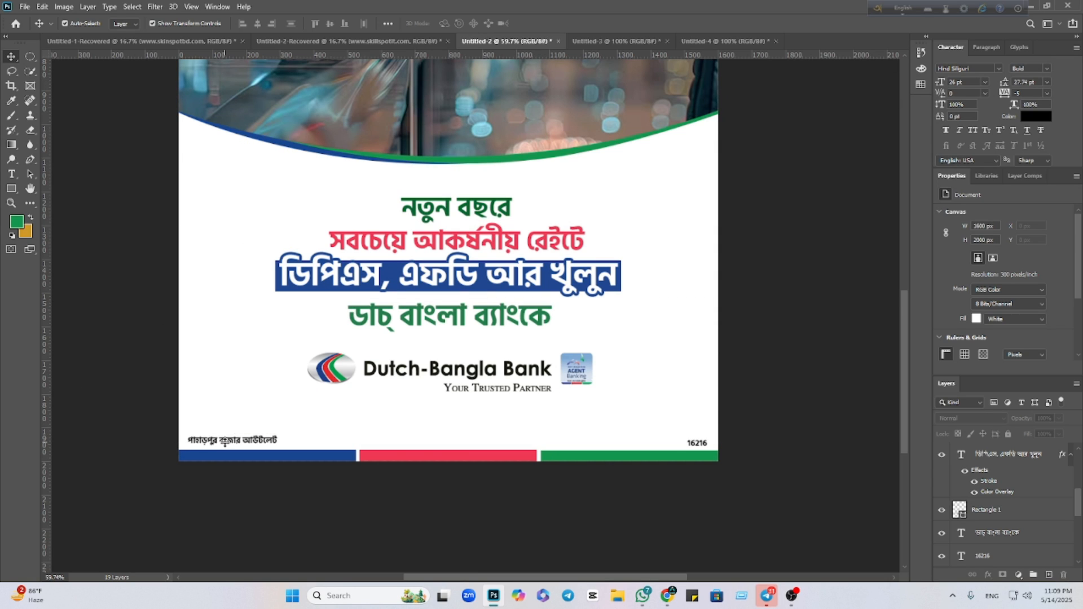
left_click(700, 447)
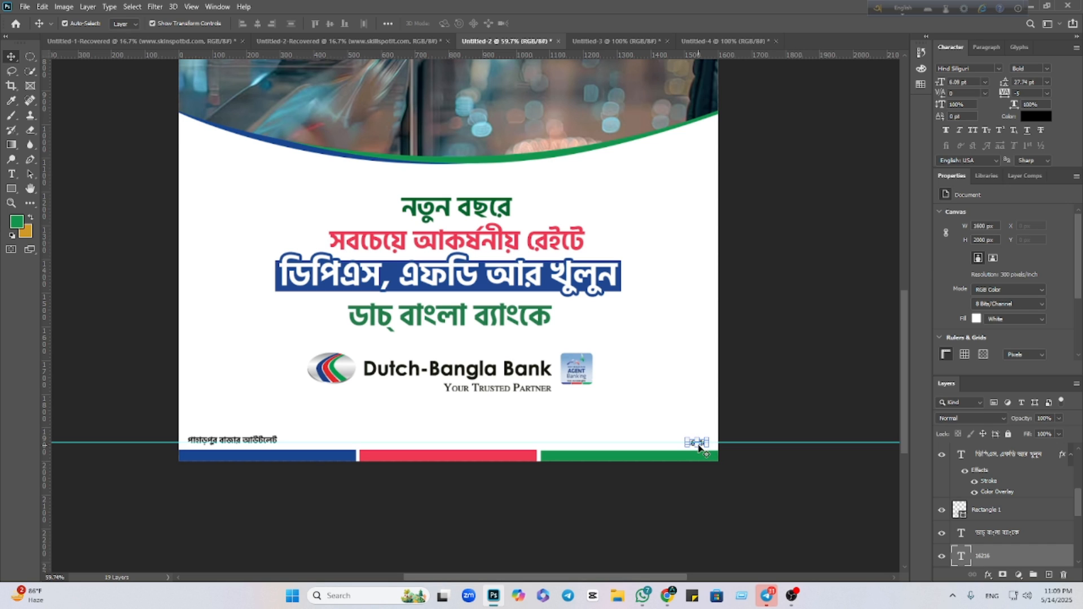
left_click(762, 472)
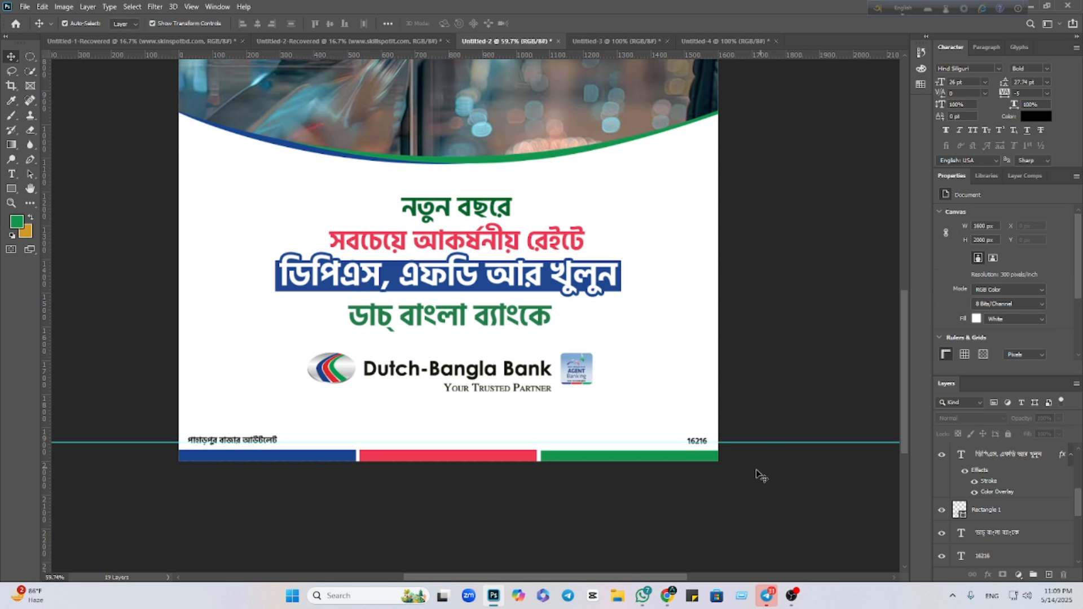
left_click_drag(755, 444, 751, 12)
Make the faded mountain landscape layer visible again.
scroll(957, 511, "up", 3)
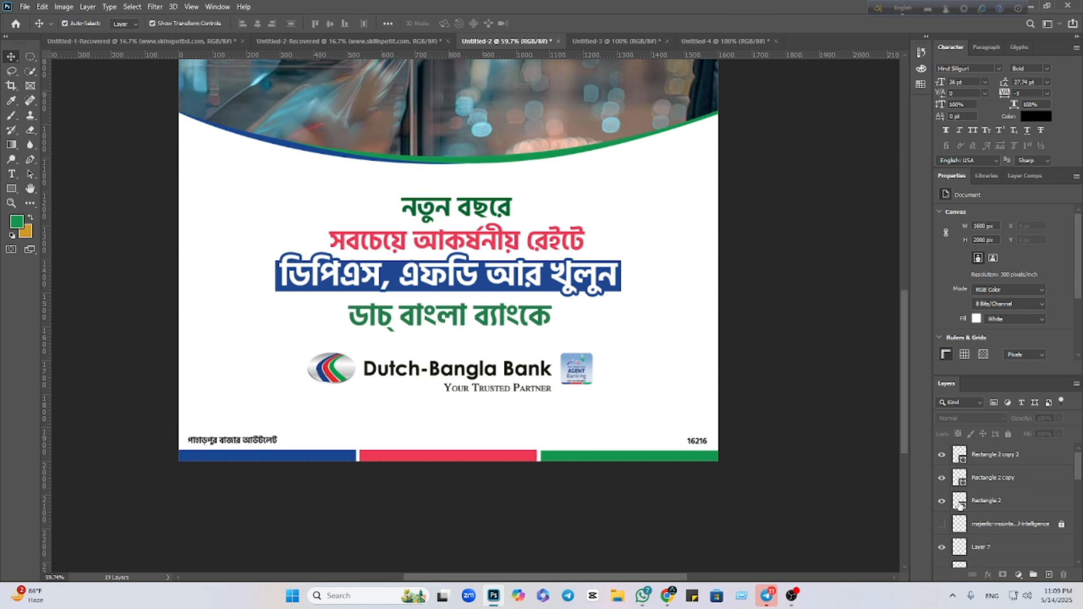
left_click(942, 525)
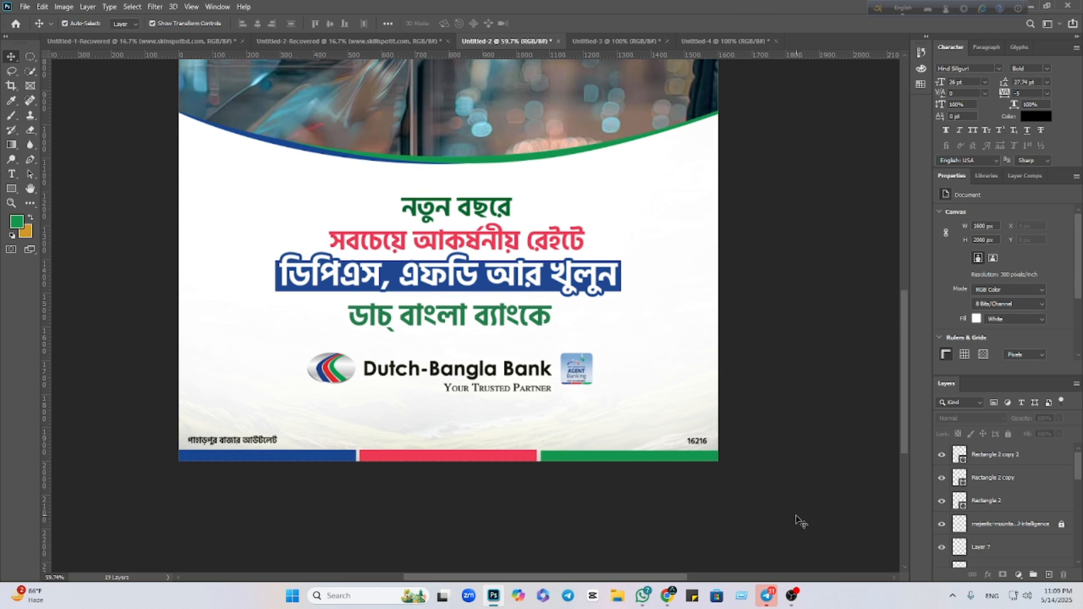
key("ctrl+0")
Draw a 94 × 92 px green rectangle over the Agent Banking logo and round all its corners to 18 px.
scroll(619, 442, "up", 10)
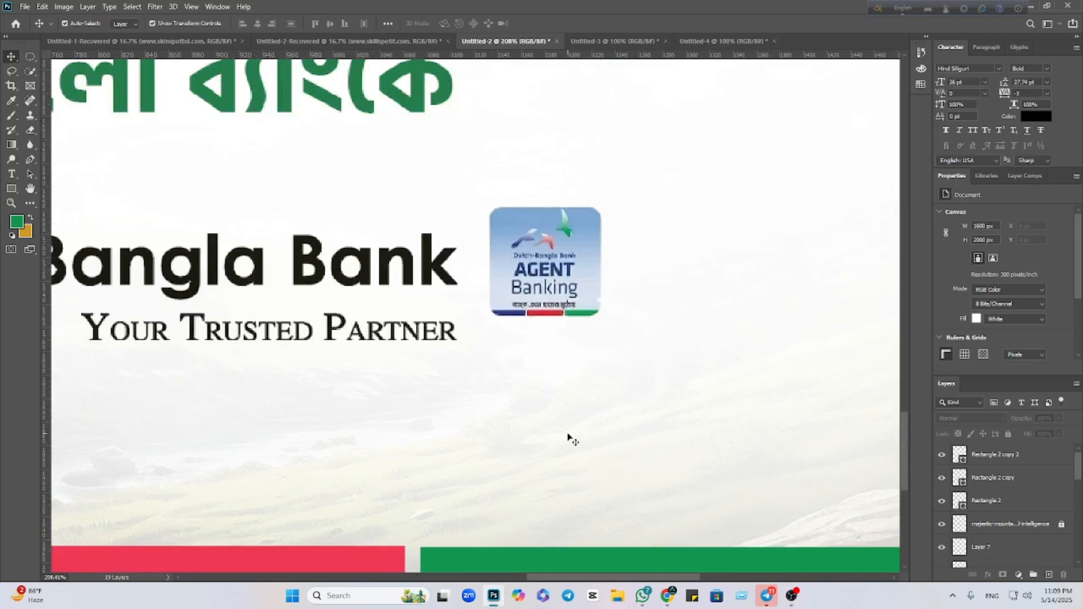
left_click_drag(618, 332, 588, 447)
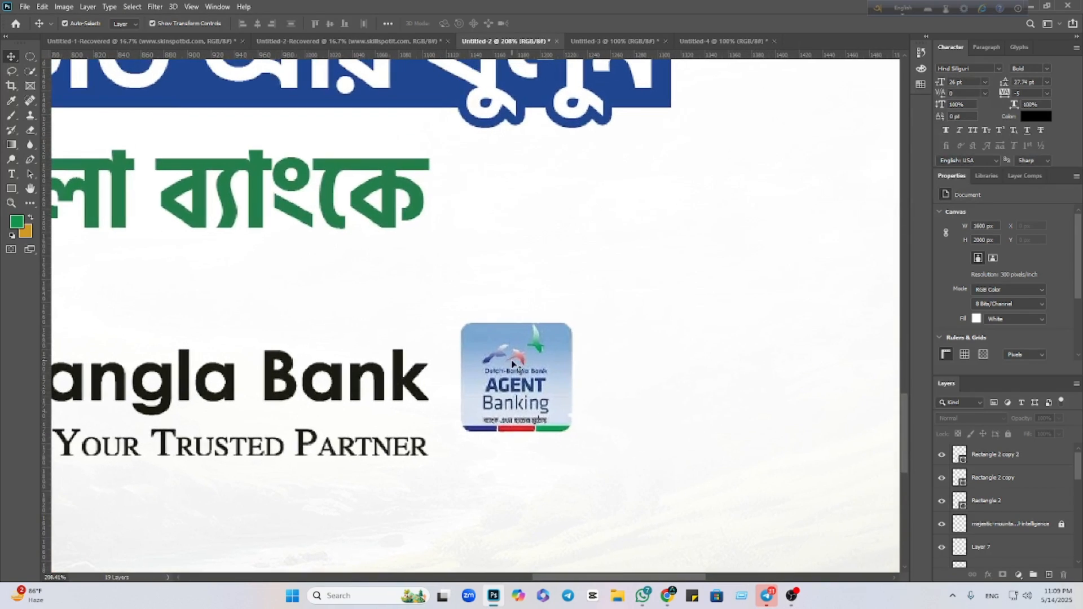
left_click(514, 362)
left_click(942, 556)
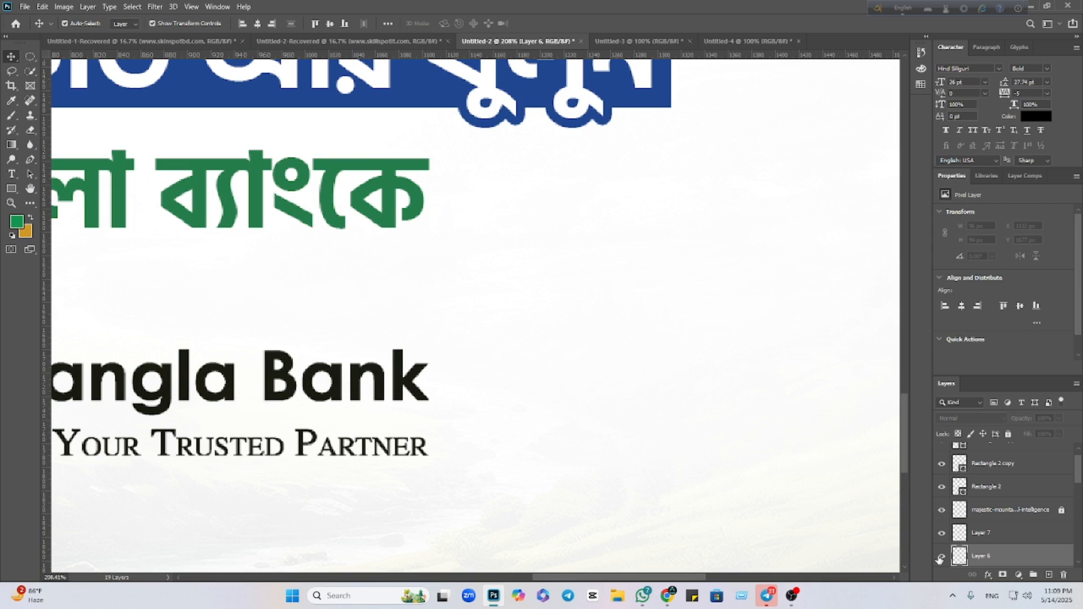
left_click(941, 557)
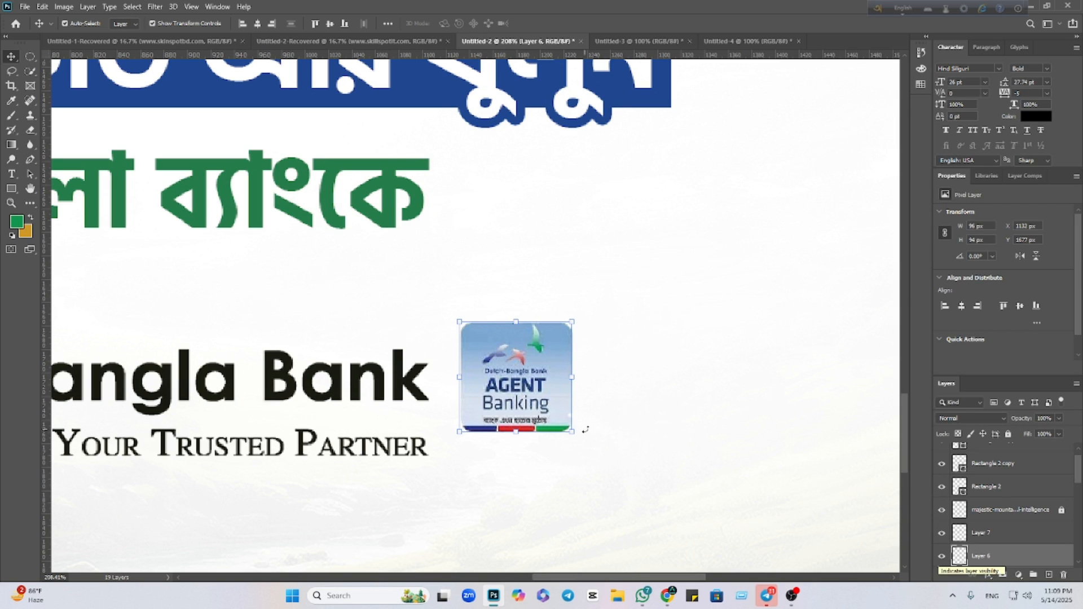
left_click(11, 188)
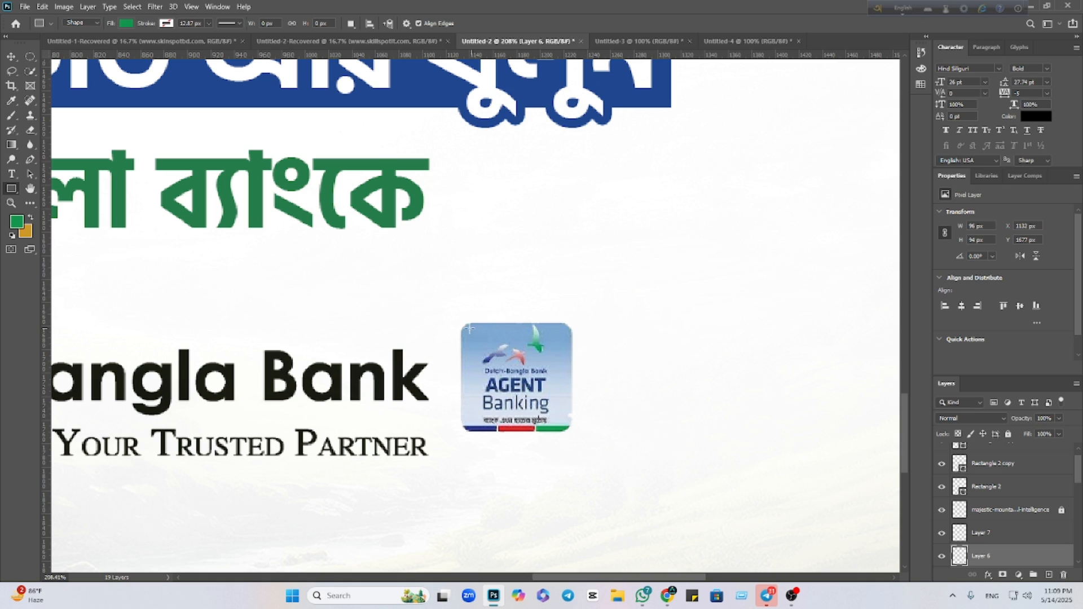
left_click_drag(462, 326, 570, 432)
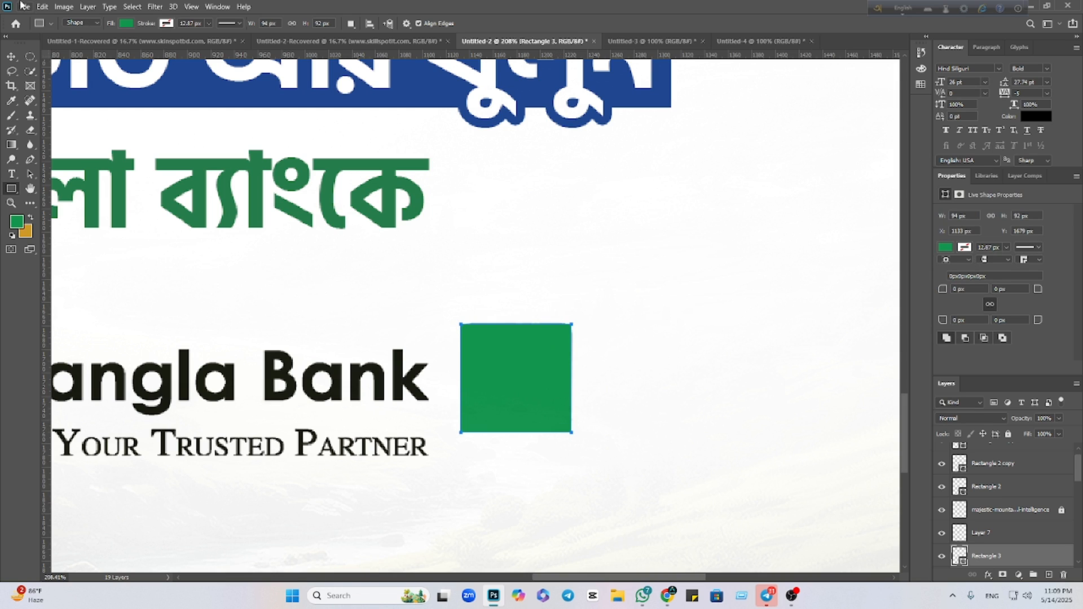
left_click(10, 64)
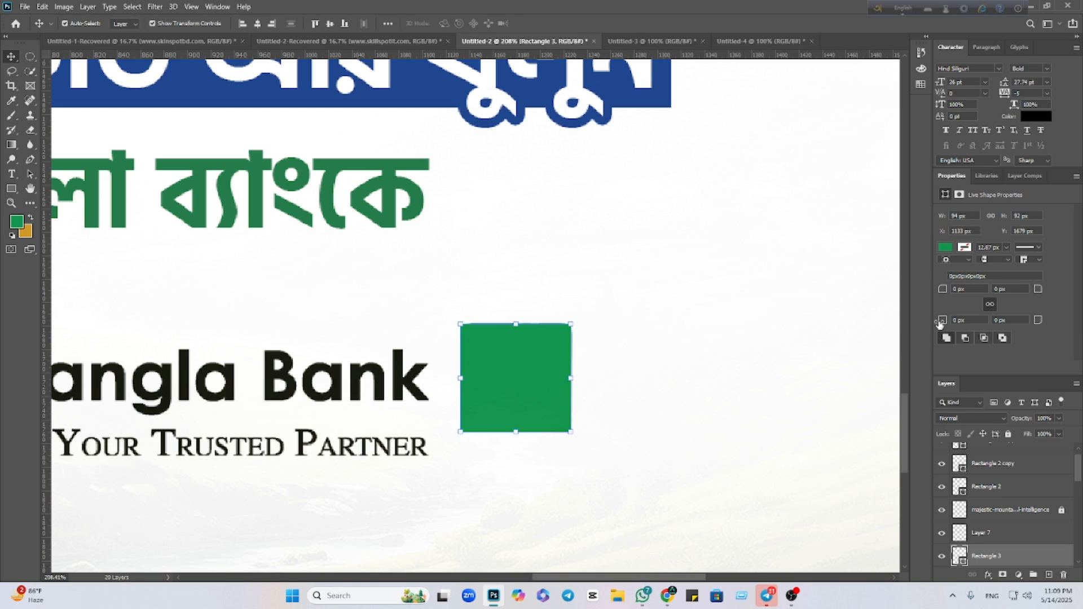
mouse_move(942, 322)
left_mouse_down()
mouse_move(966, 328)
mouse_move(951, 326)
left_mouse_up()
Place the rounded rectangle beneath the Agent Banking logo layer and clip the logo to it.
scroll(1004, 496, "down", 3)
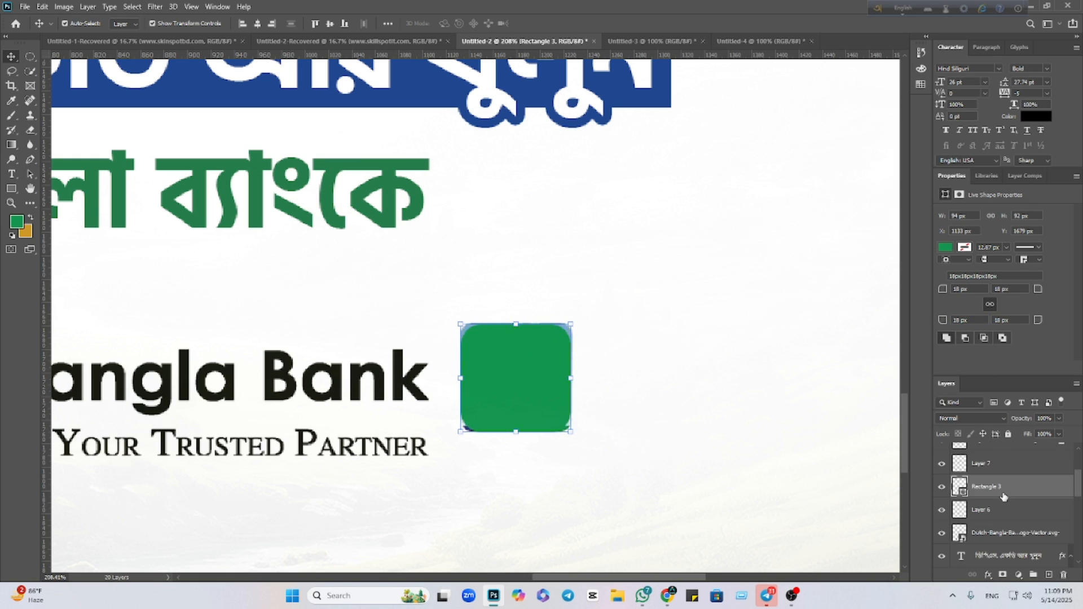
left_click_drag(1003, 496, 1017, 526)
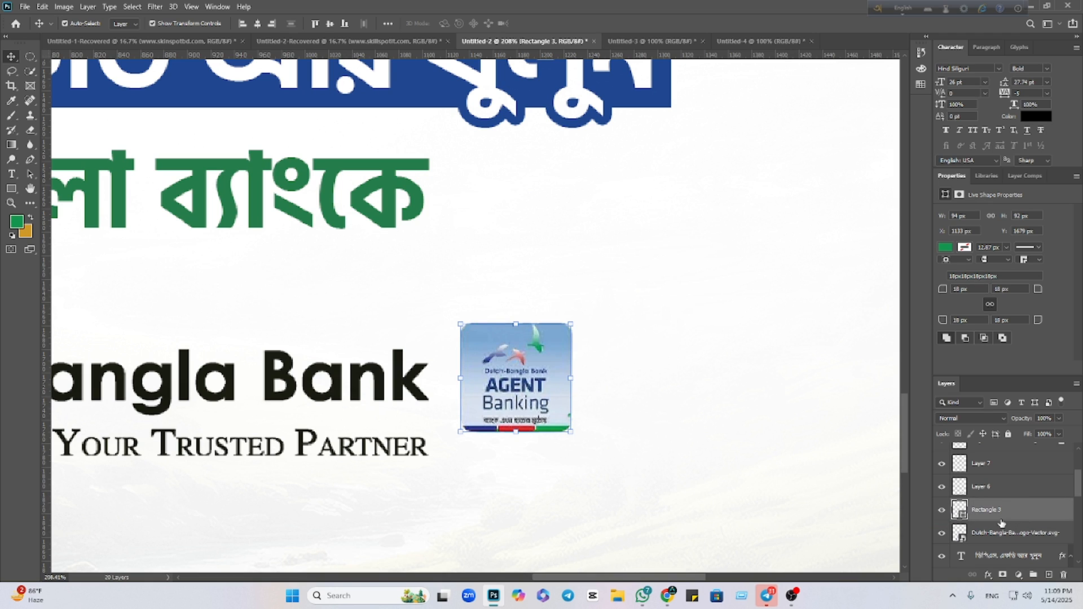
left_click(941, 488)
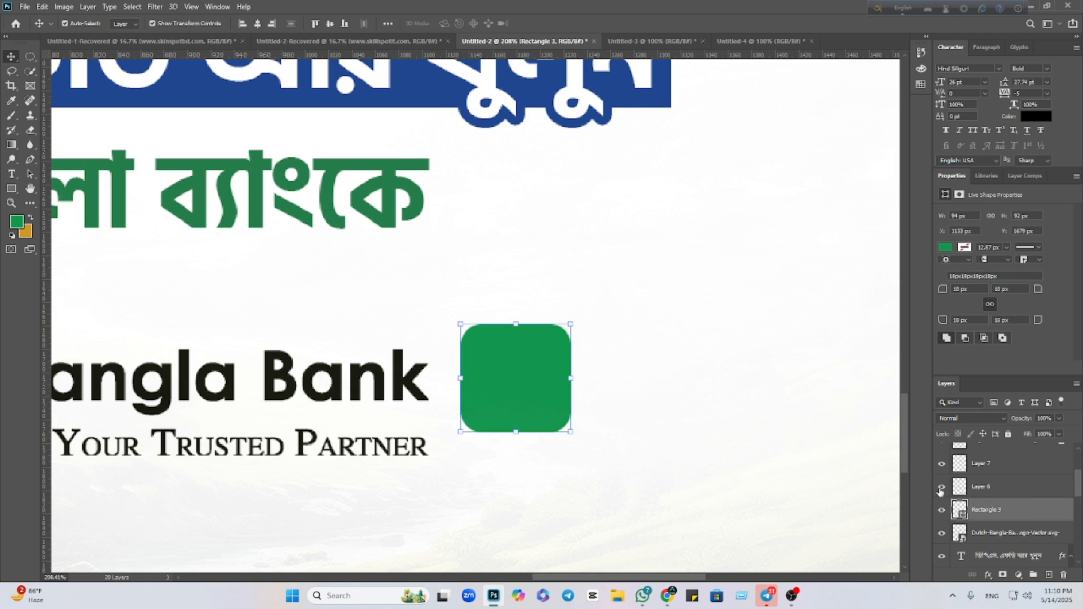
left_click(942, 488)
left_click(1004, 494)
left_click(1001, 494, "alt")
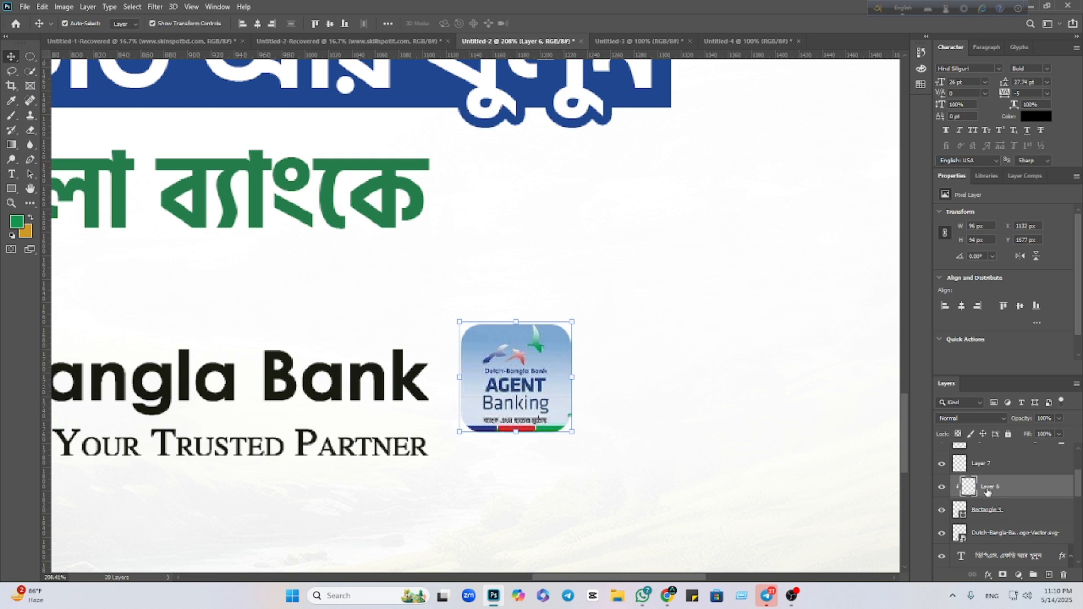
Convert the clipped Agent Banking logo and its rounded rectangle into one smart object.
right_click(1022, 487)
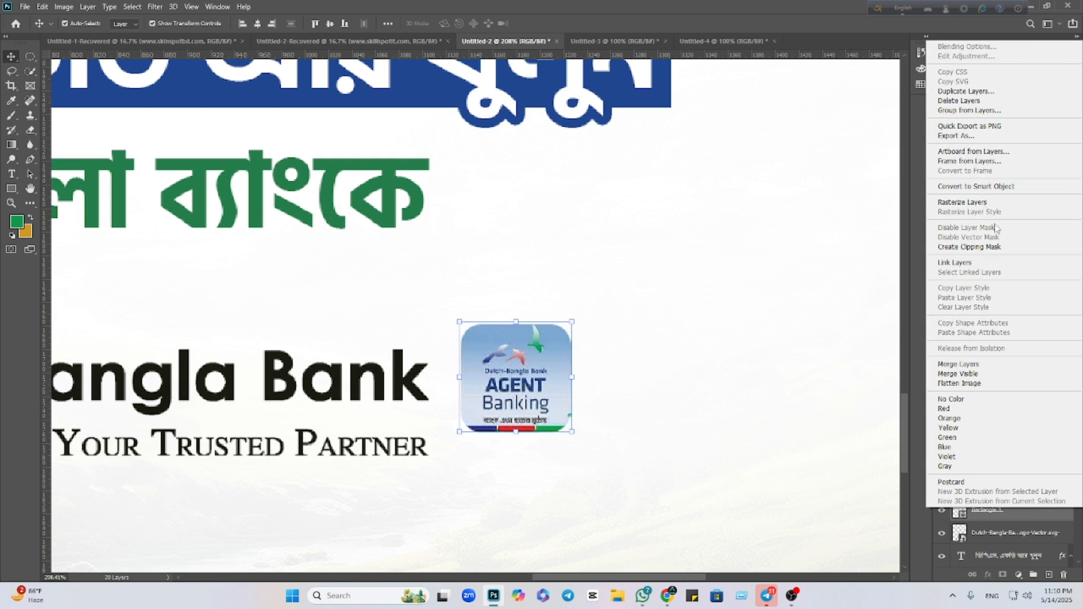
left_click(976, 187)
scroll(506, 343, "down", 3)
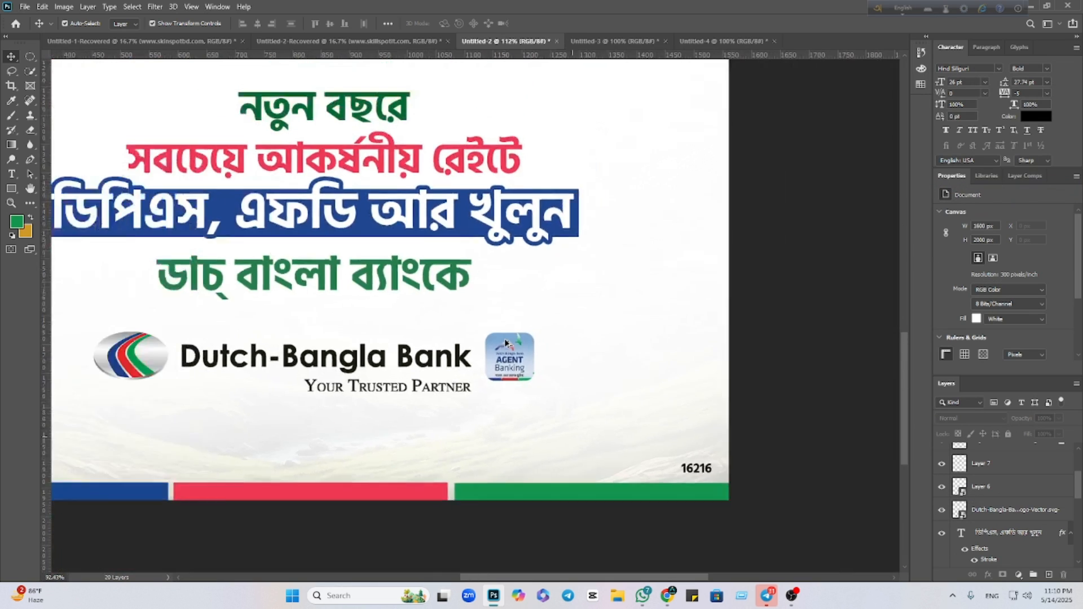
scroll(505, 343, "down", 5)
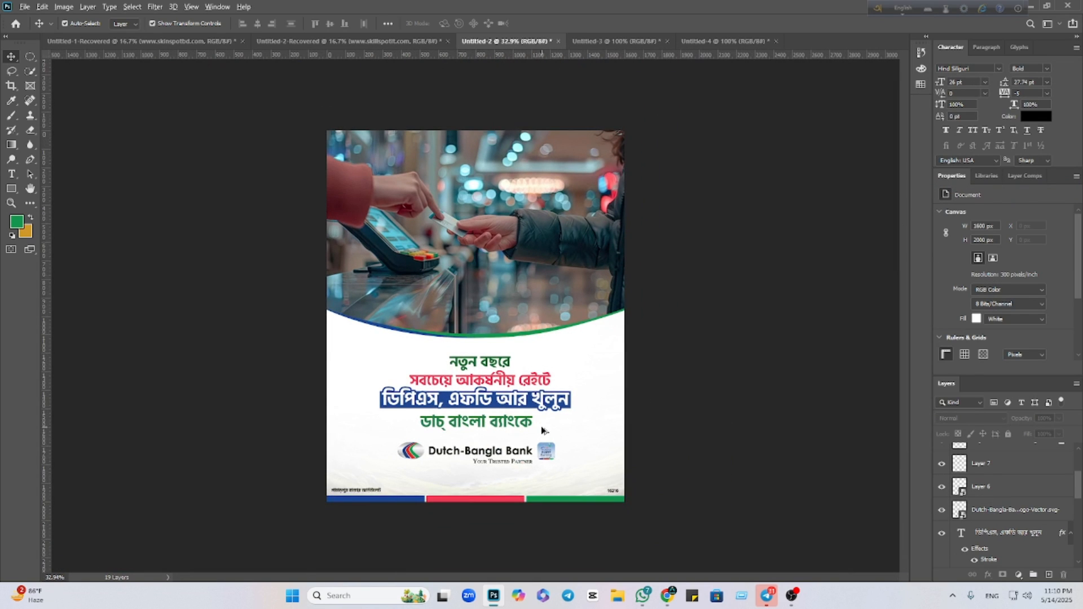
scroll(542, 431, "up", 1)
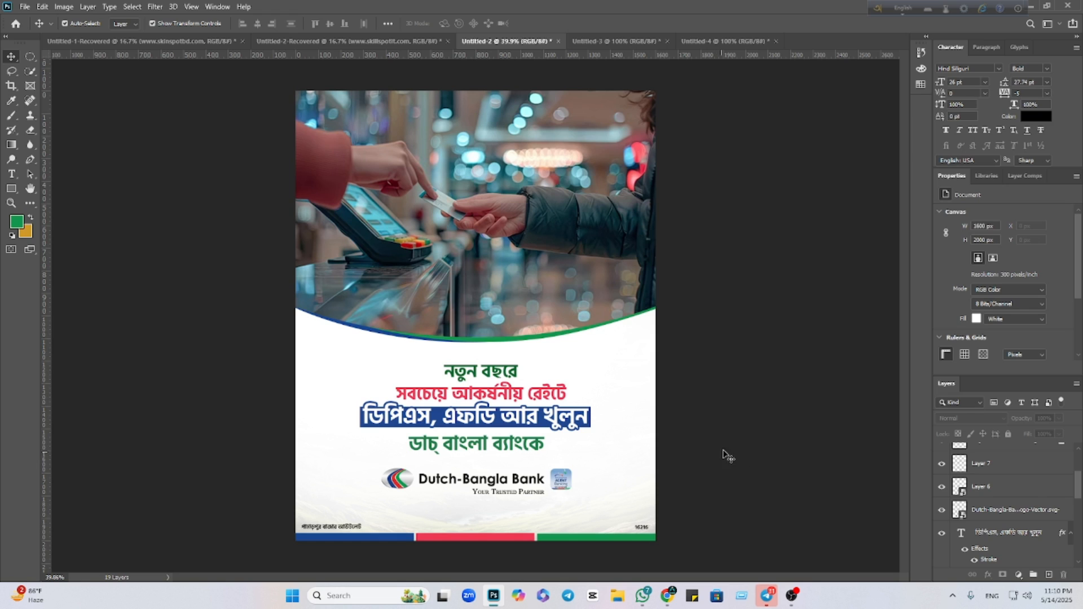
Save the poster on the computer as a JPEG named Untitled-2.jpg in the Downloads folder, with Maximum quality 12 and the Baseline ("Standard") format.
left_click(25, 7)
left_click(48, 145)
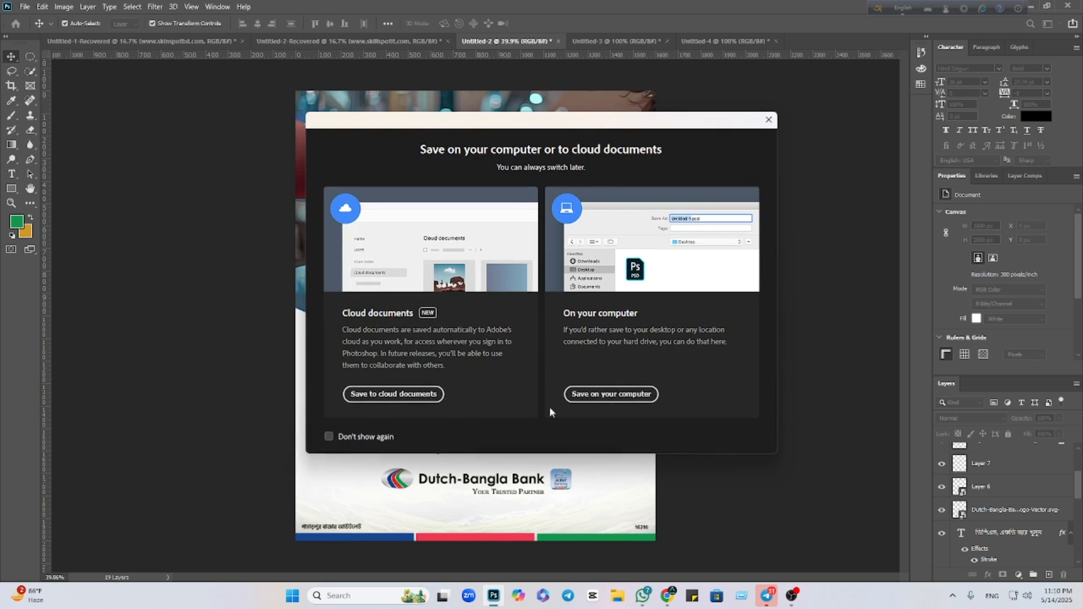
left_click(611, 394)
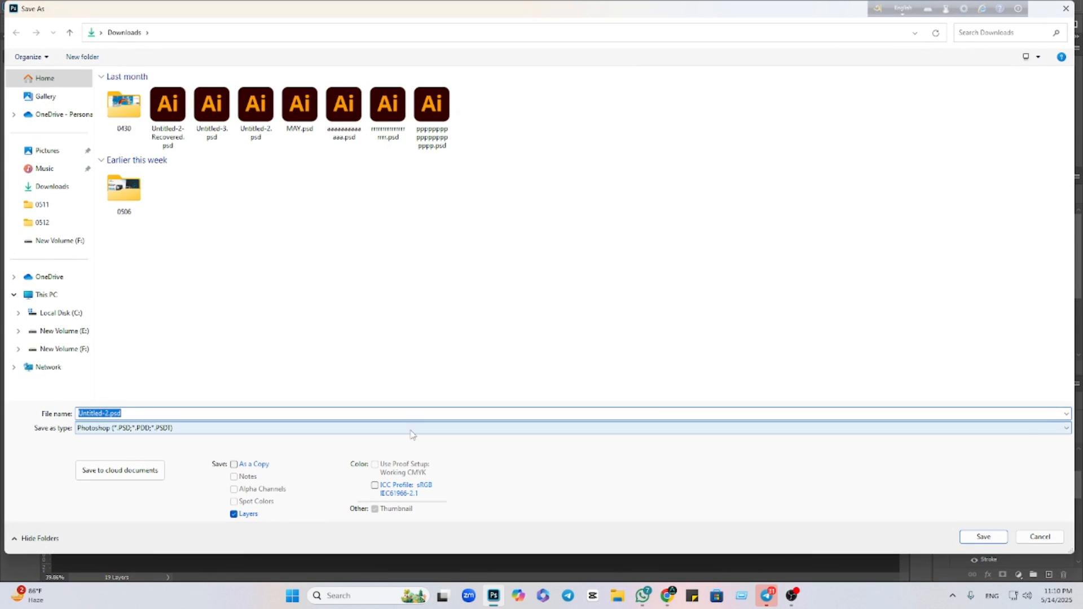
left_click(413, 428)
left_click(130, 315)
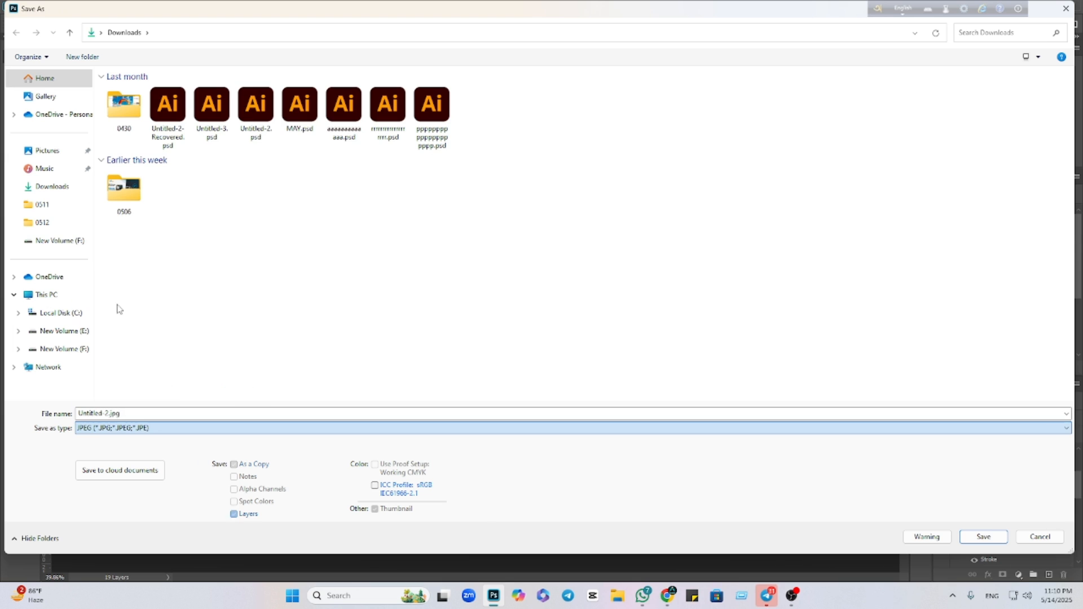
left_click(39, 185)
left_click(975, 540)
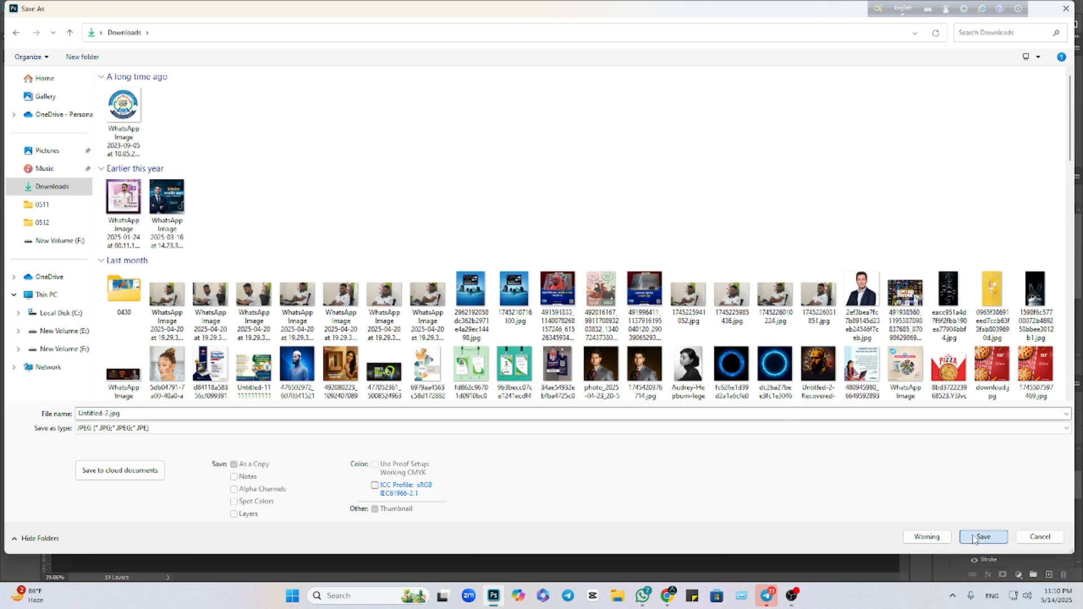
left_click(564, 295)
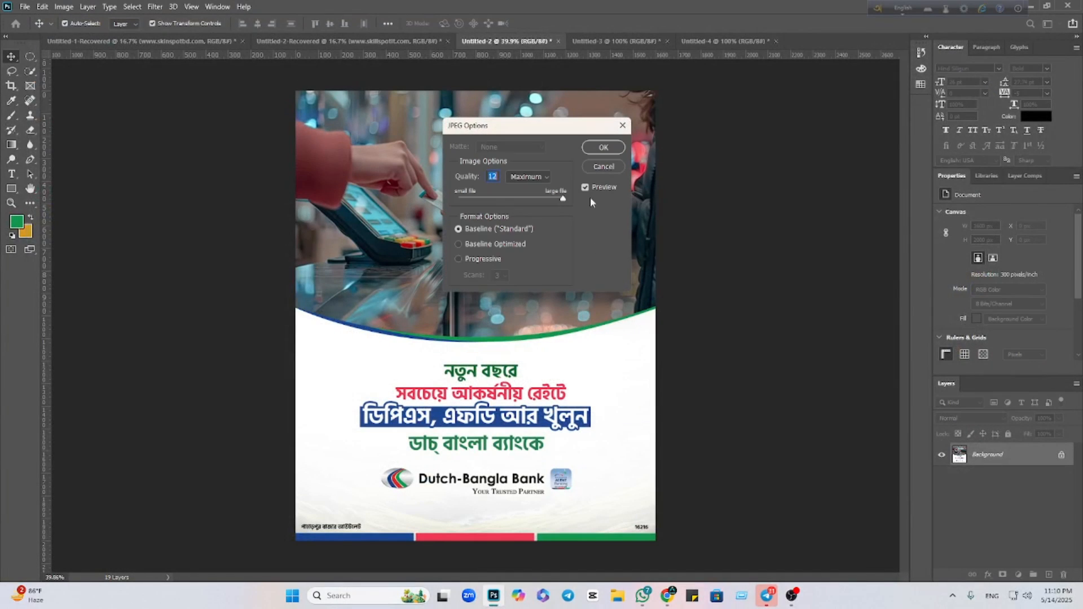
left_click(605, 149)
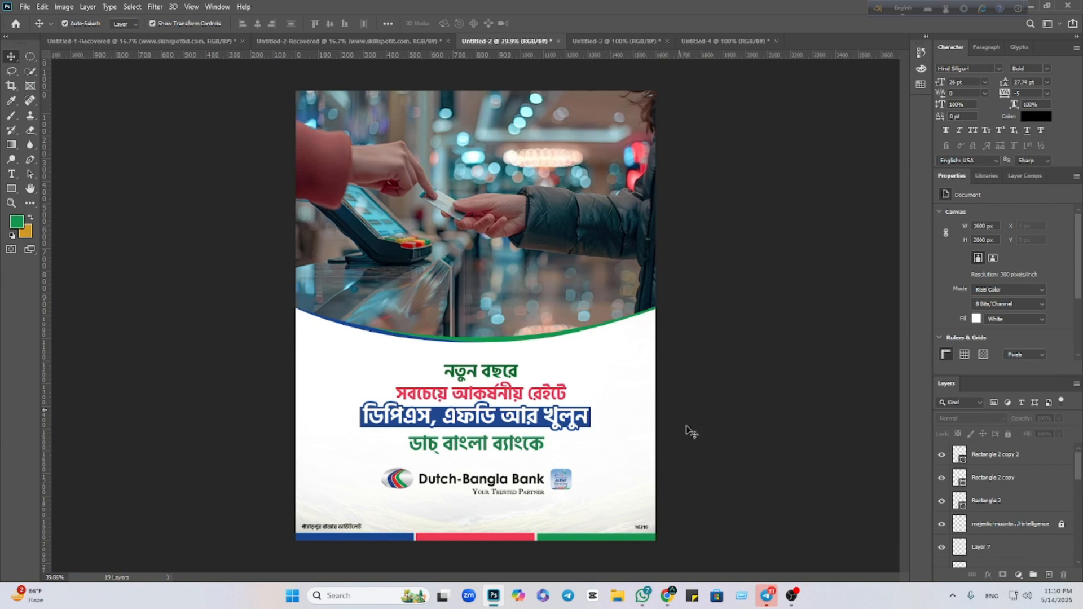